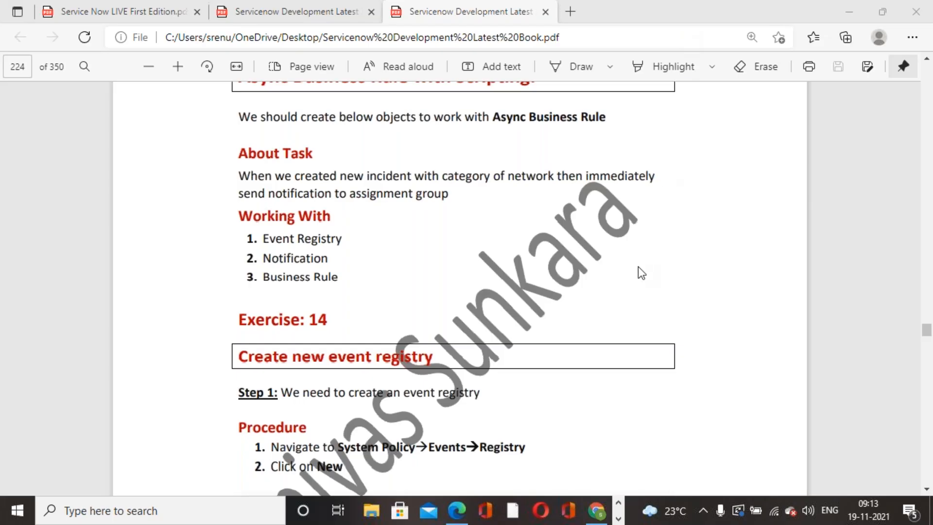
# Switch to the My ITIL Homepage and filter the navigator by 'event'.
pyautogui.click(597, 514)
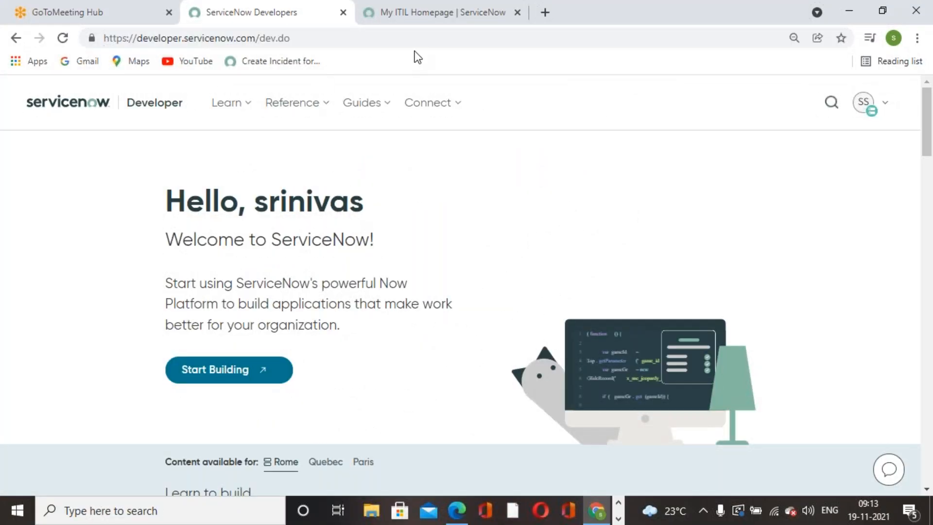
pyautogui.click(434, 23)
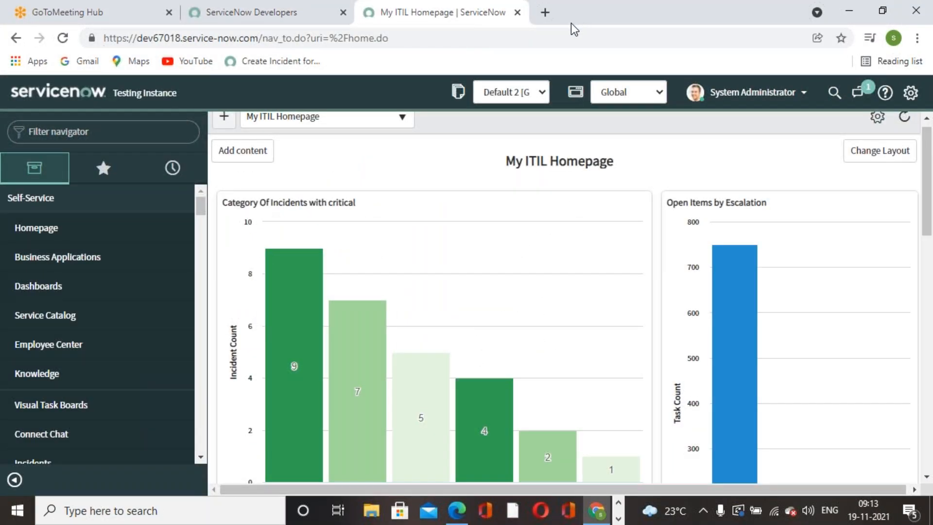
pyautogui.moveTo(280, 323)
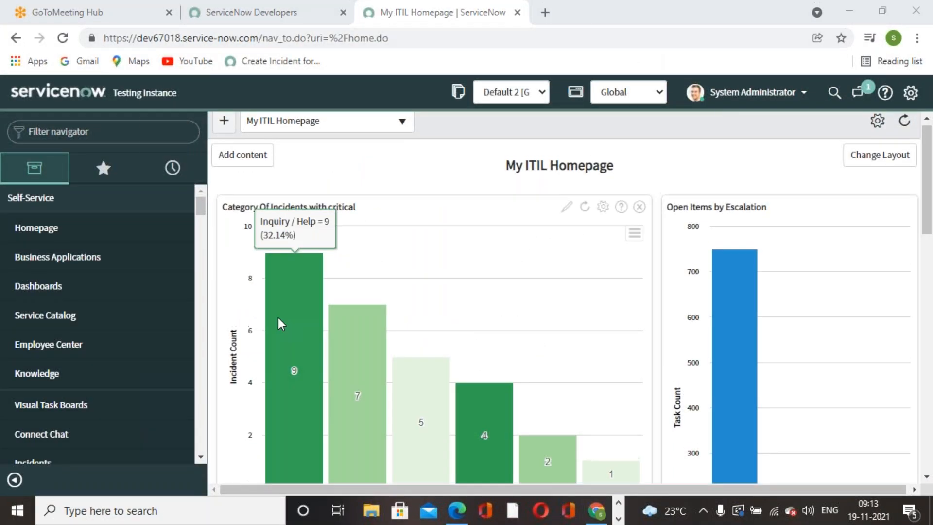
pyautogui.click(109, 132)
pyautogui.write('eventsv')
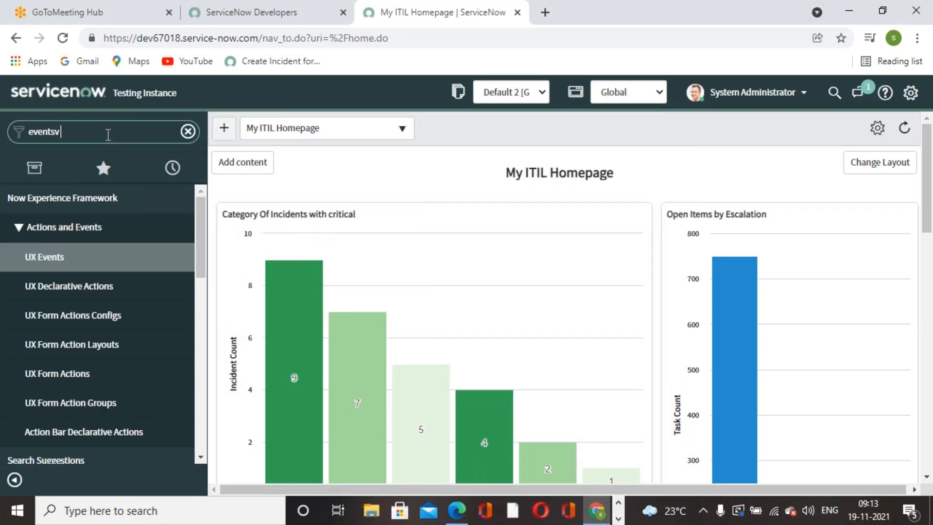
pyautogui.write(' re')
pyautogui.press('BackSpace')
pyautogui.press('BackSpace')
pyautogui.press('BackSpace')
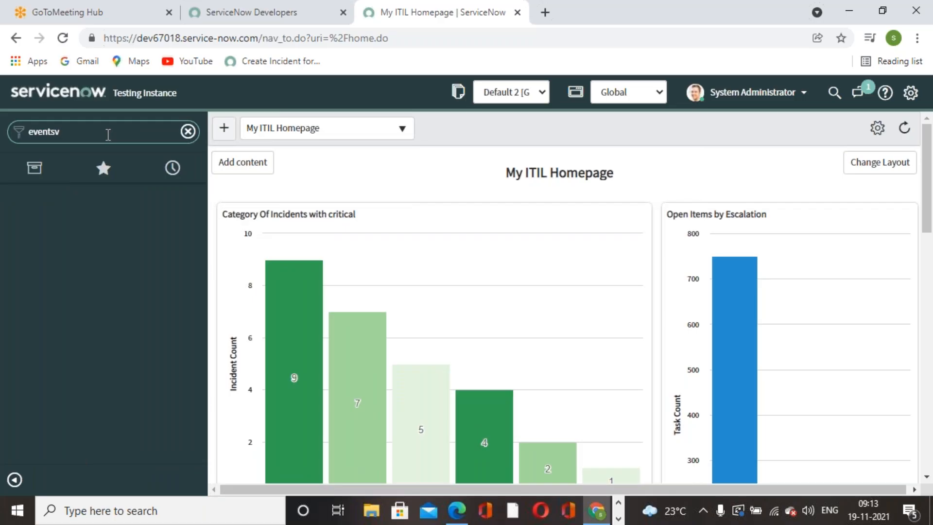
pyautogui.write('re')
pyautogui.press('BackSpace')
pyautogui.press('BackSpace')
pyautogui.press('BackSpace')
pyautogui.press('BackSpace')
pyautogui.press('BackSpace')
pyautogui.press('BackSpace')
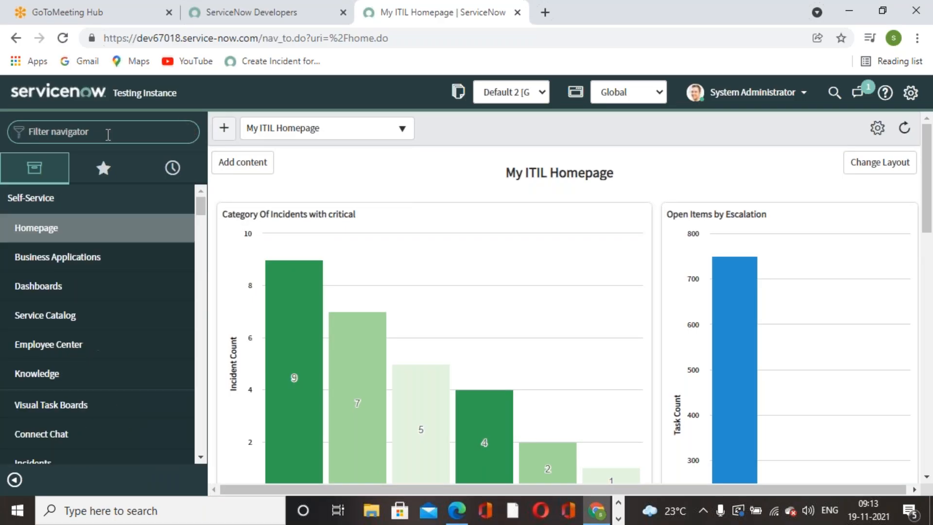
pyautogui.write('event r')
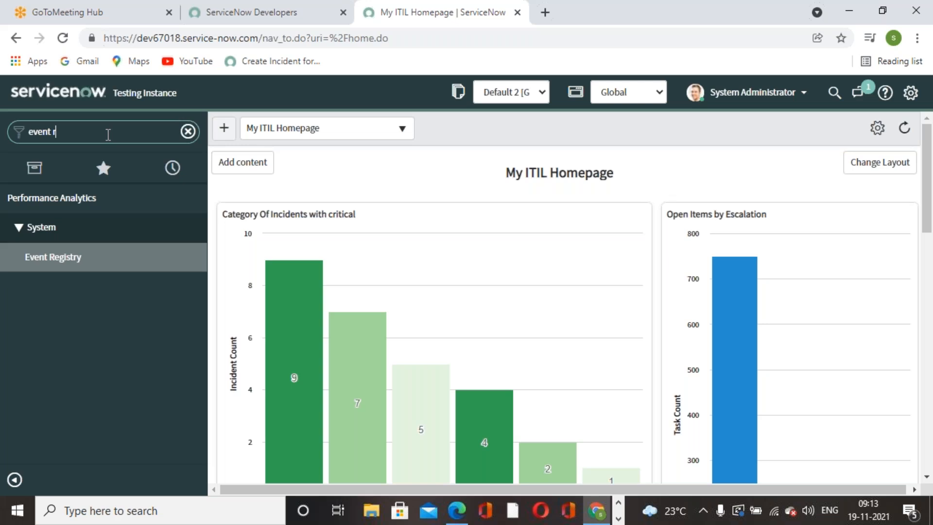
pyautogui.press('BackSpace')
pyautogui.press('BackSpace')
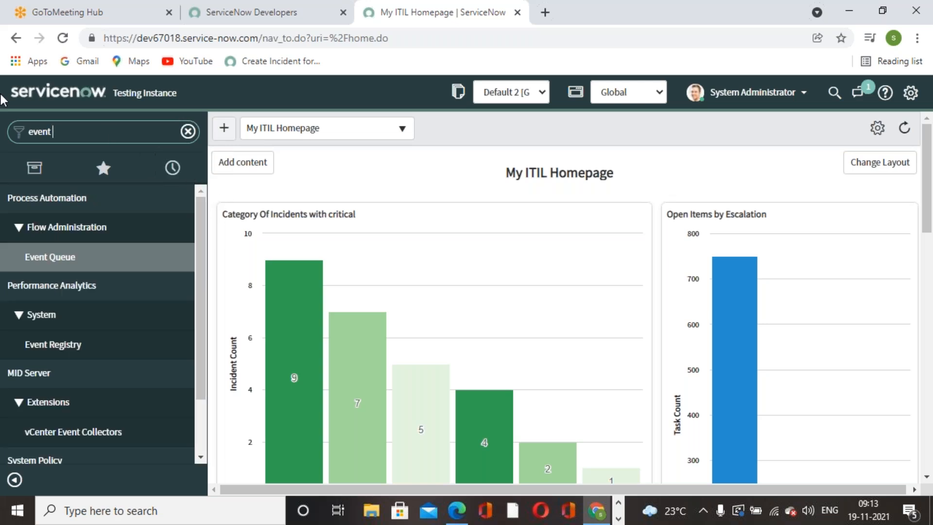
# Scroll through the event modules, such as System Logs > Events and System Policy > Events > Registry.
pyautogui.scroll(-2, 66, 383)
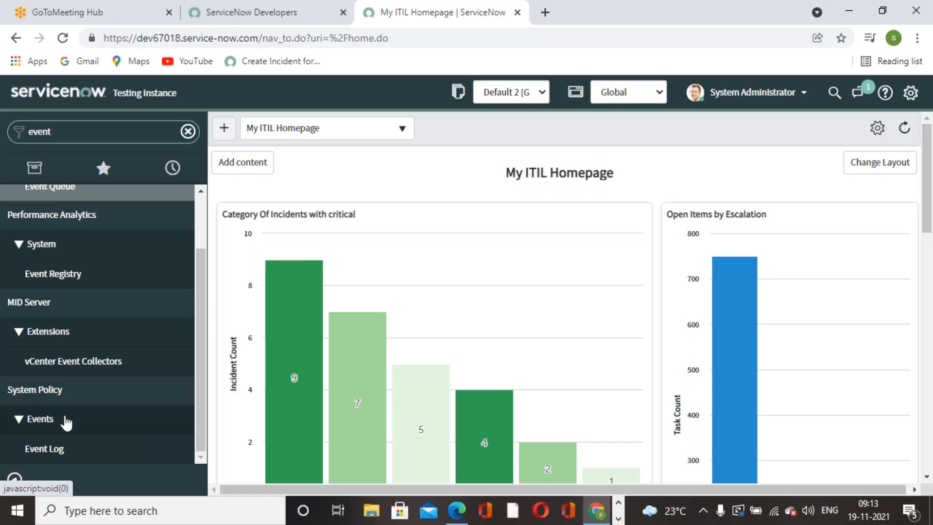
pyautogui.scroll(2, 62, 413)
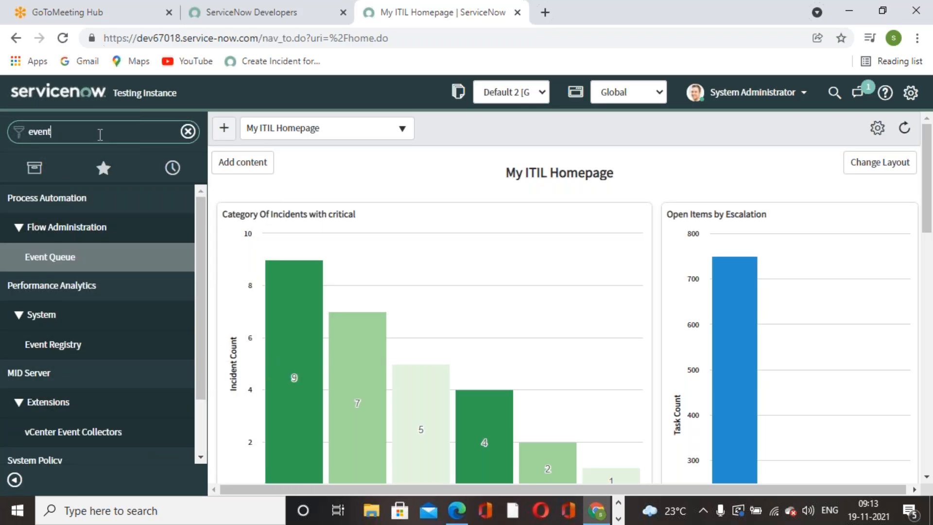
pyautogui.scroll(-5, 77, 366)
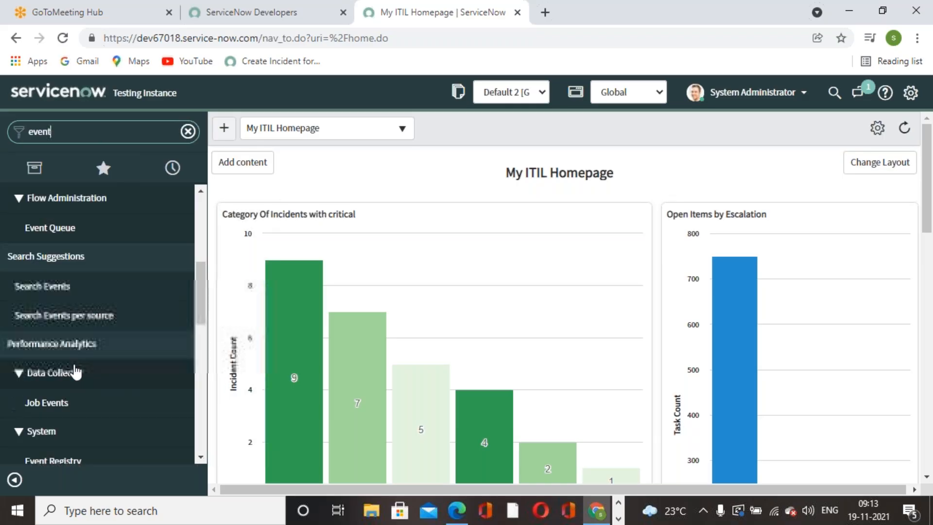
pyautogui.scroll(-2, 113, 428)
pyautogui.scroll(-8, 111, 415)
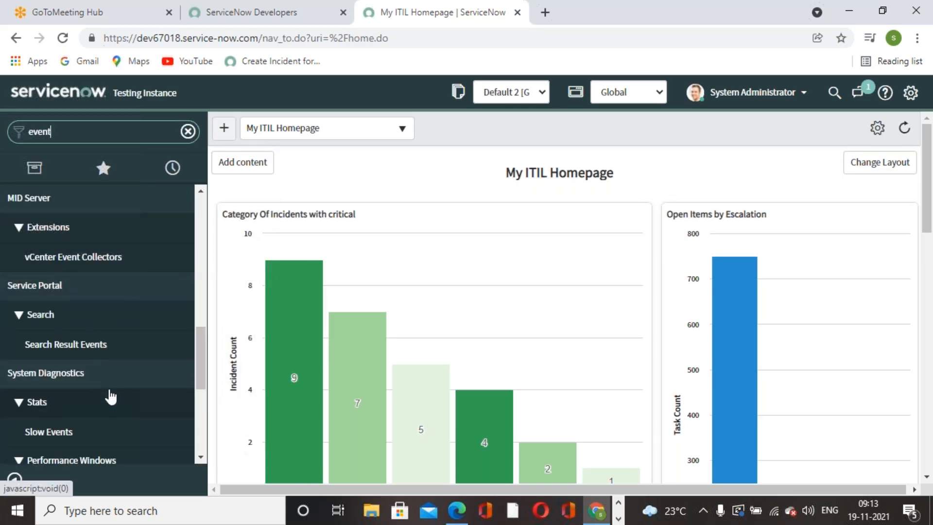
pyautogui.scroll(-1, 111, 396)
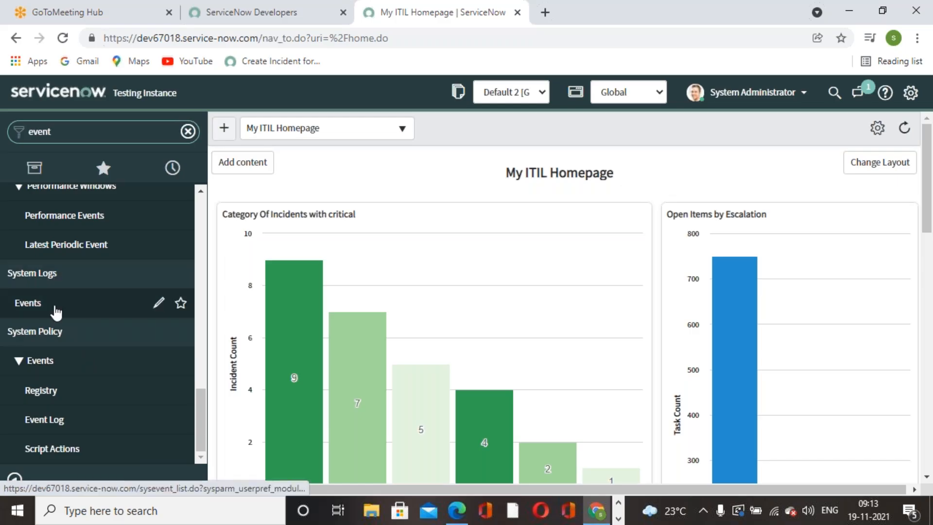
# Open today's System Logs > Events list.
pyautogui.click(22, 306)
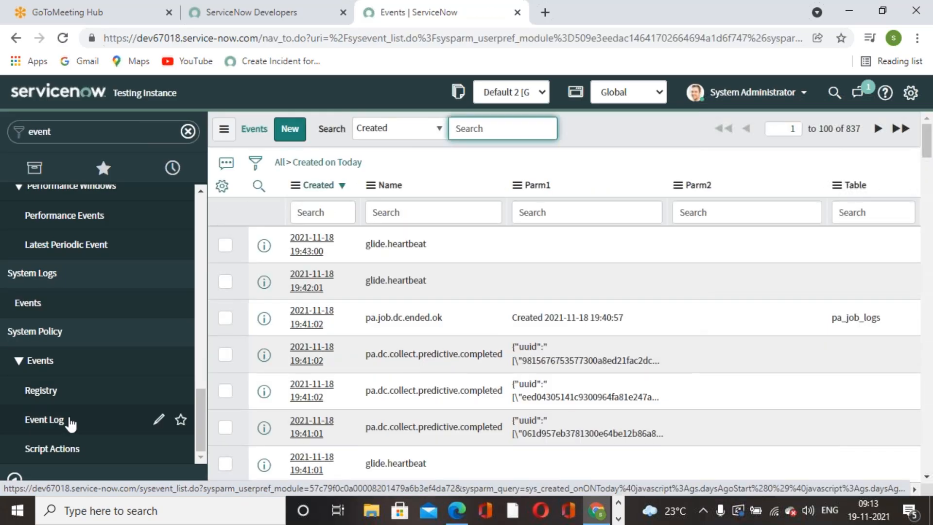
pyautogui.scroll(5, 69, 423)
pyautogui.scroll(5, 70, 424)
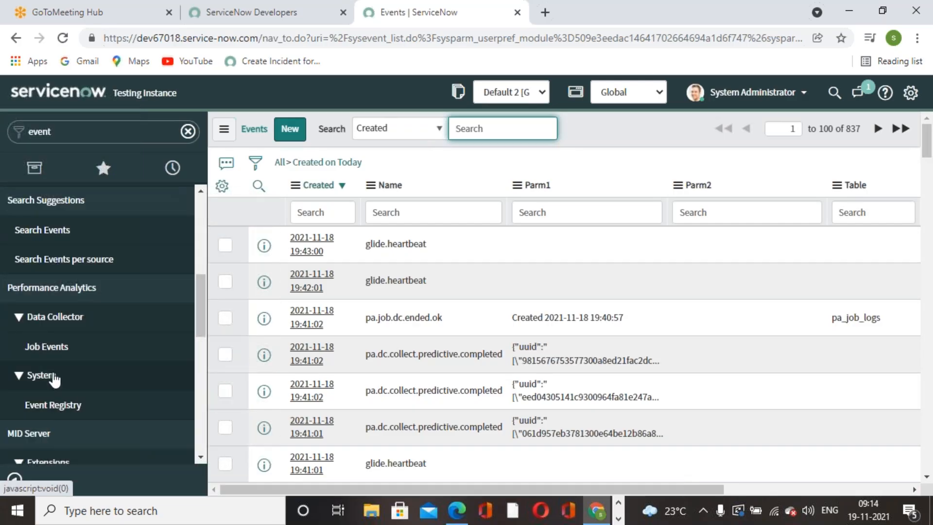
pyautogui.scroll(5, 61, 379)
pyautogui.scroll(4, 58, 362)
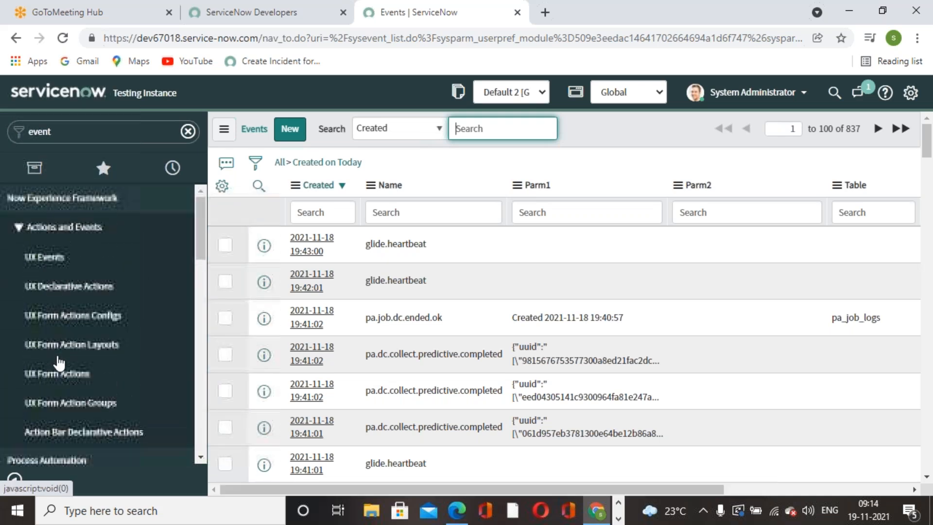
# Re-filter the navigator for 'event r' and turn to the PDF's Exercise 14, 'Create new event registry'.
pyautogui.click(87, 132)
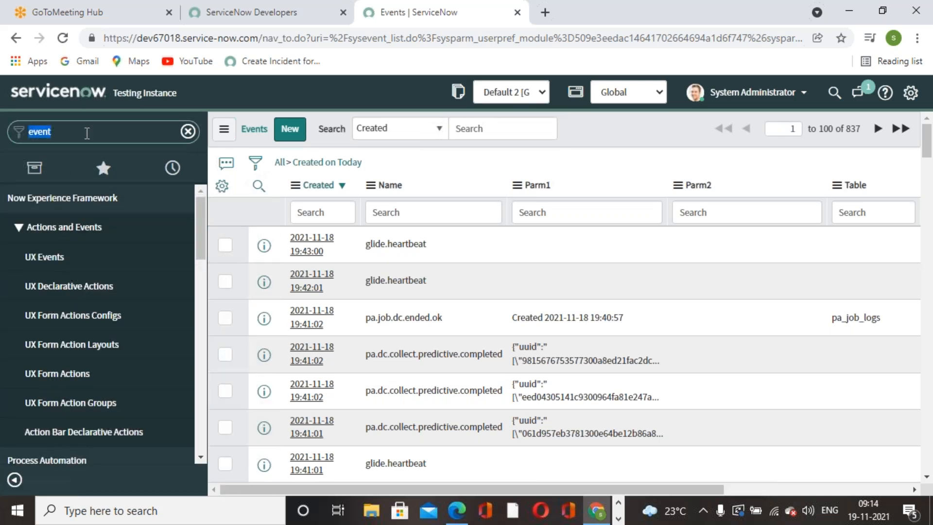
pyautogui.write('event r')
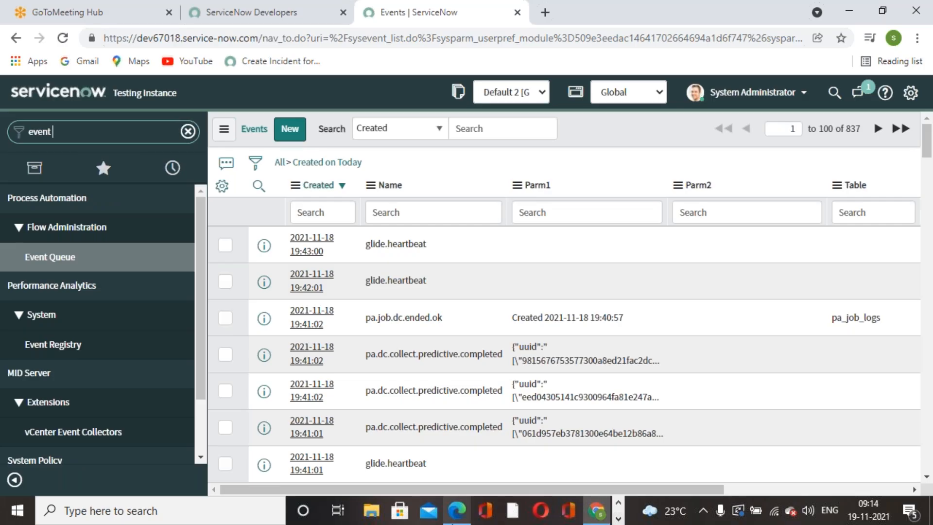
pyautogui.click(456, 517)
pyautogui.scroll(-4, 332, 280)
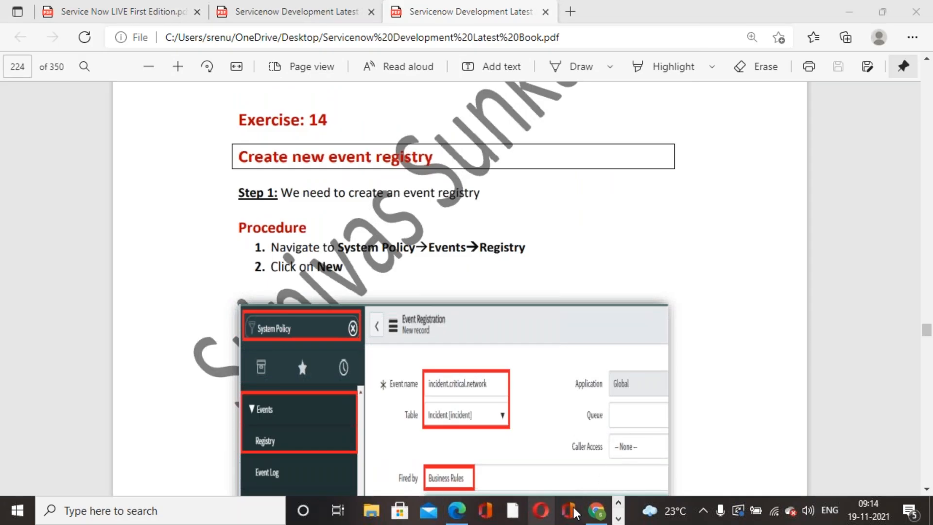
# Filter the navigator for 'system policy' and open Events > Registry, listing 684 events.
pyautogui.click(595, 511)
pyautogui.click(112, 133)
pyautogui.write('sys')
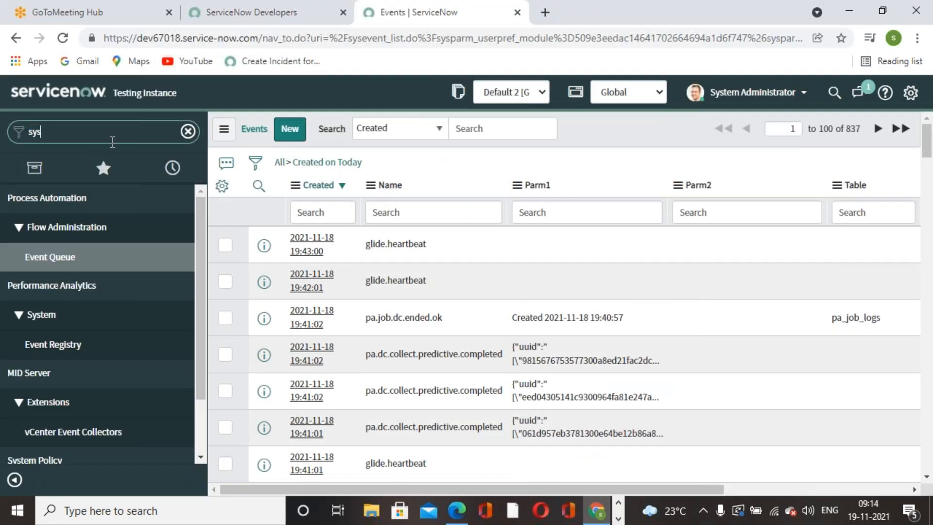
pyautogui.write('tem policy')
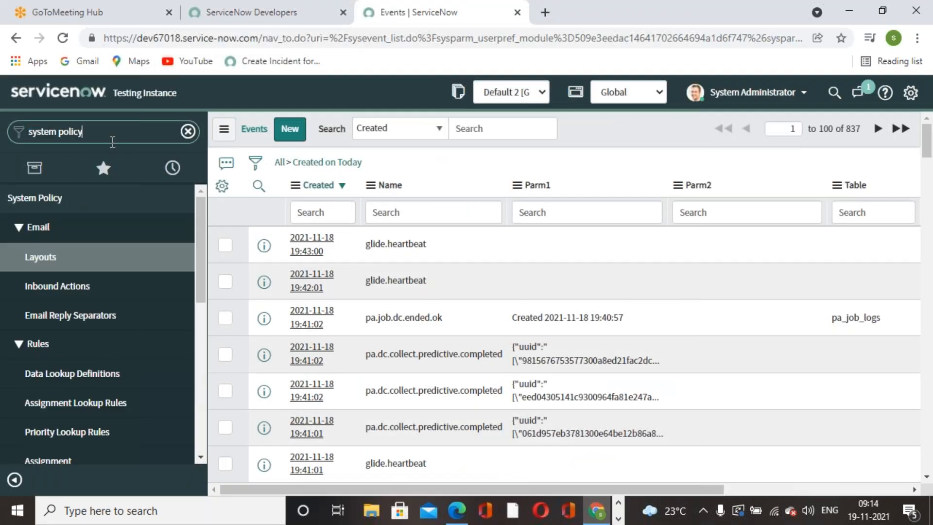
pyautogui.scroll(-4, 63, 315)
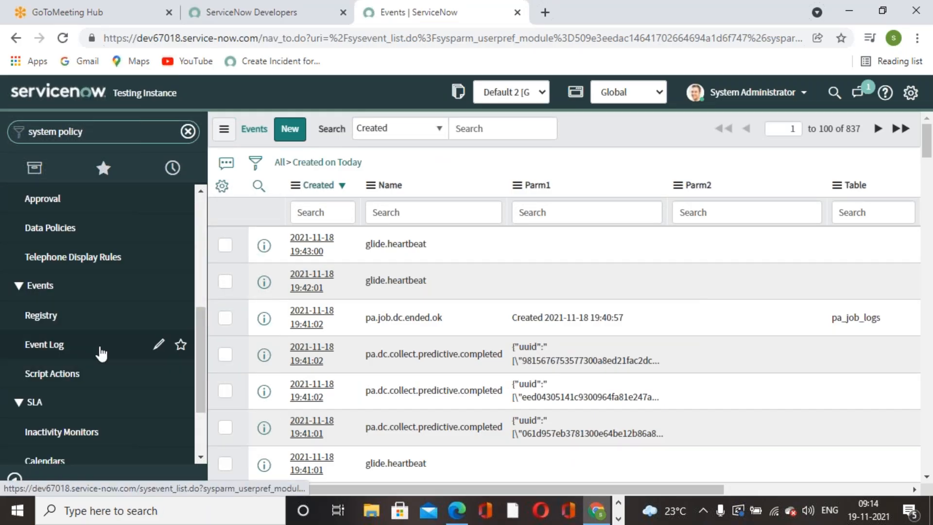
pyautogui.click(72, 328)
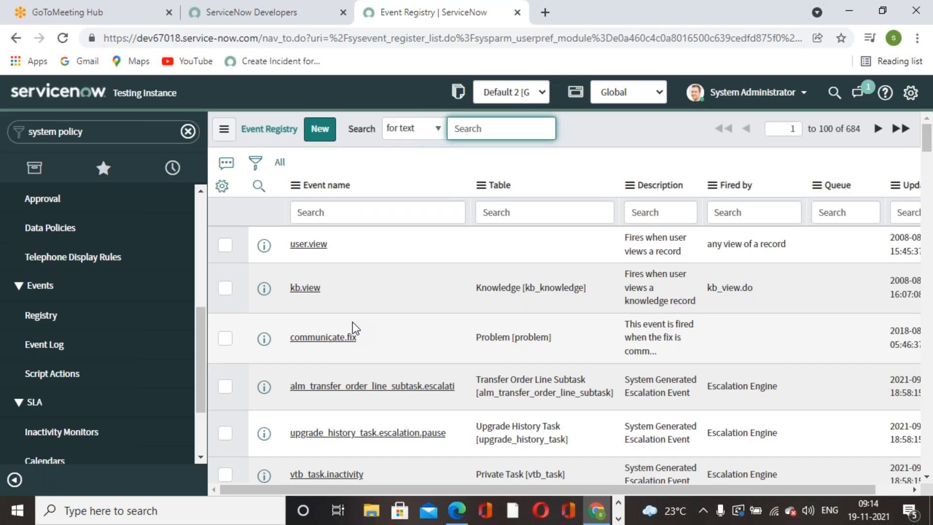
# Create a new Event Registration and paste 'incident.critical.network' from the book as its event name.
pyautogui.click(323, 132)
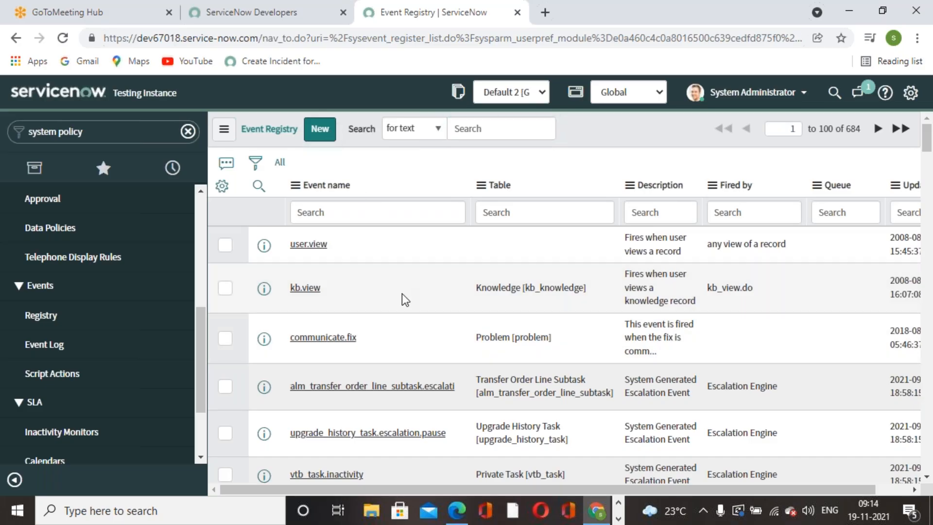
pyautogui.click(325, 136)
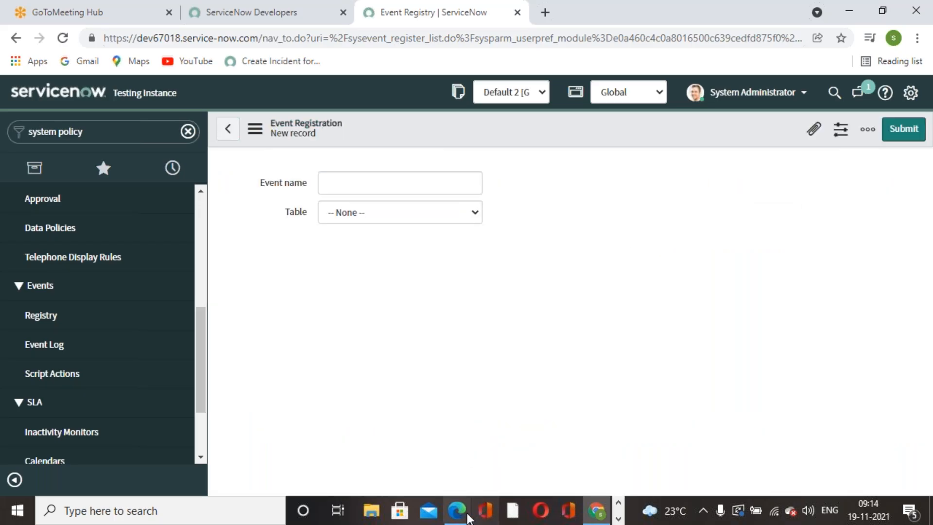
pyautogui.click(463, 504)
pyautogui.scroll(-10, 469, 317)
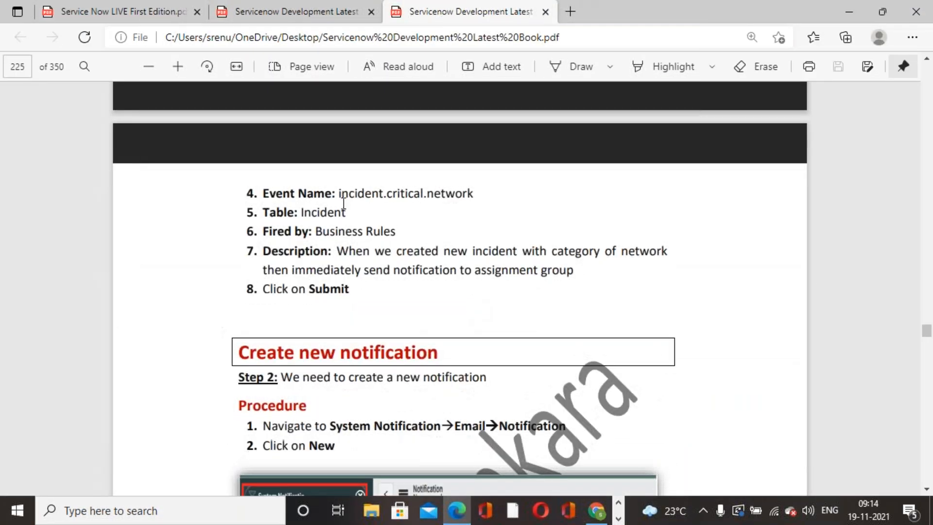
pyautogui.moveTo(338, 194); pyautogui.dragTo(474, 210)
pyautogui.hotkey('ctrl', 'c')
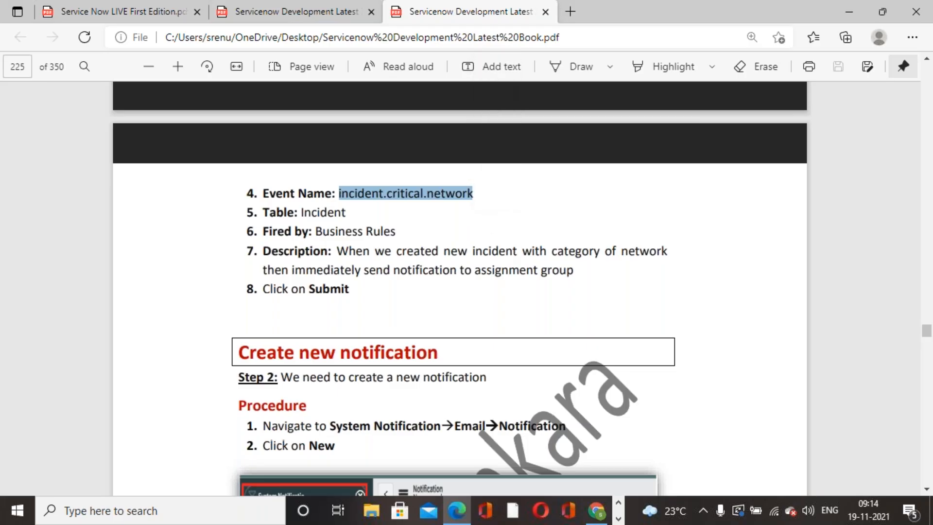
pyautogui.hotkey('alt', 'Tab')
pyautogui.click(425, 182)
pyautogui.hotkey('ctrl', 'v')
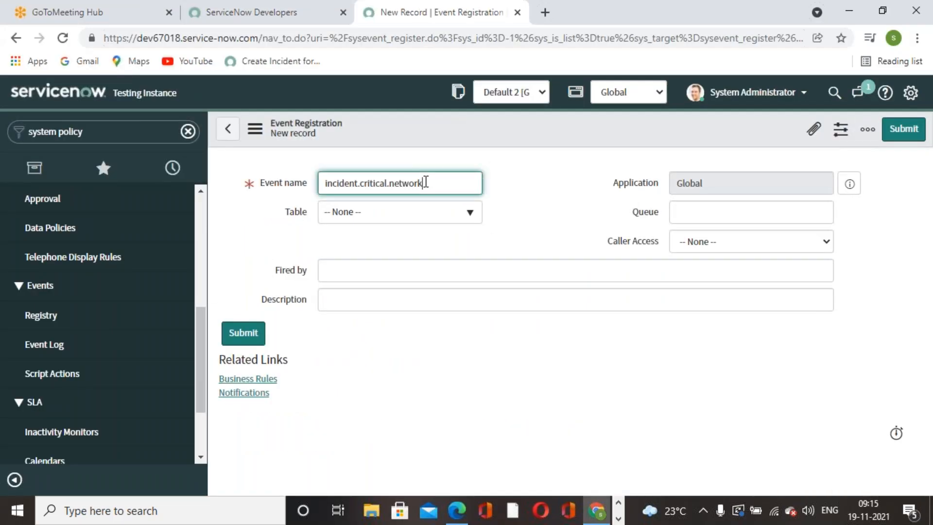
pyautogui.click(524, 236)
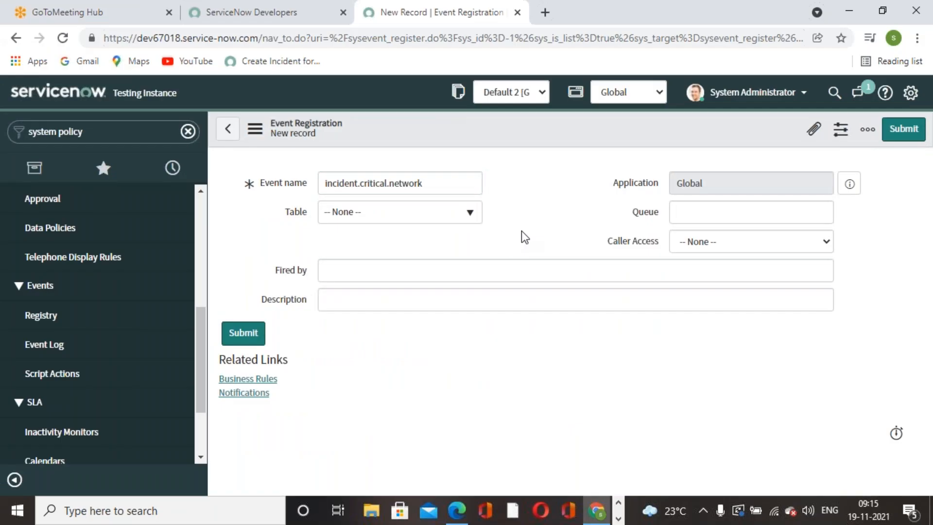
pyautogui.hotkey('alt', 'Tab')
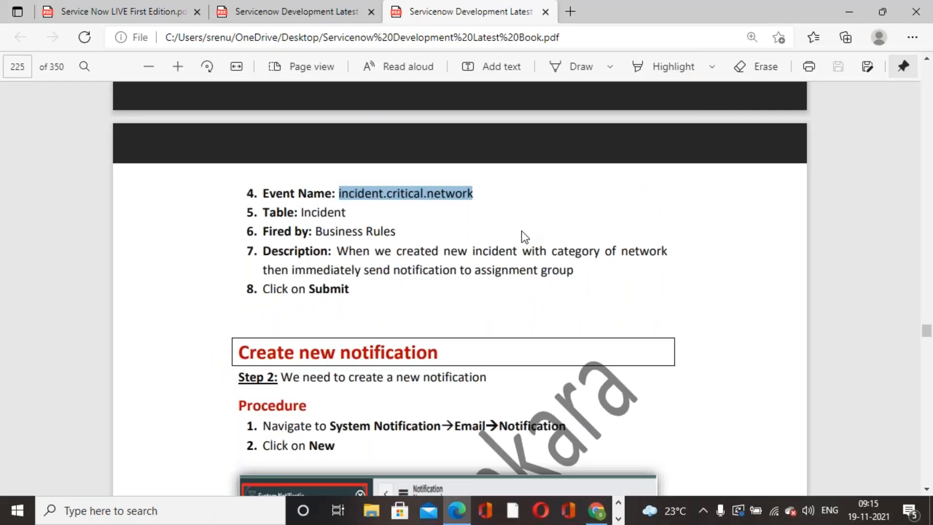
pyautogui.hotkey('alt', 'Tab')
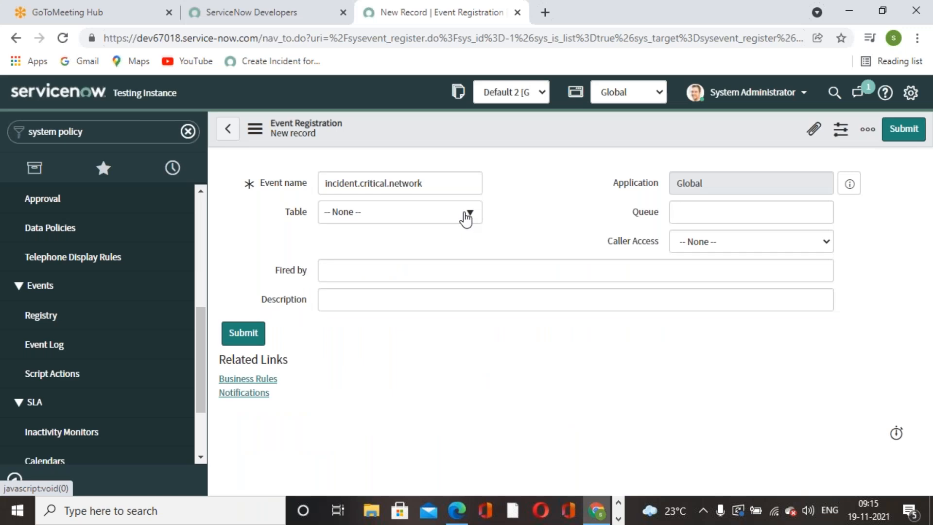
# Set the event's table to Incident and Fired by to 'Business Rules'.
pyautogui.click(468, 214)
pyautogui.click(404, 268)
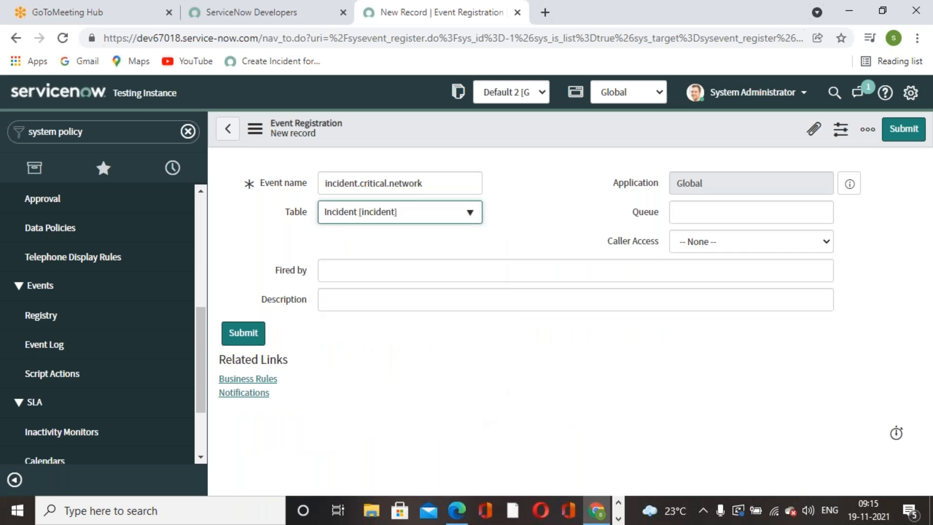
pyautogui.click(404, 268)
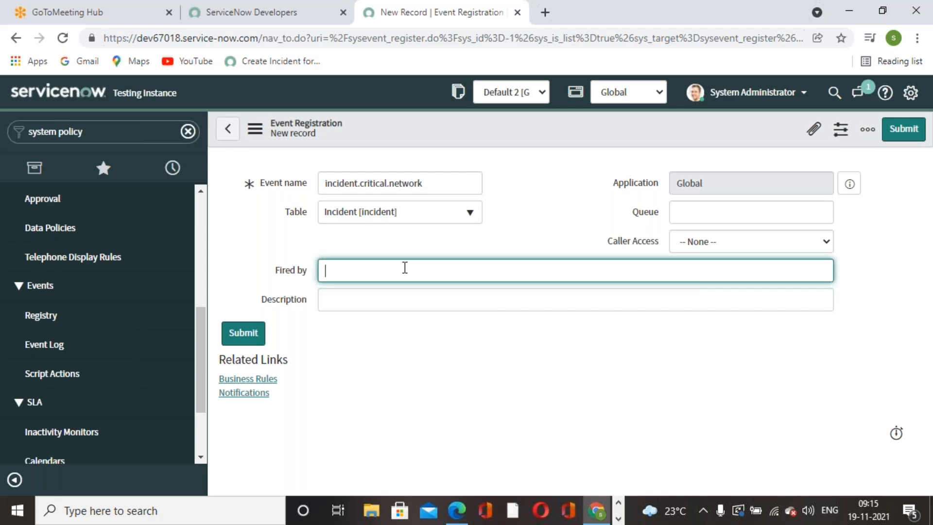
pyautogui.write('Business')
pyautogui.write('Rules')
pyautogui.click(455, 339)
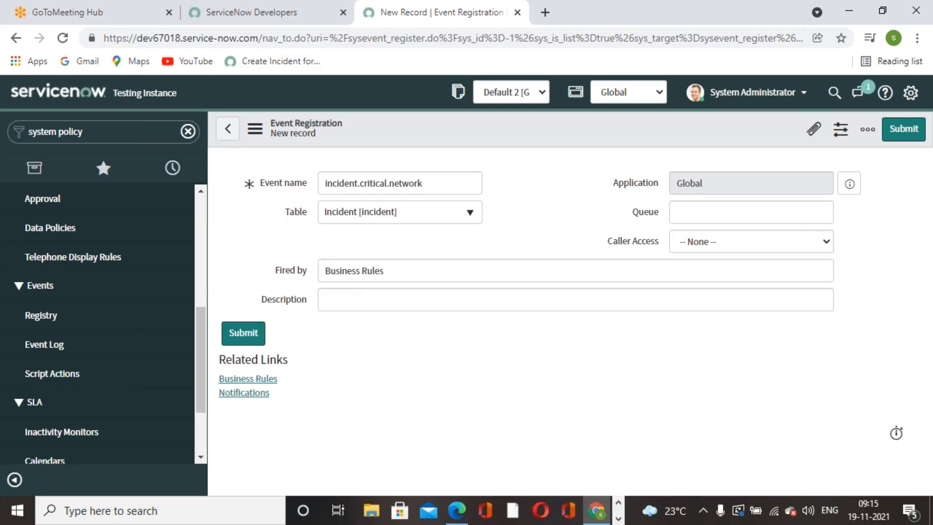
# Paste the book's network-notification description and submit the event registration.
pyautogui.click(457, 510)
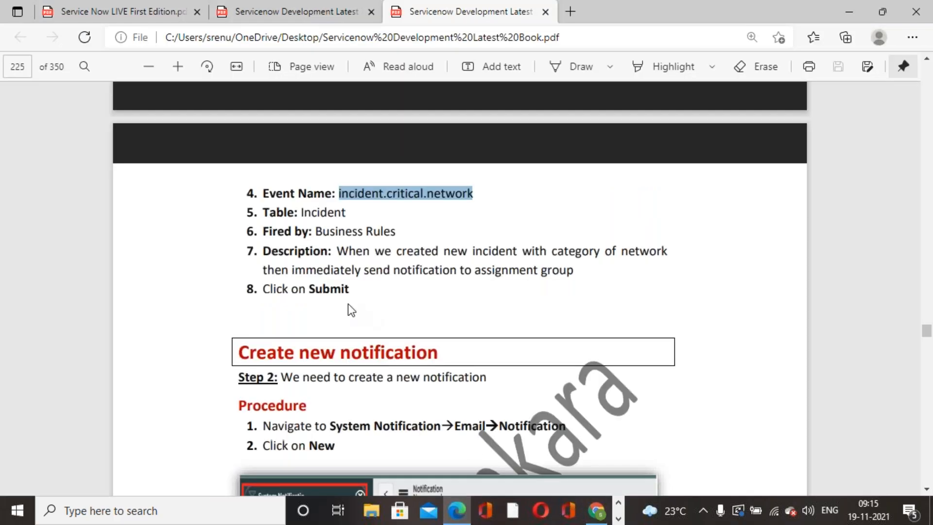
pyautogui.moveTo(337, 251); pyautogui.dragTo(570, 277)
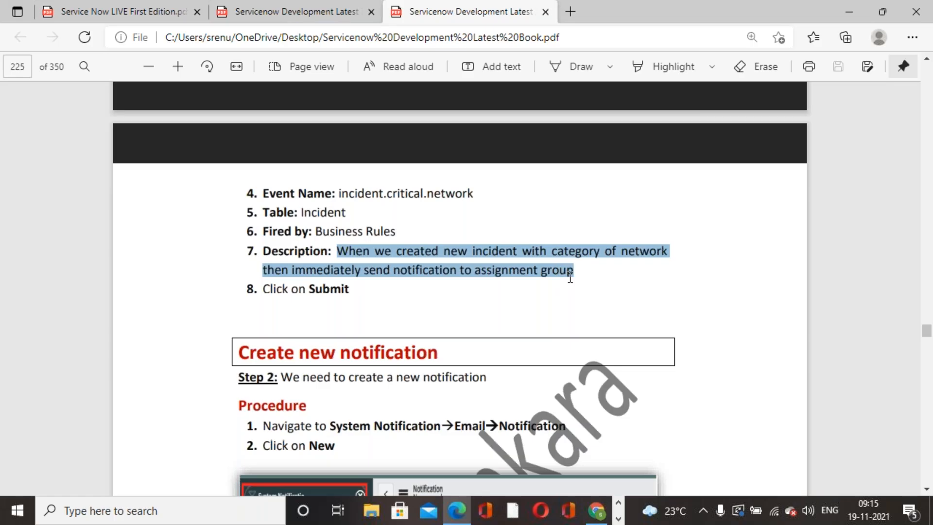
pyautogui.hotkey('ctrl', 'c')
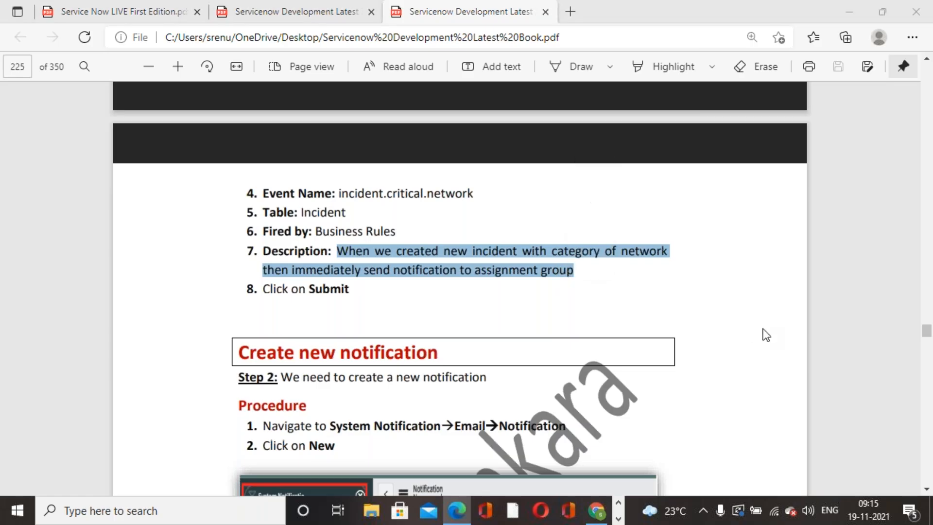
pyautogui.hotkey('alt', 'Tab')
pyautogui.click(476, 299)
pyautogui.hotkey('ctrl', 'v')
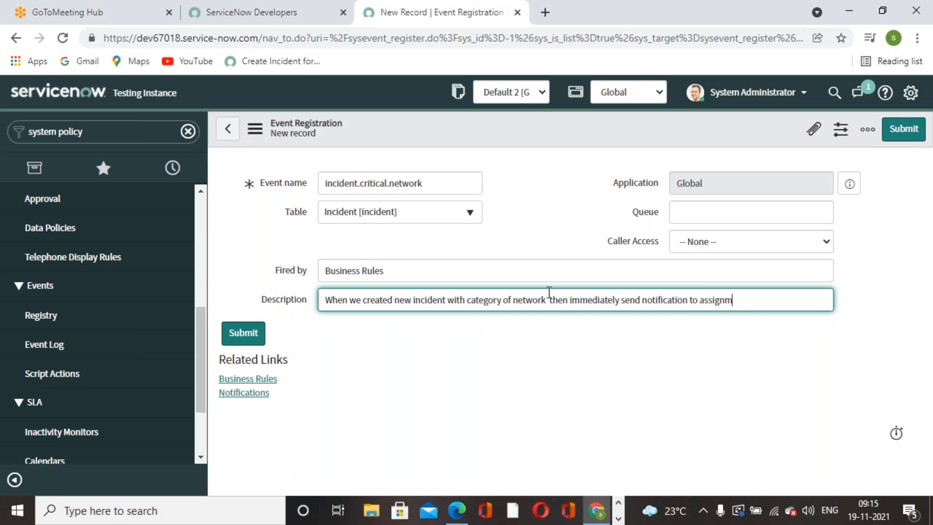
pyautogui.click(610, 396)
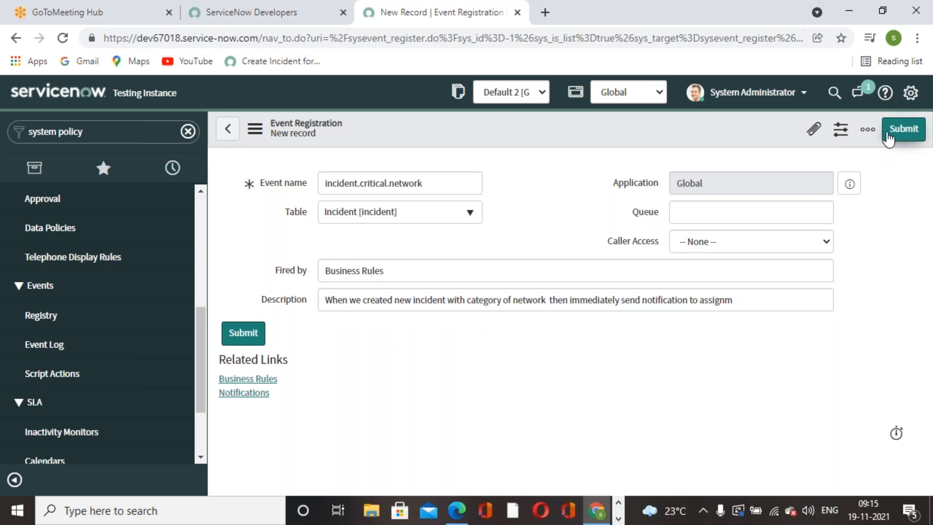
pyautogui.moveTo(467, 183); pyautogui.dragTo(234, 185)
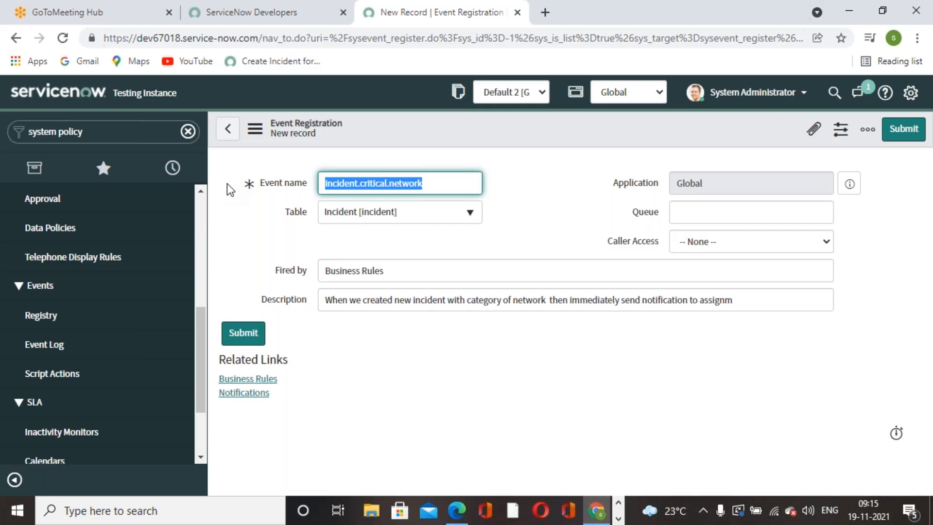
pyautogui.click(903, 129)
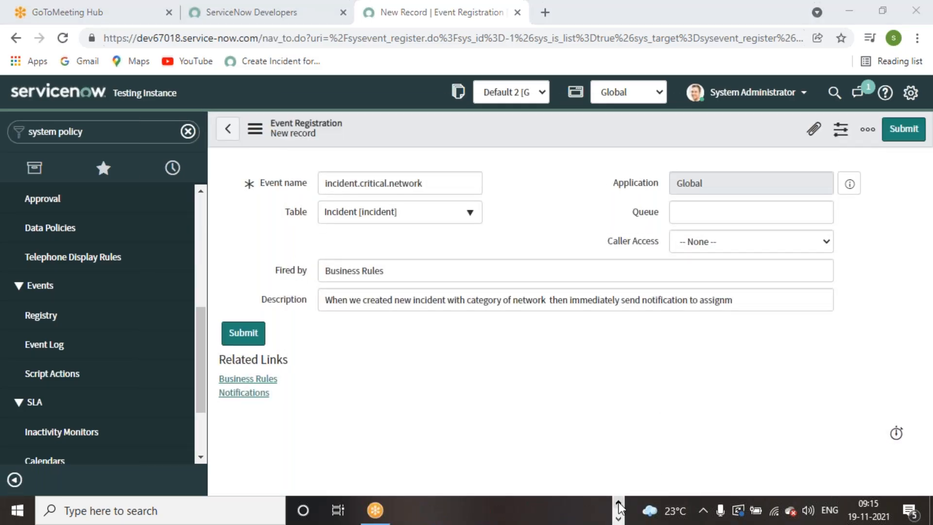
# Clear the highlight in the PDF book, then return to the ServiceNow navigator filter.
pyautogui.click(619, 503)
pyautogui.click(462, 508)
pyautogui.click(559, 307)
pyautogui.scroll(-4, 558, 307)
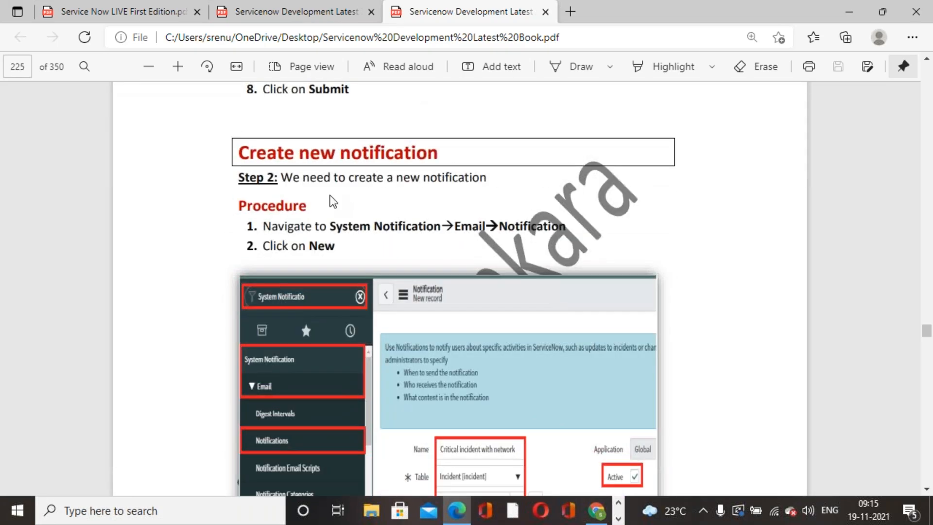
pyautogui.click(596, 511)
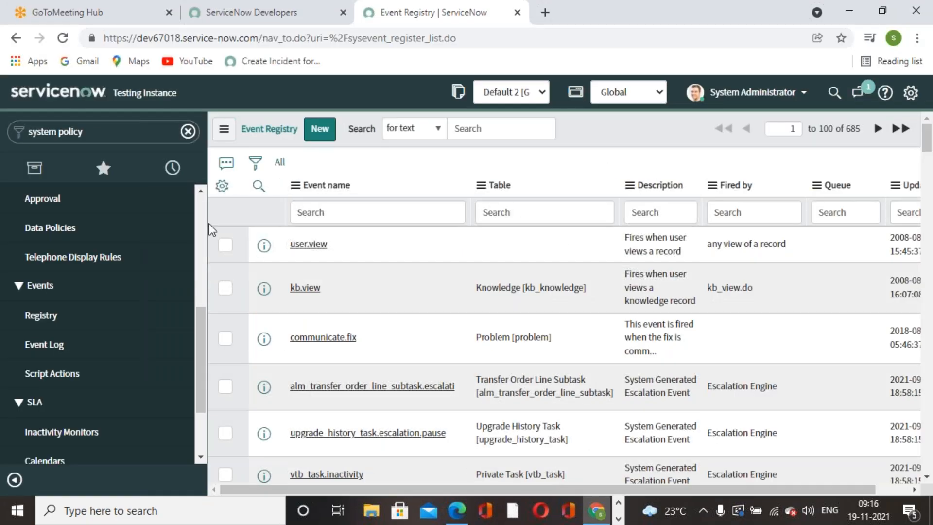
pyautogui.click(95, 132)
# Filter the navigator for 'notification' and open the Email > Notifications list.
pyautogui.write('not')
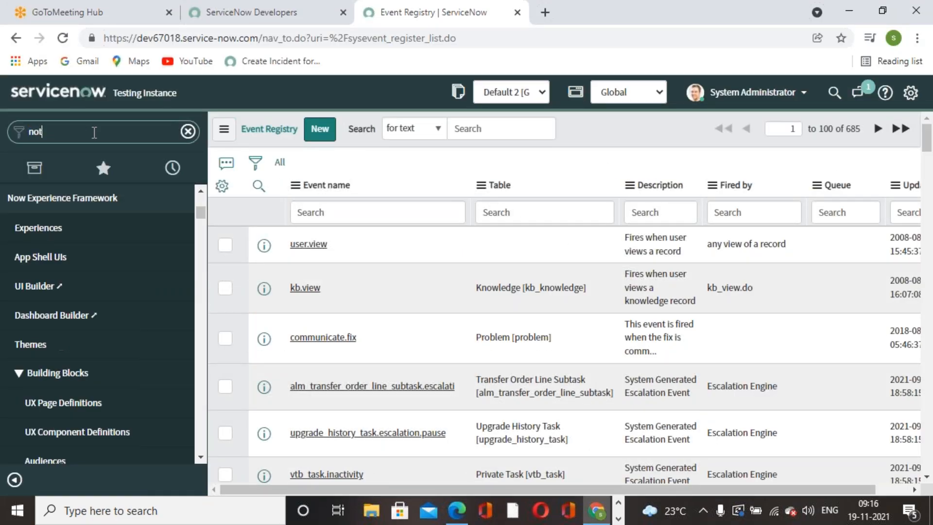
pyautogui.write('ification')
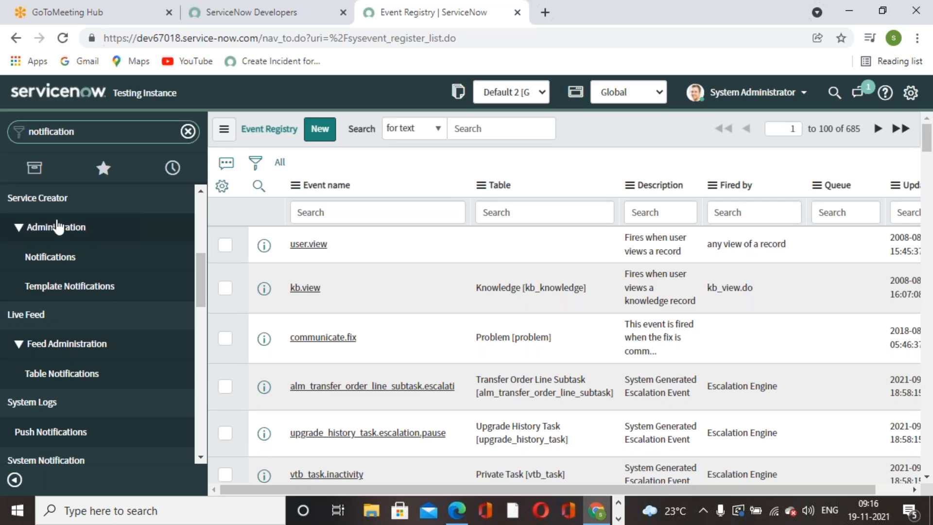
pyautogui.scroll(-5, 73, 291)
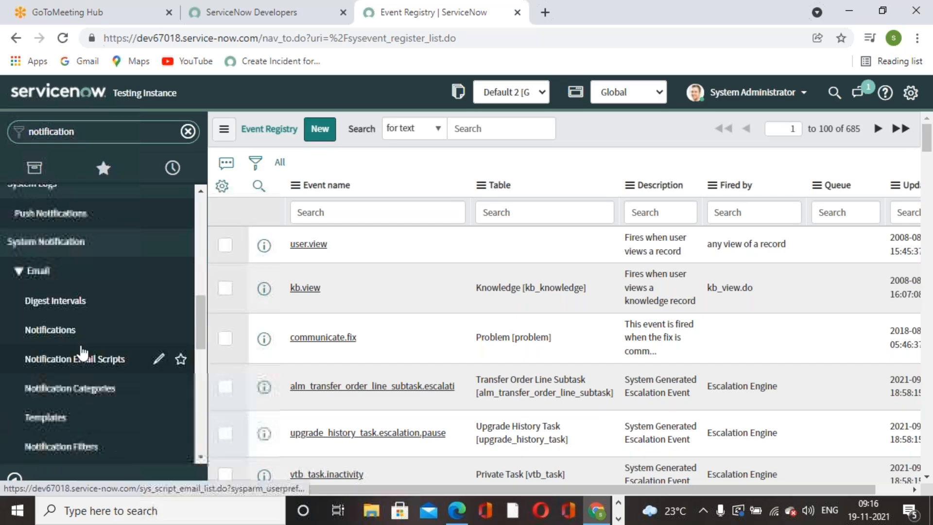
pyautogui.click(50, 330)
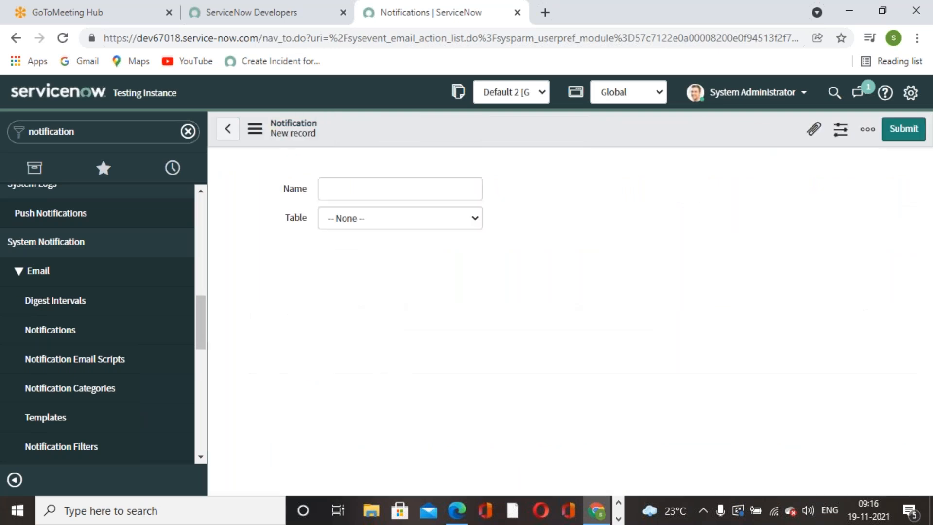
# Copy the name 'Critical incident with network' from the book's notification steps.
pyautogui.click(465, 506)
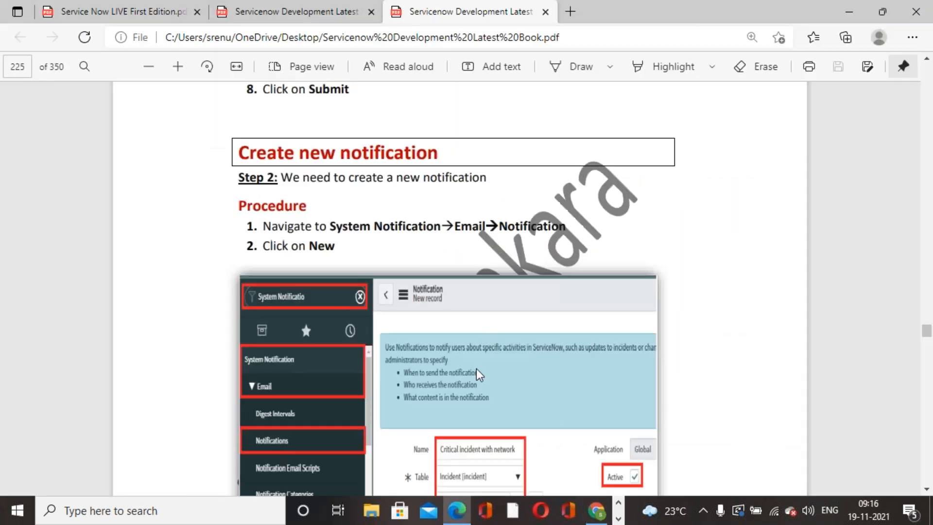
pyautogui.scroll(-8, 481, 321)
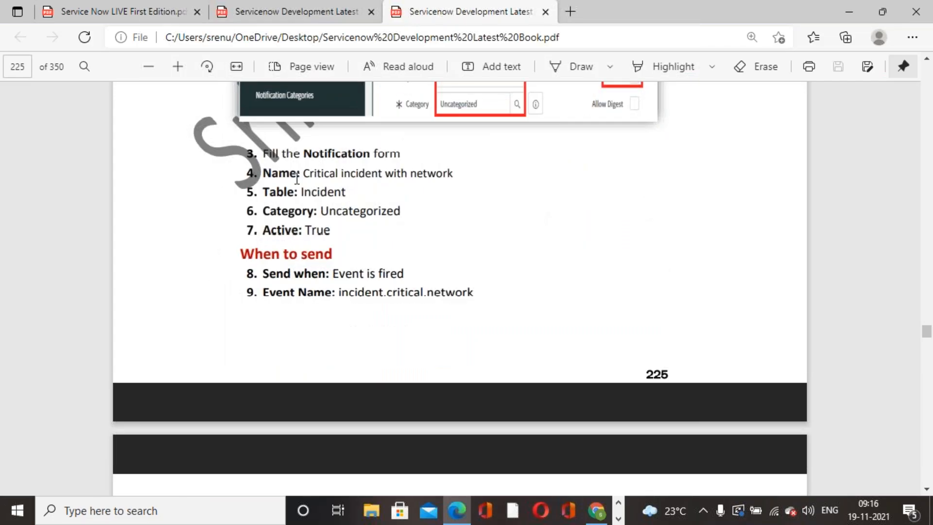
pyautogui.moveTo(307, 173); pyautogui.dragTo(452, 173)
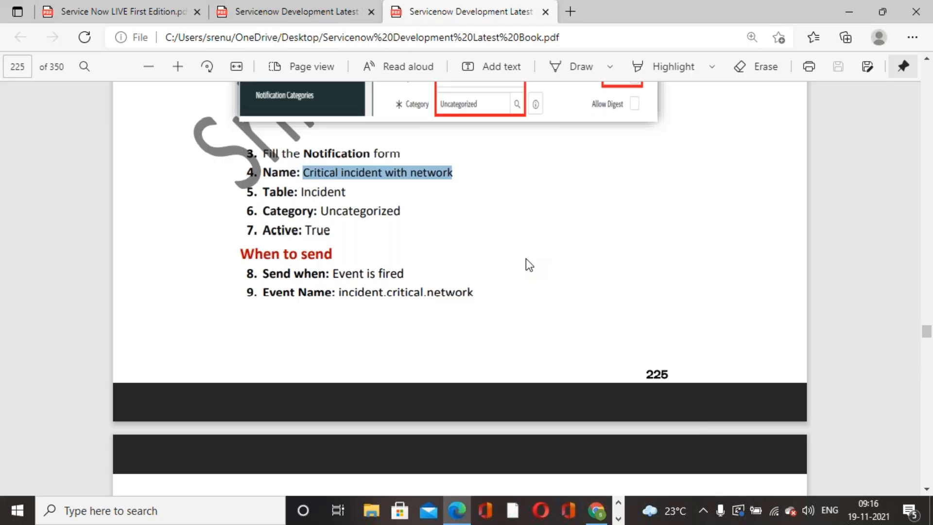
pyautogui.hotkey('alt', 'Tab')
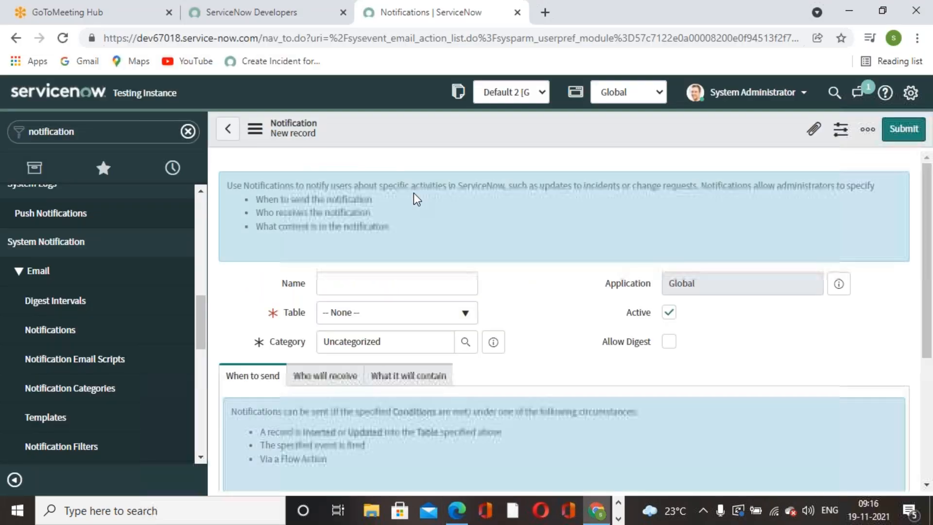
# Name the notification 'Critical incident with network' and set its table to Incident.
pyautogui.click(430, 286)
pyautogui.hotkey('ctrl', 'v')
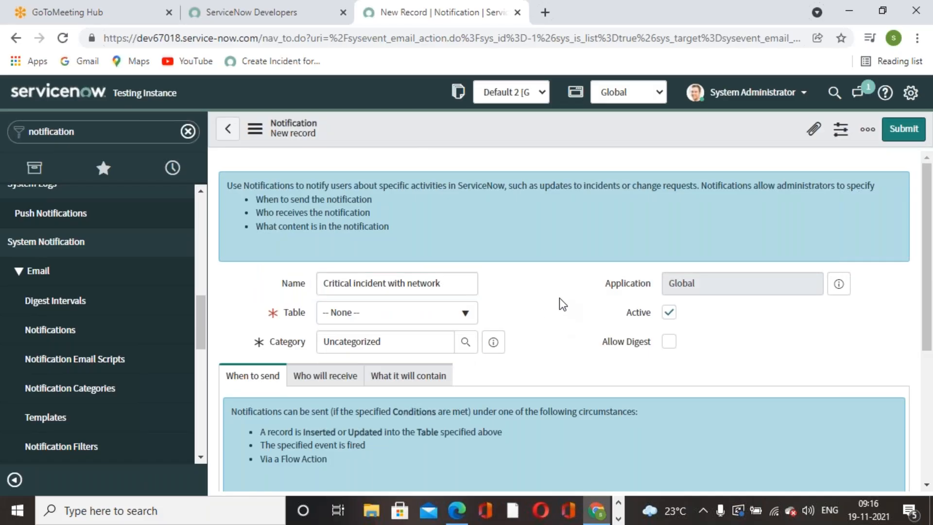
pyautogui.click(470, 318)
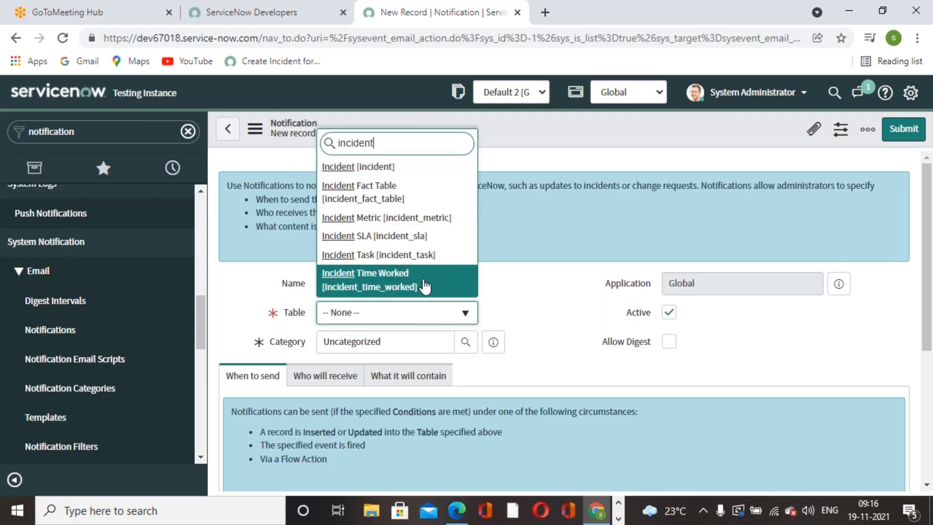
pyautogui.click(360, 166)
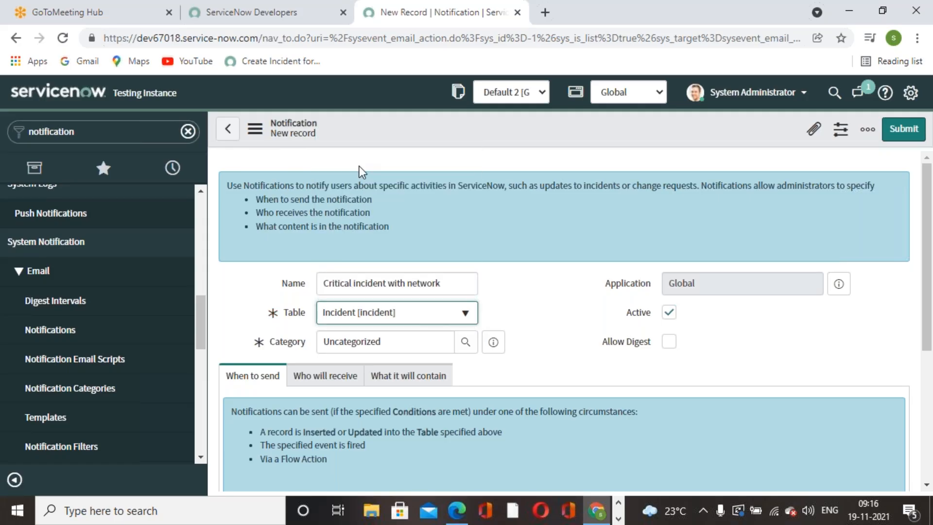
# Change the notification's category from Uncategorized to IT Service Management.
pyautogui.click(300, 340)
pyautogui.press('BackSpace')
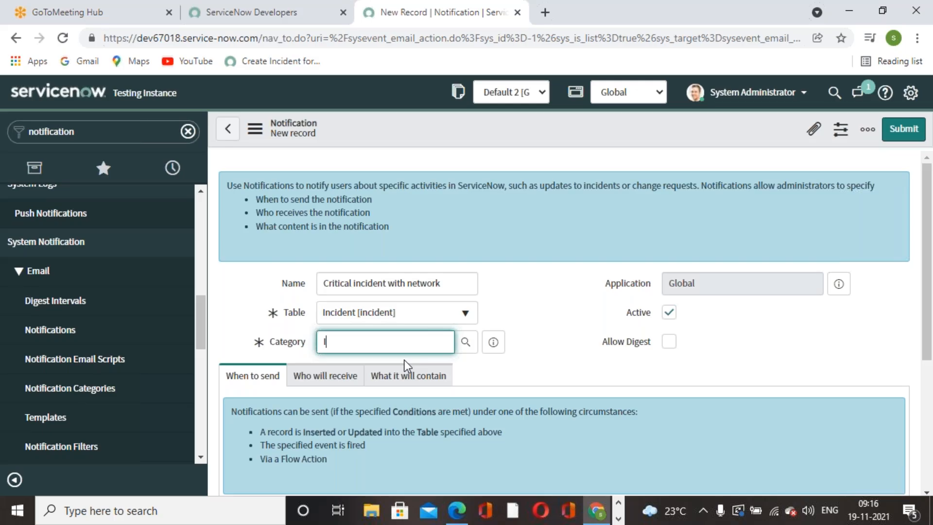
pyautogui.write('IT S')
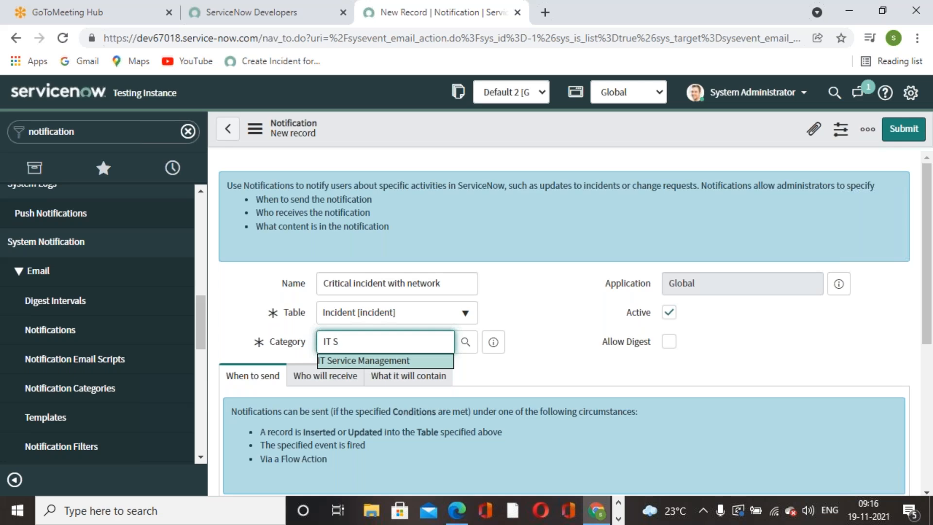
pyautogui.click(413, 361)
pyautogui.scroll(-3, 511, 308)
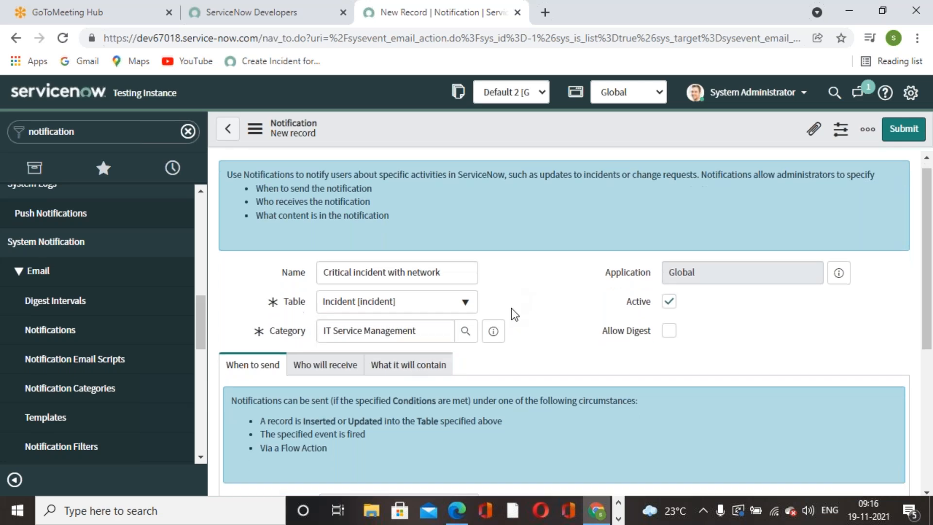
pyautogui.scroll(-2, 486, 372)
pyautogui.scroll(3, 508, 369)
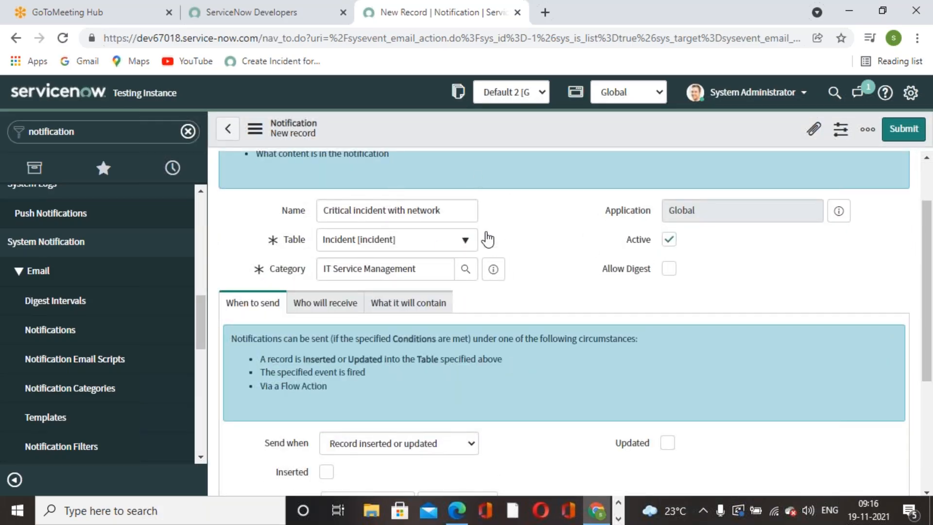
pyautogui.scroll(-2, 541, 297)
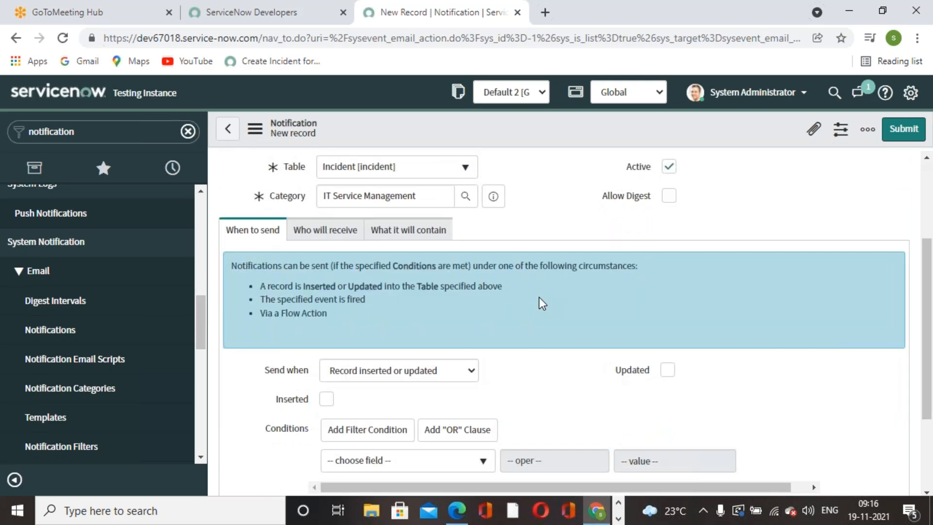
pyautogui.scroll(1, 538, 297)
pyautogui.scroll(-1, 538, 298)
pyautogui.scroll(3, 441, 229)
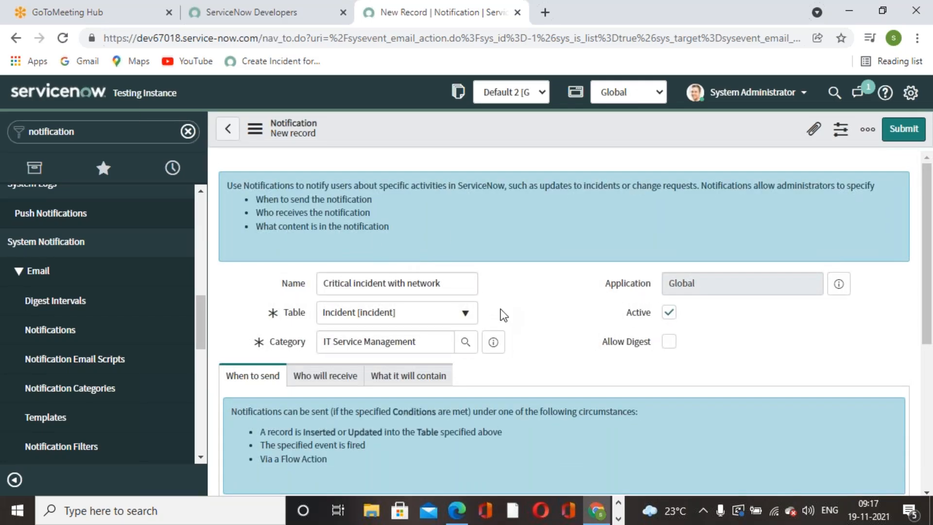
pyautogui.scroll(-5, 504, 313)
pyautogui.click(474, 300)
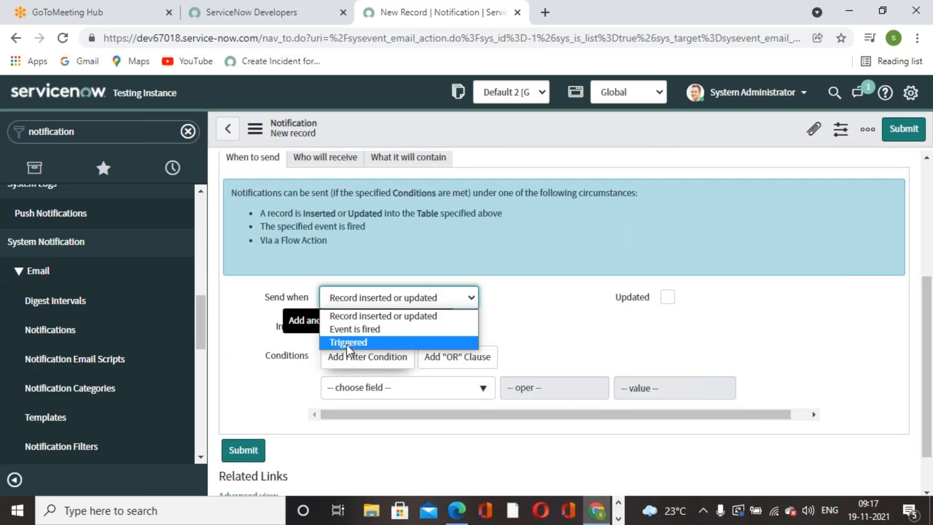
# Set Send when to 'Event is fired' and check the guide for the event name.
pyautogui.click(348, 330)
pyautogui.click(474, 328)
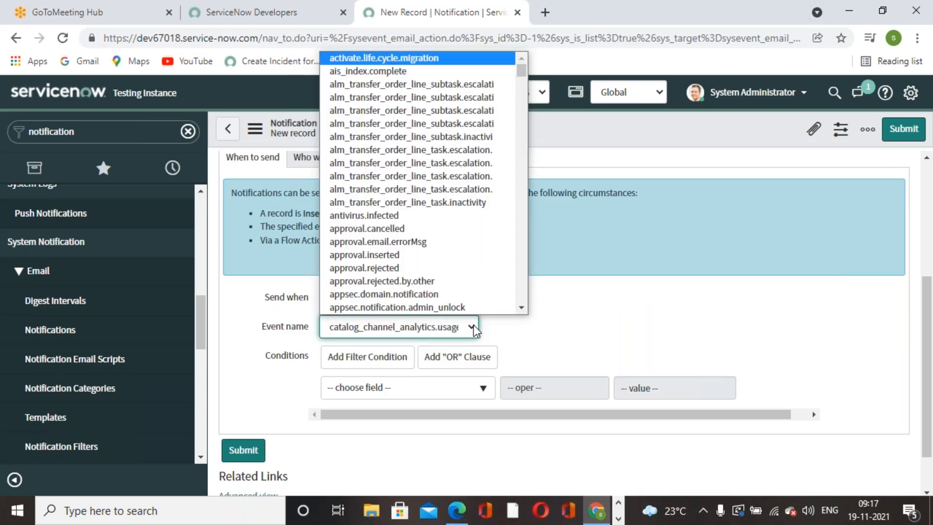
pyautogui.press('c')
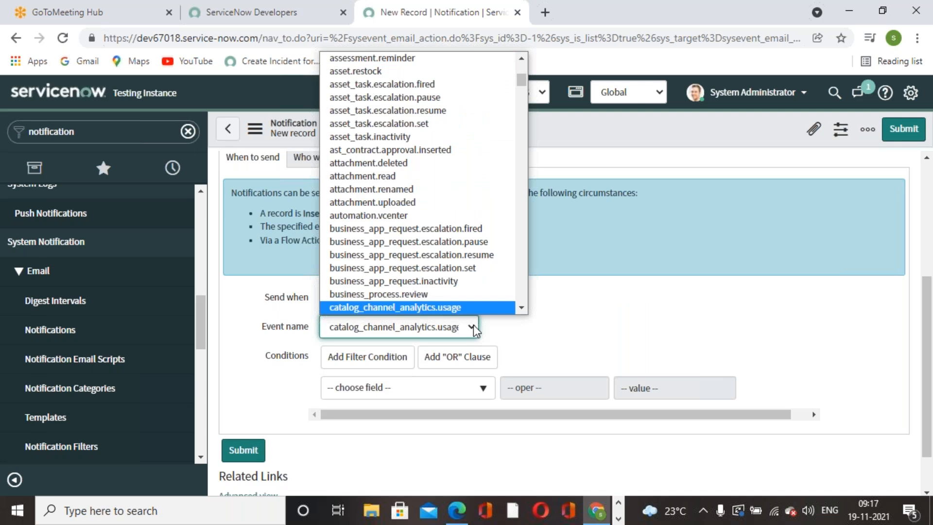
pyautogui.click(457, 510)
pyautogui.scroll(15, 475, 379)
pyautogui.scroll(8, 475, 372)
pyautogui.scroll(-5, 475, 371)
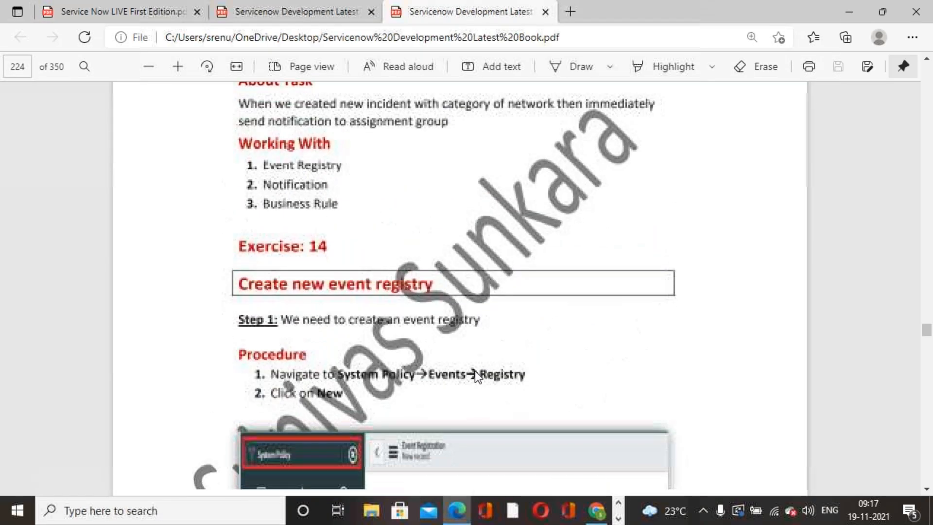
pyautogui.scroll(-15, 474, 371)
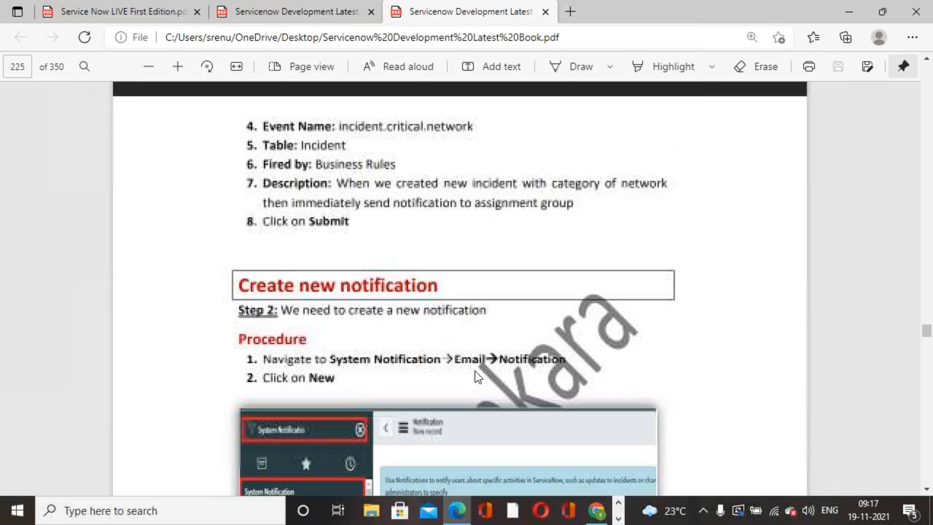
pyautogui.click(597, 510)
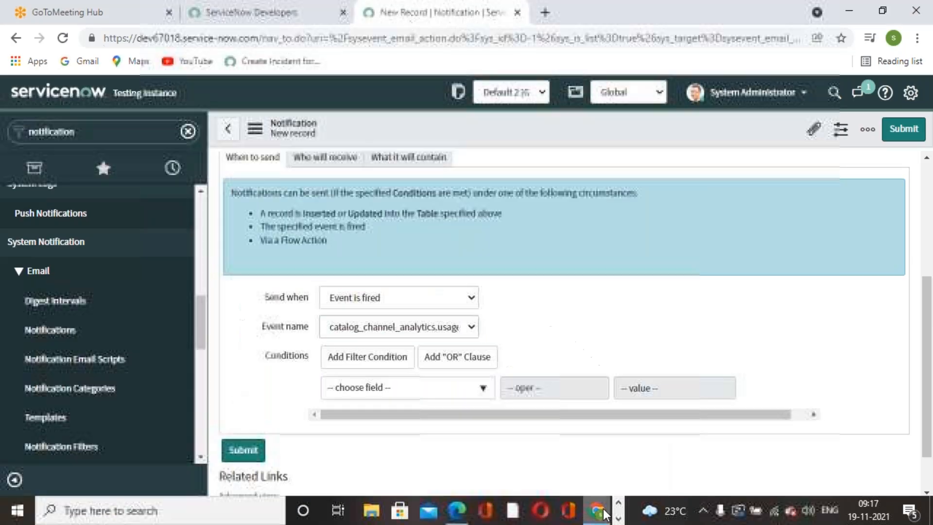
# Pick incident.critical.network as the notification's triggering event.
pyautogui.click(471, 336)
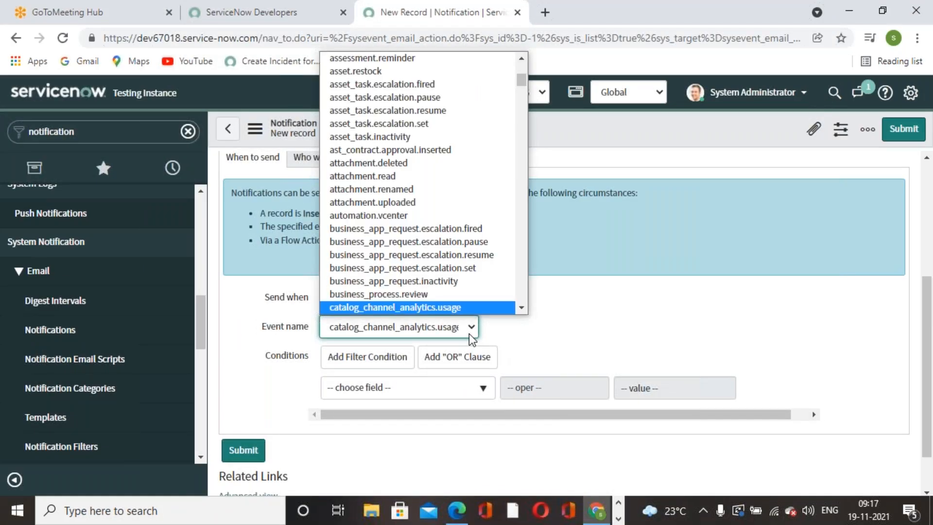
pyautogui.write('incident.assigned')
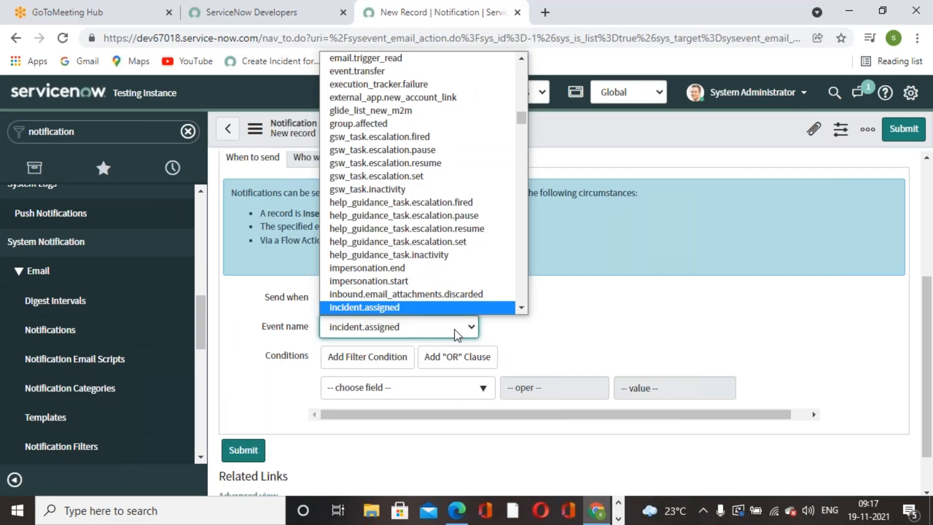
pyautogui.scroll(-5, 437, 304)
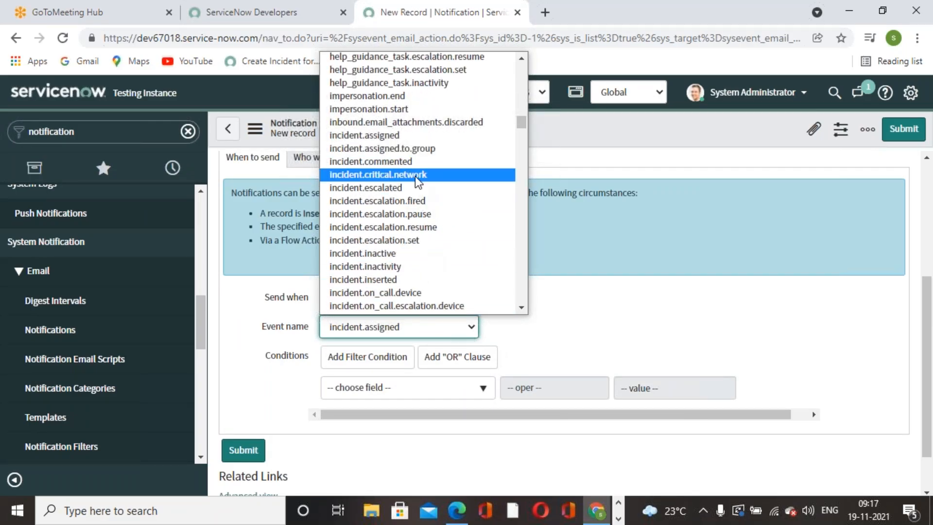
pyautogui.click(417, 175)
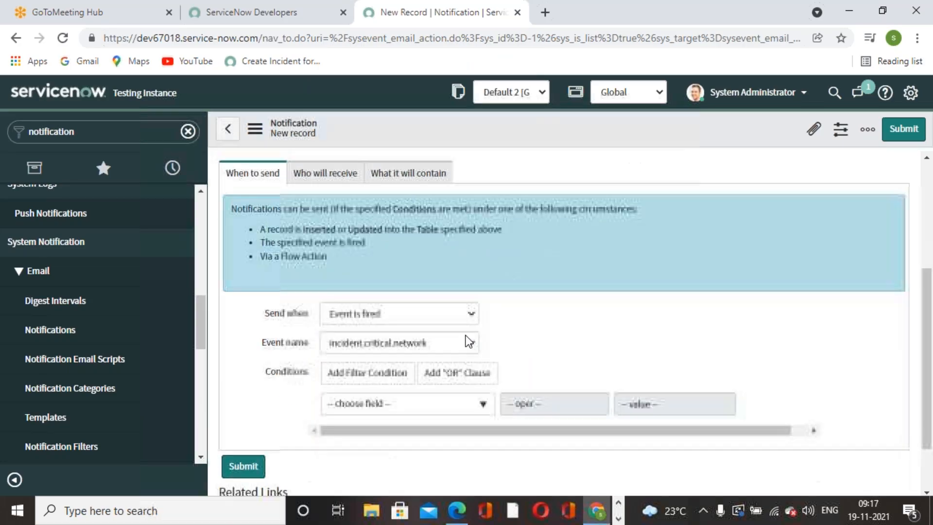
pyautogui.scroll(4, 457, 335)
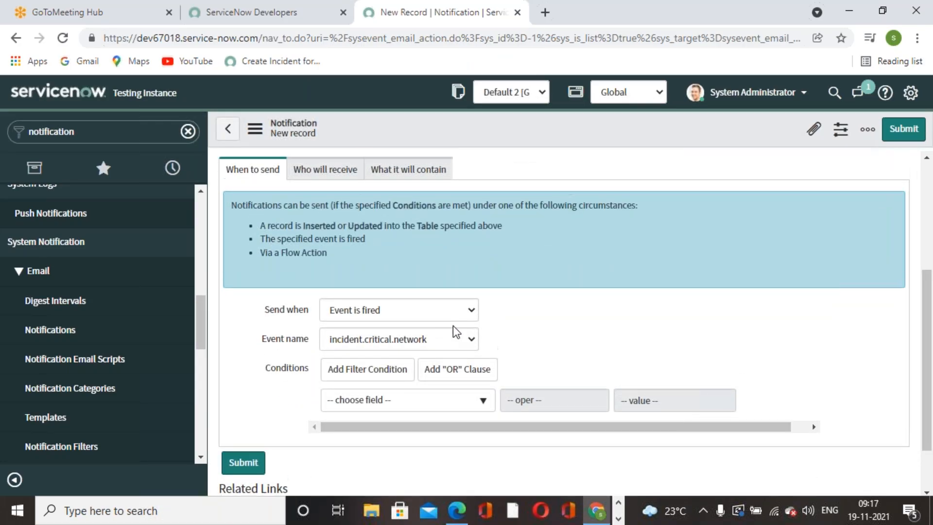
pyautogui.scroll(-4, 532, 321)
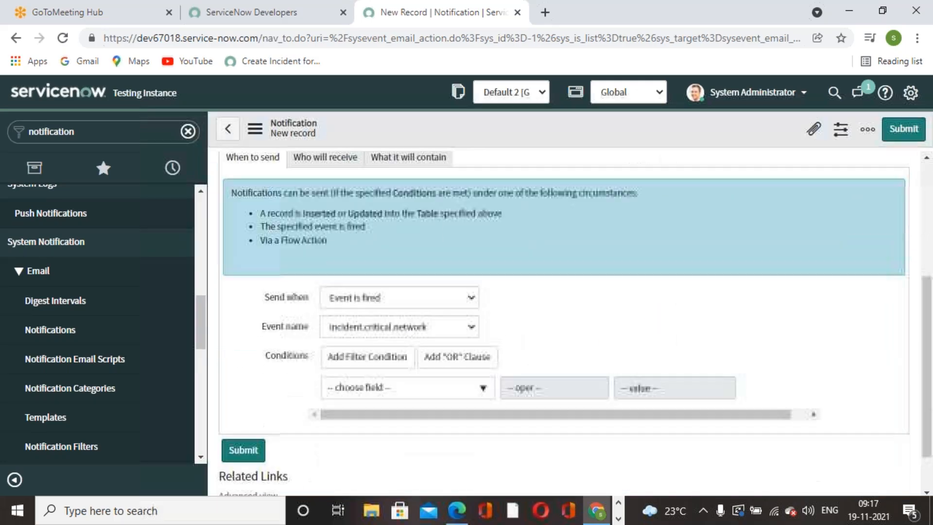
pyautogui.scroll(1, 469, 364)
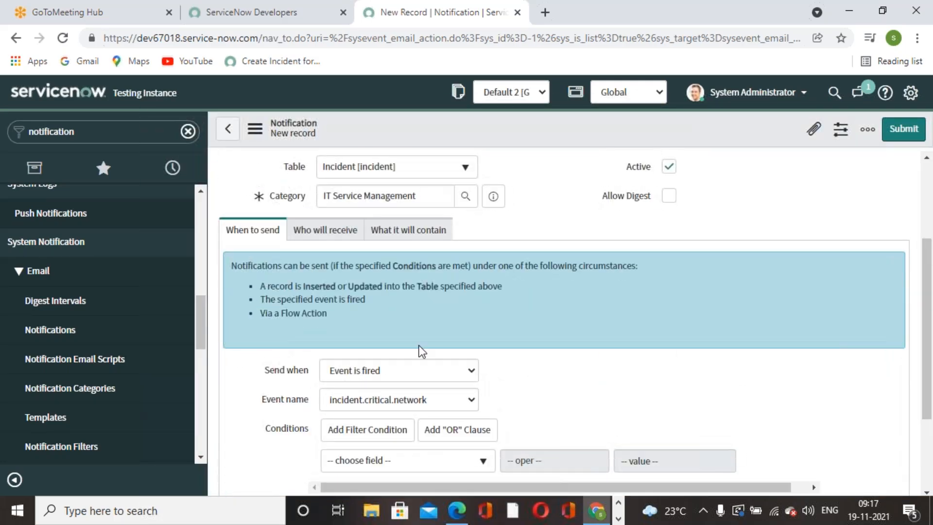
# Under Who will receive, add the recipient's email address to Users and lock the list.
pyautogui.click(326, 230)
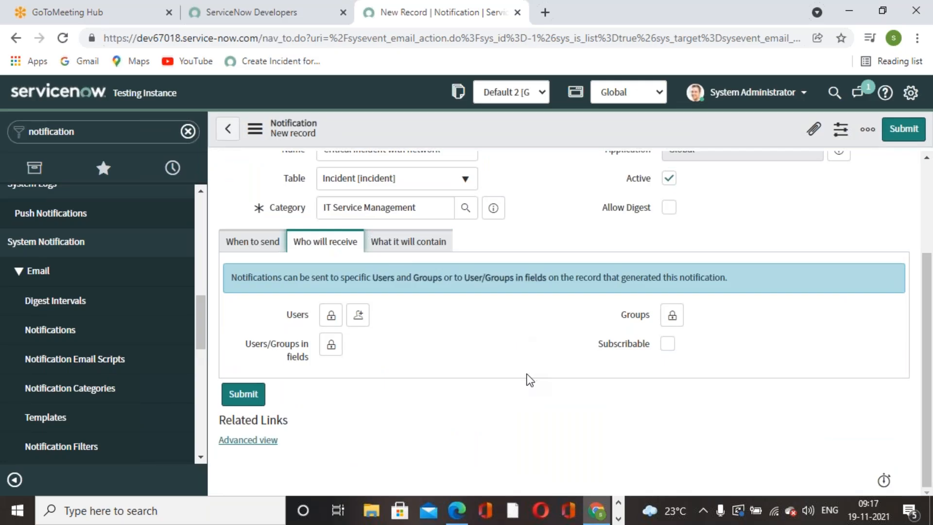
pyautogui.click(330, 316)
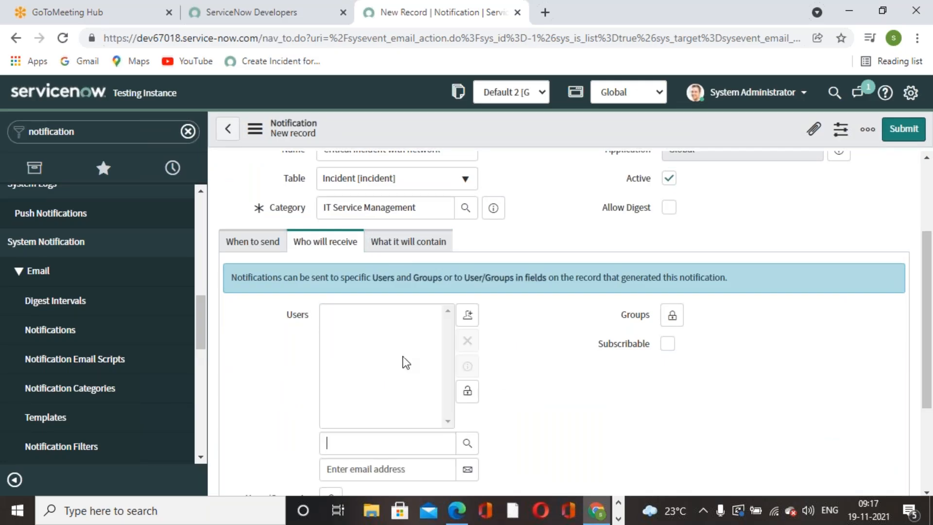
pyautogui.click(402, 469)
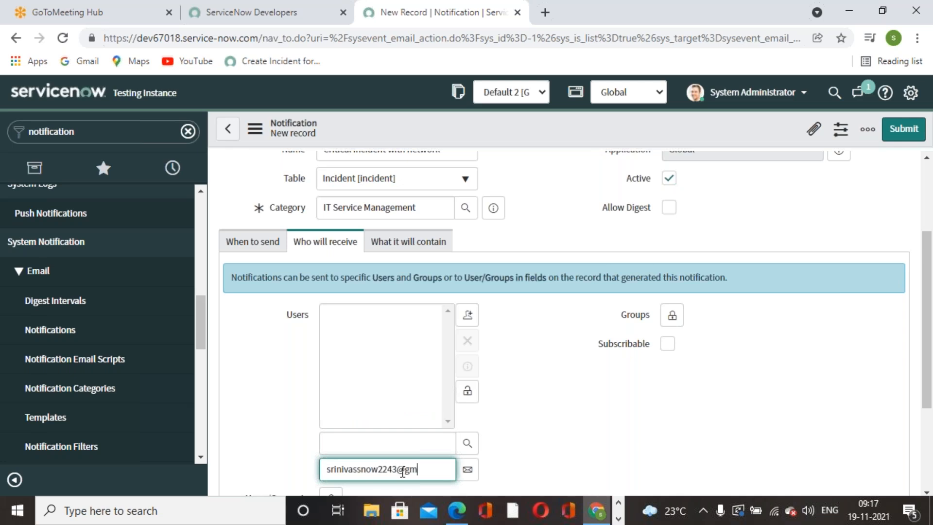
pyautogui.click(468, 470)
pyautogui.click(467, 391)
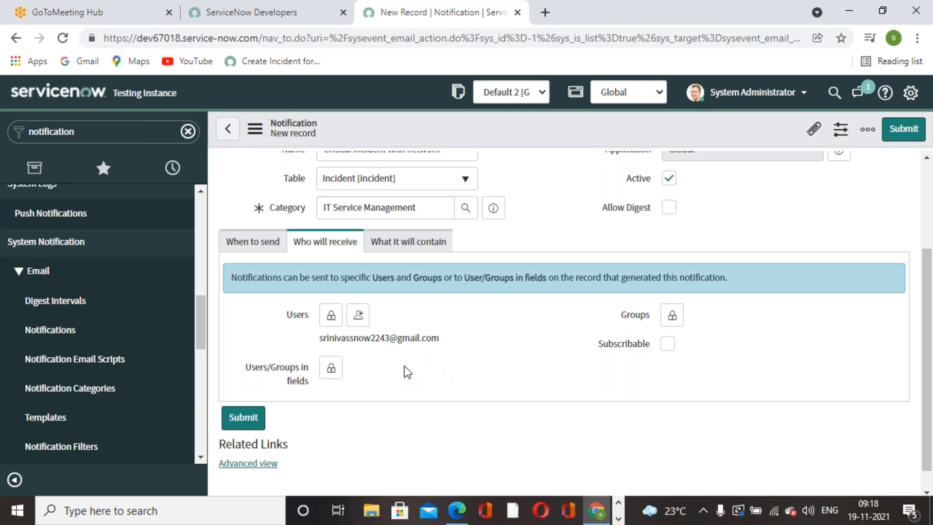
pyautogui.click(406, 242)
# Enter the notification subject 'New incident is created with category of Network'.
pyautogui.scroll(-2, 494, 408)
pyautogui.scroll(-2, 402, 390)
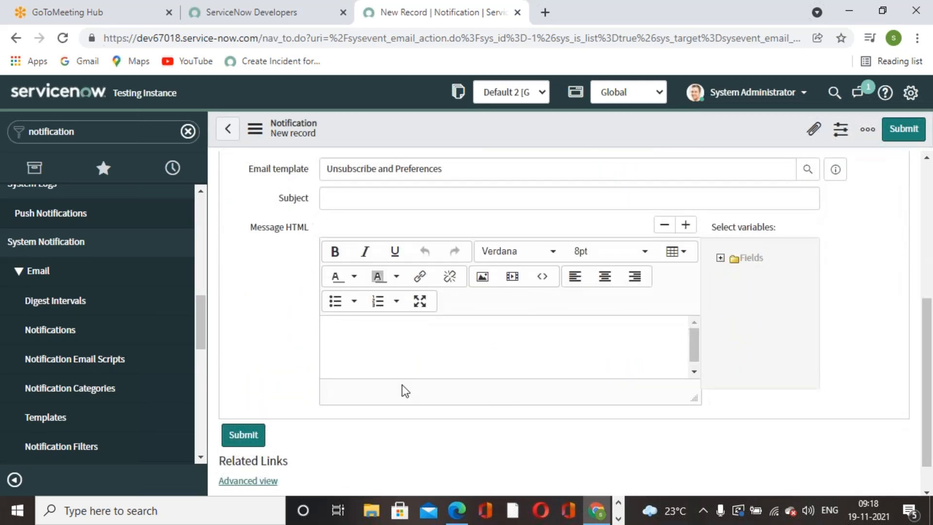
pyautogui.scroll(3, 431, 264)
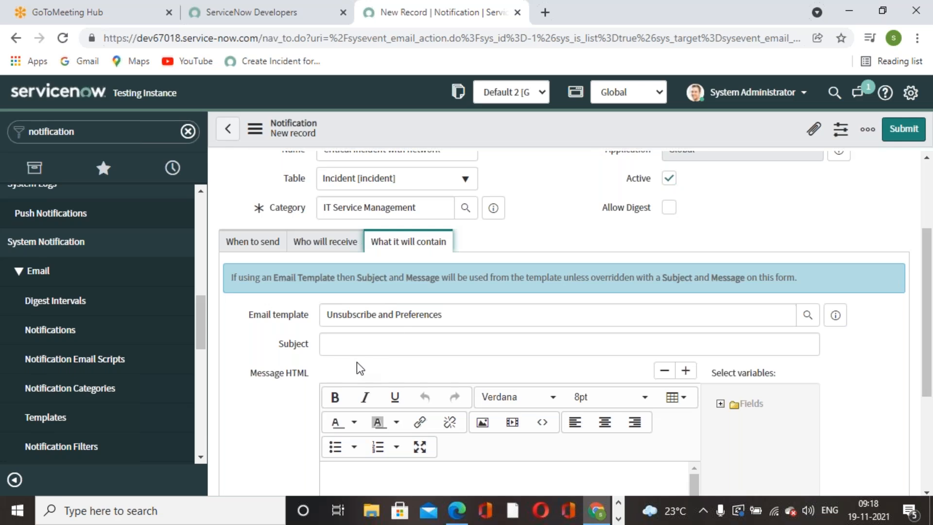
pyautogui.scroll(-2, 466, 344)
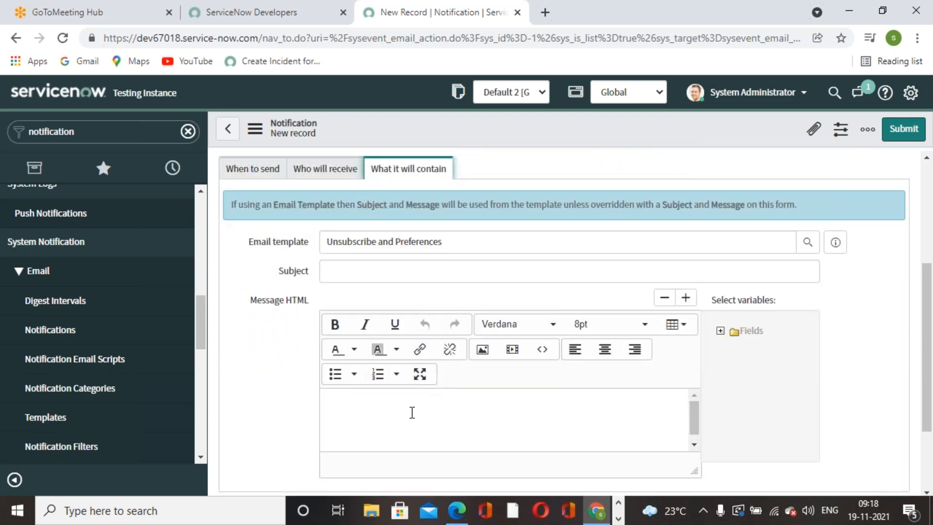
pyautogui.scroll(-1, 412, 412)
pyautogui.click(421, 264)
pyautogui.write('Ne')
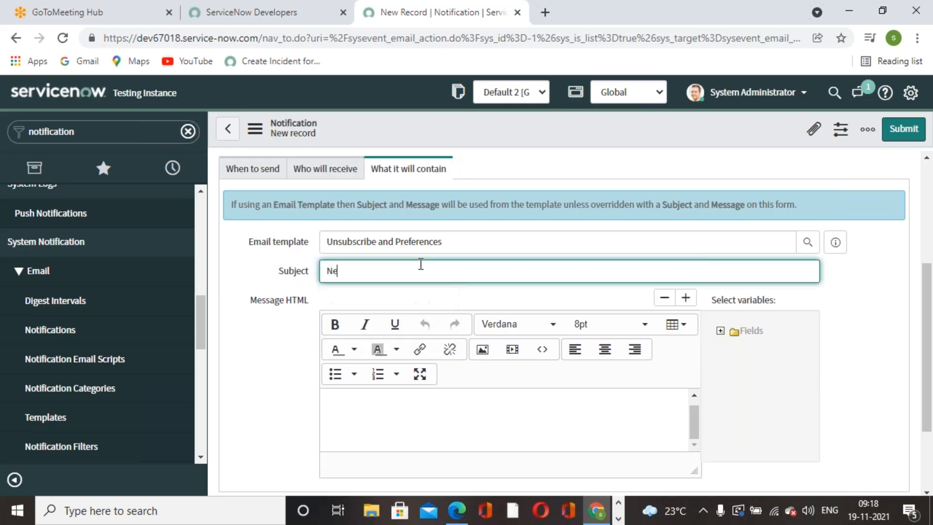
pyautogui.write('w inciden')
pyautogui.write('t is creted')
pyautogui.write('ated')
pyautogui.write(' with ')
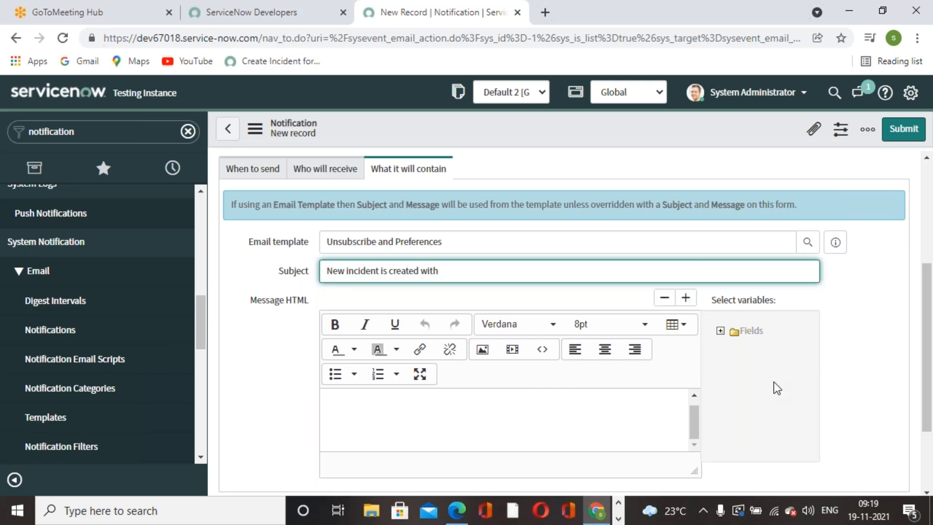
pyautogui.write('category of Network')
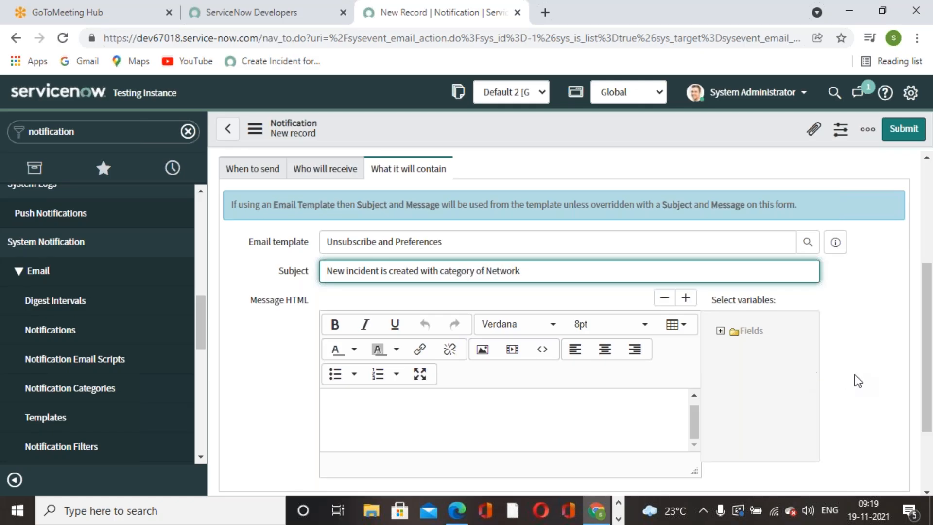
pyautogui.click(807, 402)
# Save the notification record and return to the PDF guide.
pyautogui.scroll(-2, 687, 423)
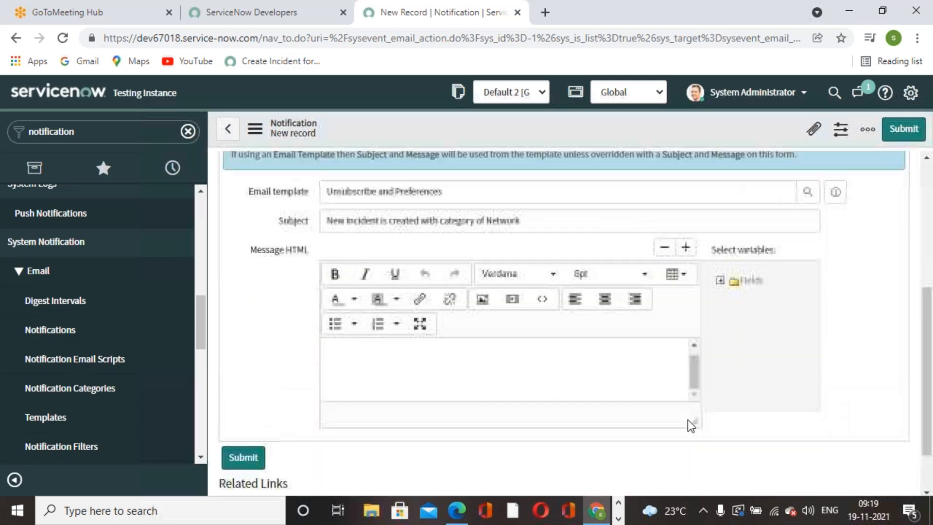
pyautogui.scroll(5, 688, 419)
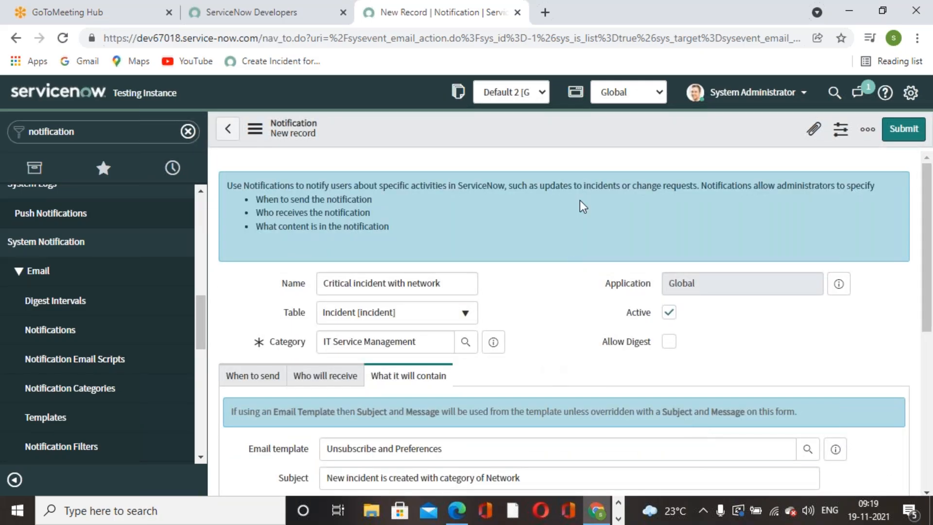
pyautogui.rightClick(586, 130)
pyautogui.click(637, 138)
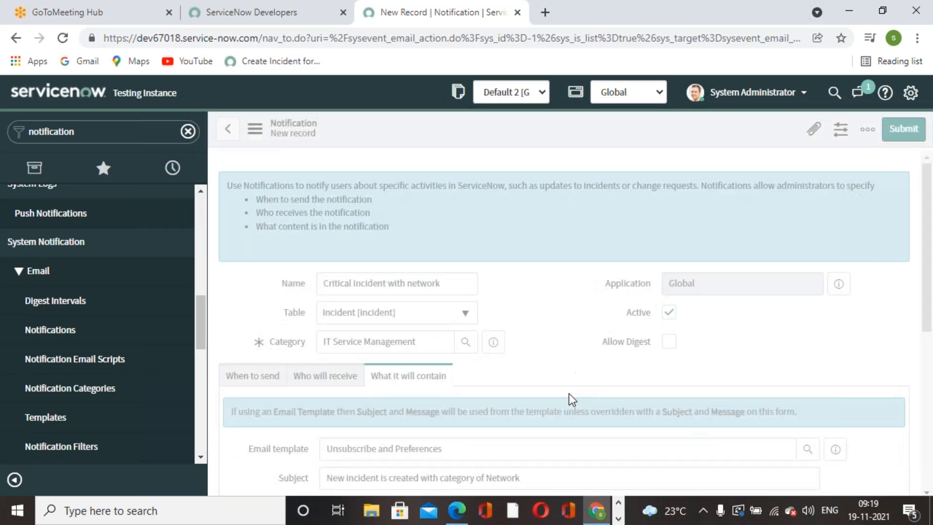
pyautogui.hotkey('alt', 'Tab')
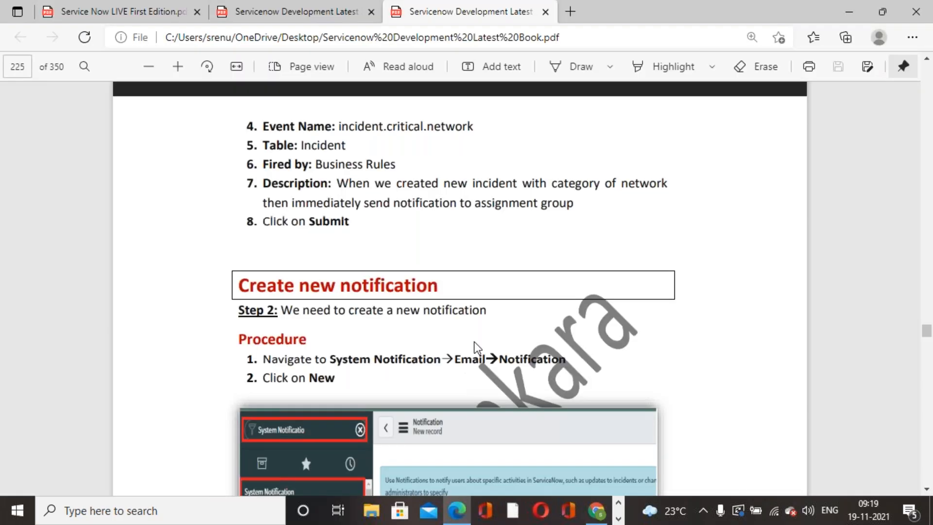
pyautogui.scroll(-4, 371, 329)
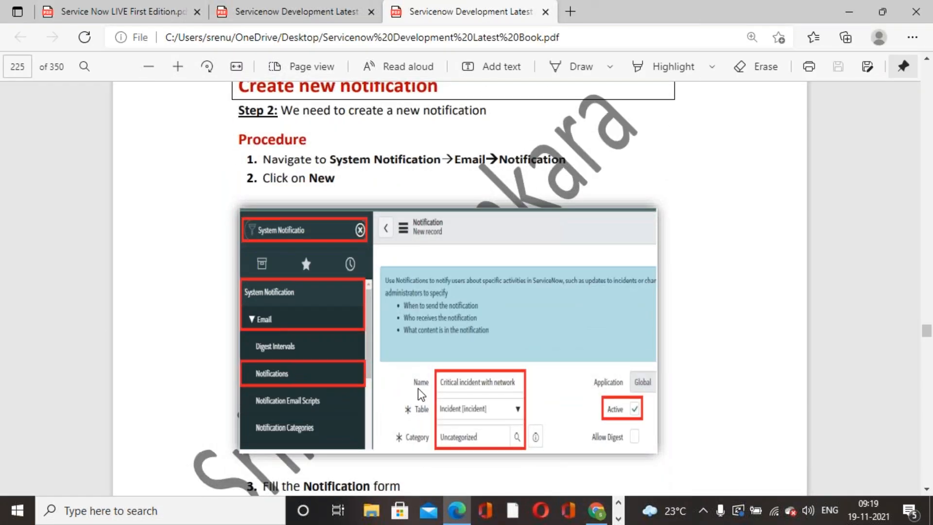
# Scroll the book down to the 'Create new Business Rule' steps on page 227.
pyautogui.scroll(-8, 418, 389)
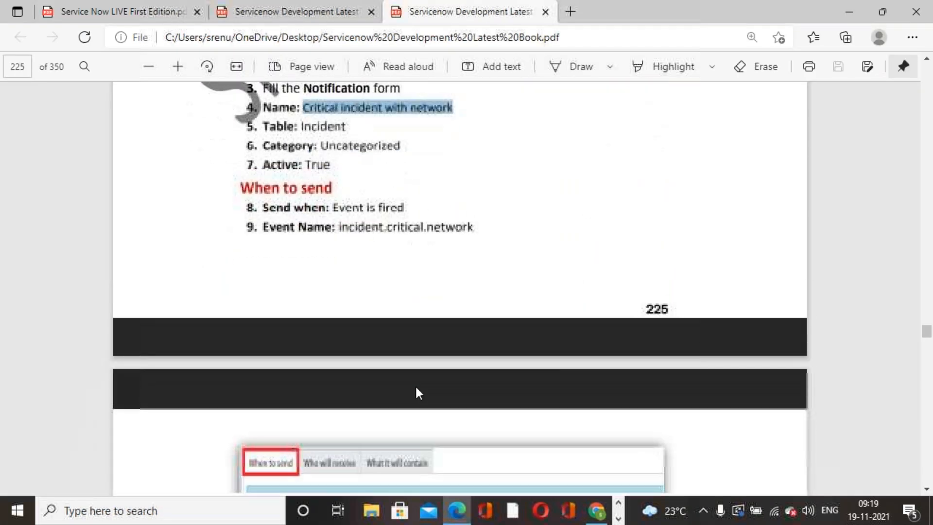
pyautogui.scroll(-8, 416, 392)
pyautogui.scroll(2, 417, 389)
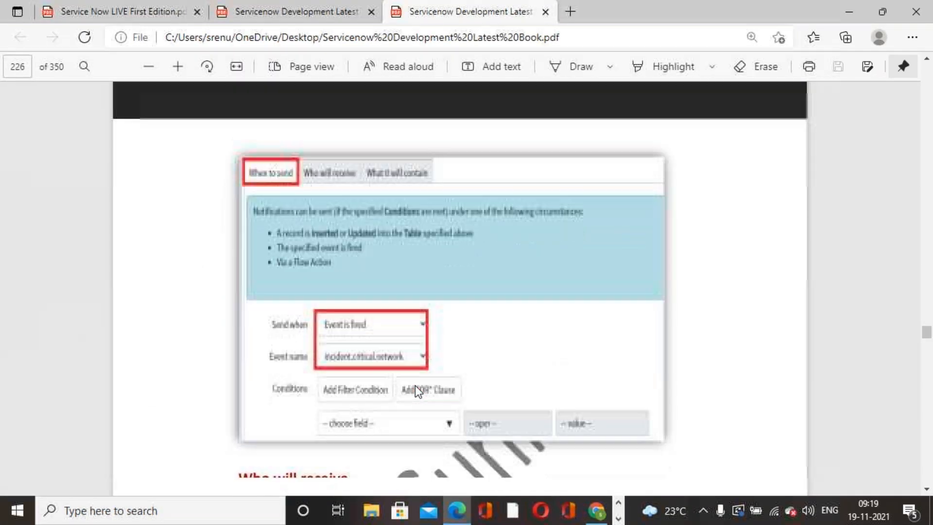
pyautogui.scroll(-7, 417, 392)
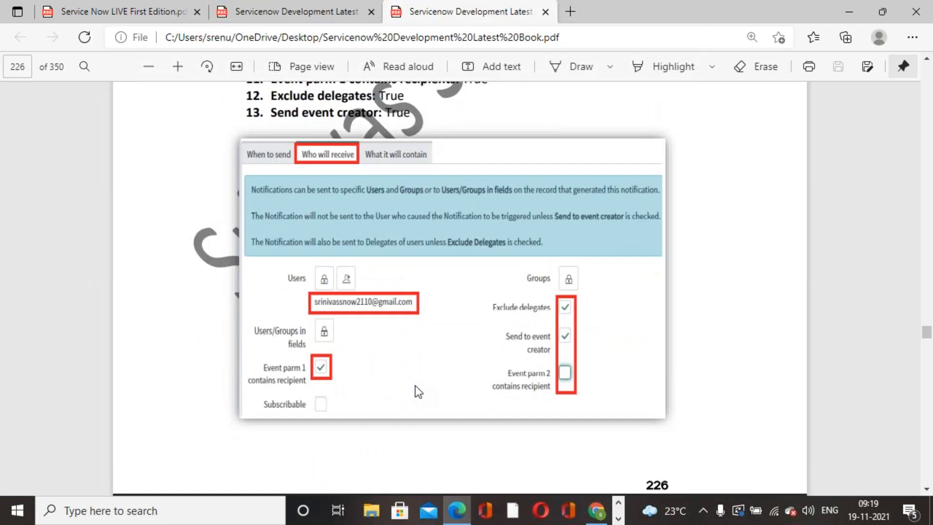
pyautogui.scroll(-7, 417, 391)
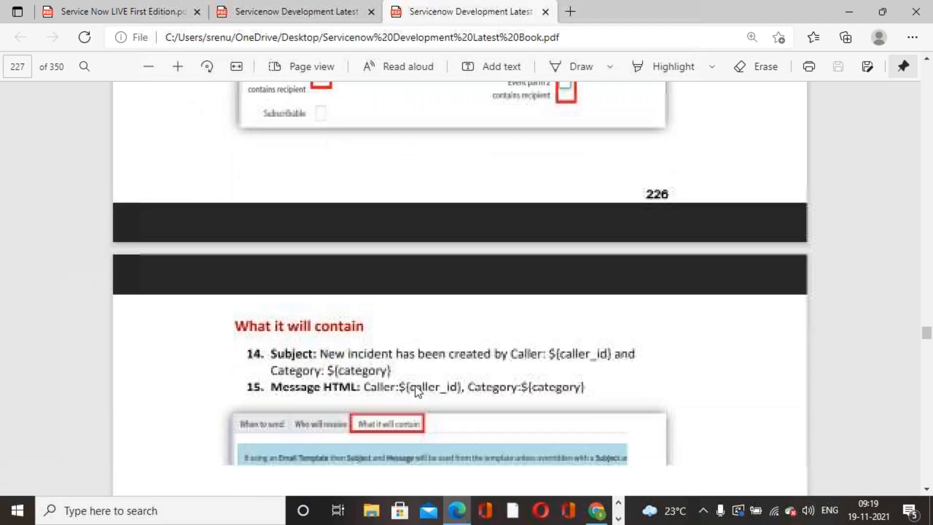
pyautogui.scroll(-1, 415, 386)
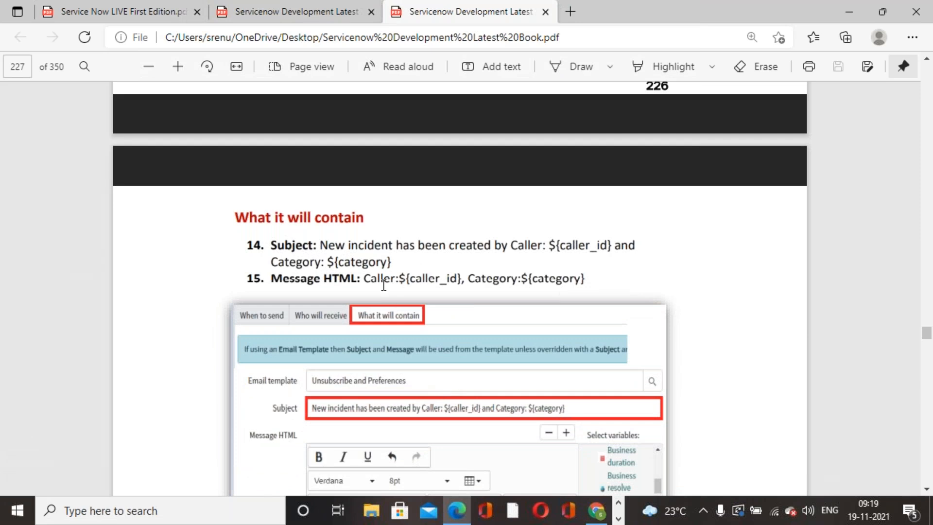
pyautogui.scroll(-4, 436, 307)
pyautogui.scroll(4, 428, 296)
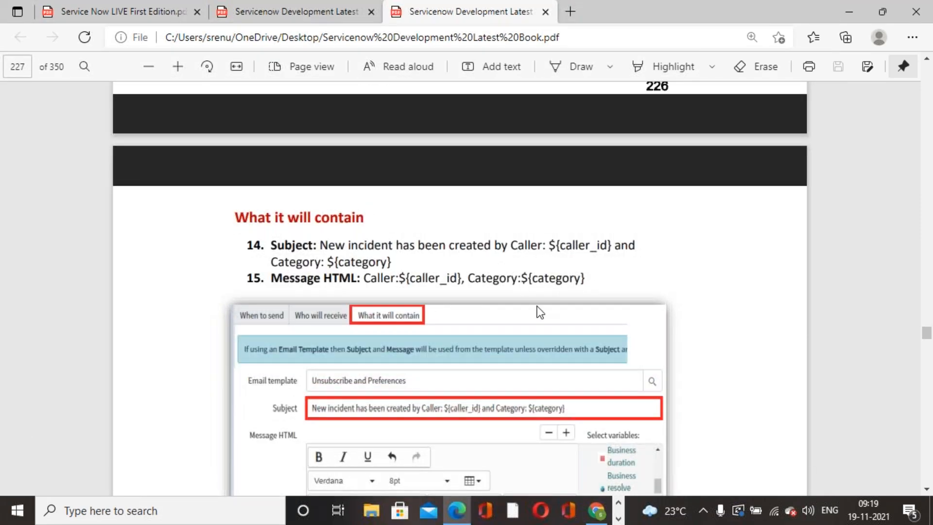
pyautogui.scroll(-8, 541, 378)
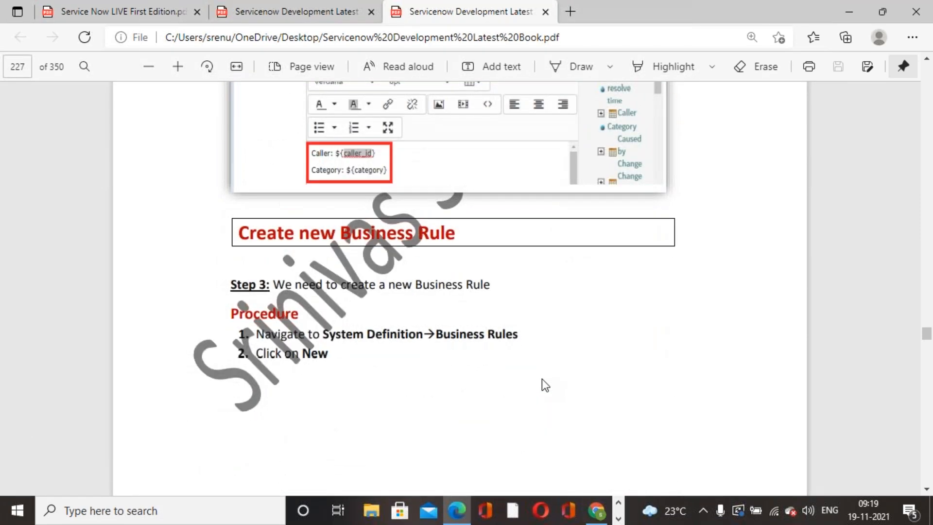
pyautogui.scroll(-3, 542, 379)
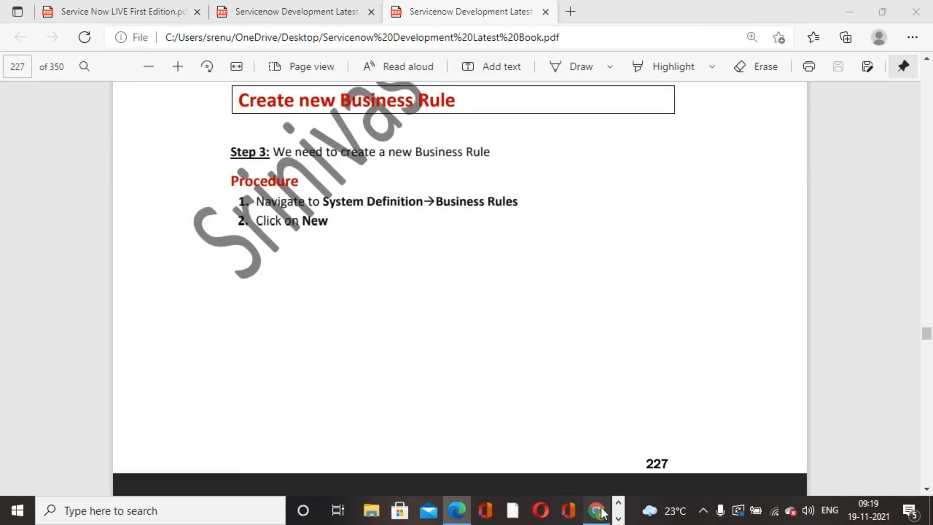
pyautogui.click(597, 511)
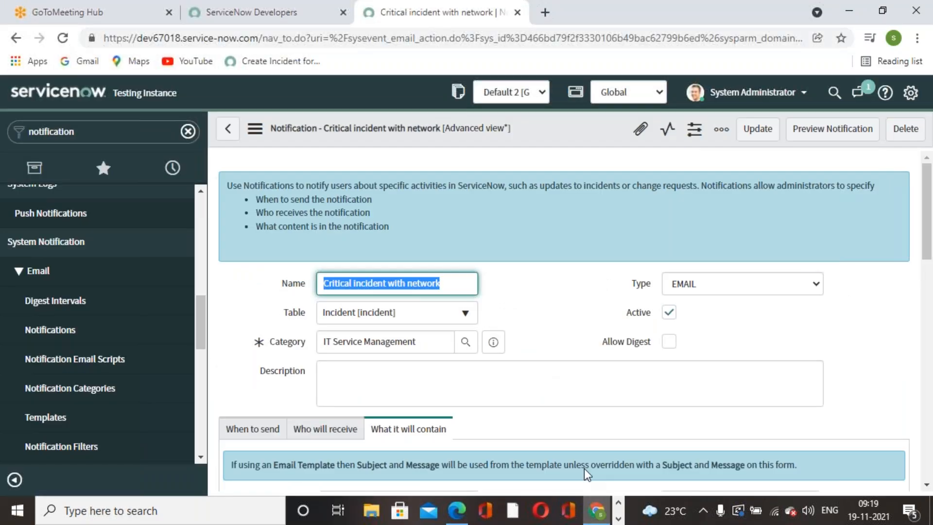
# Search the navigator for 'business rule' and open System Definition > Business Rules for a new rule.
pyautogui.click(141, 142)
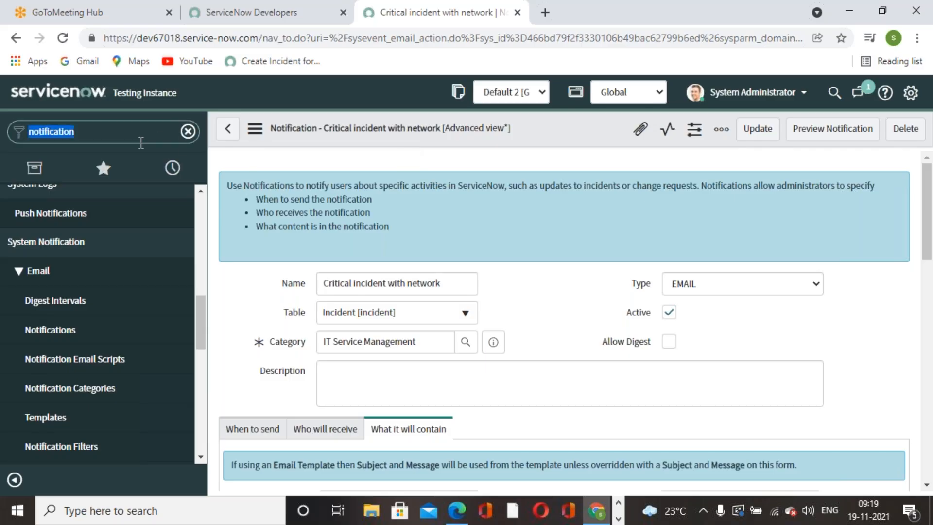
pyautogui.write('business')
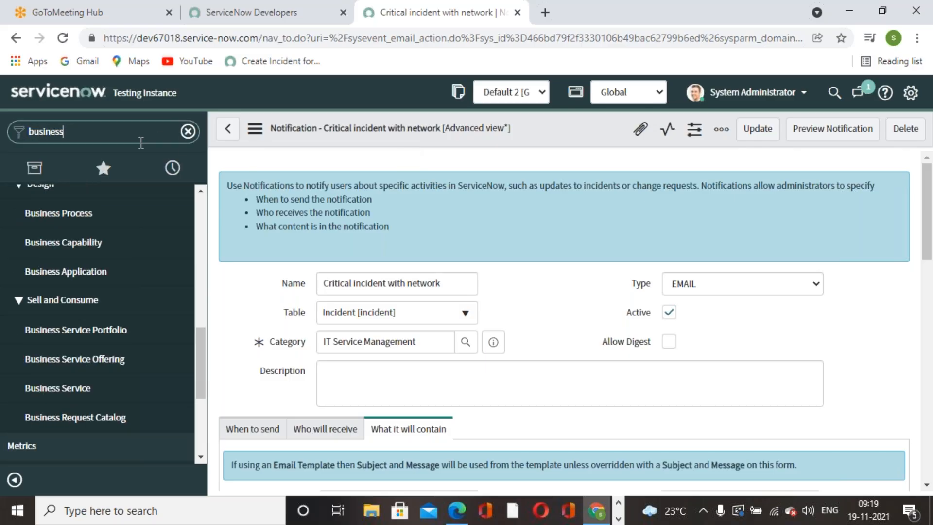
pyautogui.write(' rule')
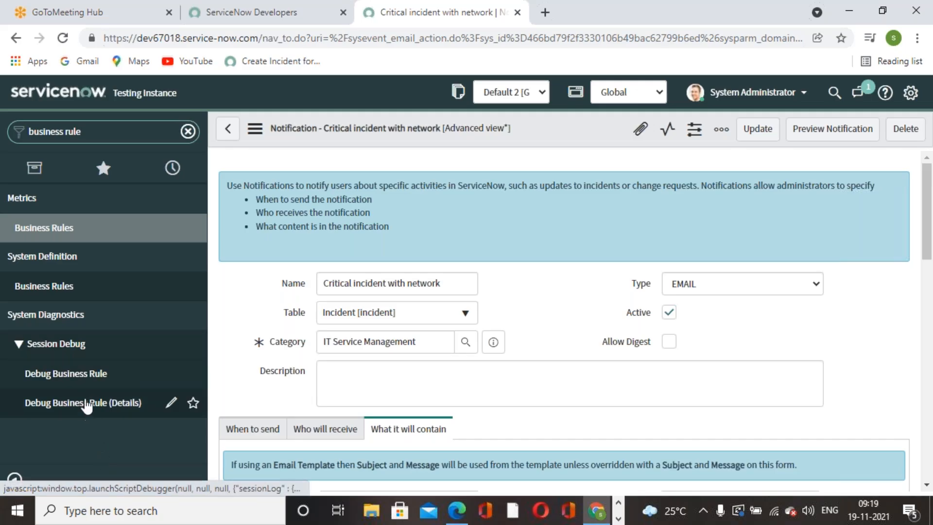
pyautogui.click(74, 291)
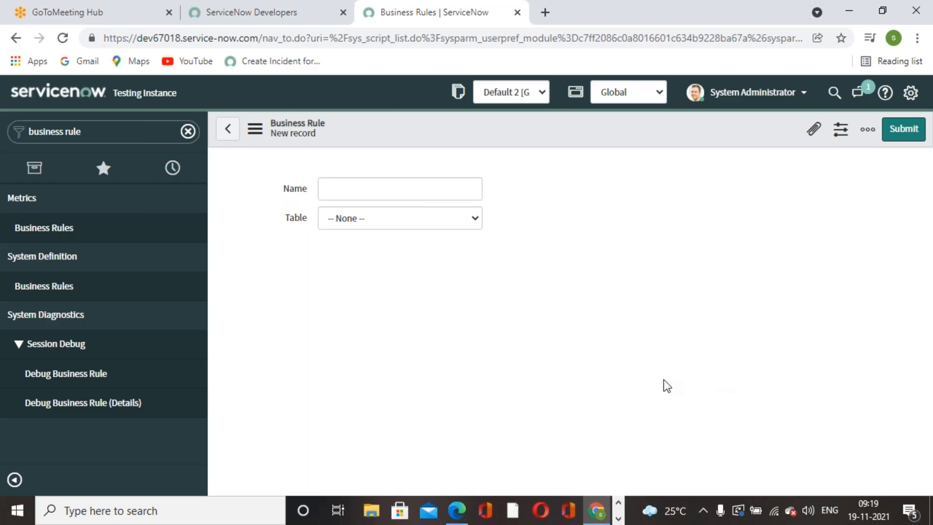
# Copy 'Critical incident with network' from the book into the new rule's Name field.
pyautogui.click(618, 519)
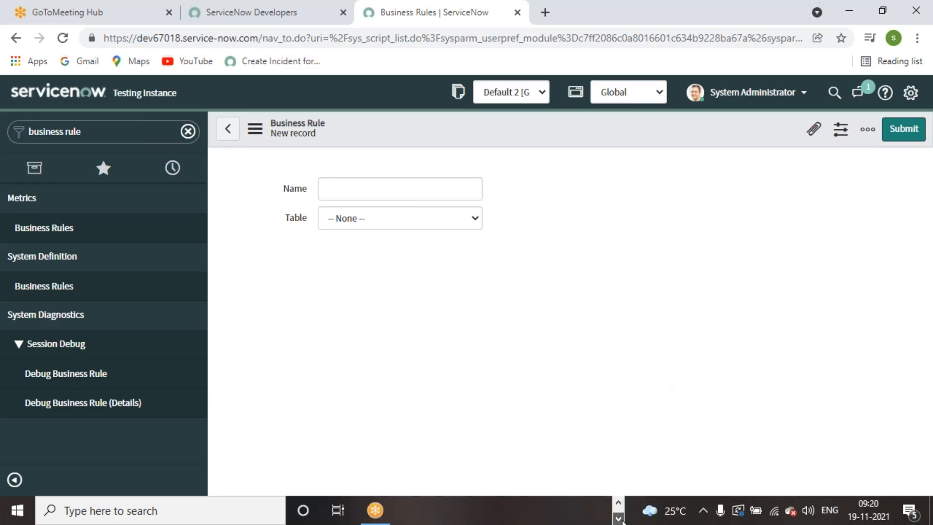
pyautogui.click(619, 502)
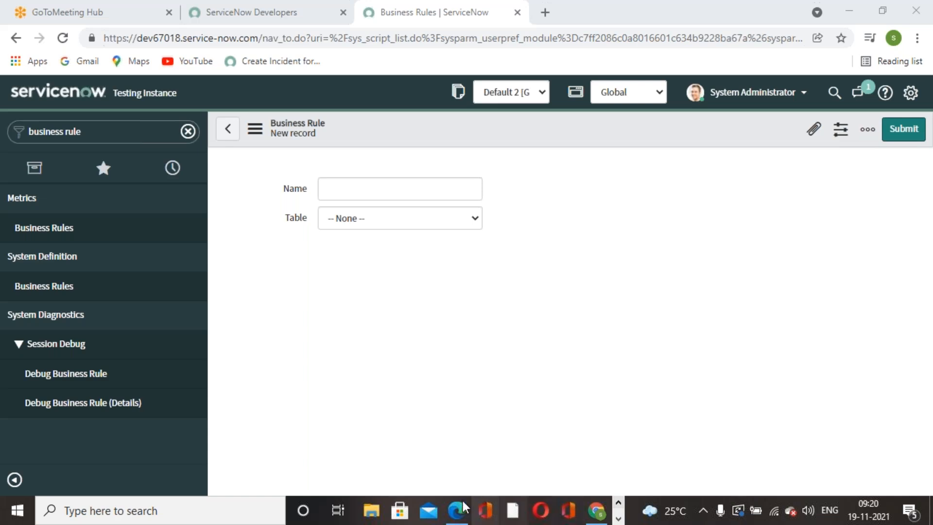
pyautogui.click(463, 502)
pyautogui.scroll(-10, 491, 308)
pyautogui.scroll(-12, 492, 305)
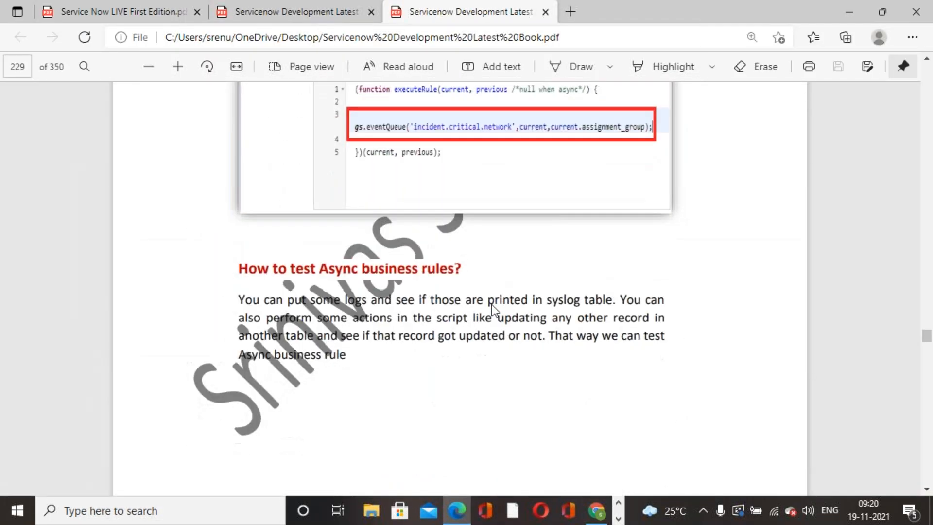
pyautogui.scroll(10, 492, 309)
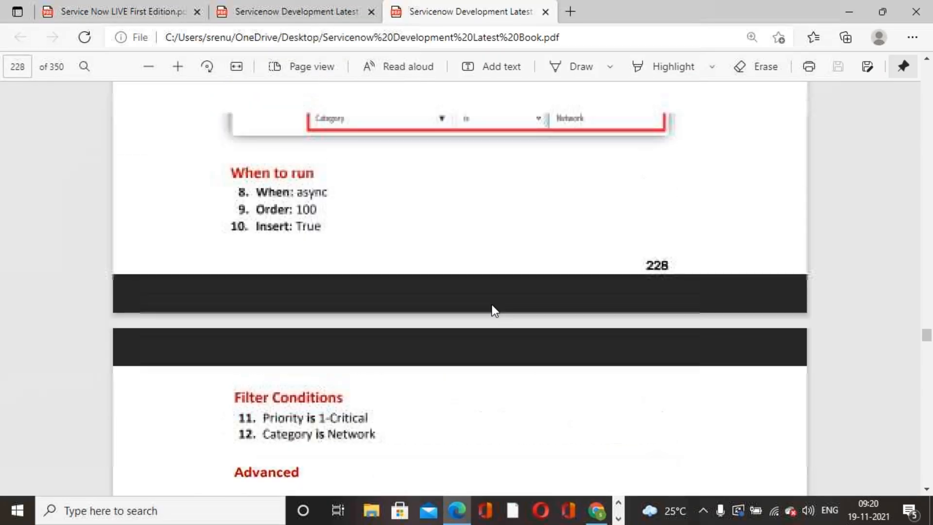
pyautogui.scroll(10, 492, 309)
pyautogui.moveTo(299, 318); pyautogui.dragTo(475, 319)
pyautogui.hotkey('ctrl', 'c')
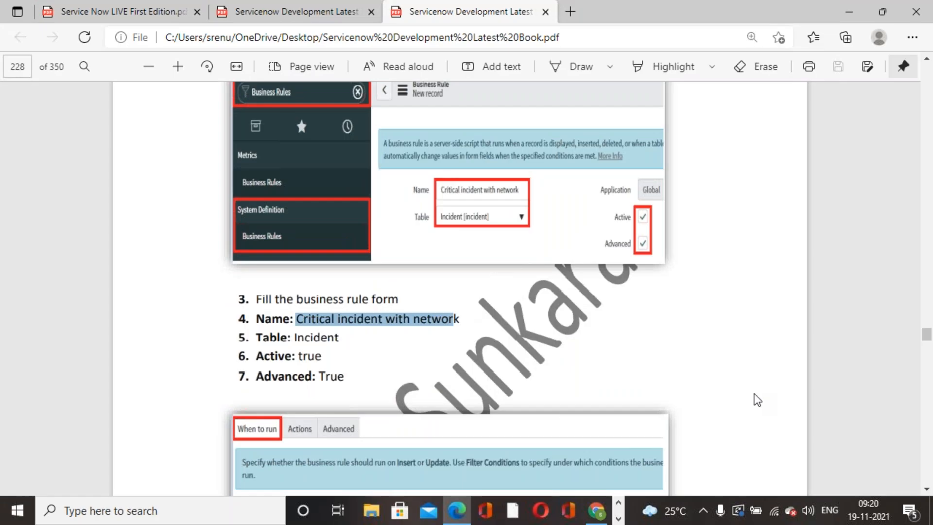
pyautogui.click(597, 510)
pyautogui.click(411, 189)
pyautogui.hotkey('ctrl', 'v')
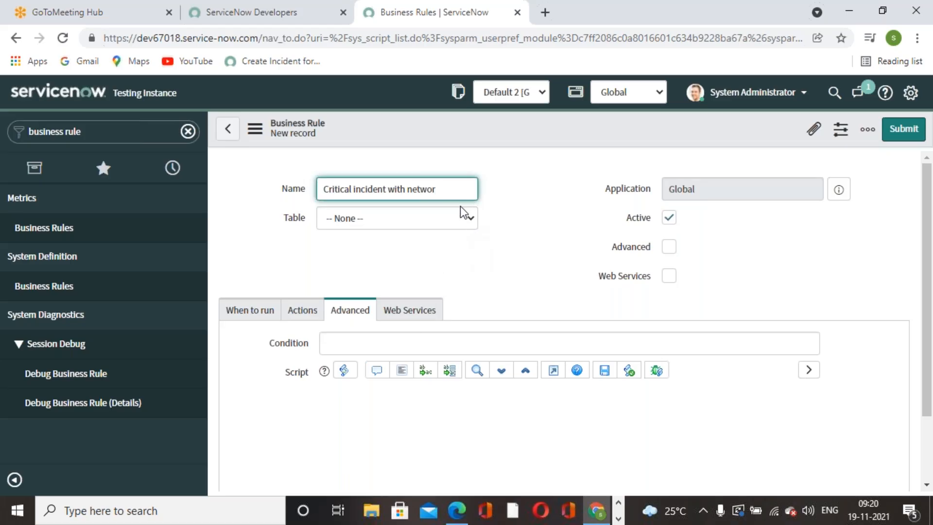
# Set the business rule's table to Incident [incident].
pyautogui.click(460, 206)
pyautogui.write('inci_actions')
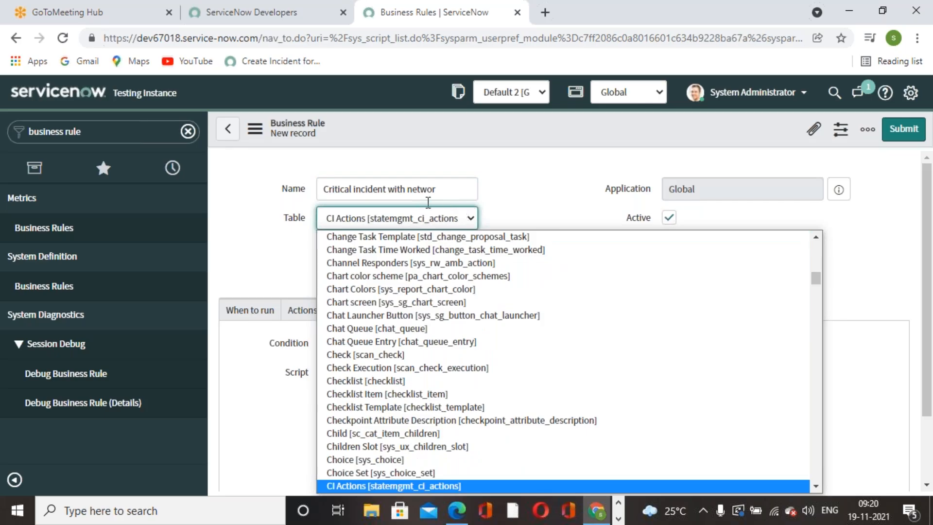
pyautogui.press('Return')
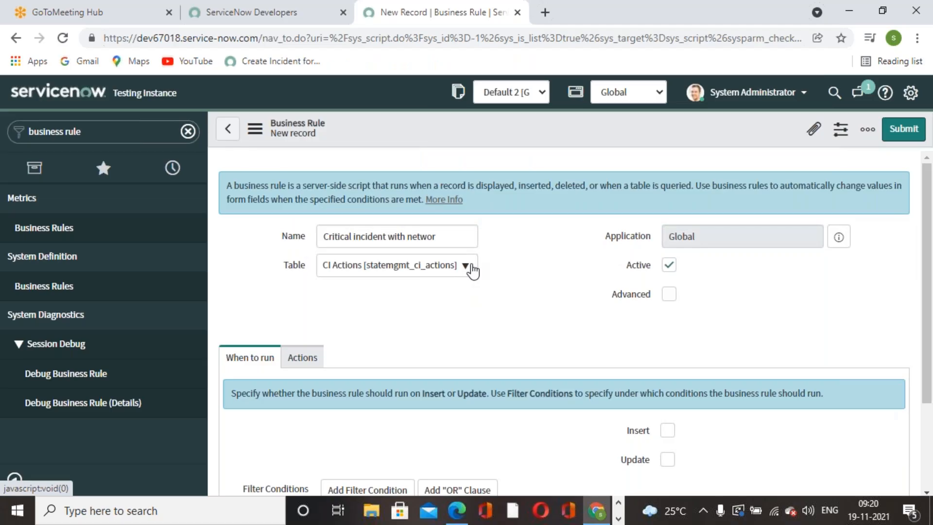
pyautogui.click(466, 265)
pyautogui.write('incident')
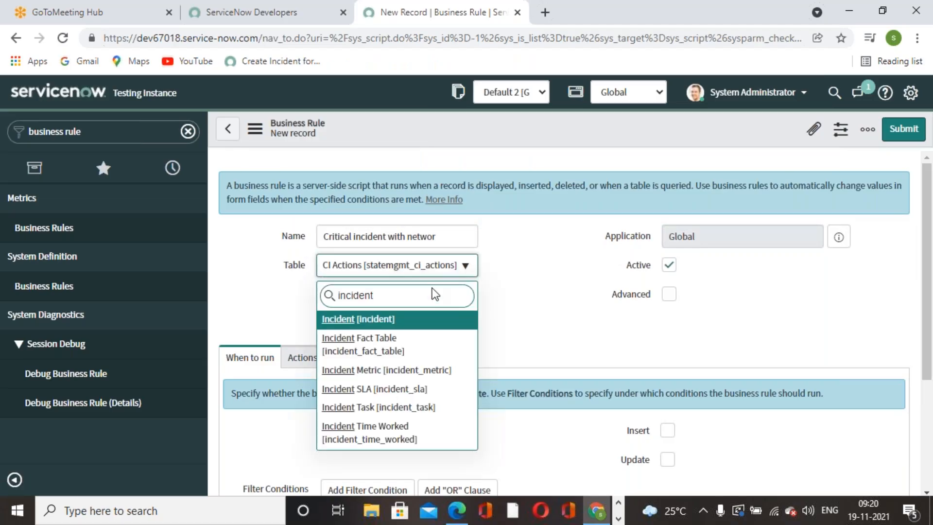
pyautogui.click(409, 318)
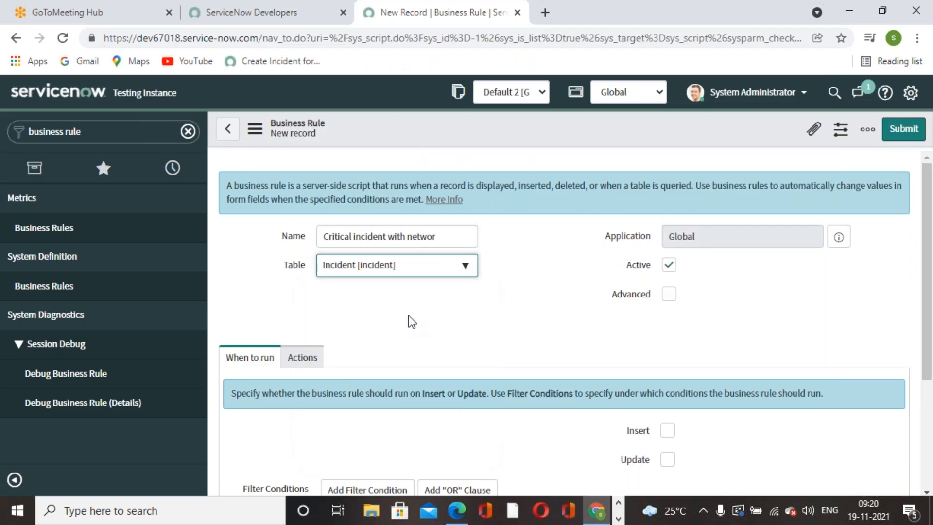
# Enable Advanced, set When to async, and change Order from 100 to 560.
pyautogui.click(674, 299)
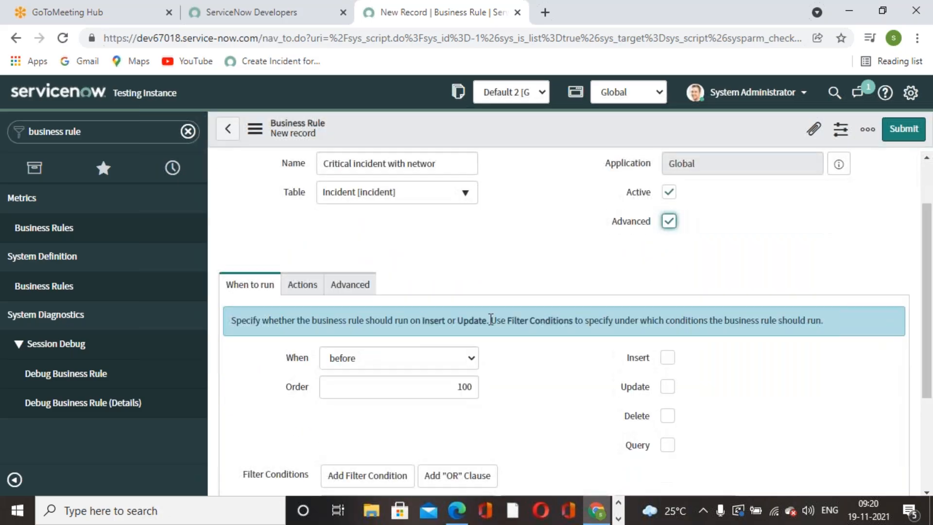
pyautogui.scroll(-3, 521, 300)
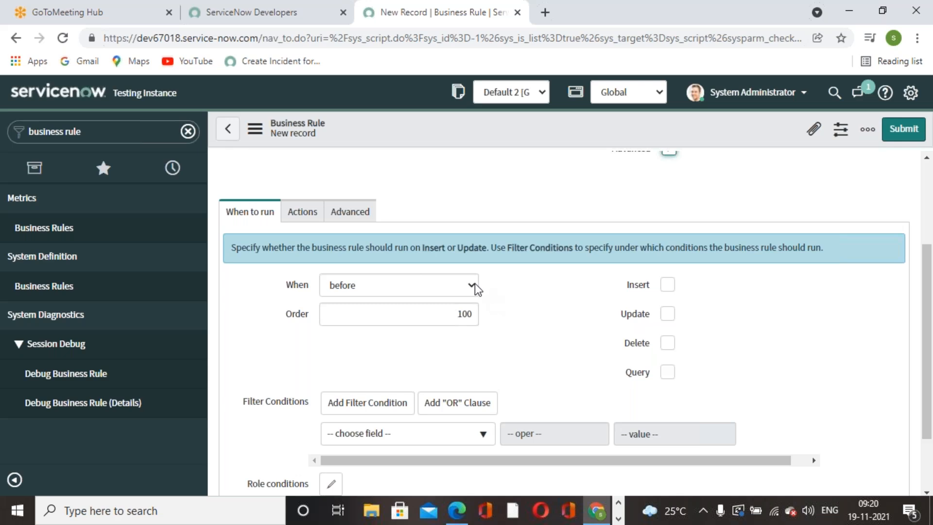
pyautogui.click(474, 289)
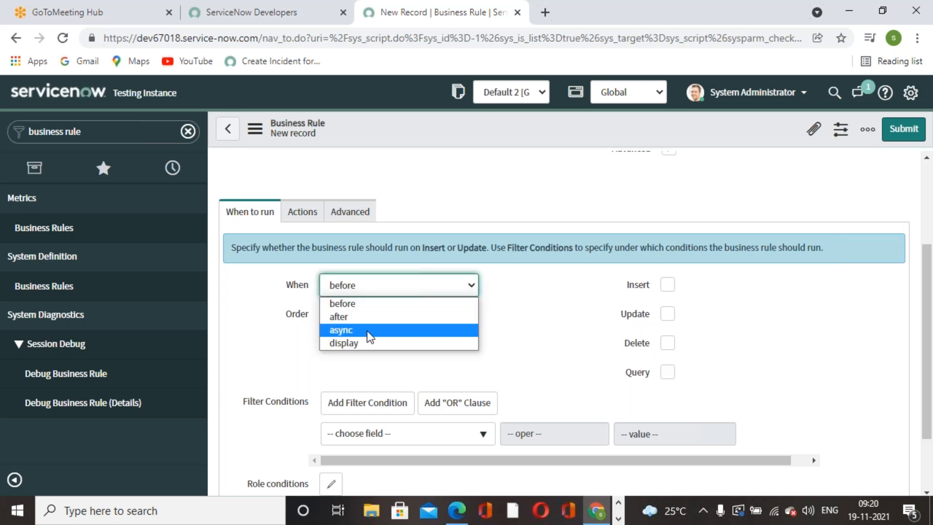
pyautogui.click(344, 331)
pyautogui.doubleClick(462, 320)
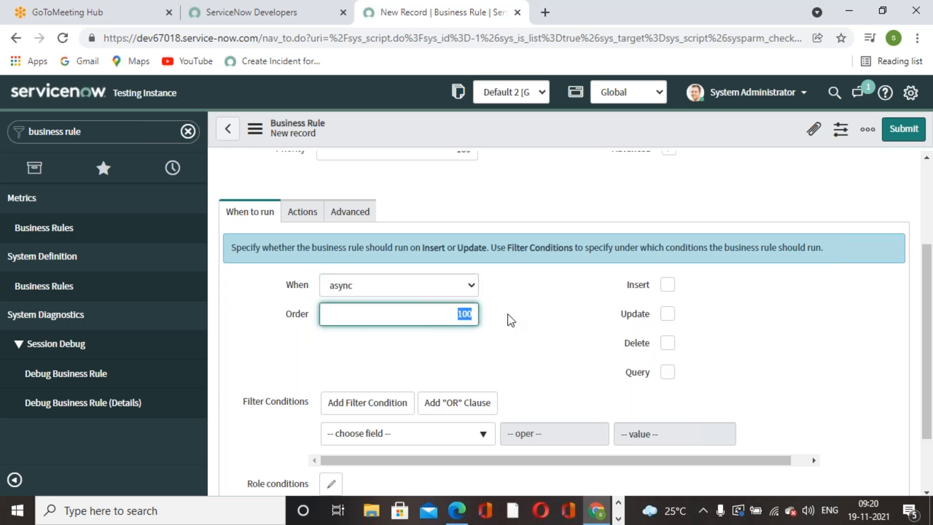
pyautogui.write('560')
pyautogui.click(518, 348)
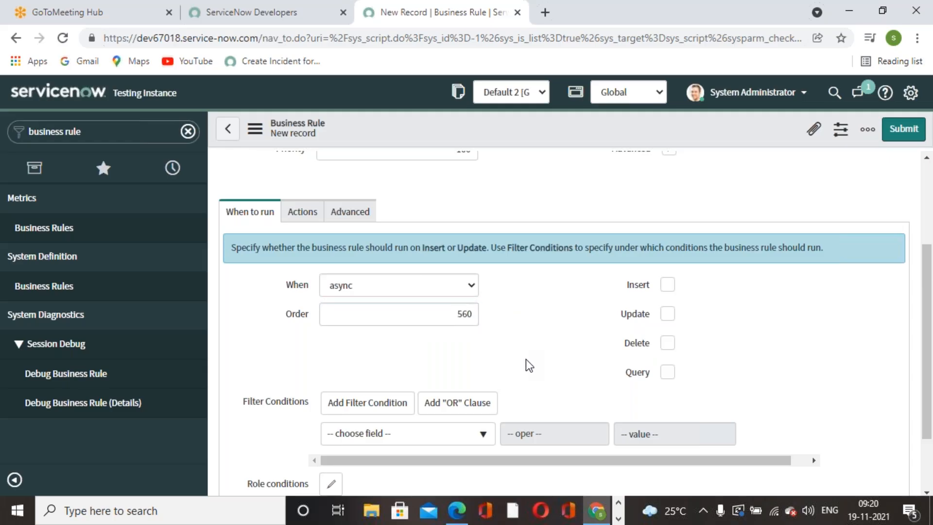
# Tick Insert, then select the placeholder comment in the Advanced tab's script.
pyautogui.scroll(3, 529, 365)
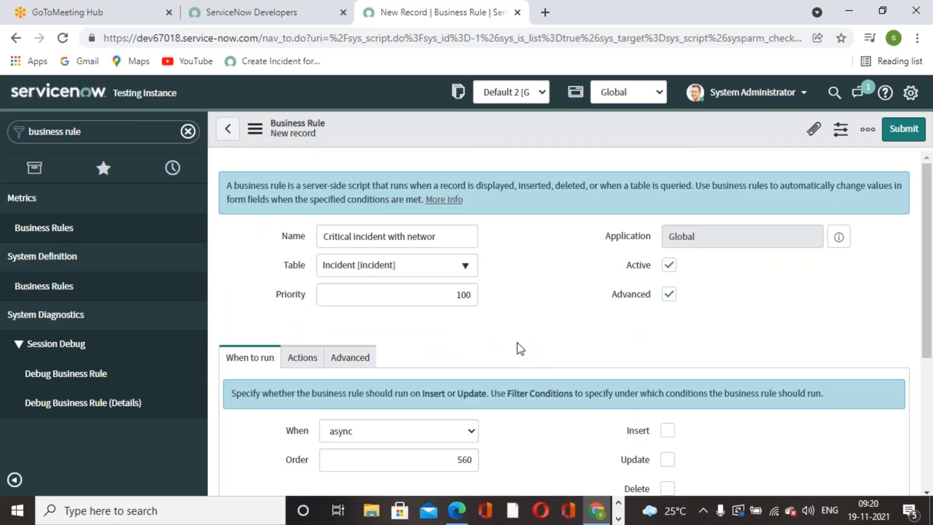
pyautogui.scroll(-2, 518, 348)
pyautogui.click(668, 358)
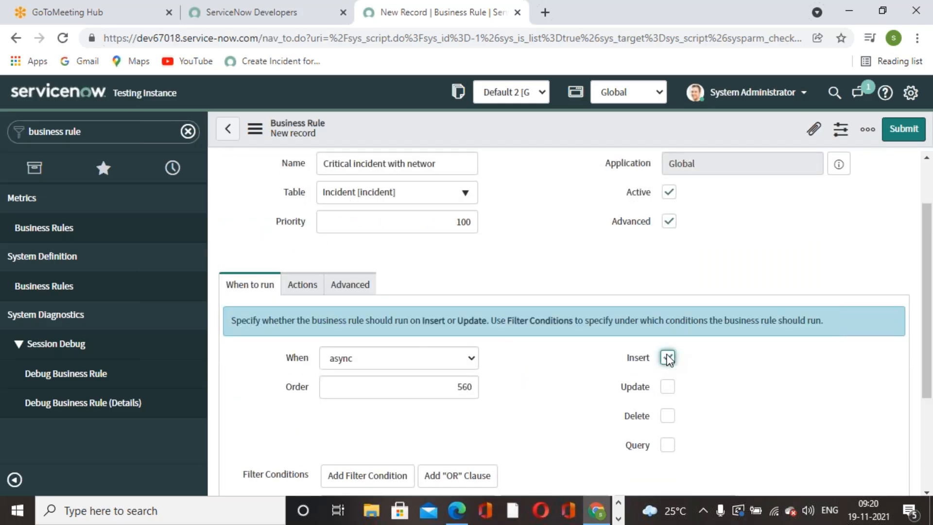
pyautogui.click(302, 286)
pyautogui.click(243, 287)
pyautogui.click(355, 288)
pyautogui.scroll(-1, 454, 284)
pyautogui.moveTo(506, 324); pyautogui.dragTo(352, 321)
# Replace the placeholder comment with a gs.eventQueue('') call inside executeRule.
pyautogui.press('BackSpace')
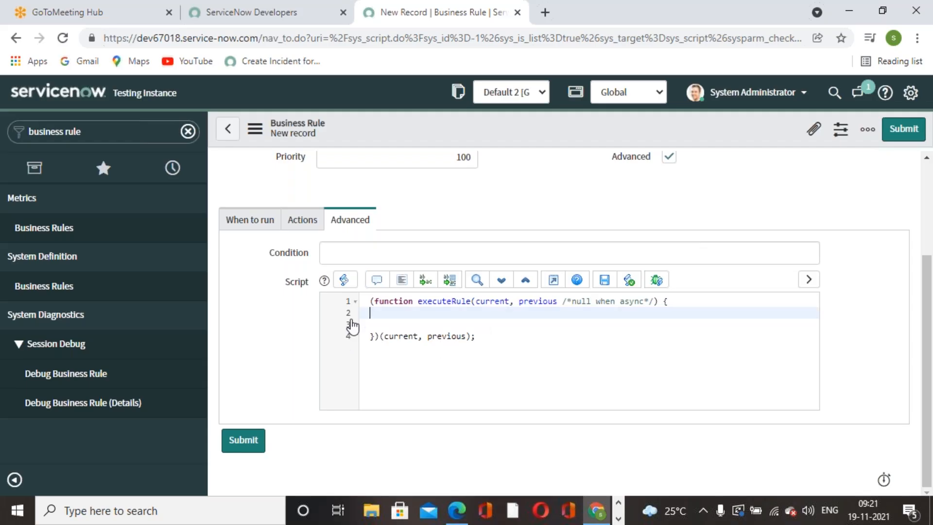
pyautogui.press('Return')
pyautogui.press('Return')
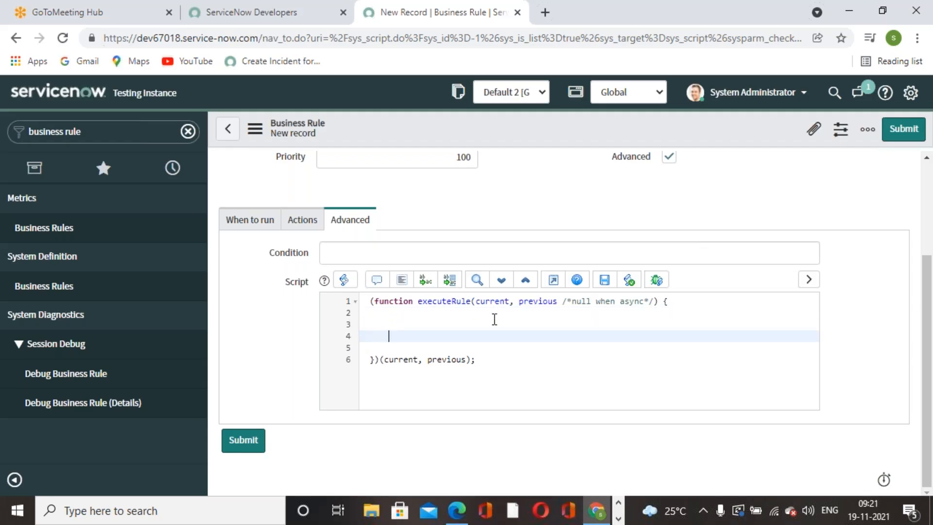
pyautogui.write('gs.event')
pyautogui.click(445, 350)
pyautogui.write("'")
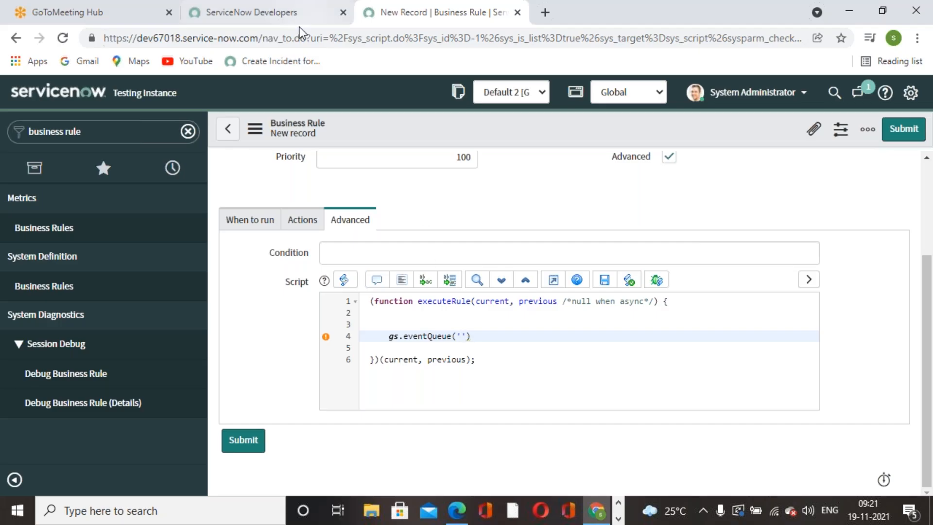
# Duplicate the Business Rule browser tab.
pyautogui.click(257, 15)
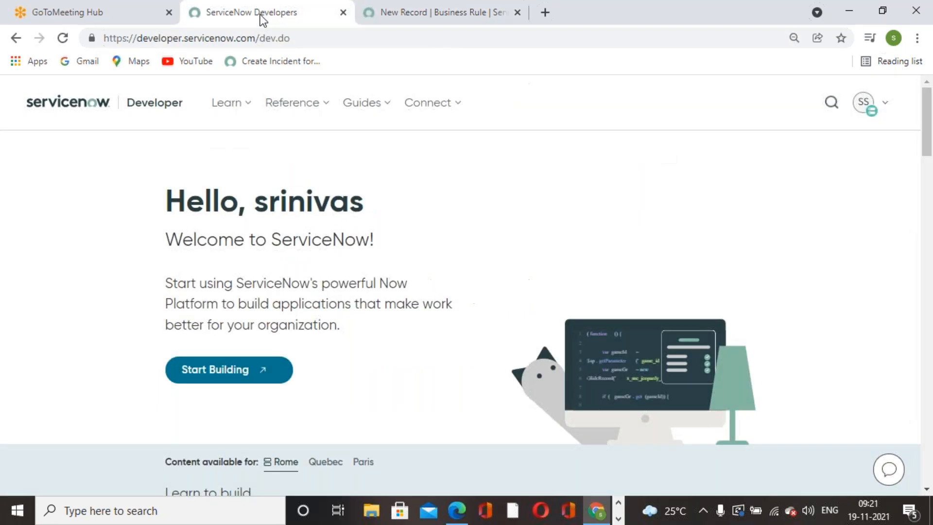
pyautogui.click(391, 13)
pyautogui.rightClick(495, 19)
pyautogui.click(533, 132)
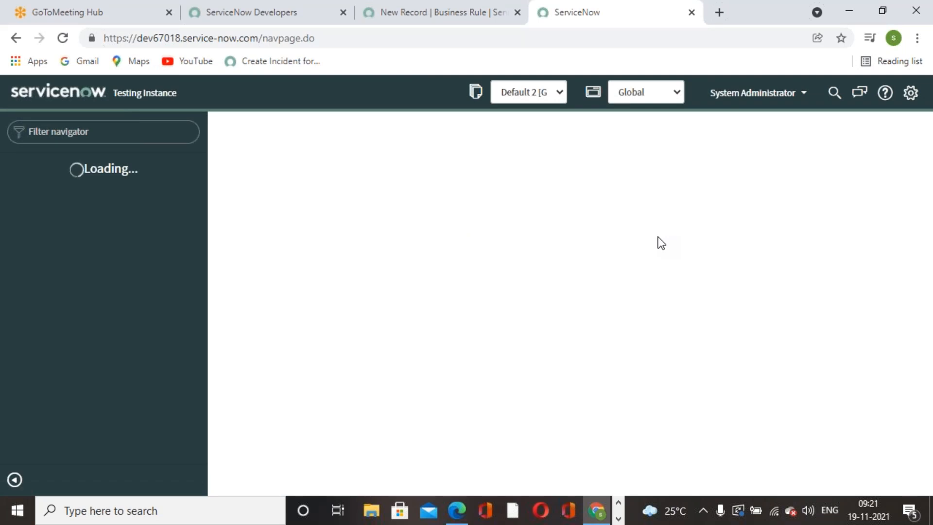
# In the duplicated ServiceNow tab, filter the application navigator for 'incident'.
pyautogui.click(511, 23)
pyautogui.click(564, 24)
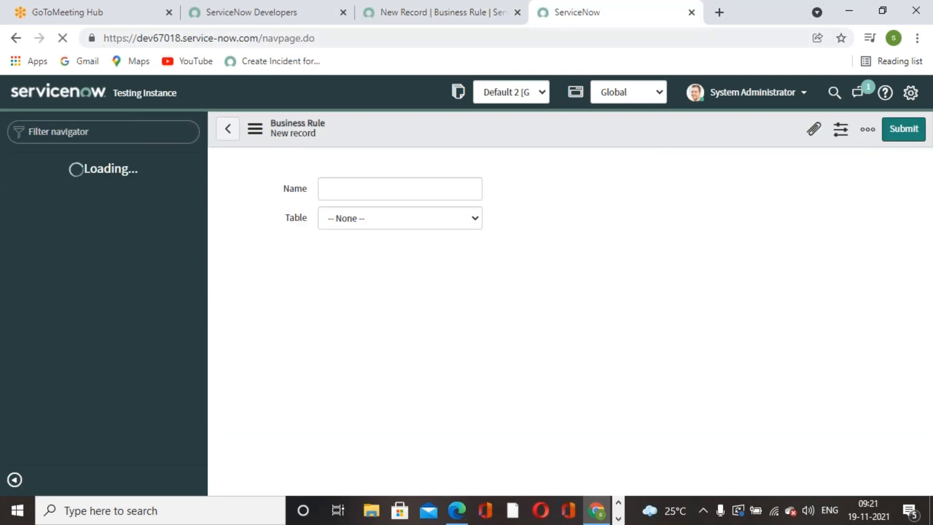
pyautogui.click(455, 23)
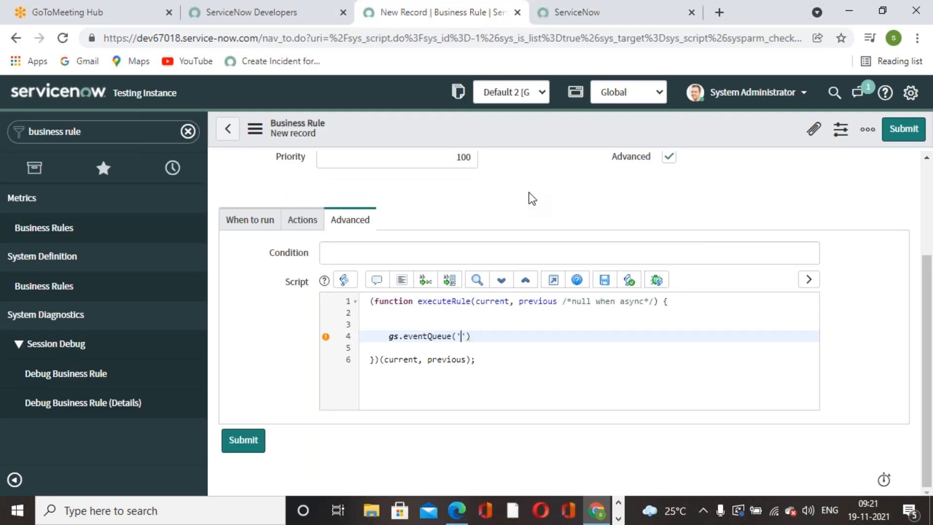
pyautogui.click(572, 23)
pyautogui.click(154, 128)
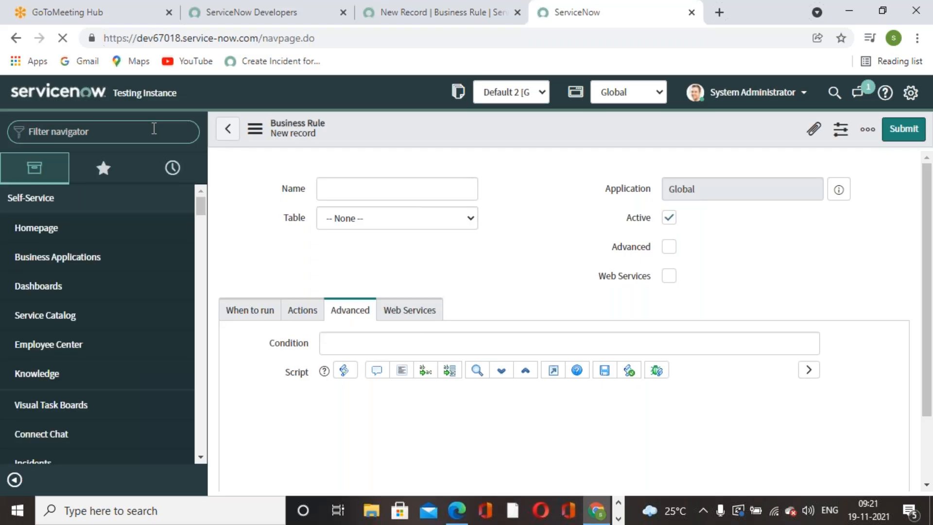
pyautogui.write('incident')
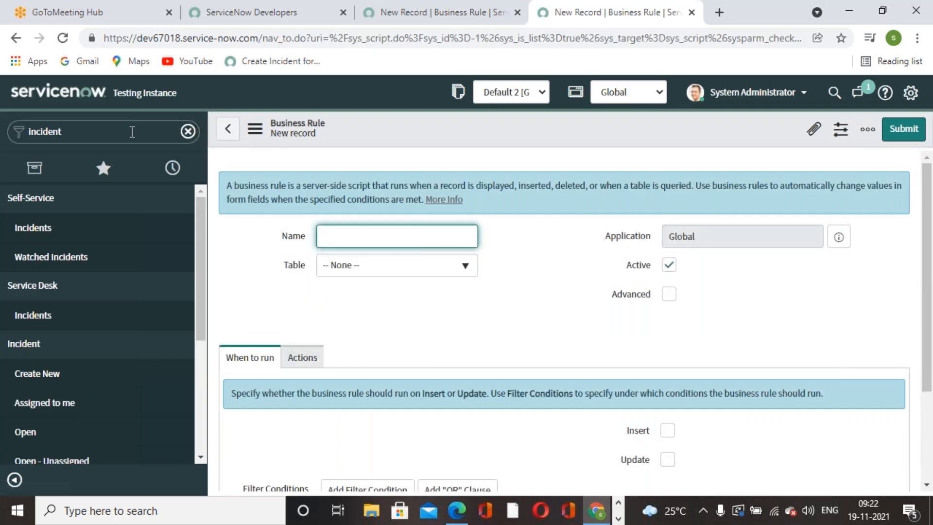
# Clear the navigator, search 'system poli', and open System Policy > Events > Registry.
pyautogui.click(130, 131)
pyautogui.hotkey('ctrl', 'a')
pyautogui.press('BackSpace')
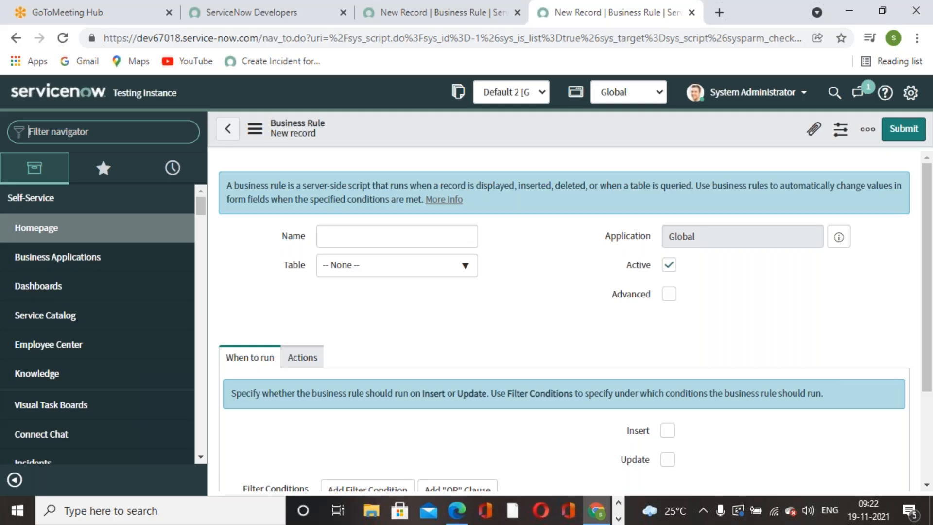
pyautogui.write('events')
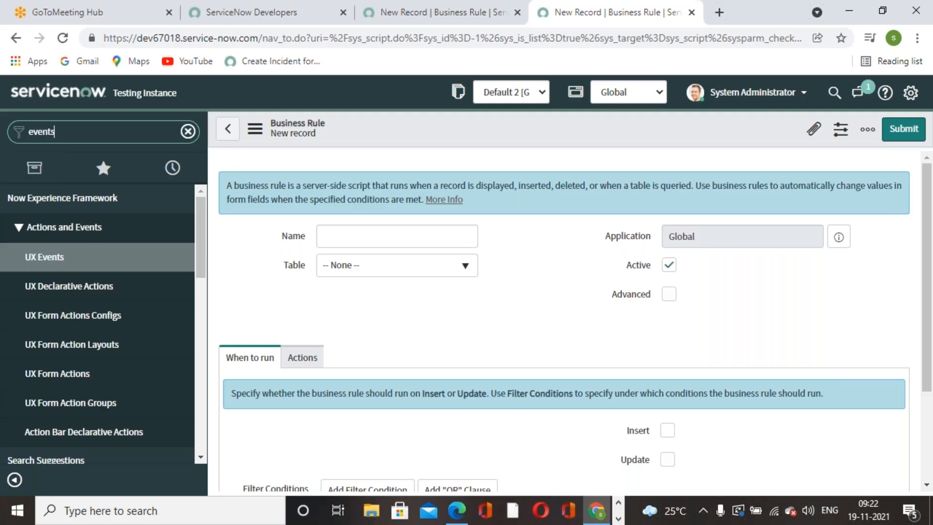
pyautogui.press('BackSpace')
pyautogui.write(' re')
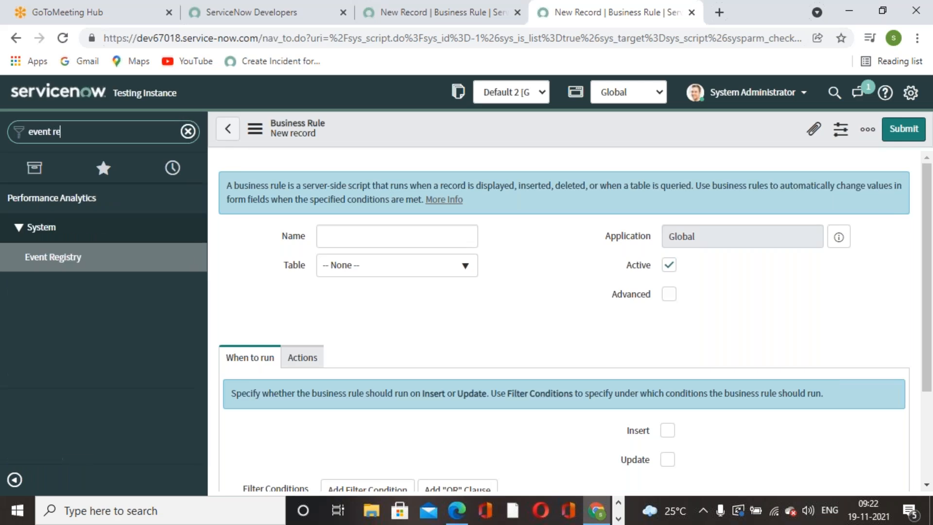
pyautogui.press('BackSpace')
pyautogui.press('BackSpace')
pyautogui.press('BackSpace')
pyautogui.press('BackSpace')
pyautogui.press('BackSpace')
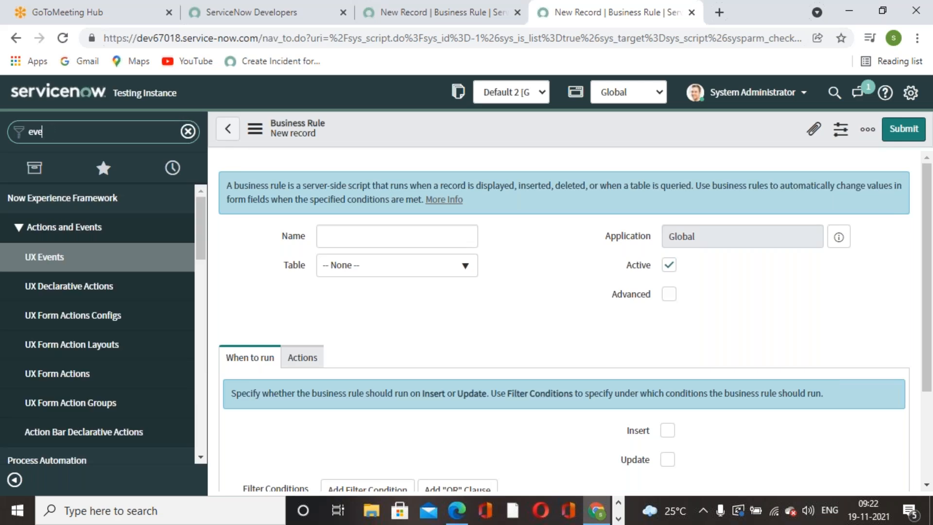
pyautogui.write('system poli')
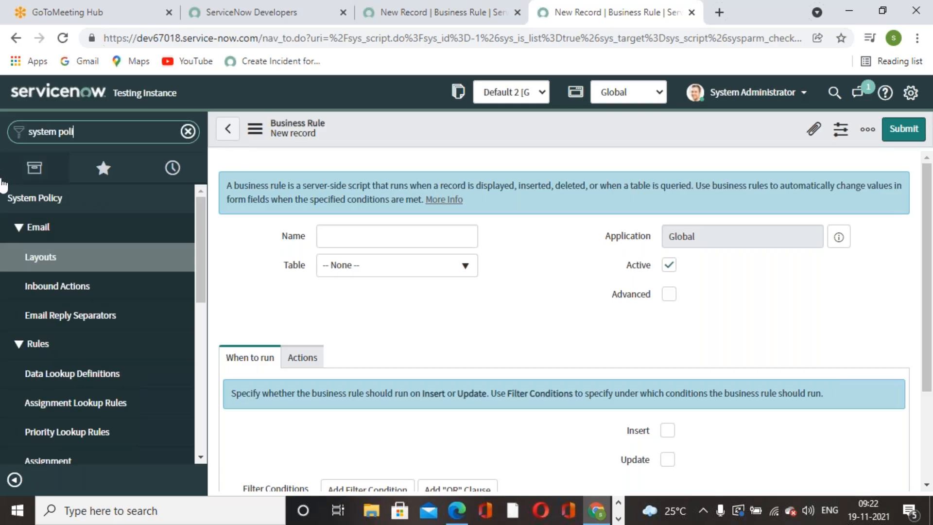
pyautogui.scroll(-5, 66, 355)
pyautogui.click(49, 316)
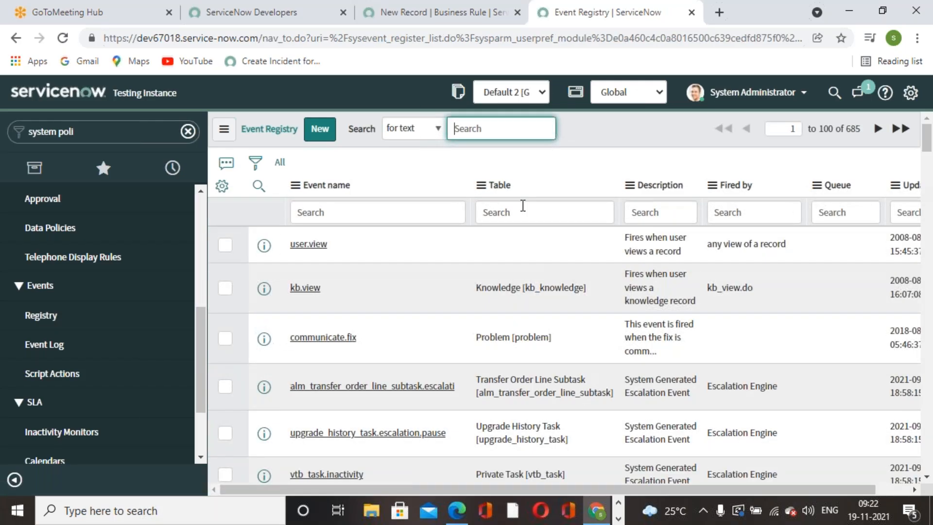
# Filter events to incident tables, sort by Updated, open incident.critical.network and select its name.
pyautogui.click(523, 208)
pyautogui.write('incident')
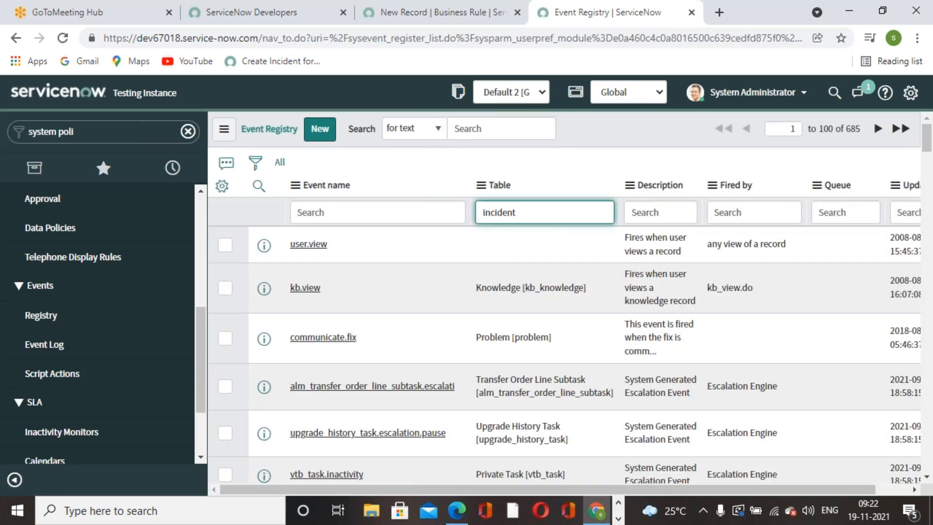
pyautogui.press('Return')
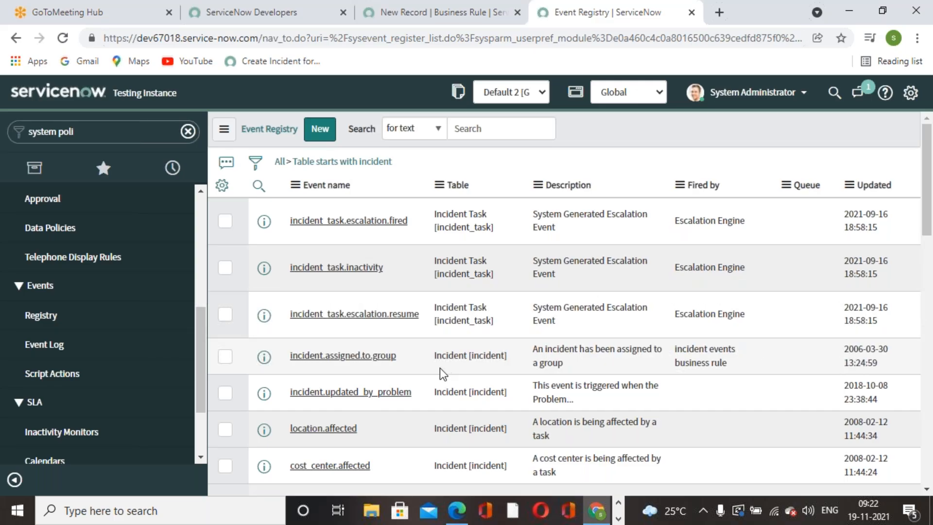
pyautogui.scroll(-5, 439, 369)
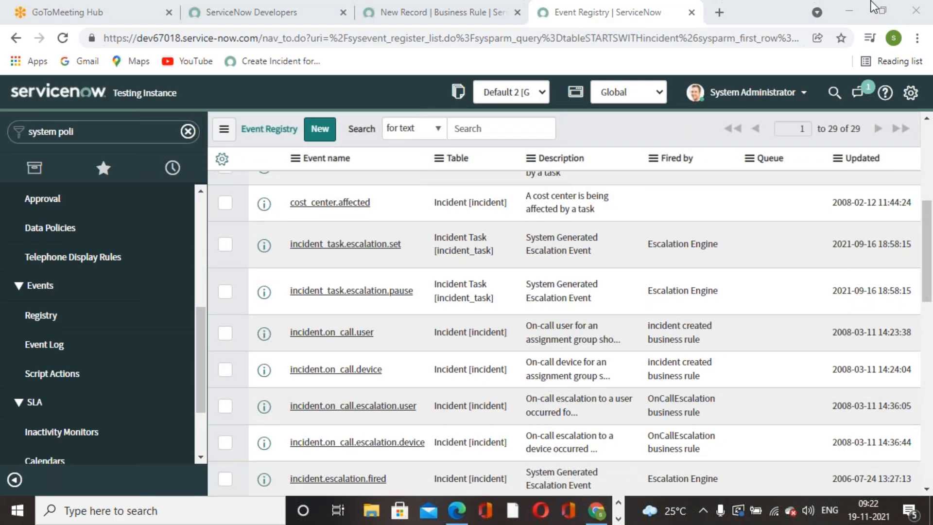
pyautogui.click(871, 1)
pyautogui.scroll(4, 576, 376)
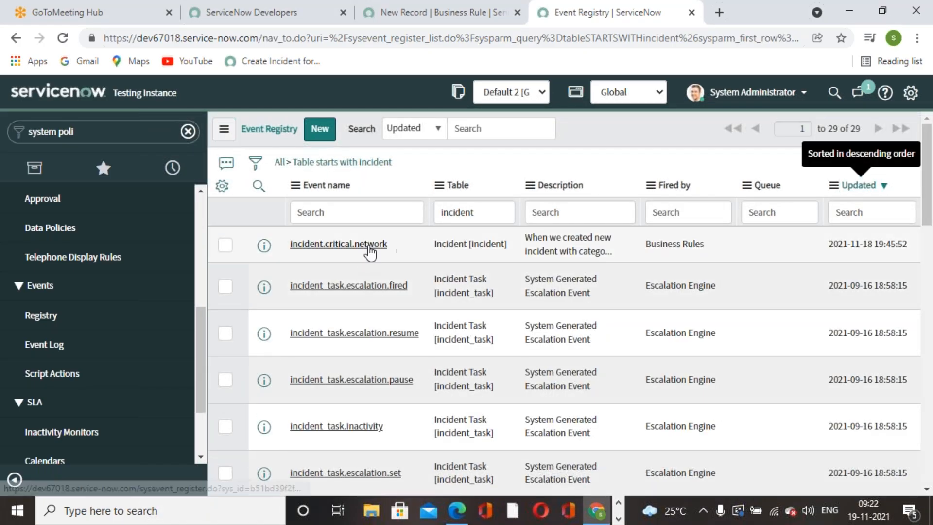
pyautogui.click(369, 248)
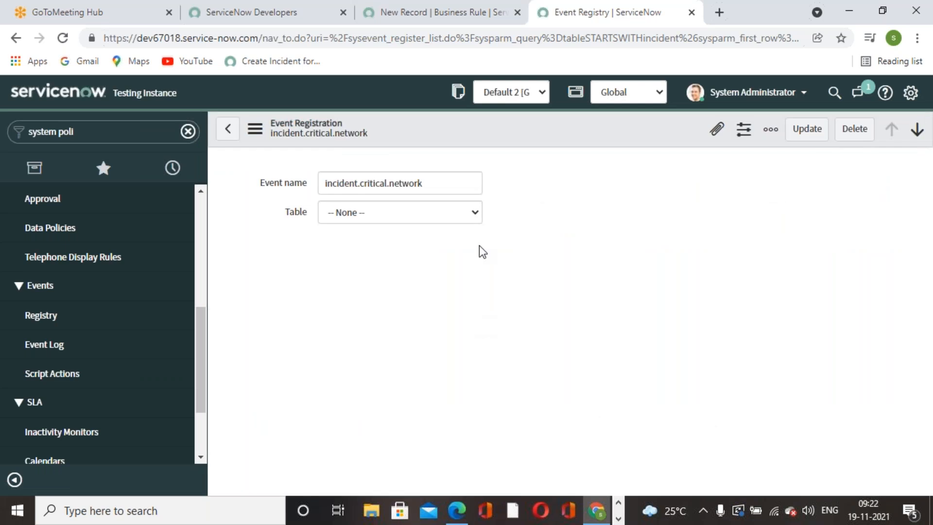
pyautogui.moveTo(456, 181); pyautogui.dragTo(252, 200)
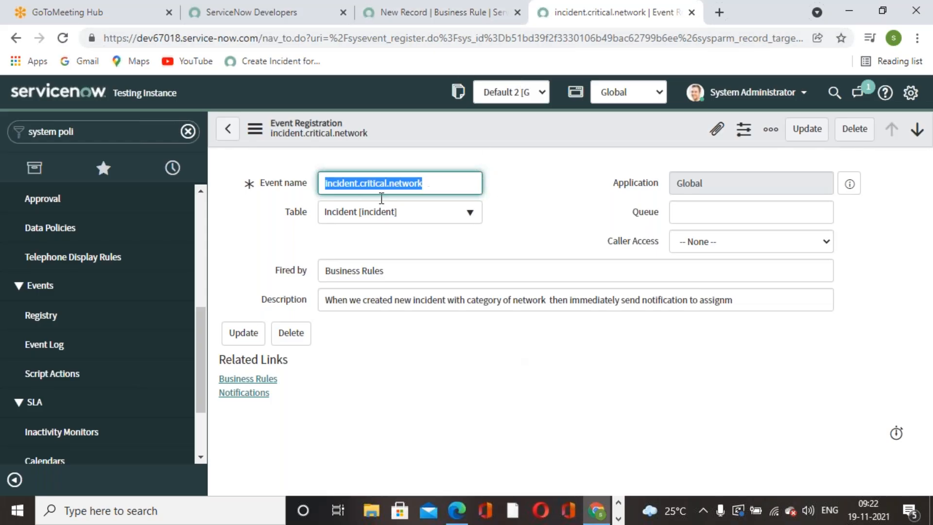
# Paste incident.critical.network into gs.eventQueue, then add current and a user identifier argument.
pyautogui.click(462, 19)
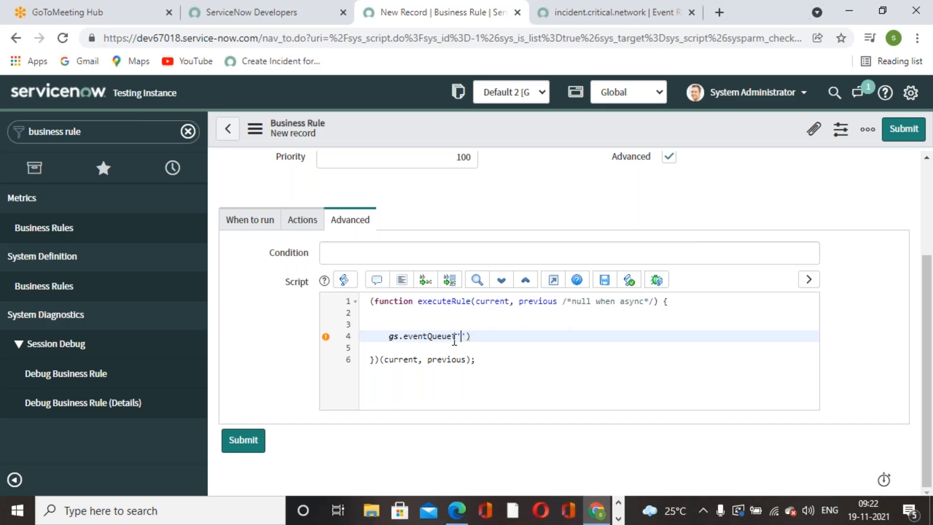
pyautogui.write('incident.critical.network')
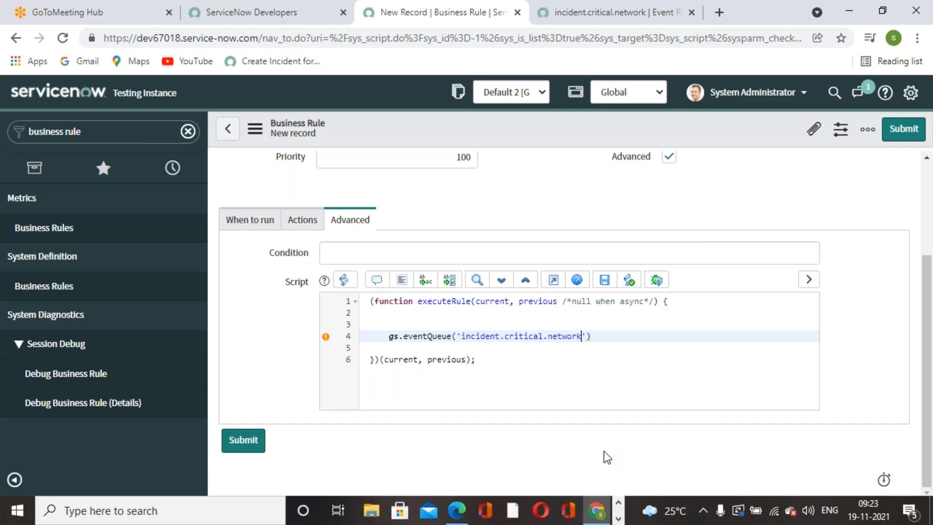
pyautogui.click(587, 336)
pyautogui.write(',current,')
pyautogui.doubleClick(521, 339)
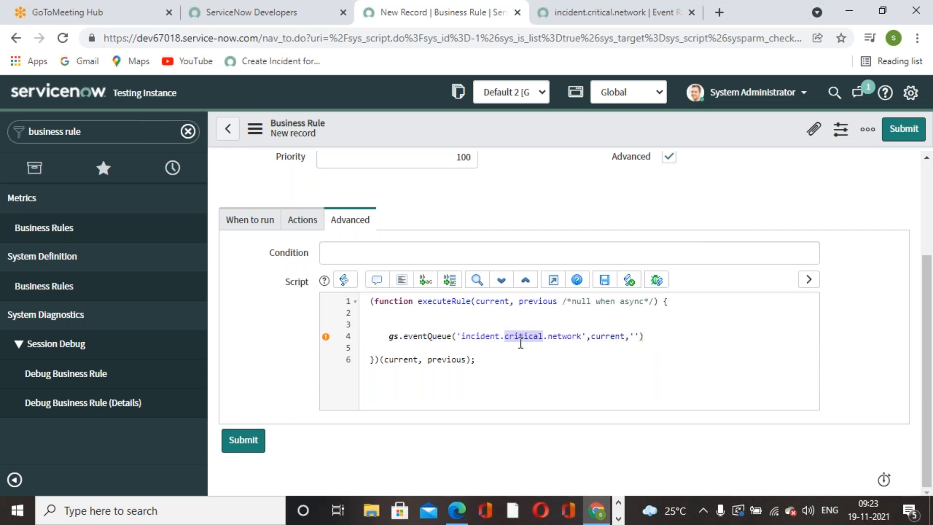
pyautogui.doubleClick(617, 331)
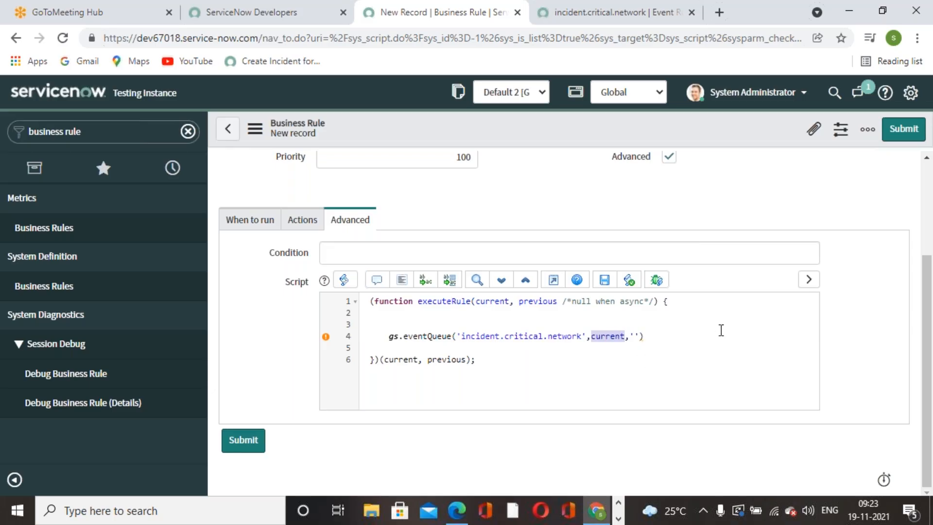
pyautogui.click(635, 338)
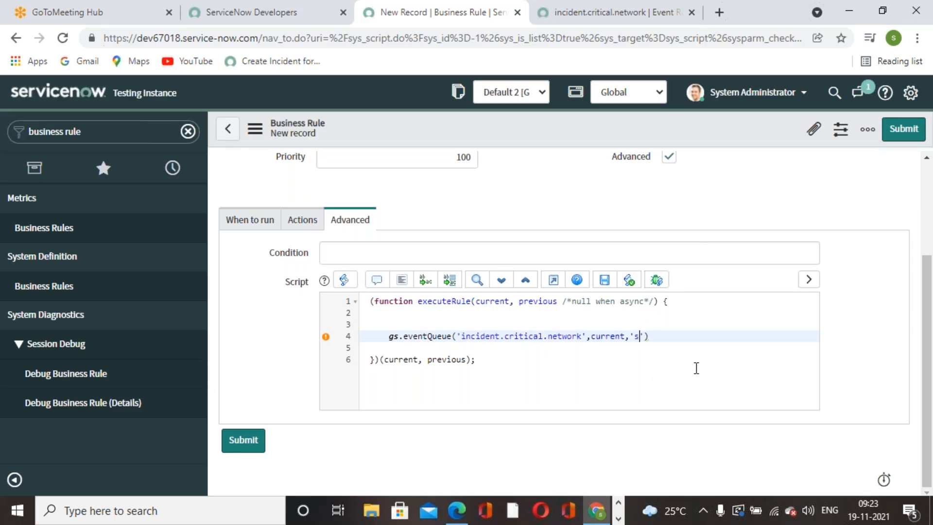
# Open the Gmail inbox in a new tab and check the account's e-mail address.
pyautogui.click(719, 10)
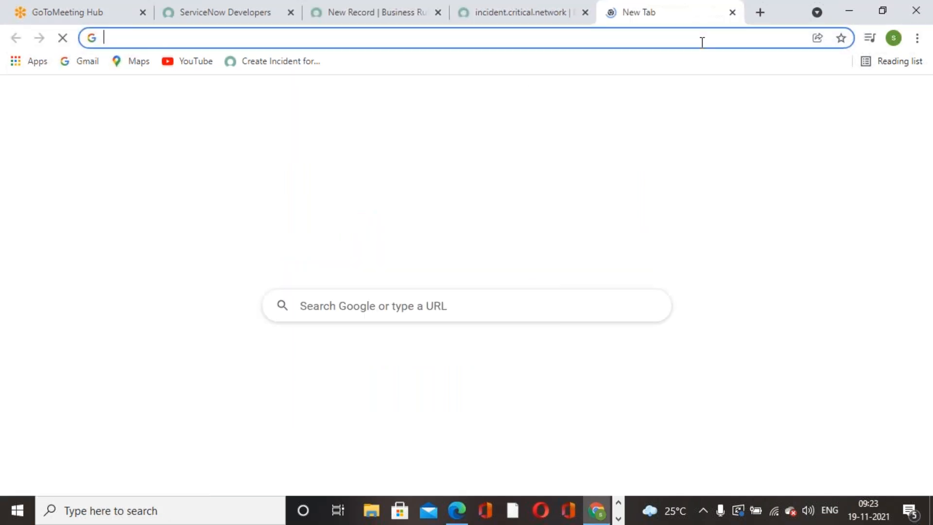
pyautogui.write('gmail')
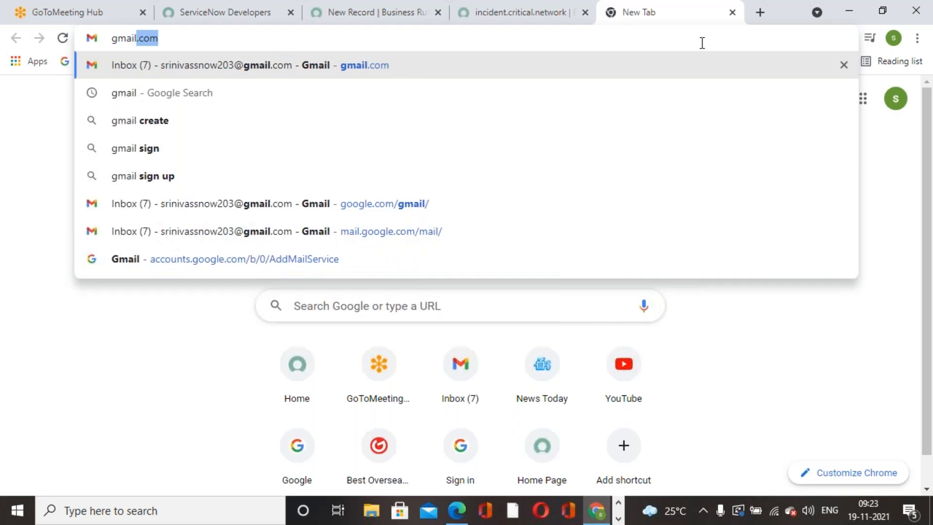
pyautogui.click(446, 68)
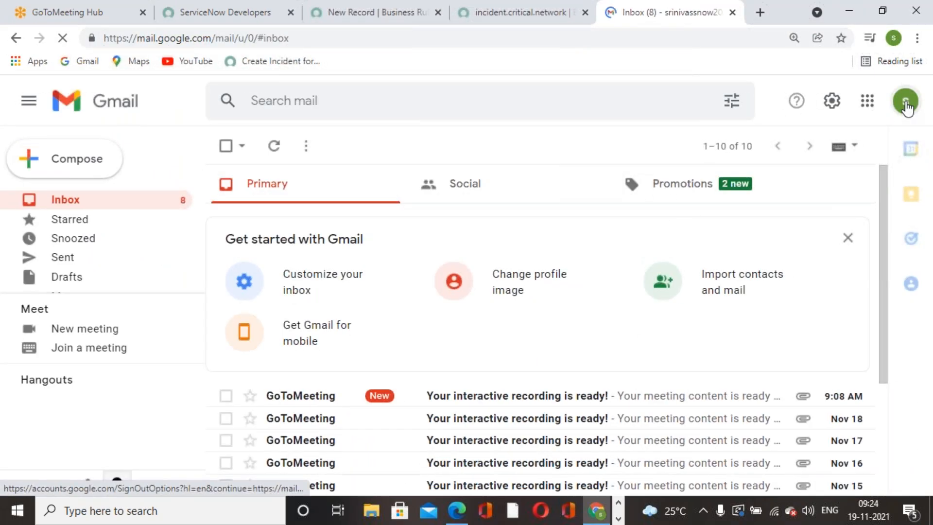
pyautogui.click(906, 103)
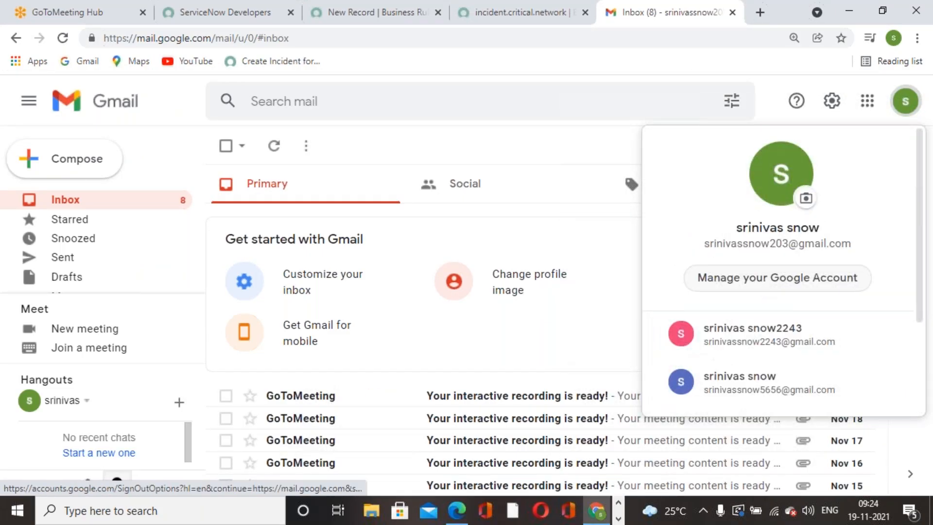
pyautogui.click(559, 22)
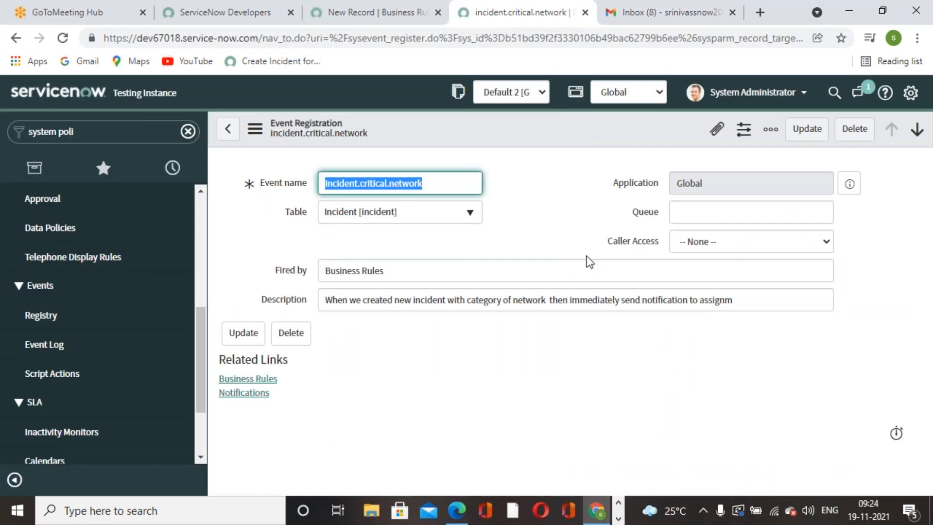
# Correct the eventQueue recipient to the full Gmail account address and close the line.
pyautogui.click(387, 22)
pyautogui.press('BackSpace')
pyautogui.press('BackSpace')
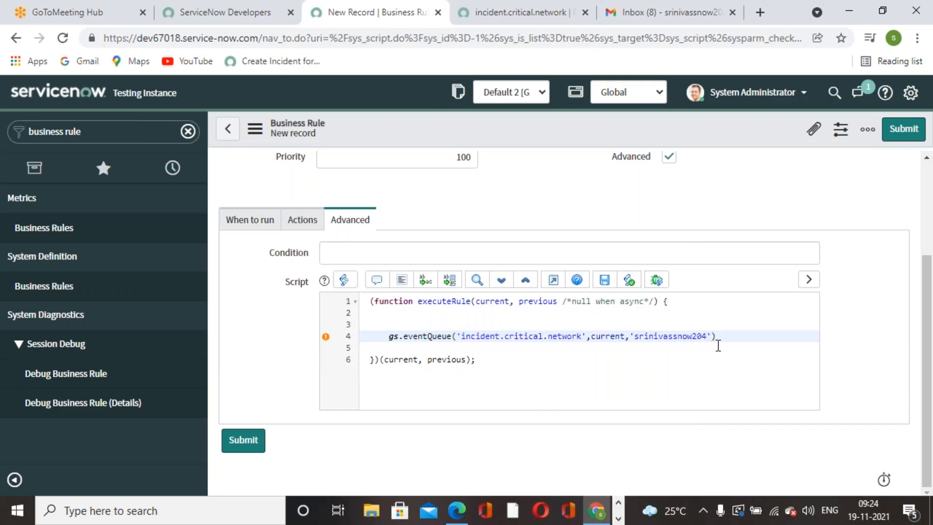
pyautogui.press('Right')
# Review the eventQueue call's event name, current and recipient e-mail arguments.
pyautogui.moveTo(586, 338); pyautogui.dragTo(459, 339)
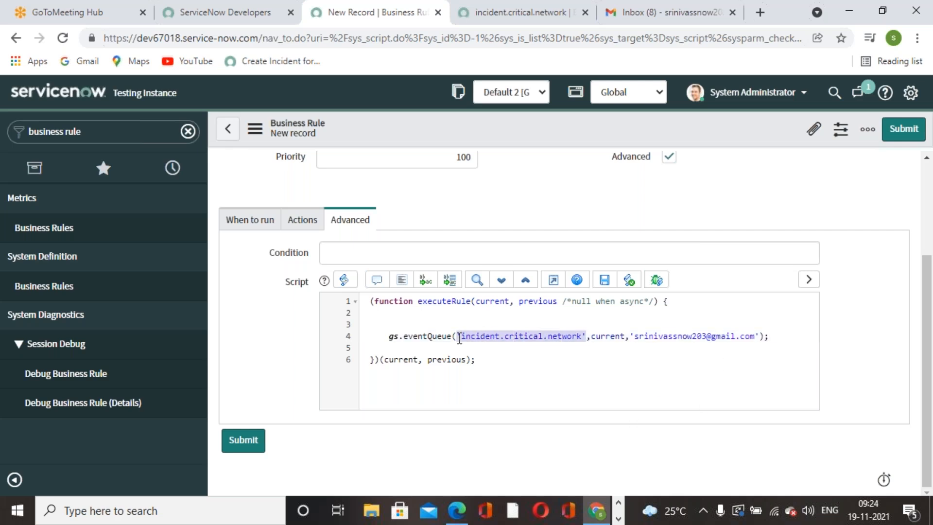
pyautogui.click(589, 377)
pyautogui.moveTo(591, 337); pyautogui.dragTo(625, 337)
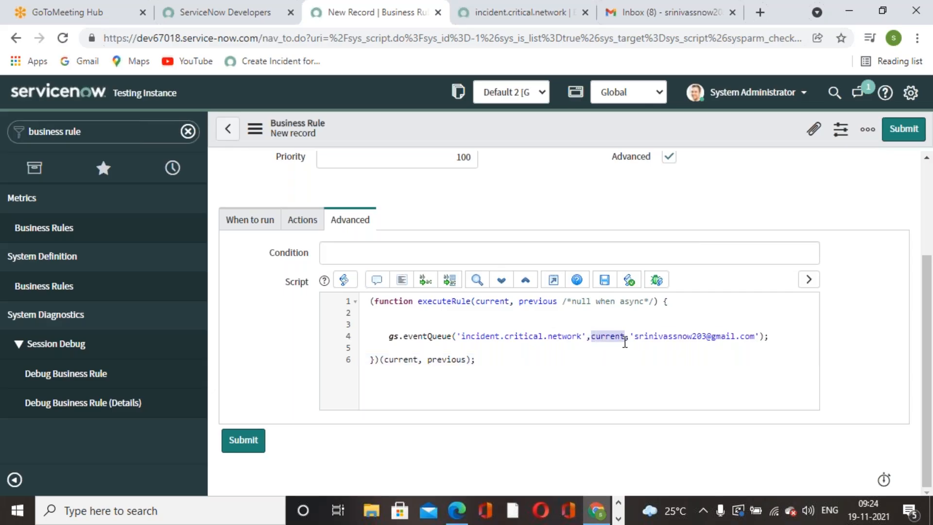
pyautogui.click(660, 376)
pyautogui.moveTo(637, 339); pyautogui.dragTo(760, 337)
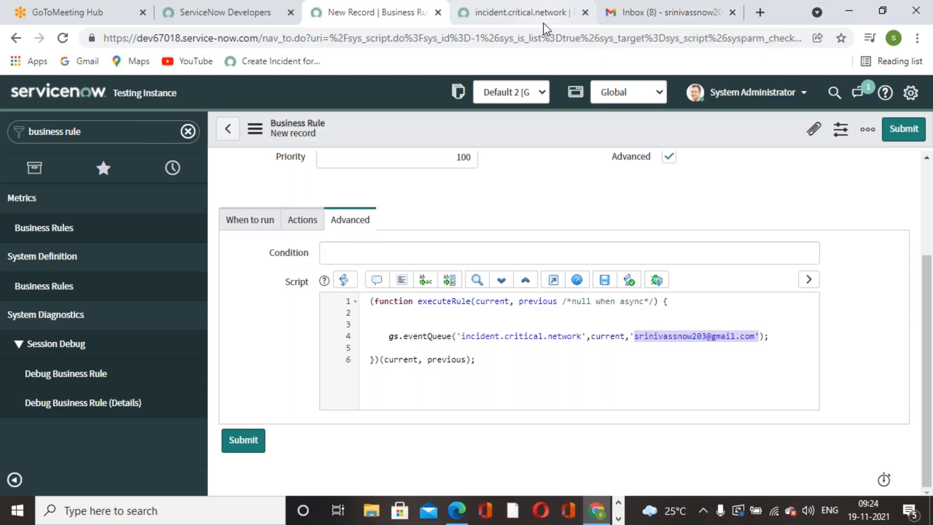
pyautogui.click(483, 22)
# Duplicate the event registration tab and filter the navigator for 'notification' to find Email Notifications.
pyautogui.rightClick(483, 23)
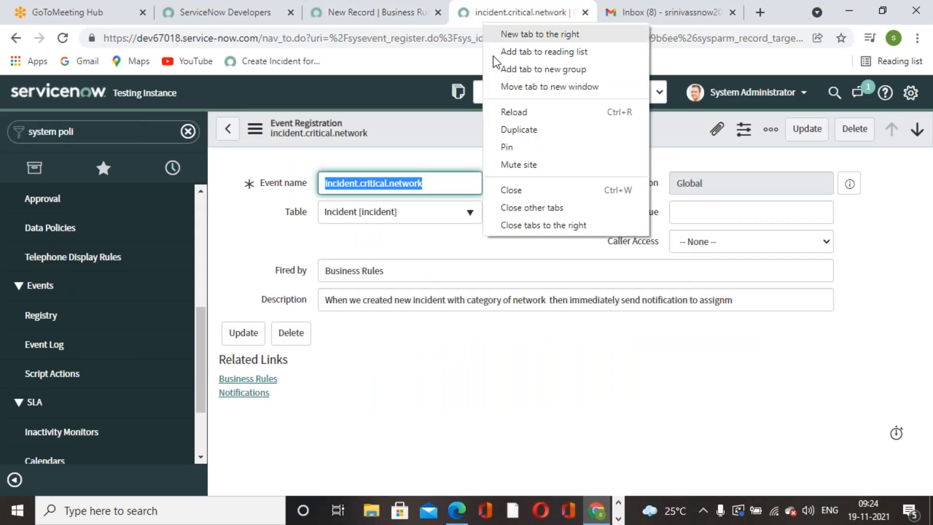
pyautogui.click(519, 130)
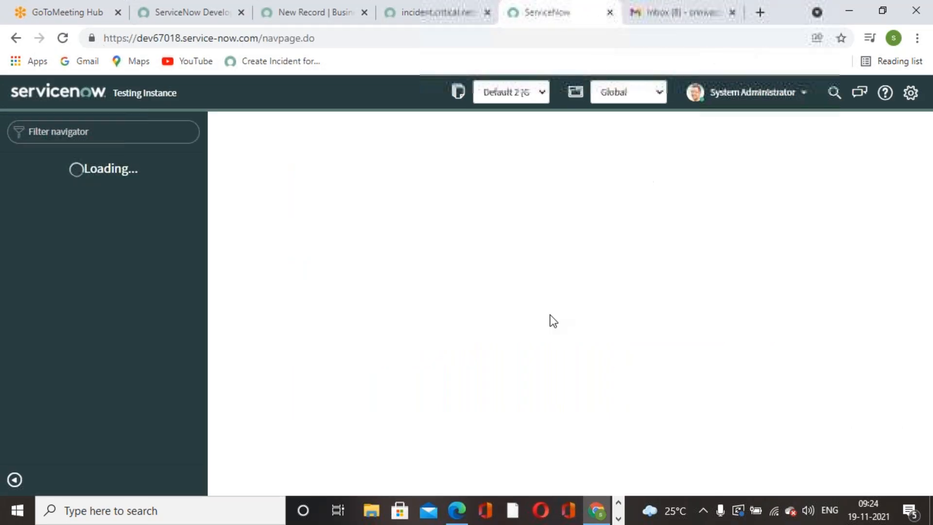
pyautogui.click(166, 131)
pyautogui.write('no')
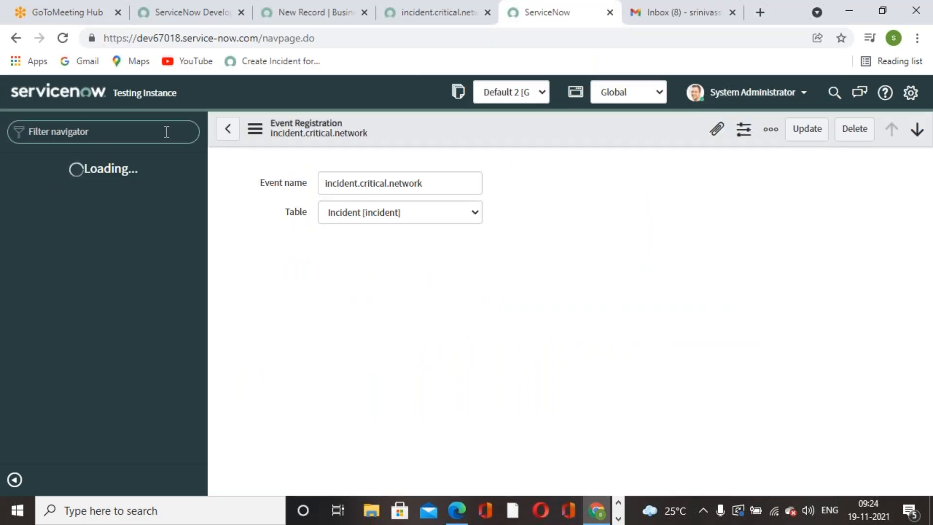
pyautogui.write('tifica')
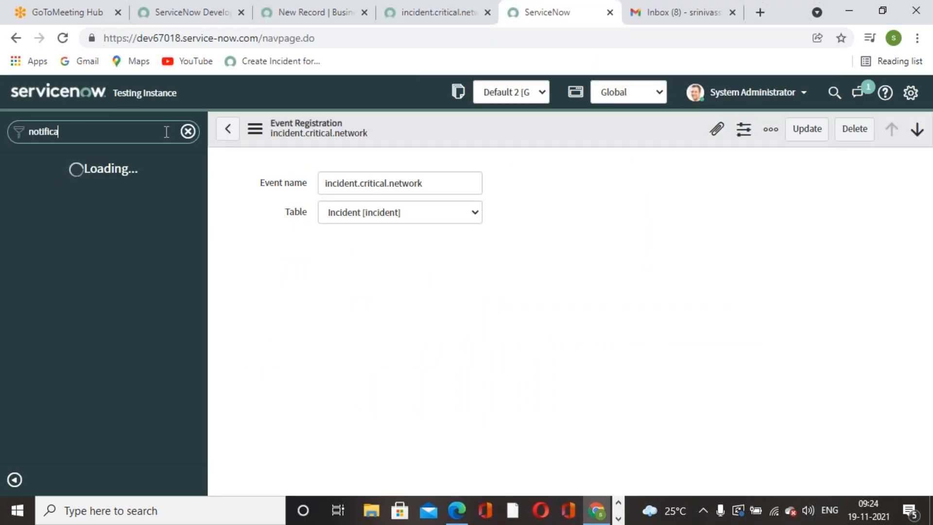
pyautogui.write('tion')
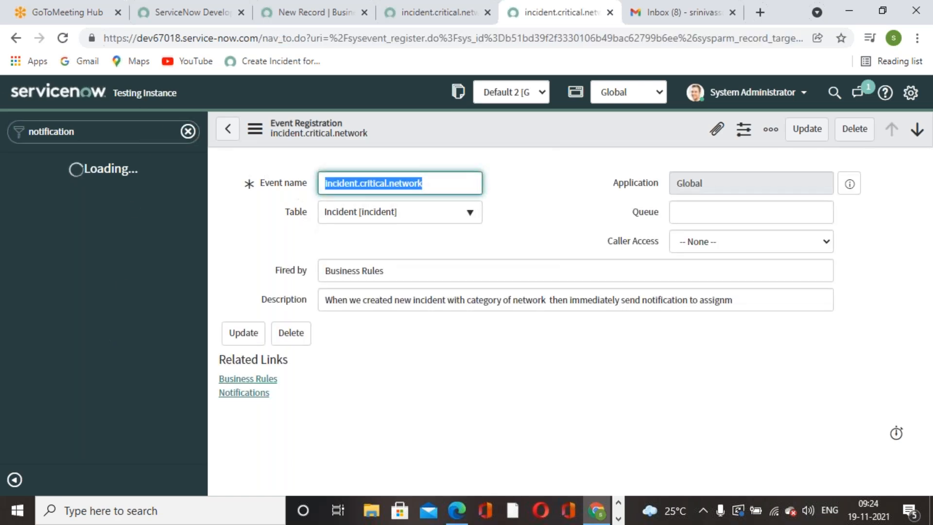
pyautogui.scroll(-6, 87, 421)
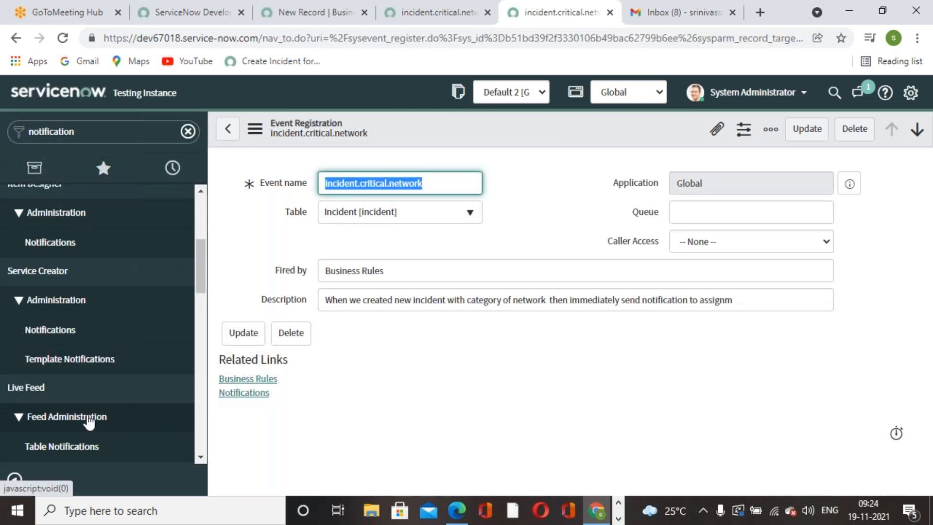
pyautogui.scroll(-4, 87, 422)
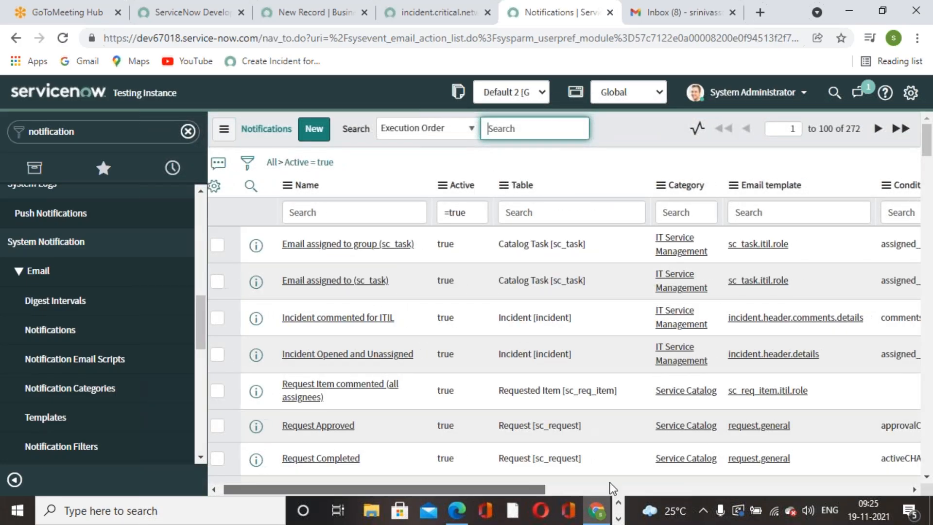
# Remove the Active = true condition from the Notifications list.
pyautogui.click(610, 487)
pyautogui.moveTo(694, 491); pyautogui.dragTo(223, 492)
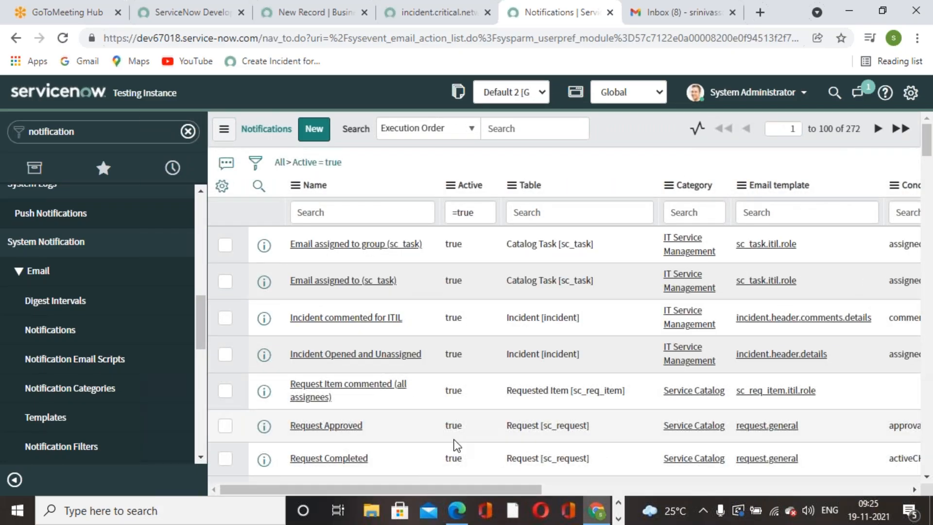
pyautogui.moveTo(547, 486); pyautogui.dragTo(150, 417)
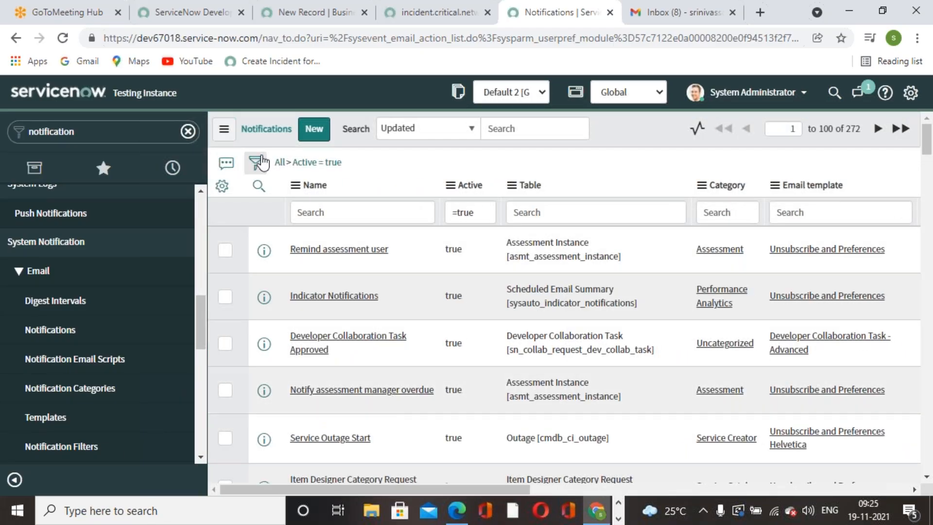
pyautogui.click(281, 162)
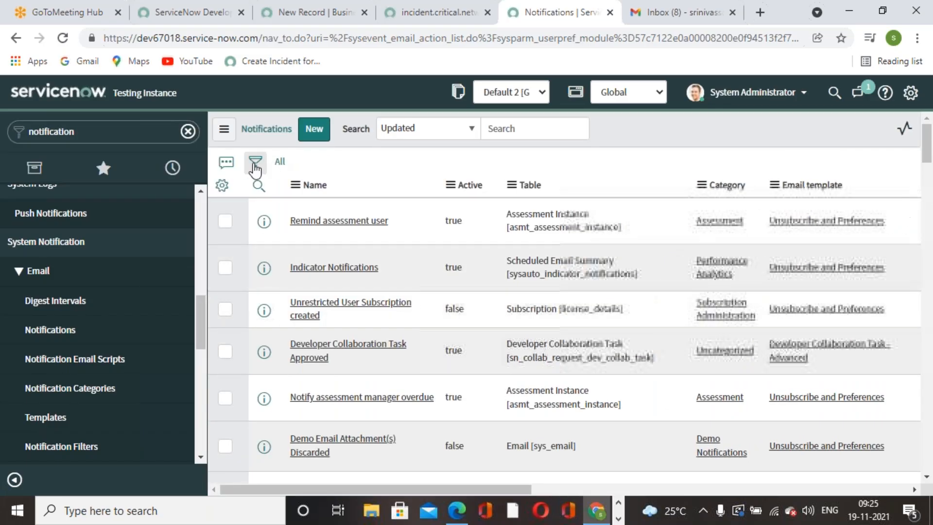
# Filter notifications to Created on Today and open Critical incident with network.
pyautogui.click(254, 168)
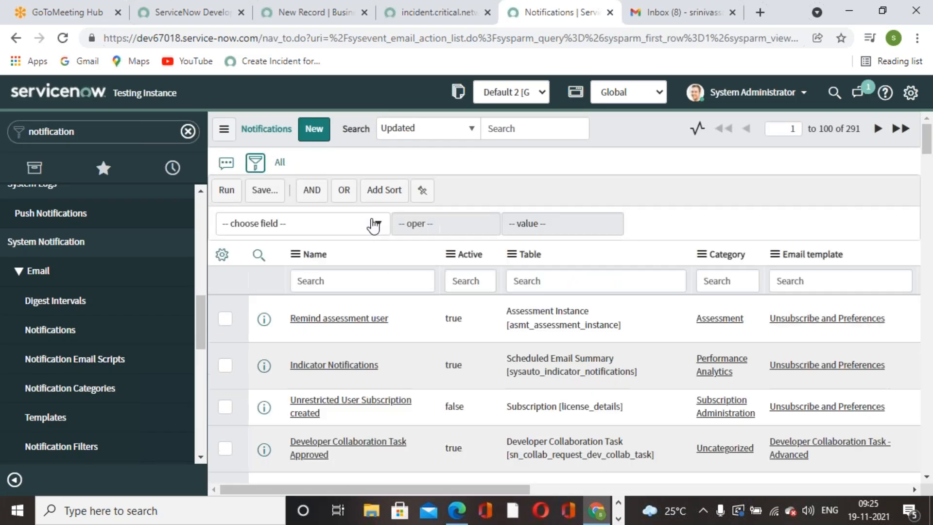
pyautogui.click(374, 223)
pyautogui.write('creat')
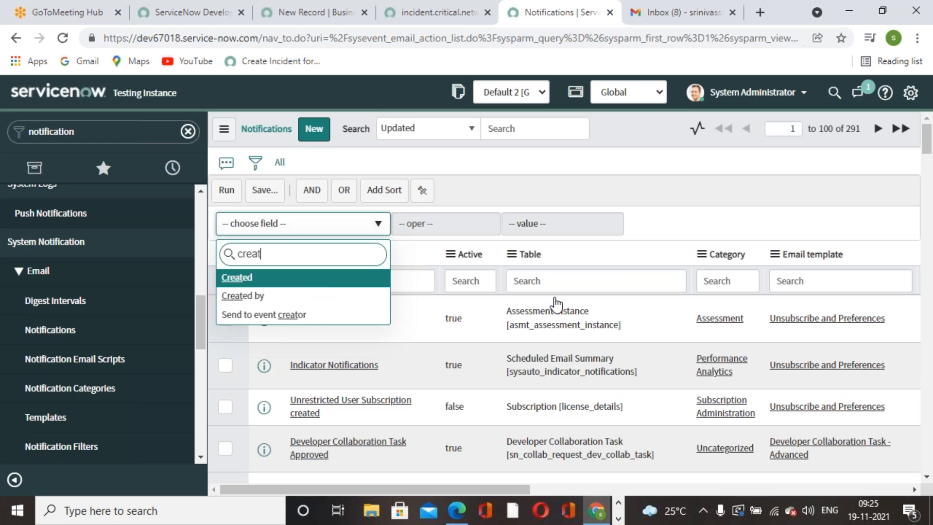
pyautogui.press('Return')
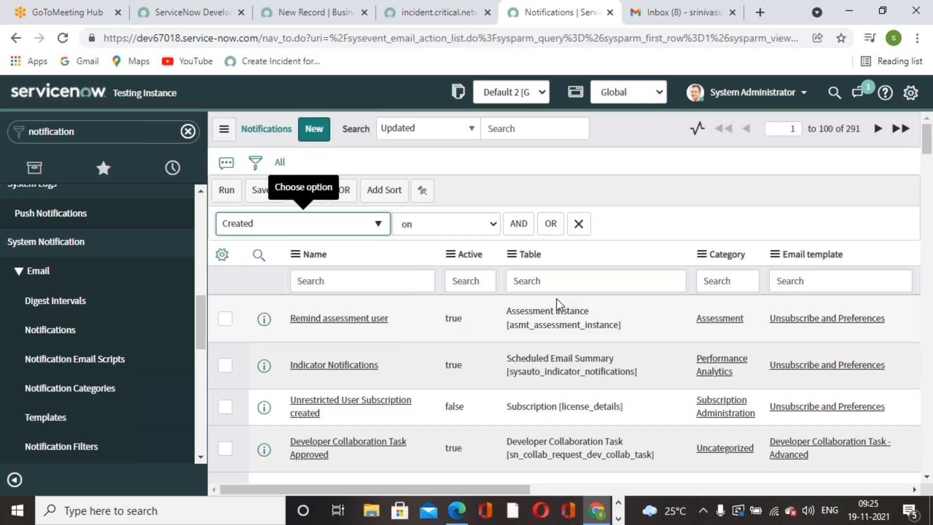
pyautogui.click(227, 190)
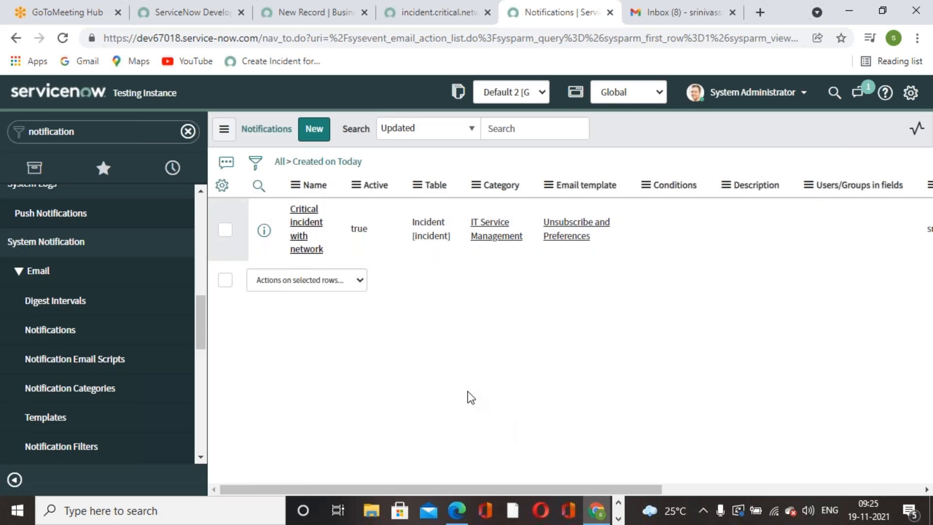
pyautogui.click(333, 19)
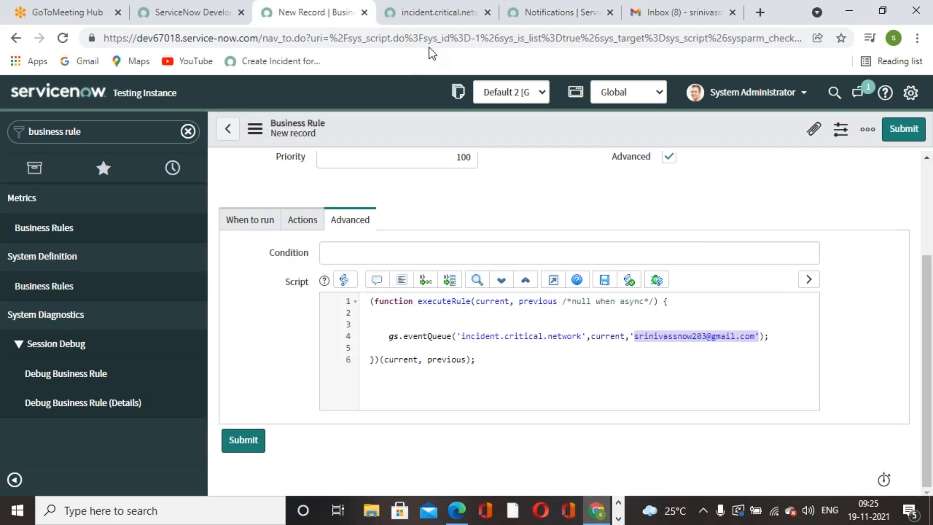
# Return from the incident.critical.network tab to the Critical incident with network notification form.
pyautogui.click(424, 19)
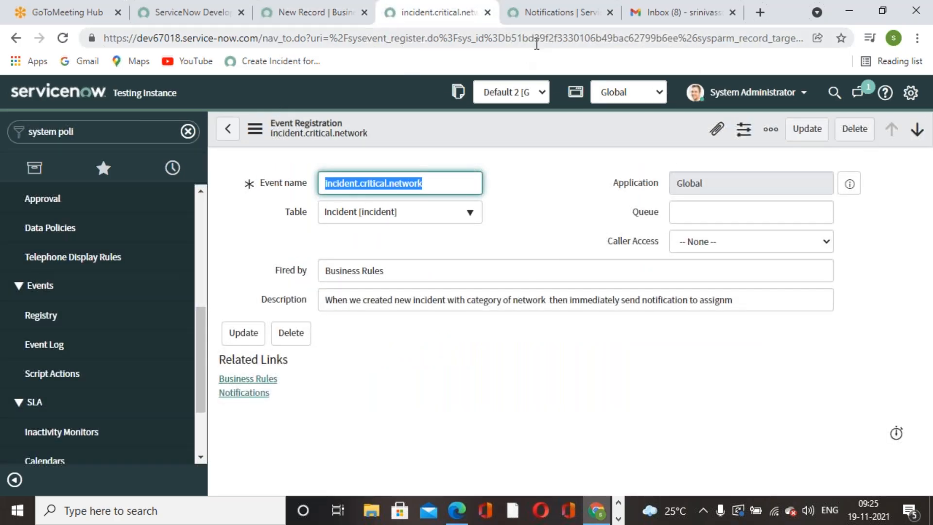
pyautogui.click(535, 19)
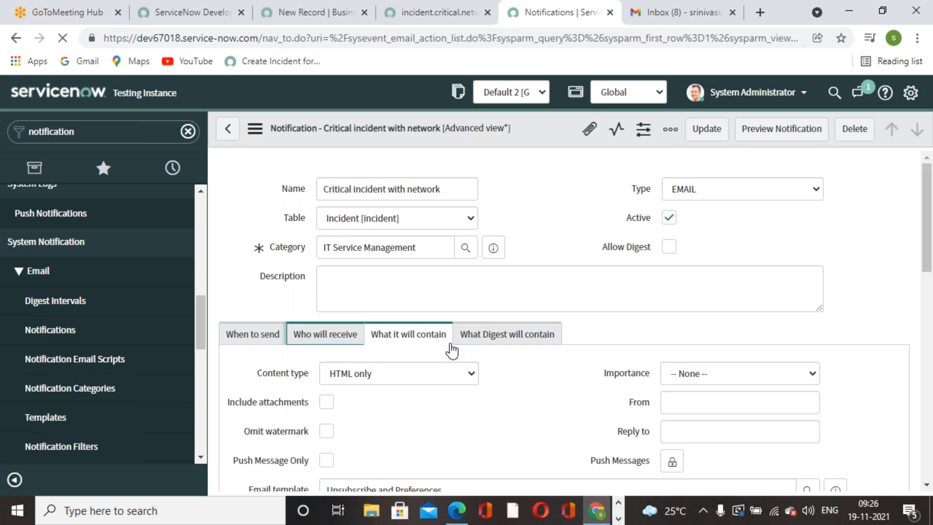
# Remove the listed user from the notification's Users recipients and lock the empty field.
pyautogui.scroll(-8, 450, 348)
pyautogui.scroll(8, 452, 354)
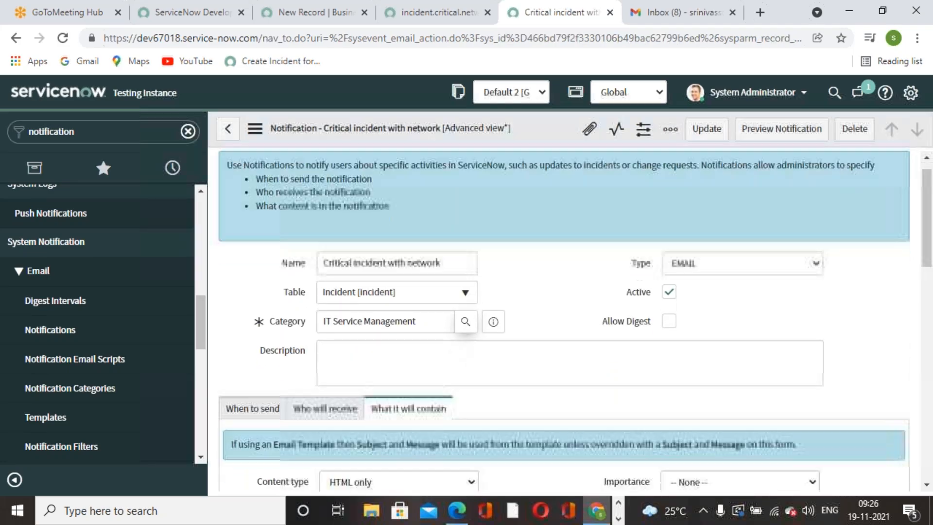
pyautogui.scroll(-4, 345, 223)
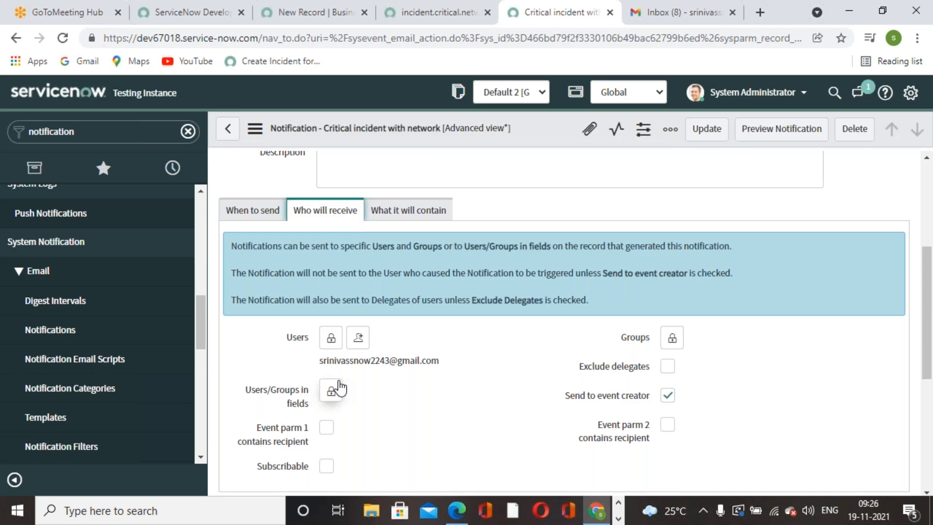
pyautogui.click(331, 337)
pyautogui.scroll(-3, 483, 447)
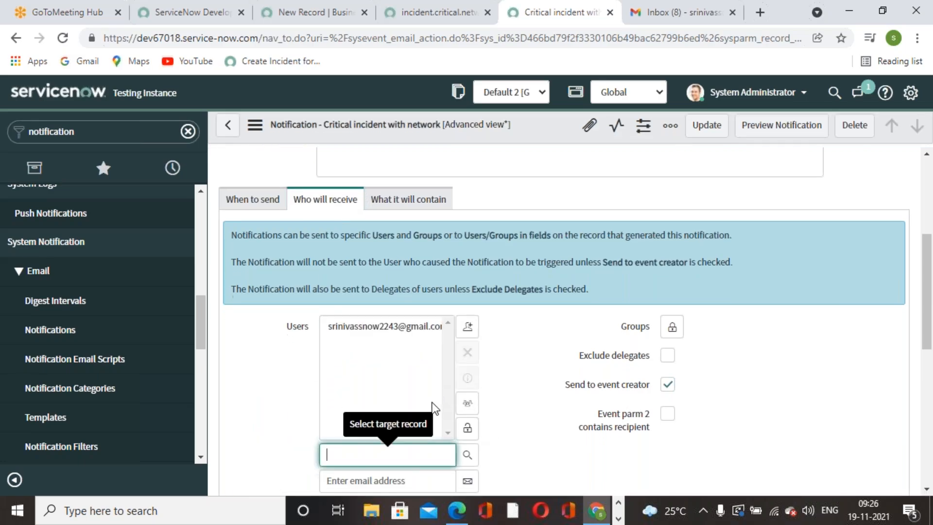
pyautogui.click(382, 186)
pyautogui.click(468, 213)
pyautogui.click(468, 290)
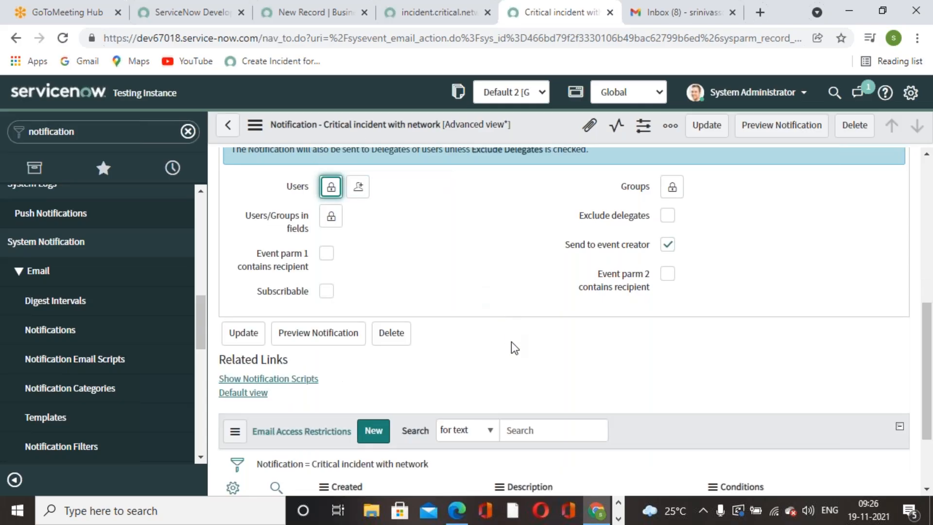
pyautogui.scroll(1, 512, 342)
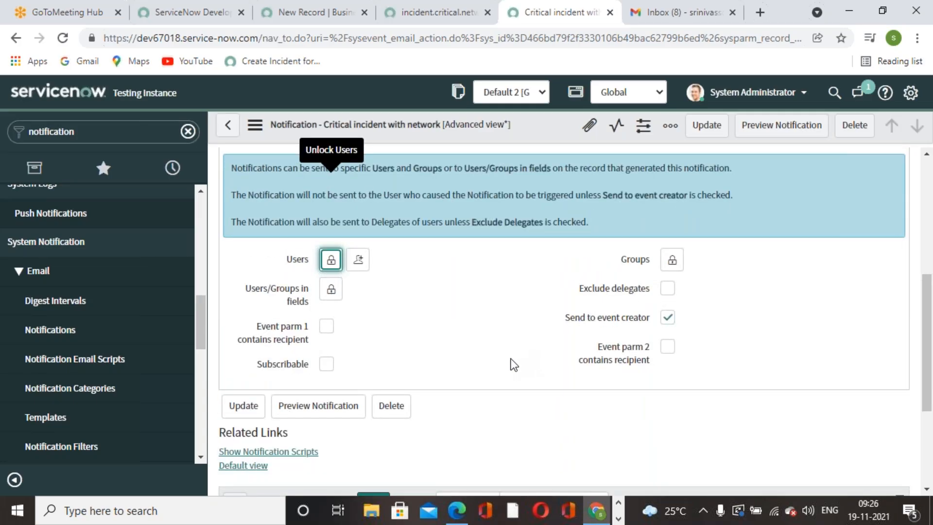
# Check Event parm 1 contains recipient and Event parm 2 contains recipient.
pyautogui.click(327, 325)
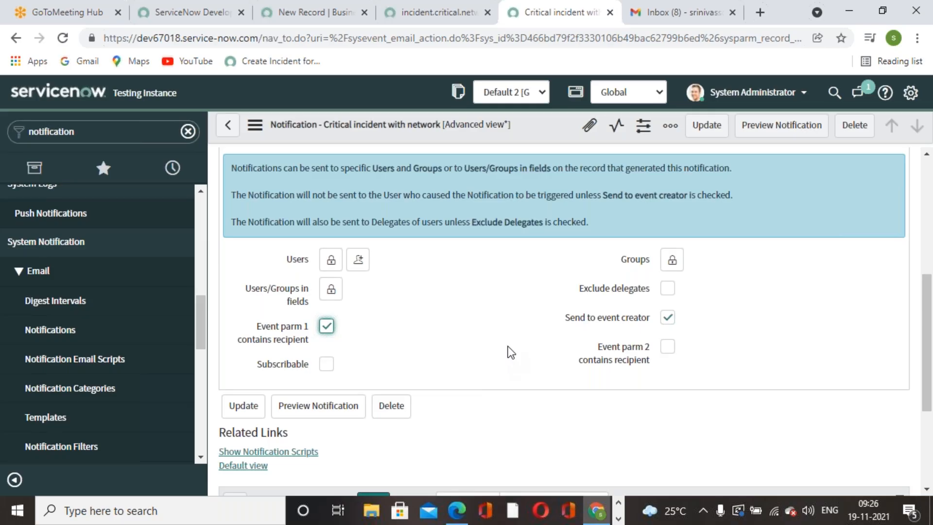
pyautogui.click(669, 347)
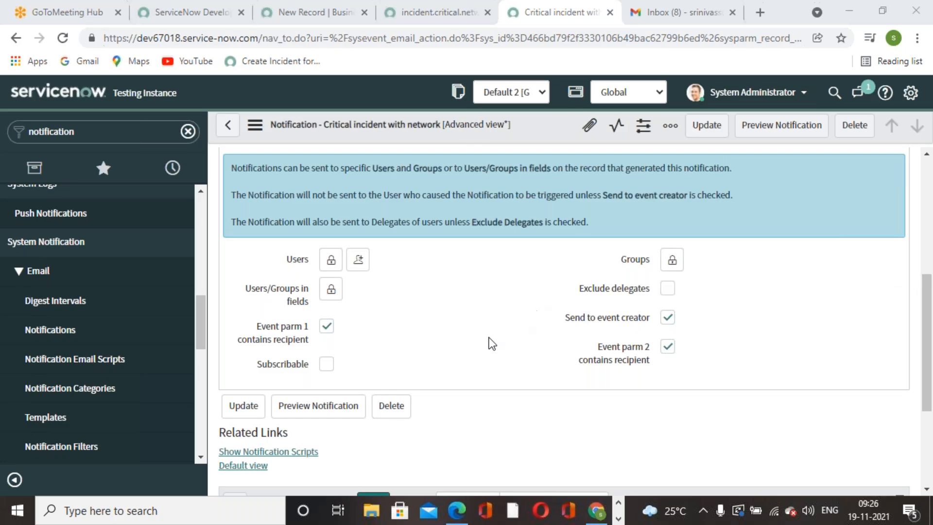
pyautogui.scroll(3, 365, 322)
pyautogui.scroll(-3, 384, 326)
pyautogui.click(416, 22)
# Look over the Gmail, notification, business rule script and event registration tabs.
pyautogui.click(669, 16)
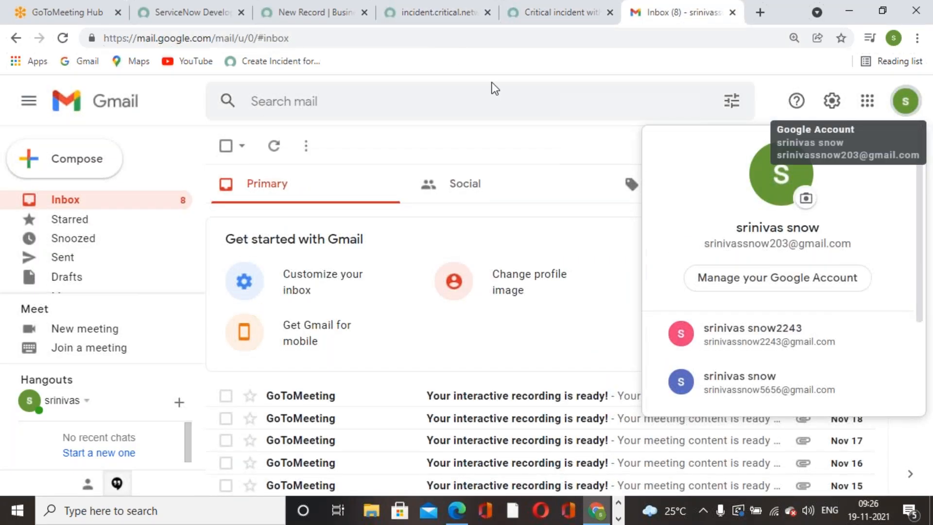
pyautogui.click(462, 22)
pyautogui.click(529, 21)
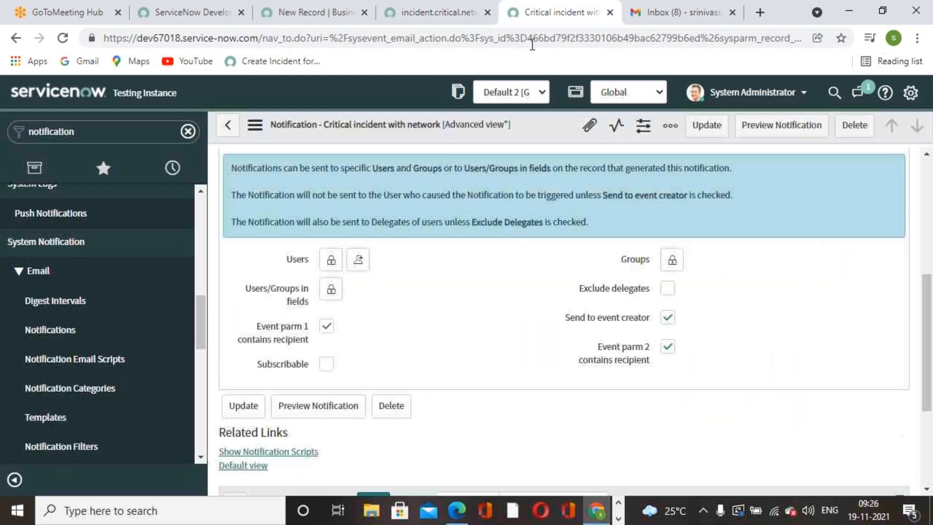
pyautogui.click(352, 23)
pyautogui.click(674, 357)
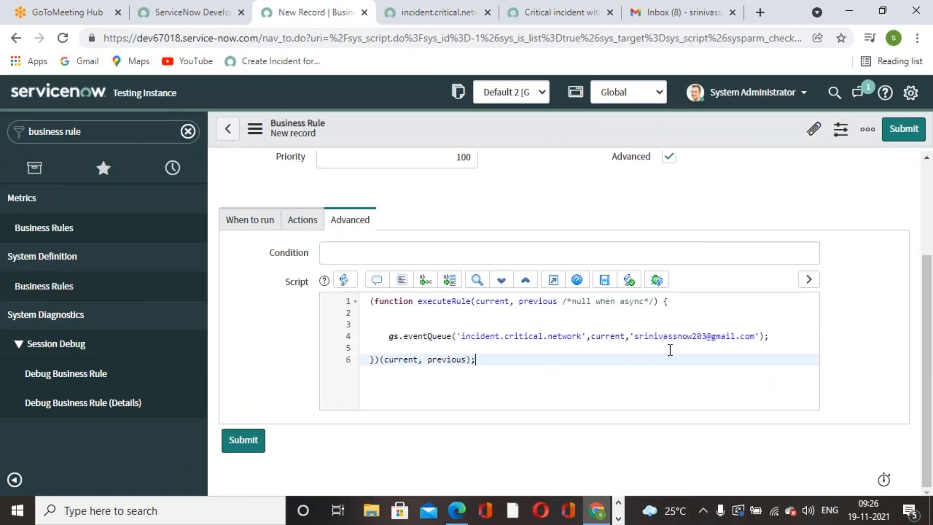
pyautogui.click(440, 24)
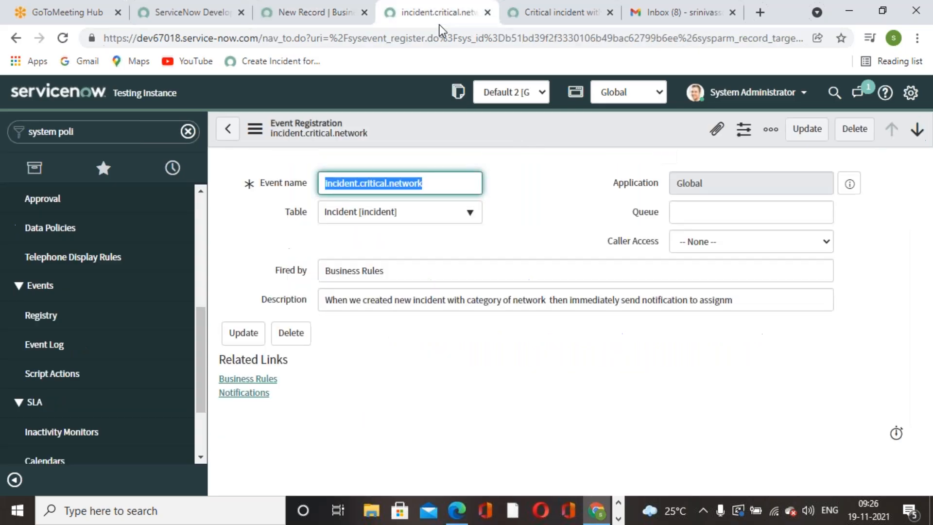
pyautogui.click(526, 19)
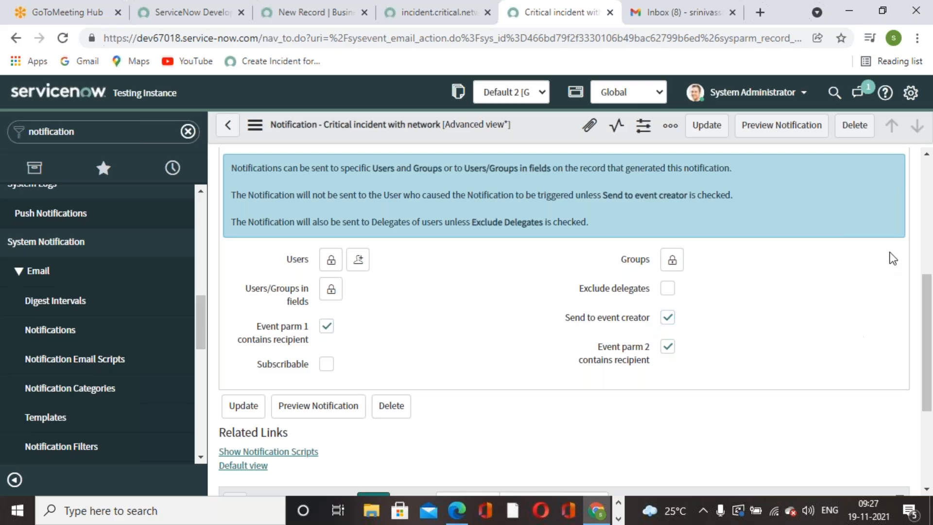
pyautogui.scroll(1, 641, 311)
pyautogui.scroll(5, 641, 311)
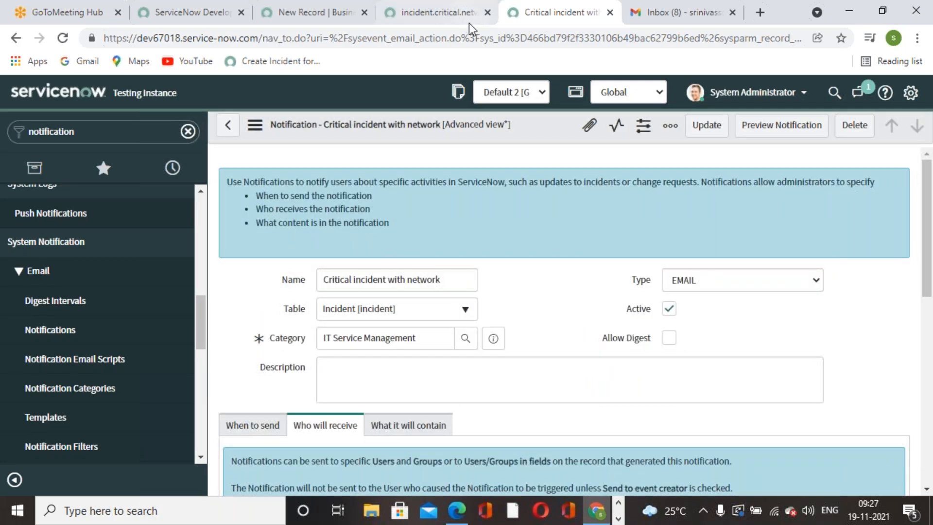
# Duplicate the incident.critical.network event registration tab.
pyautogui.click(469, 21)
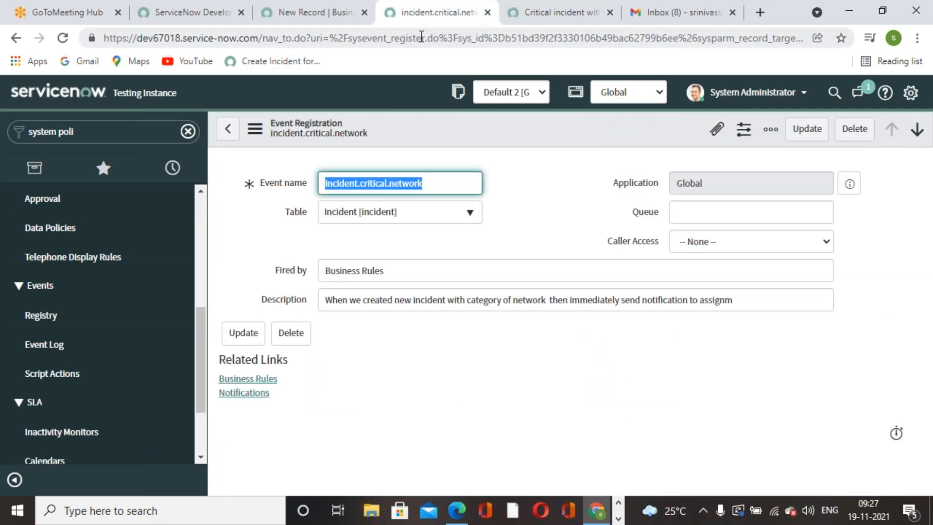
pyautogui.click(335, 23)
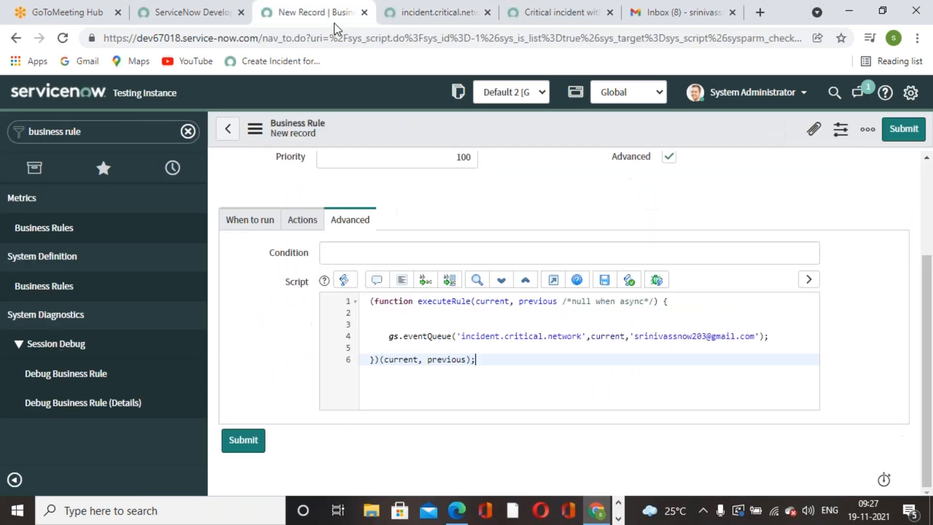
pyautogui.rightClick(416, 20)
pyautogui.click(465, 129)
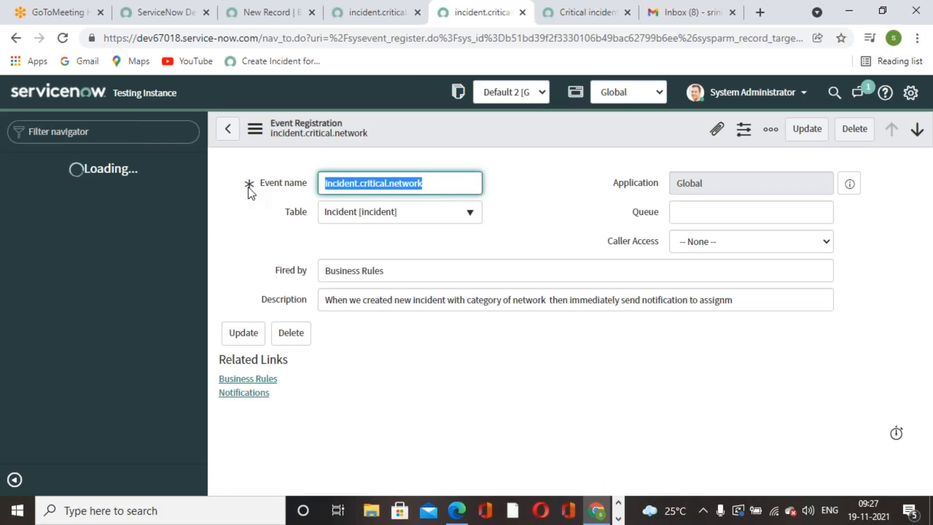
# In Email Properties, set Email sending enabled and Email receiving enabled to Yes and save.
pyautogui.click(145, 132)
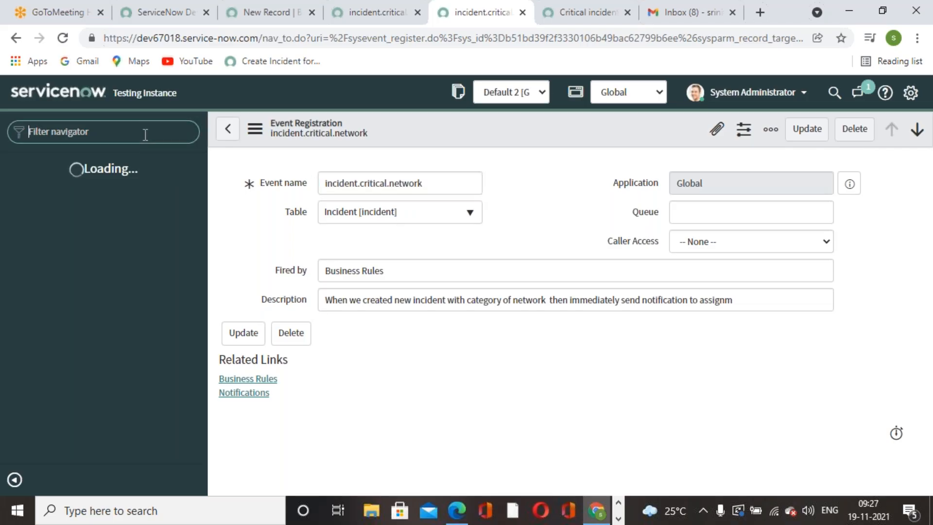
pyautogui.write('email pro')
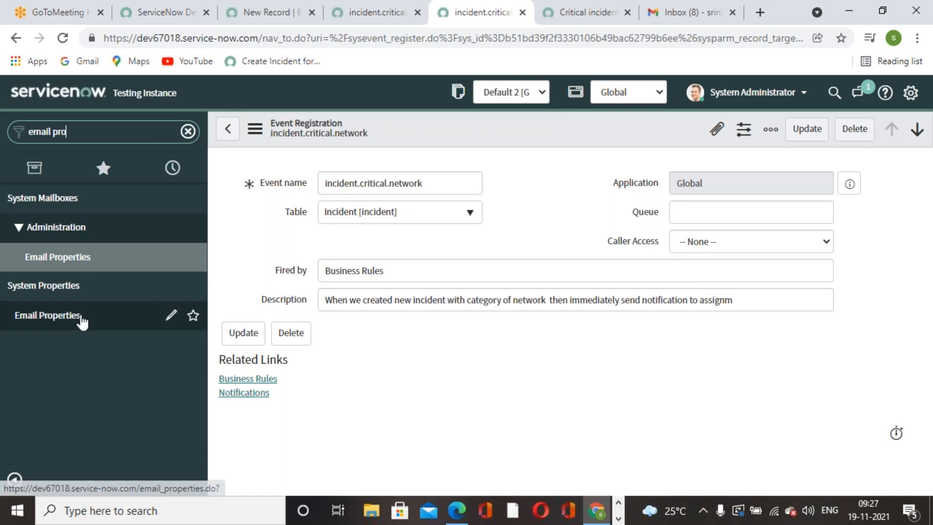
pyautogui.click(93, 322)
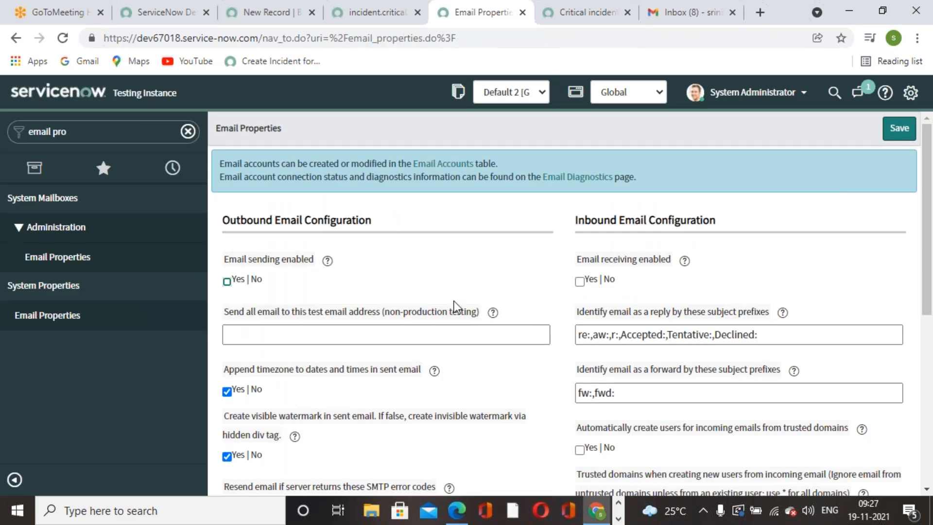
pyautogui.click(227, 282)
pyautogui.click(580, 281)
pyautogui.click(897, 133)
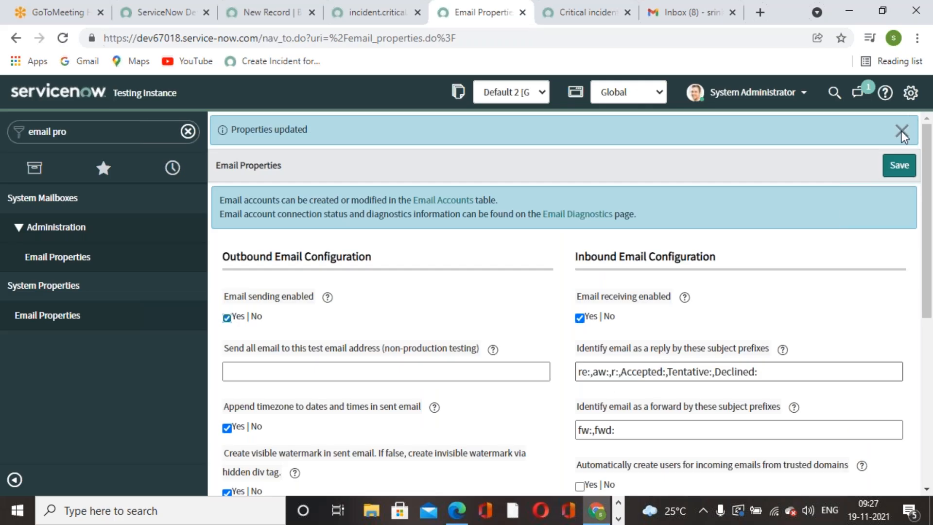
pyautogui.click(902, 130)
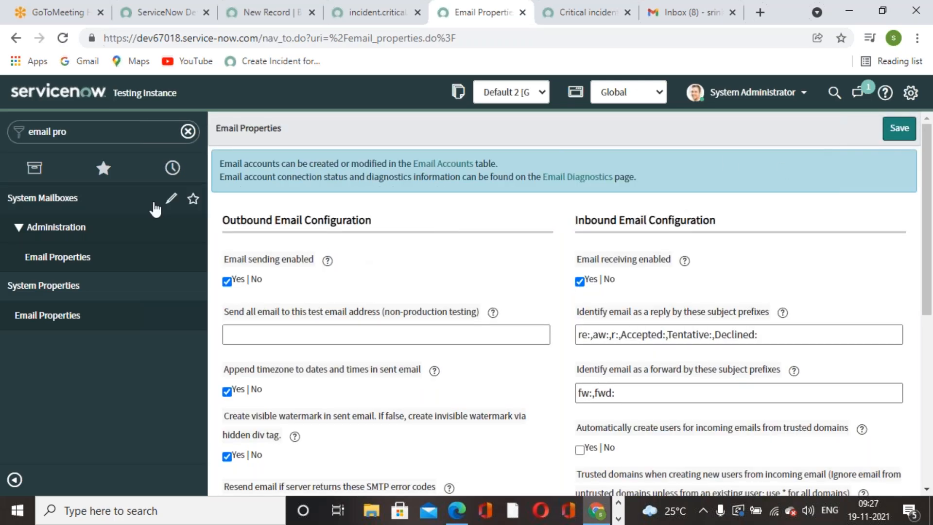
# Filter the navigator for 'incident' and review the open tabs before returning to the business rule.
pyautogui.click(101, 136)
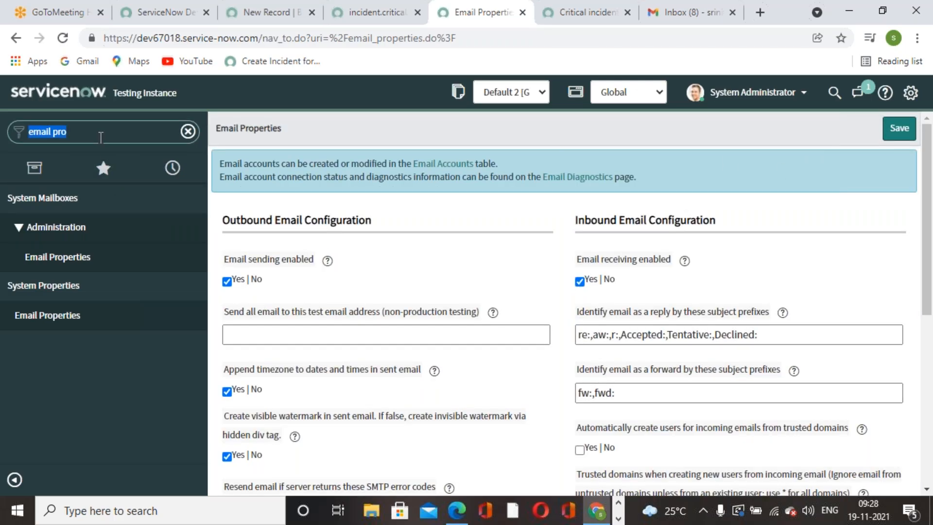
pyautogui.write('incident')
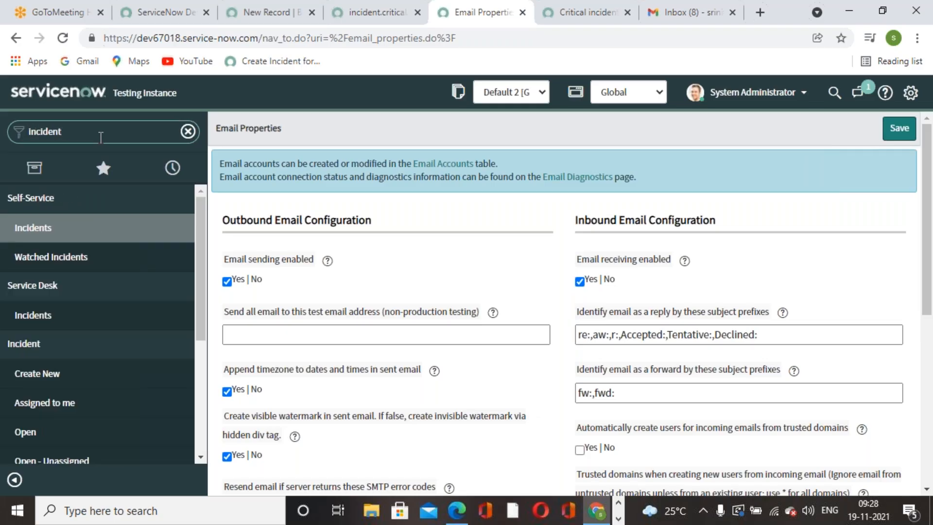
pyautogui.click(380, 24)
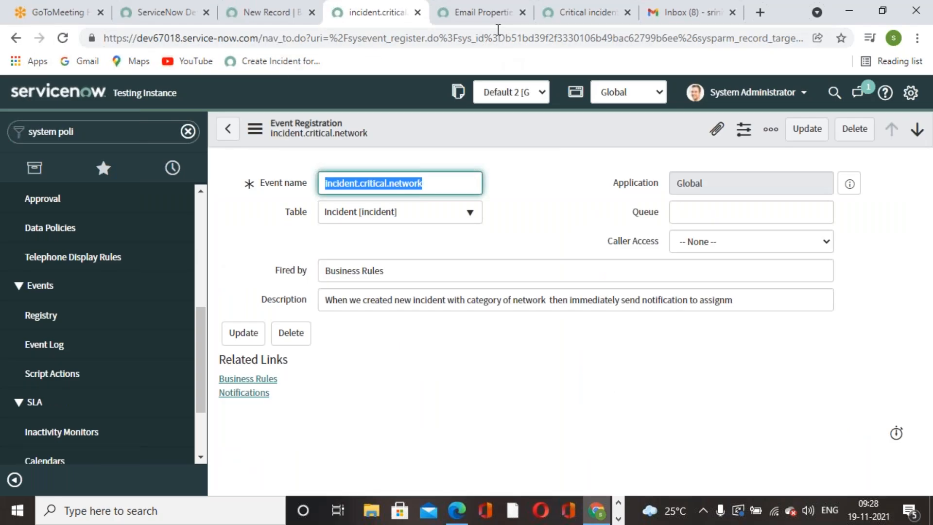
pyautogui.click(495, 23)
pyautogui.click(567, 23)
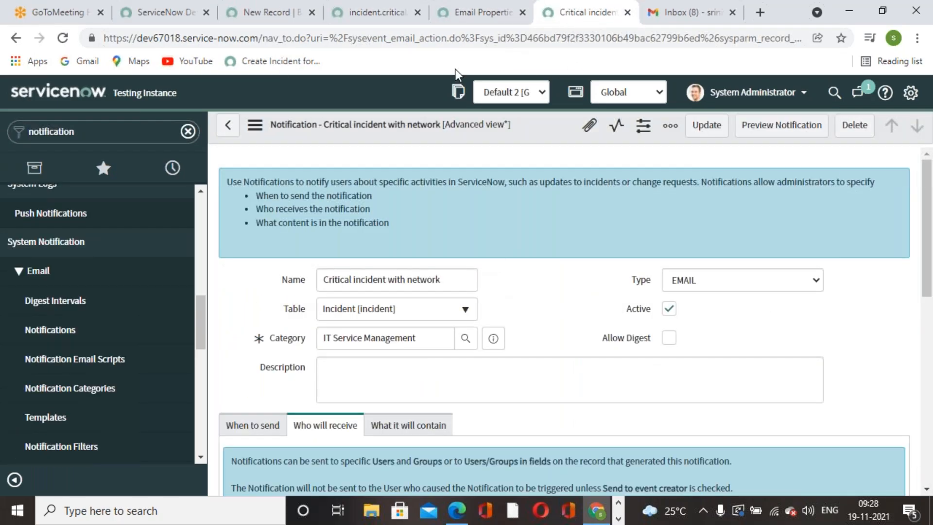
pyautogui.click(460, 22)
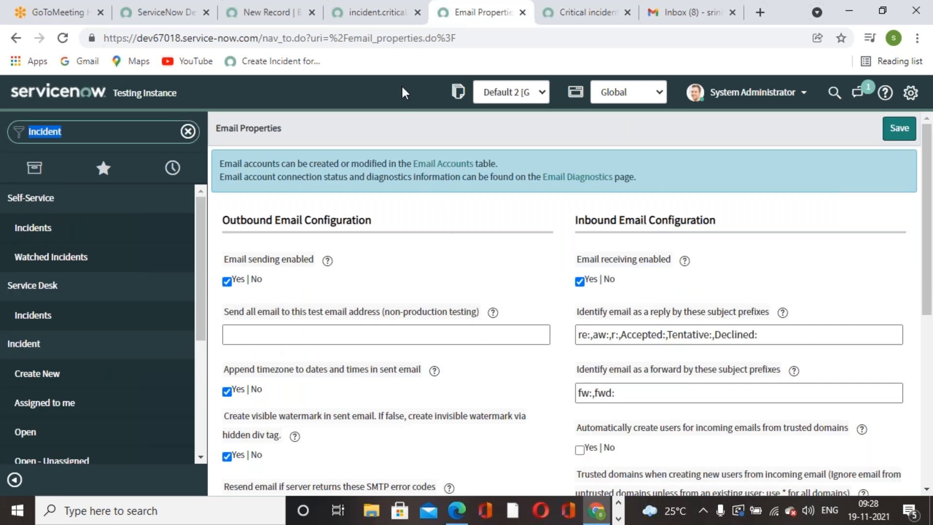
pyautogui.click(396, 23)
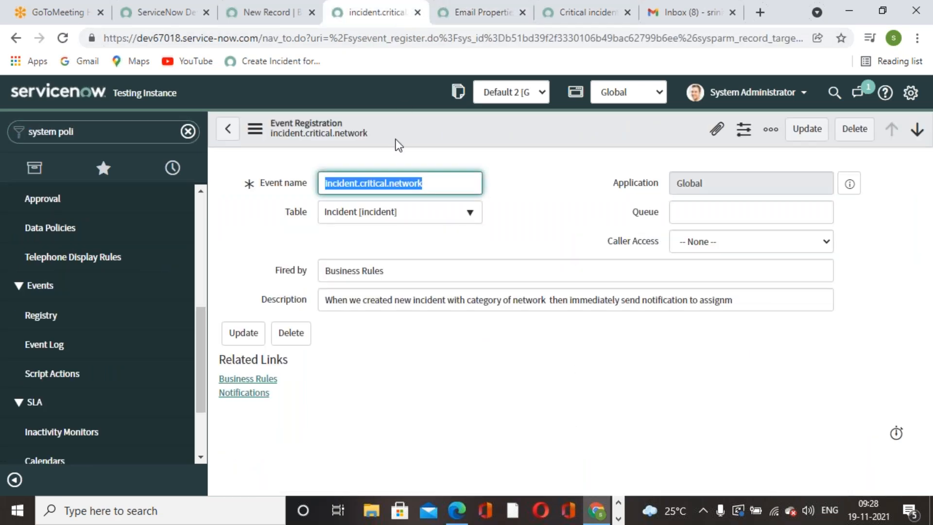
pyautogui.click(253, 17)
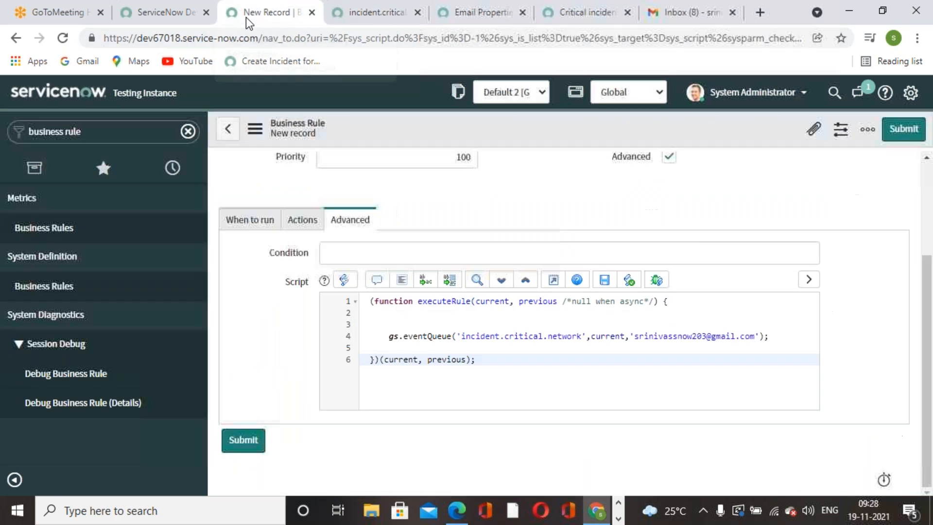
# On When to run, add the filter condition Category is Network.
pyautogui.scroll(3, 402, 336)
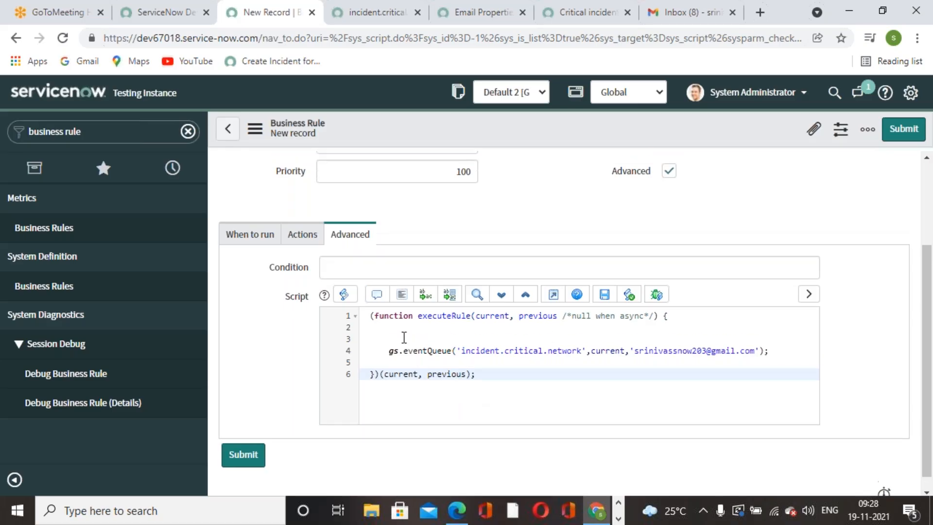
pyautogui.click(263, 358)
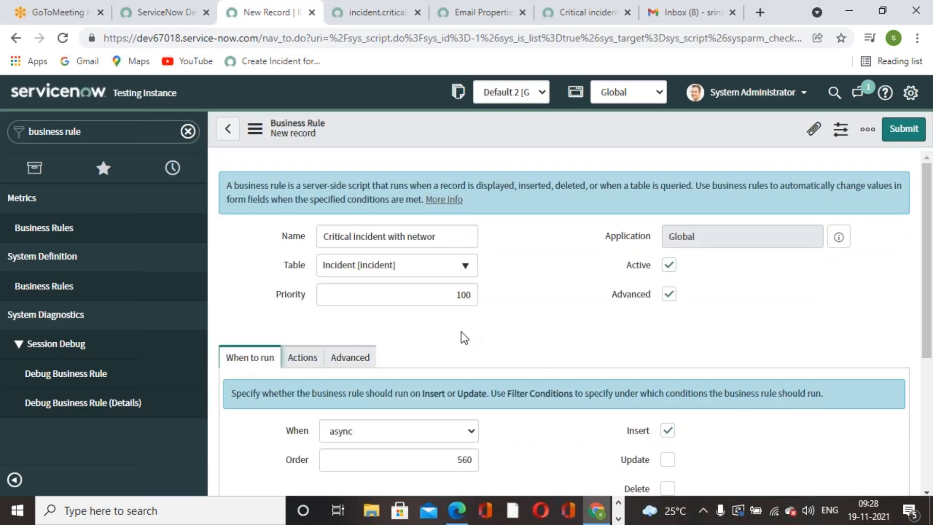
pyautogui.scroll(-4, 464, 340)
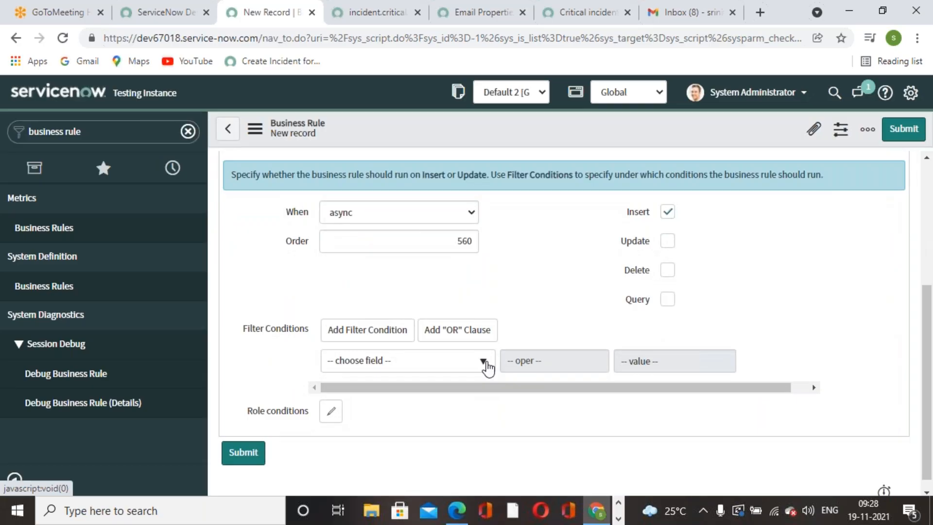
pyautogui.click(484, 361)
pyautogui.write('cate')
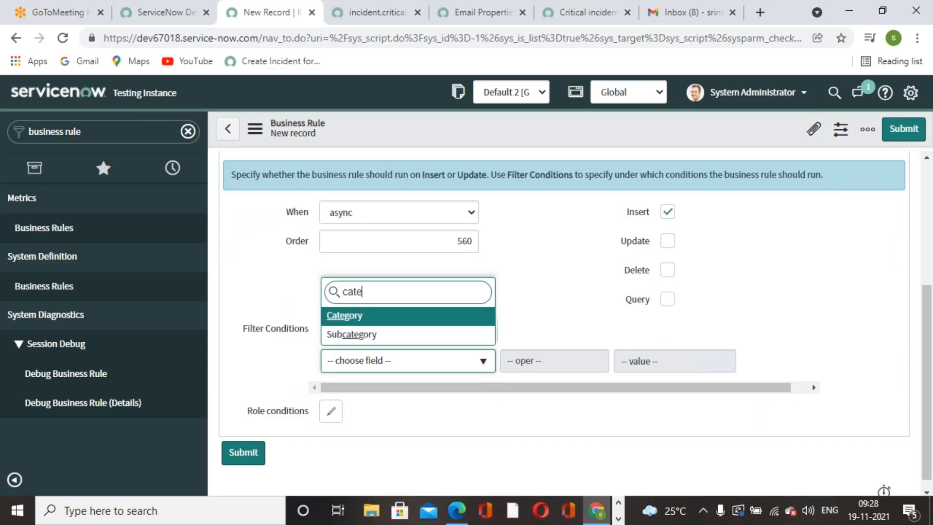
pyautogui.click(431, 321)
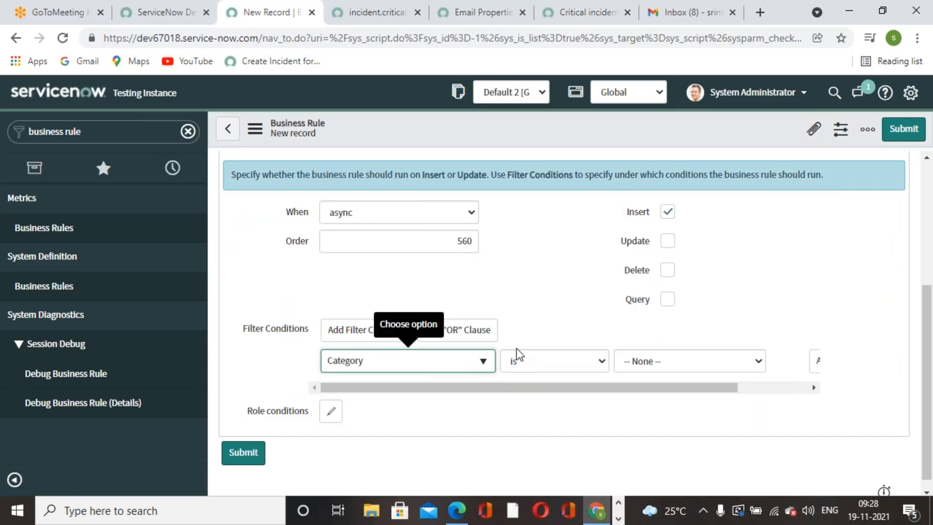
pyautogui.click(679, 366)
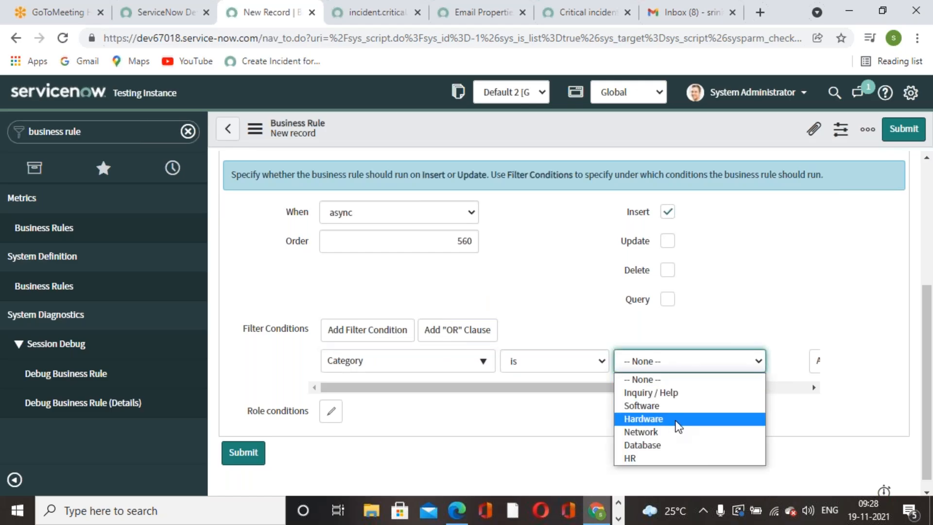
pyautogui.click(661, 433)
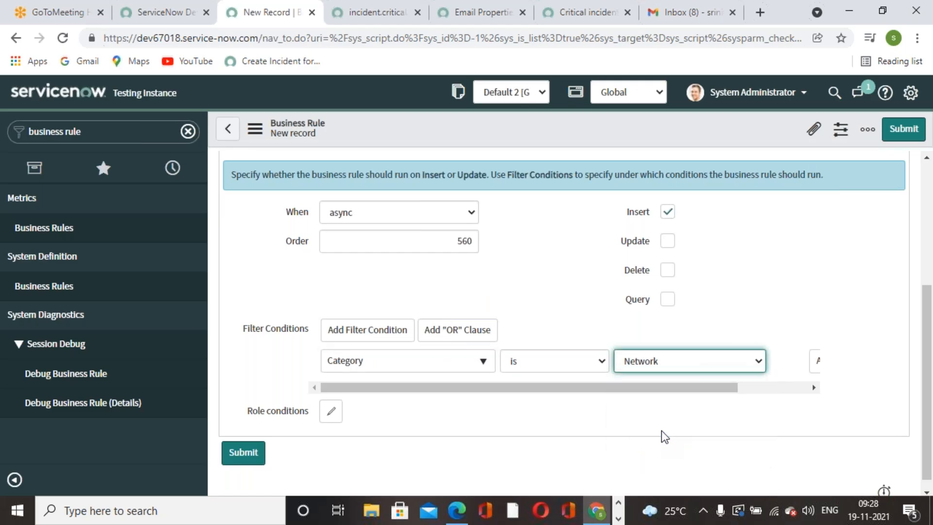
# Save the business rule from the form header's context menu.
pyautogui.scroll(5, 662, 430)
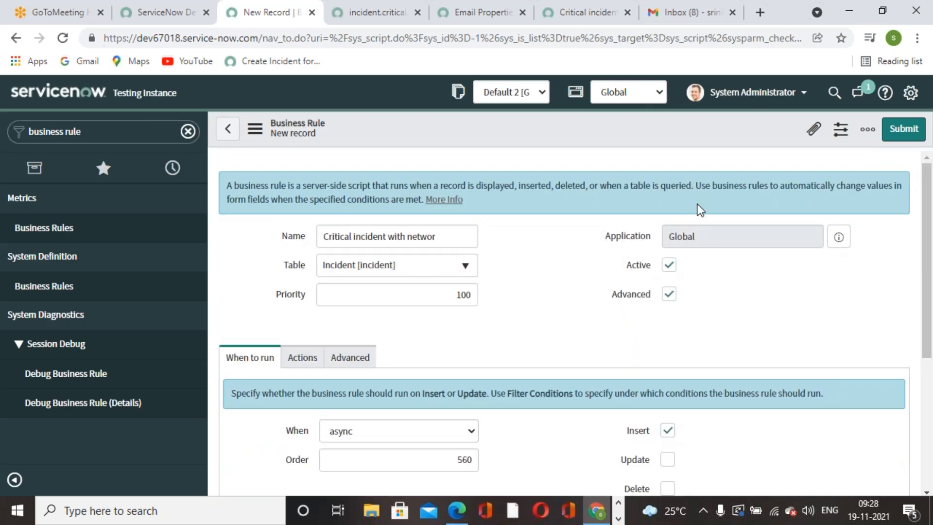
pyautogui.rightClick(709, 141)
pyautogui.click(735, 149)
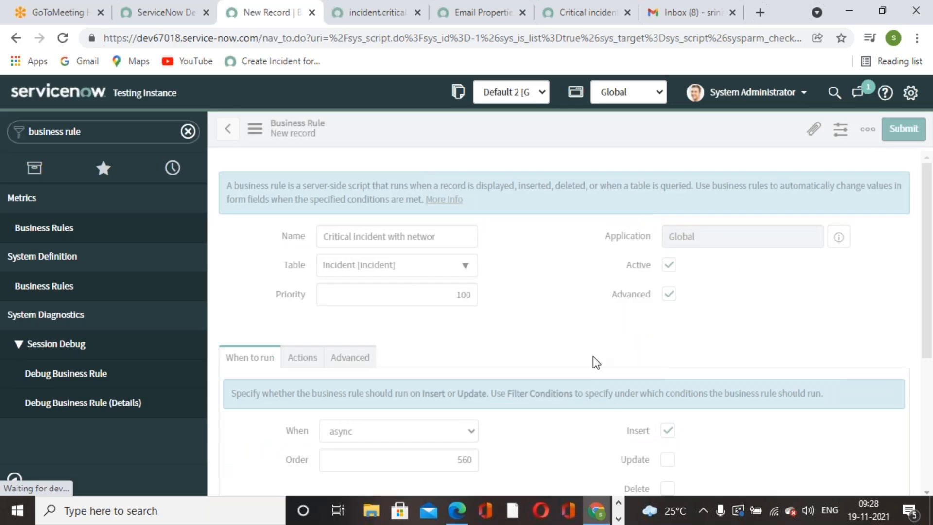
pyautogui.scroll(-5, 593, 357)
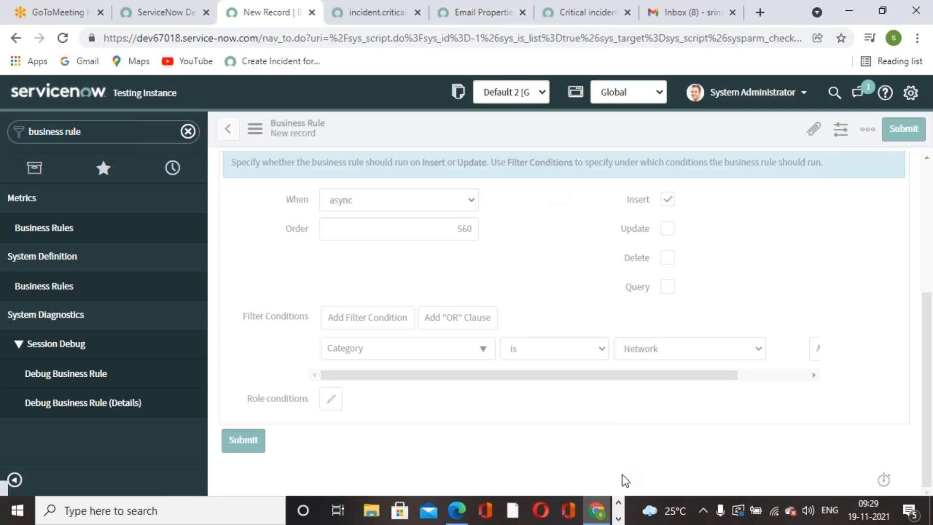
pyautogui.click(464, 20)
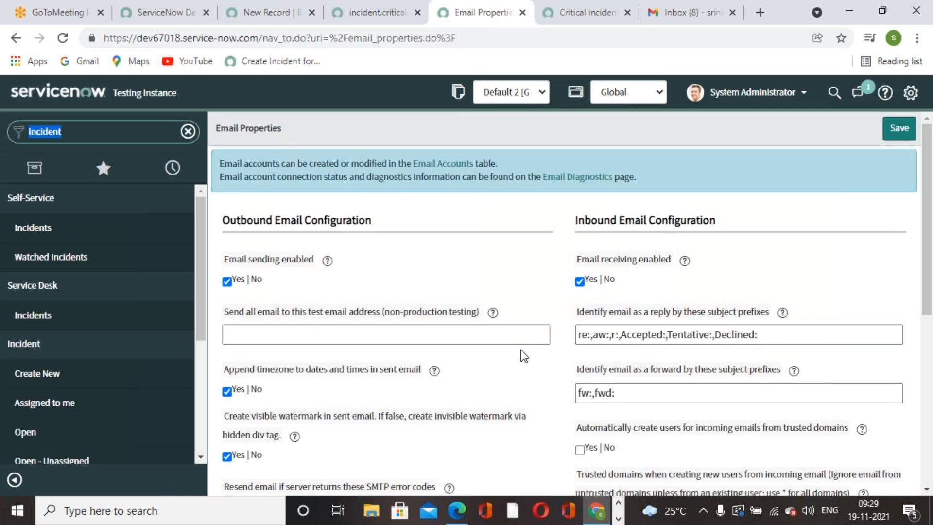
pyautogui.click(398, 23)
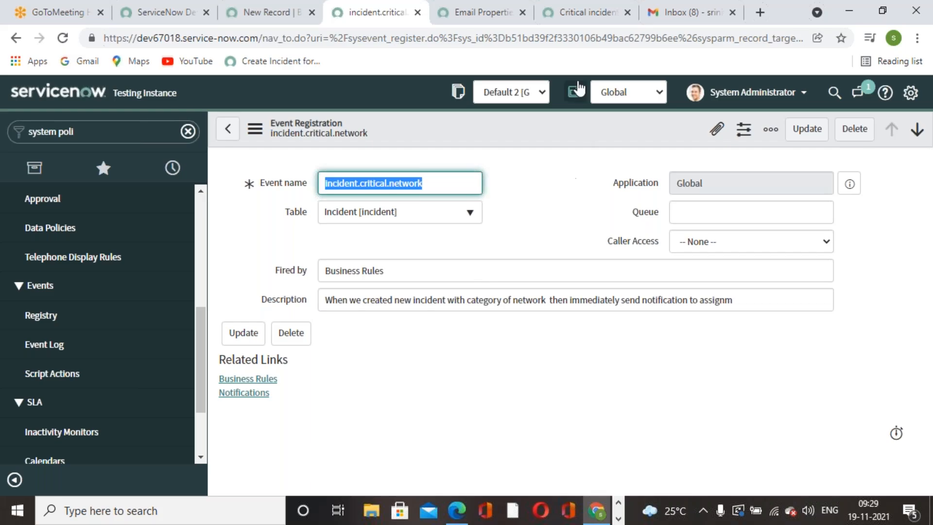
pyautogui.click(574, 22)
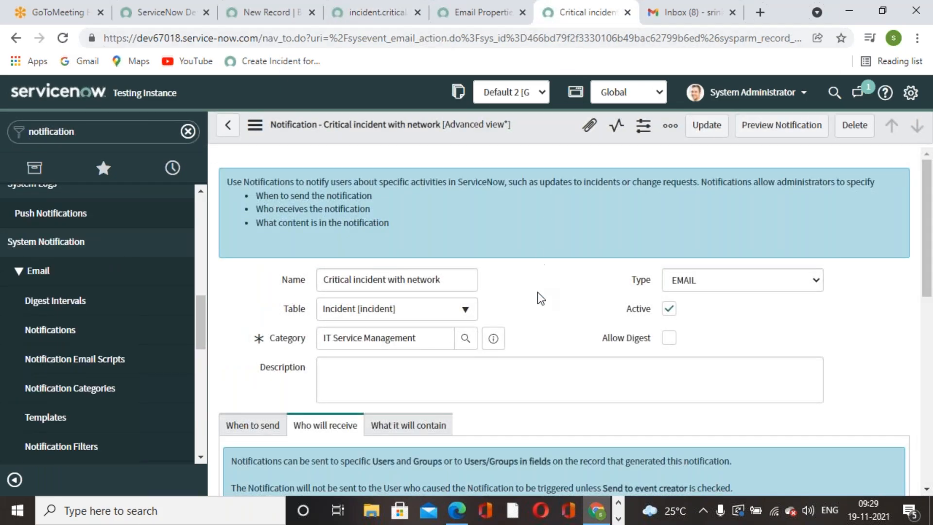
pyautogui.scroll(-8, 537, 294)
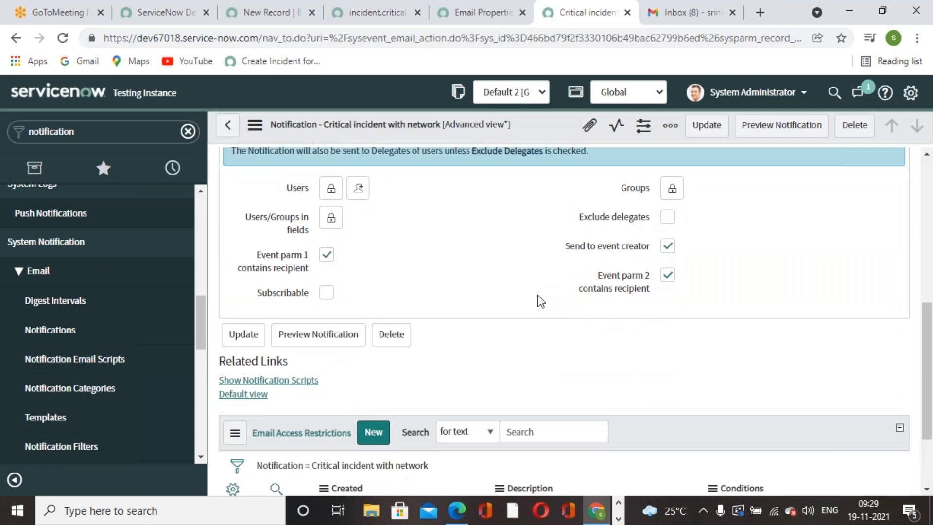
pyautogui.scroll(8, 537, 295)
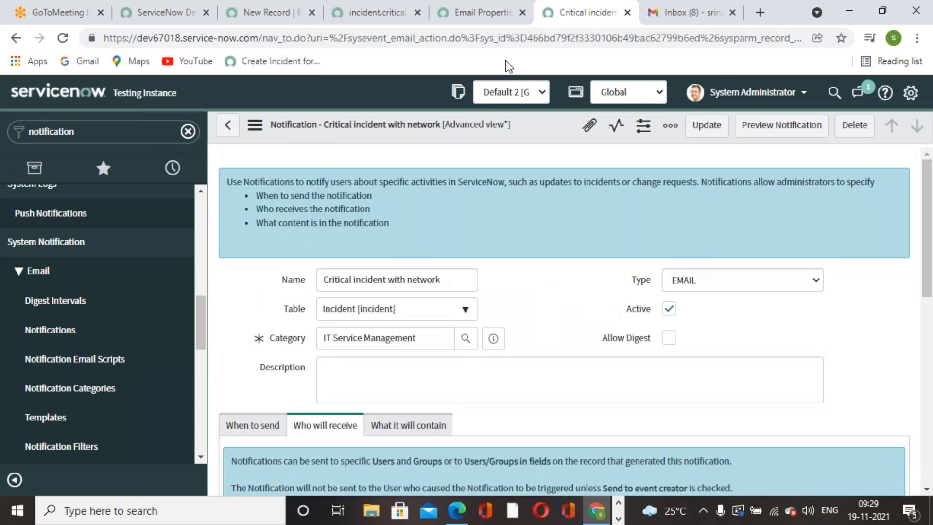
pyautogui.click(491, 20)
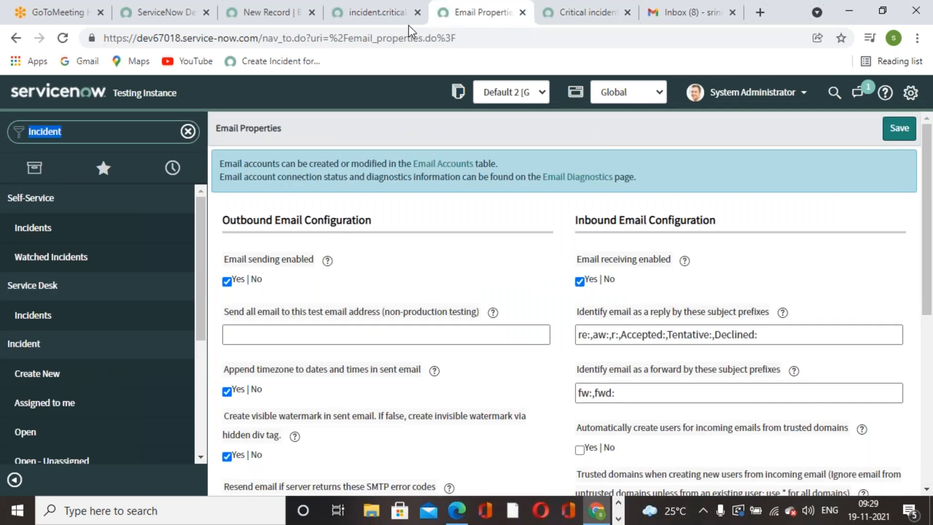
pyautogui.click(407, 21)
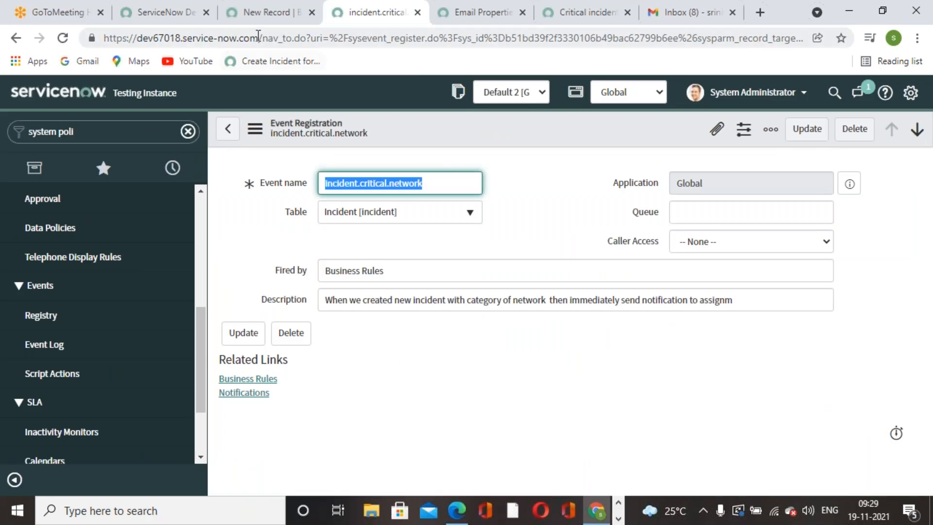
pyautogui.click(252, 15)
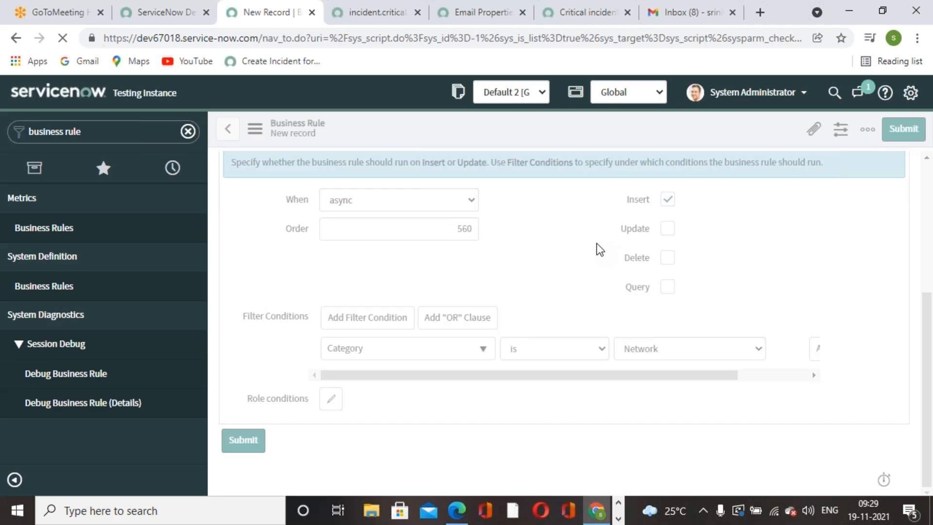
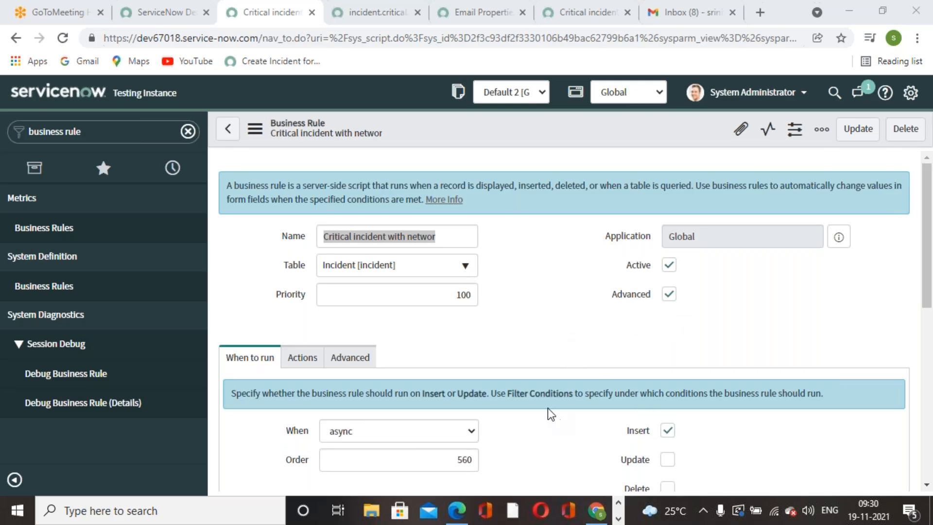
# Scroll through the async Network business rule and its Advanced script that queues incident.critical.network.
pyautogui.scroll(-7, 503, 287)
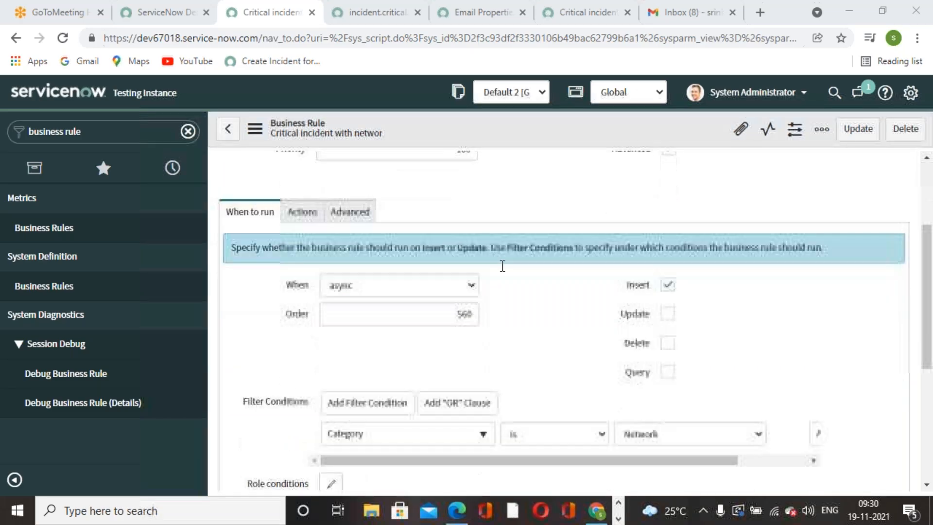
pyautogui.scroll(4, 502, 275)
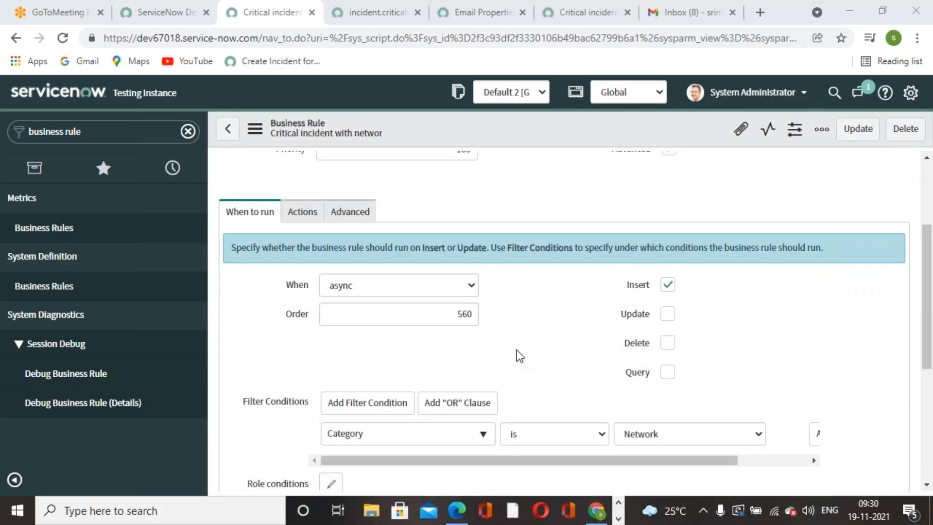
pyautogui.scroll(-1, 377, 389)
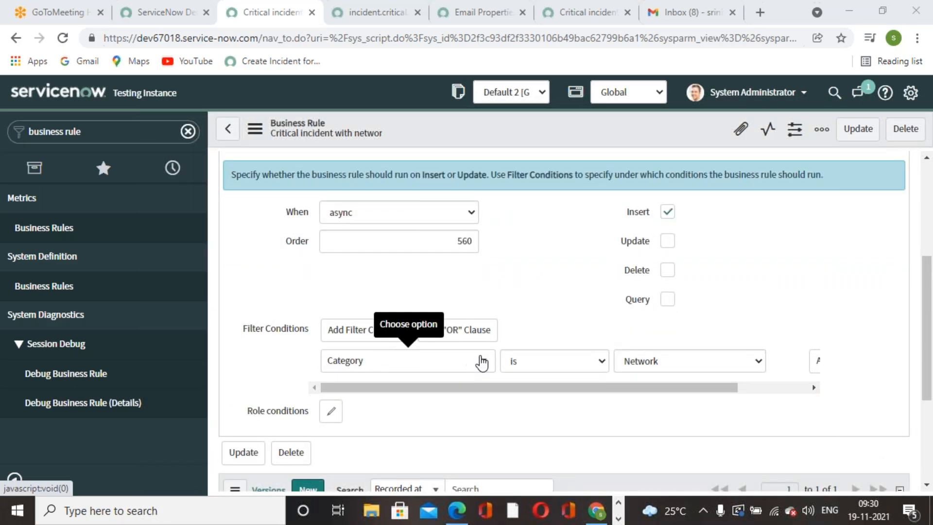
pyautogui.scroll(1, 533, 276)
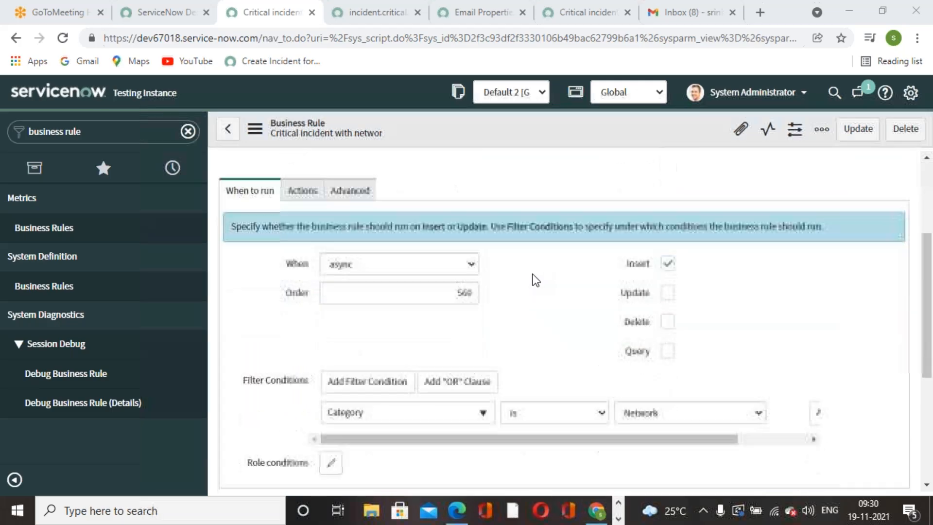
pyautogui.scroll(-2, 486, 316)
pyautogui.scroll(-2, 474, 325)
pyautogui.scroll(6, 440, 327)
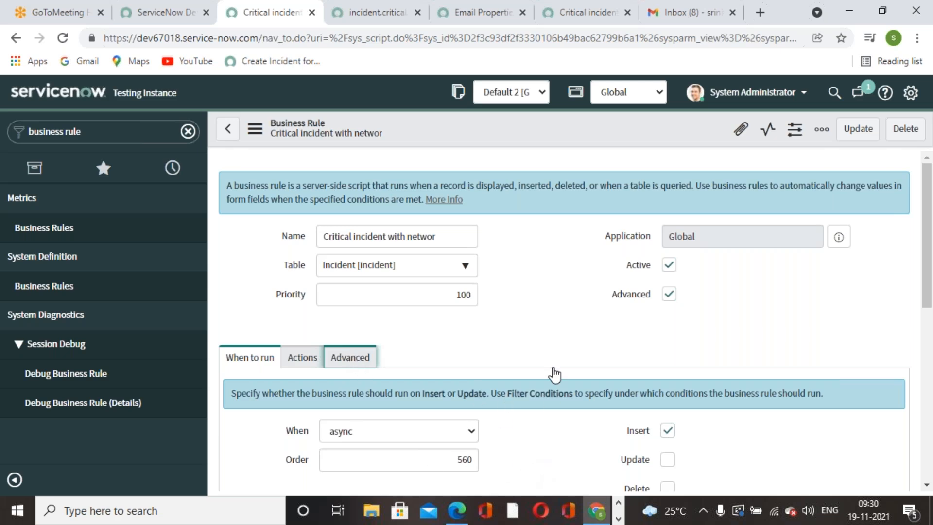
pyautogui.press('Return')
pyautogui.scroll(-5, 556, 360)
pyautogui.scroll(2, 560, 346)
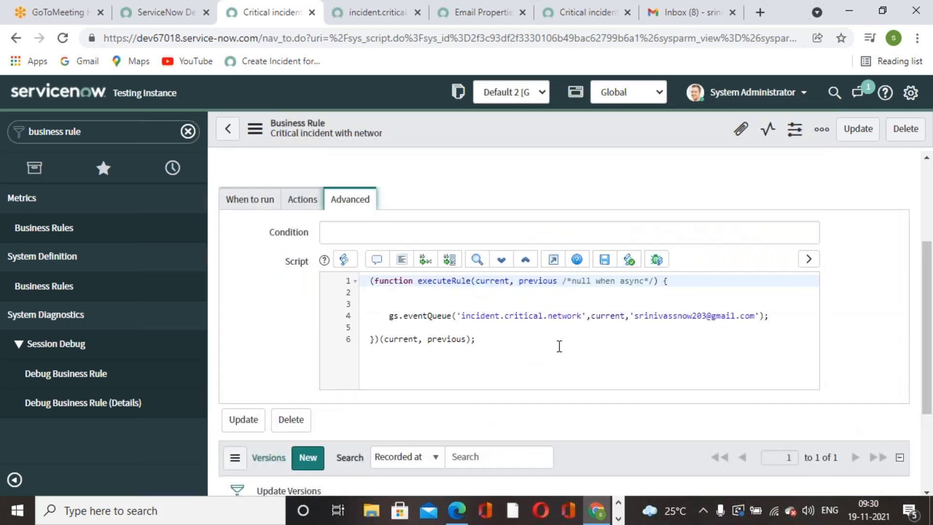
pyautogui.scroll(3, 559, 346)
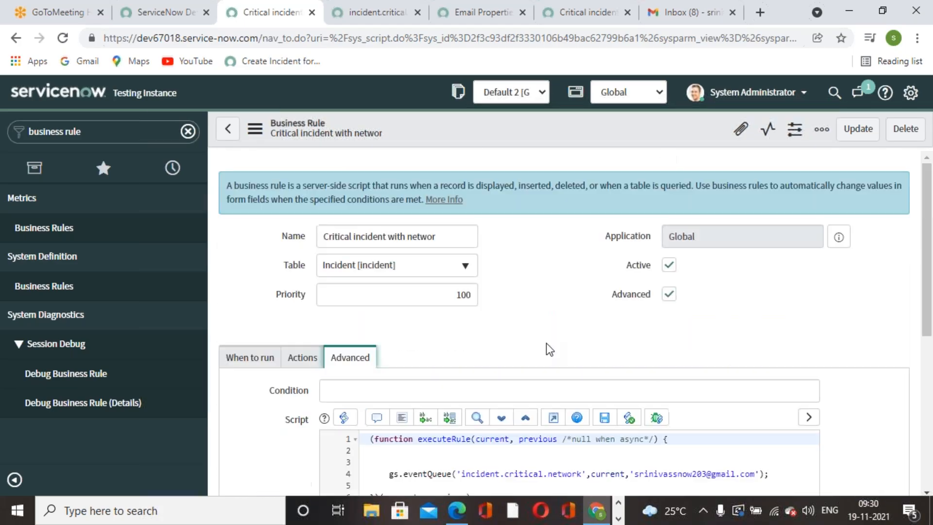
# Check the Event Registration and Email Properties pages, then filter the navigator for 'incident'.
pyautogui.click(396, 24)
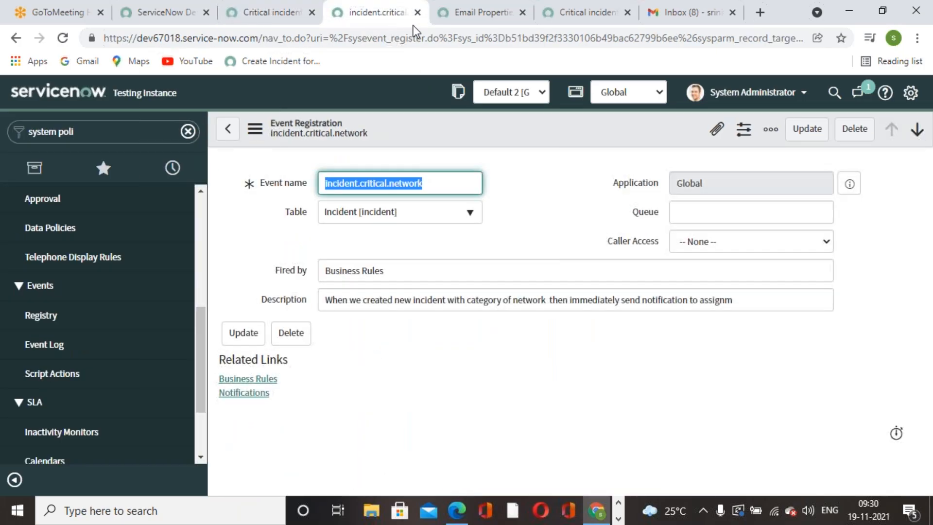
pyautogui.click(448, 23)
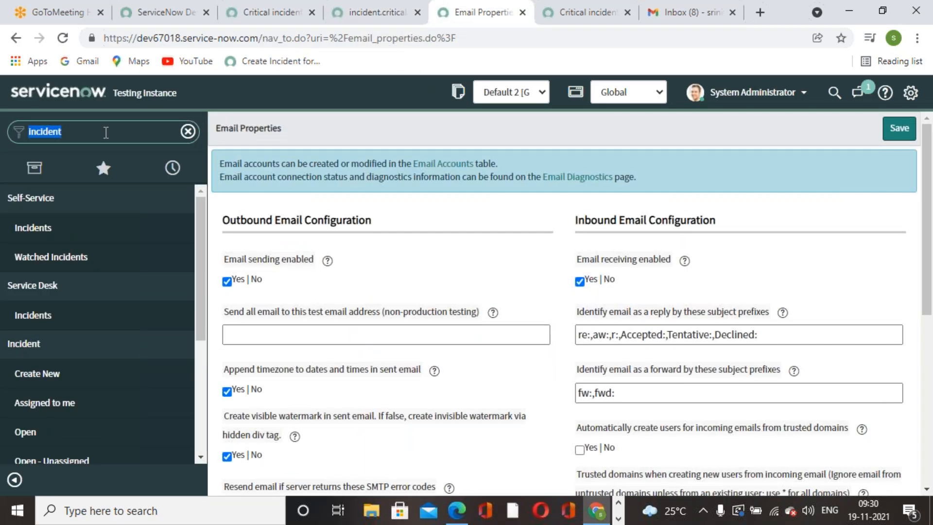
pyautogui.write('inciden')
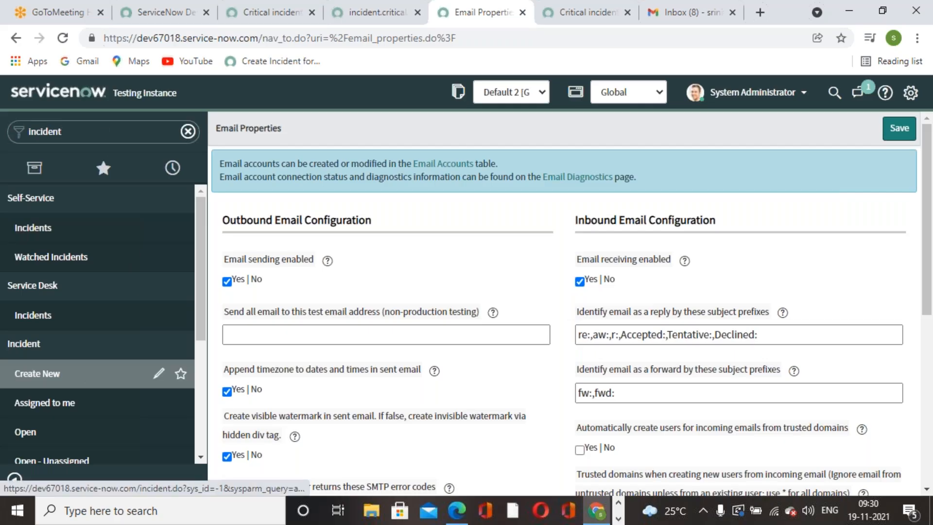
# Submit incident INC0010070 with a looked-up caller, short description 'Issue with networking' and category Network.
pyautogui.click(106, 376)
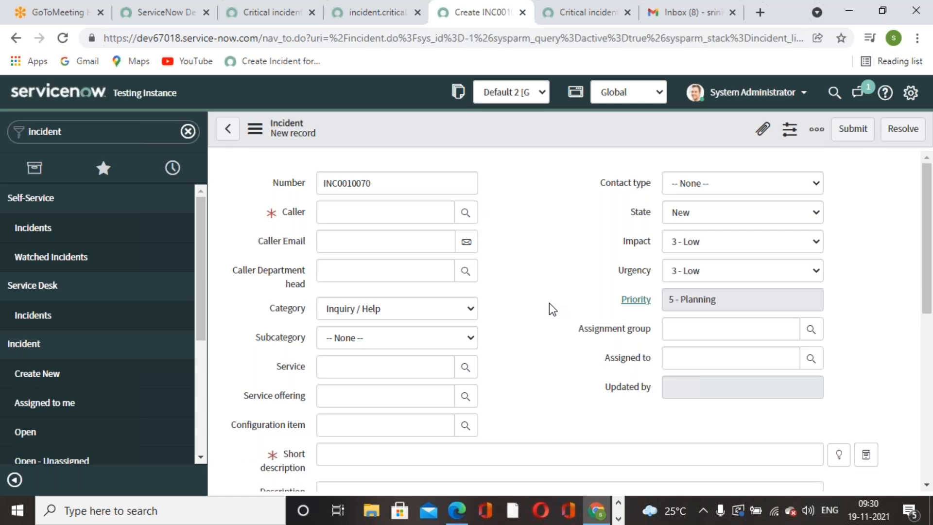
pyautogui.click(473, 217)
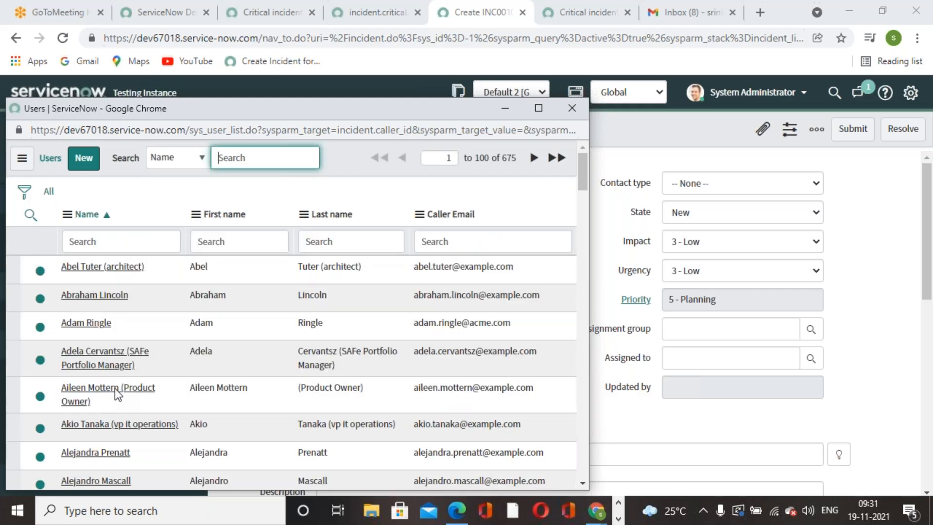
pyautogui.click(94, 295)
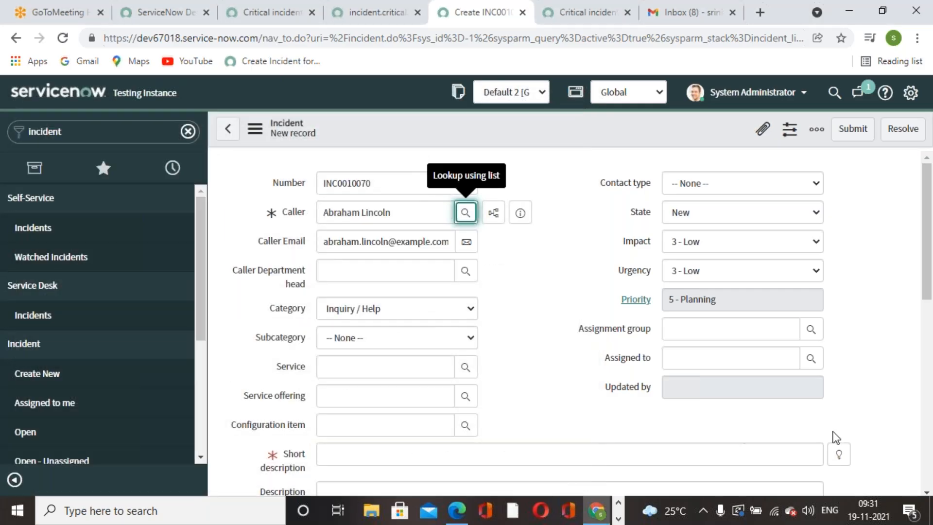
pyautogui.click(839, 454)
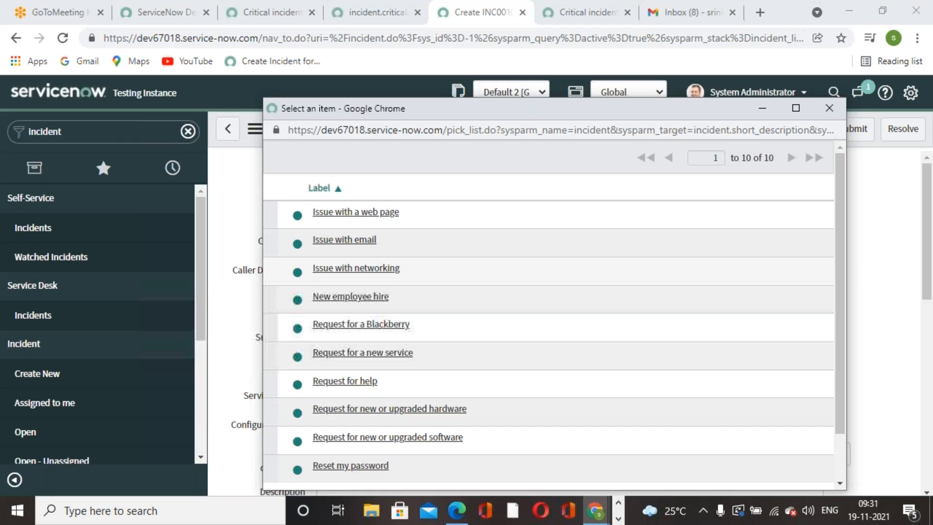
pyautogui.click(352, 270)
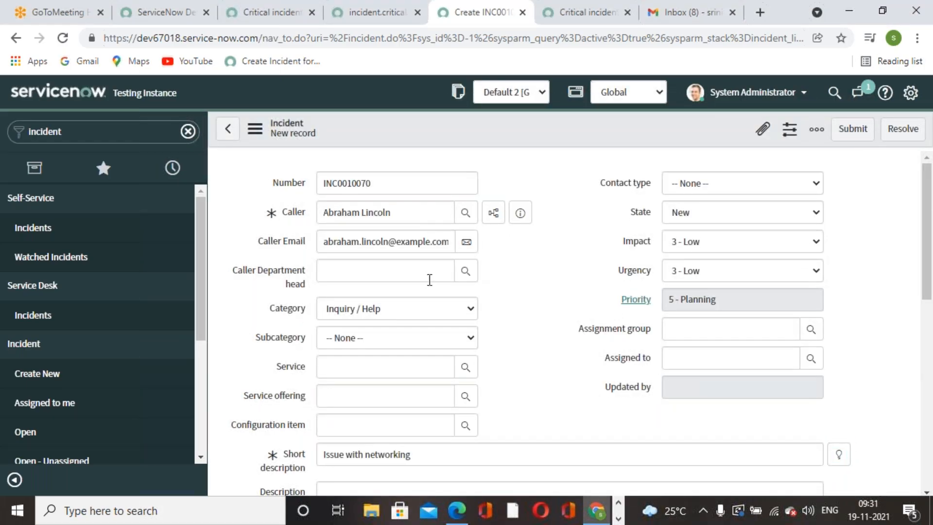
pyautogui.click(467, 306)
pyautogui.click(384, 379)
pyautogui.click(851, 129)
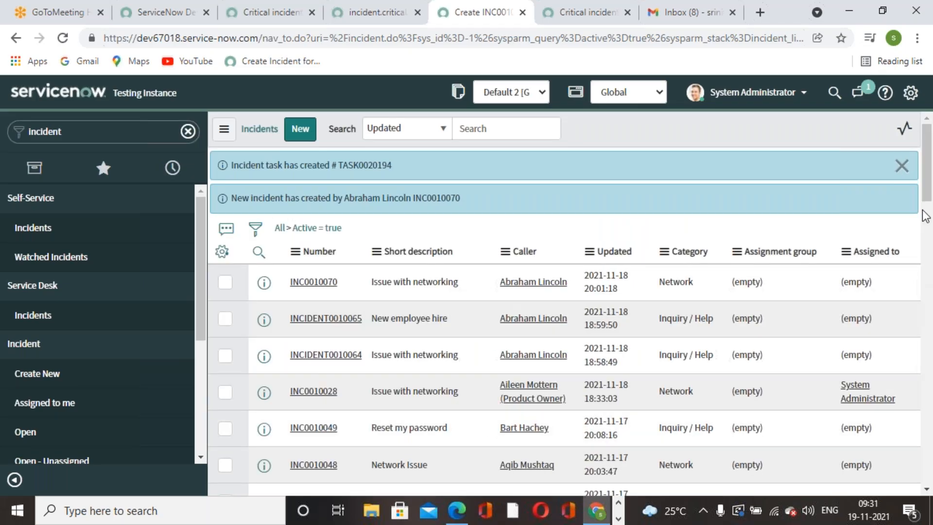
# Dismiss the ServiceNow messages, switch to Gmail and reload the inbox.
pyautogui.click(901, 165)
pyautogui.click(701, 7)
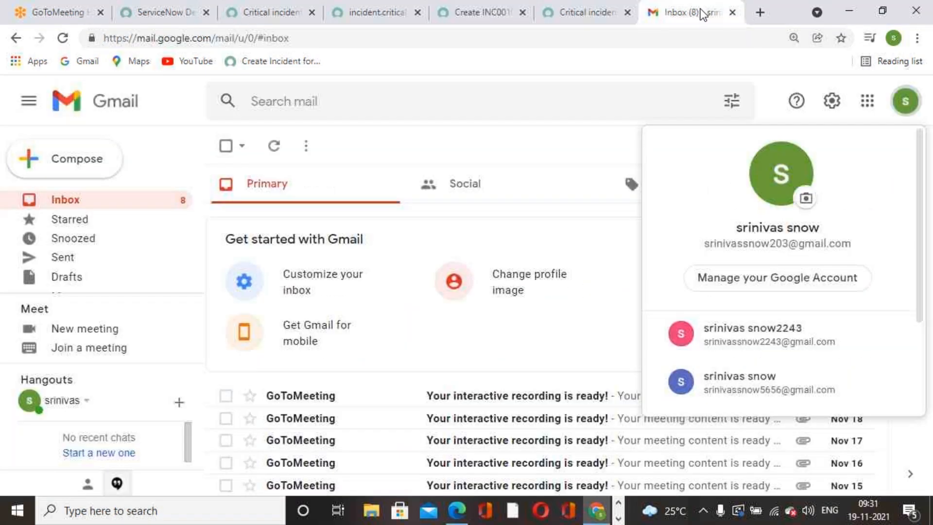
pyautogui.click(603, 156)
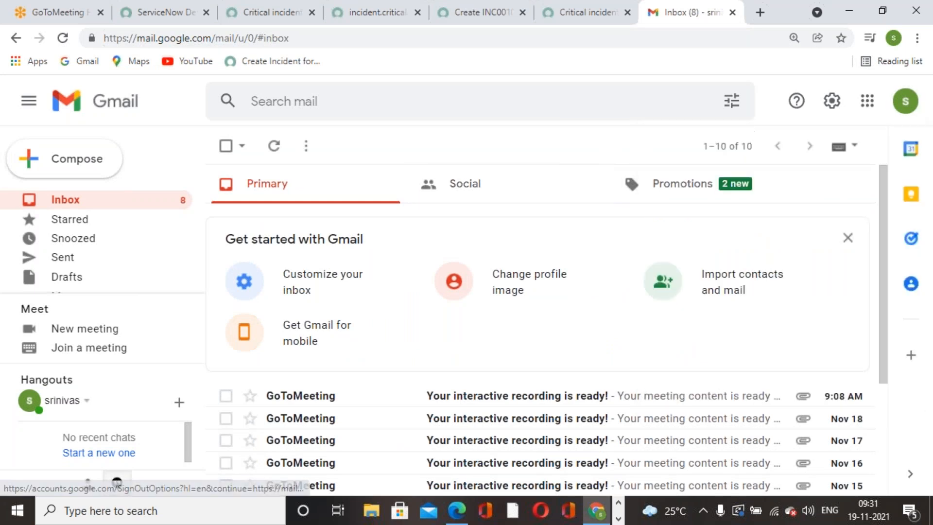
pyautogui.click(62, 38)
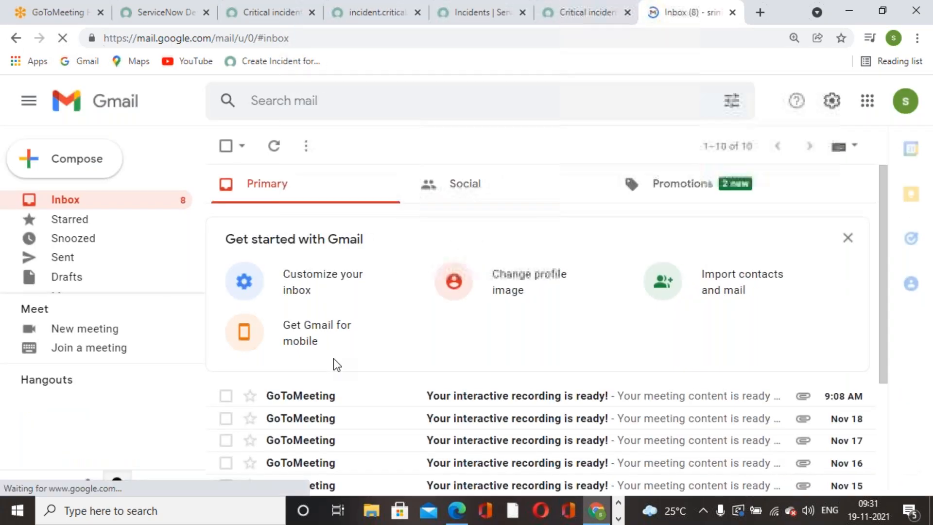
pyautogui.click(848, 239)
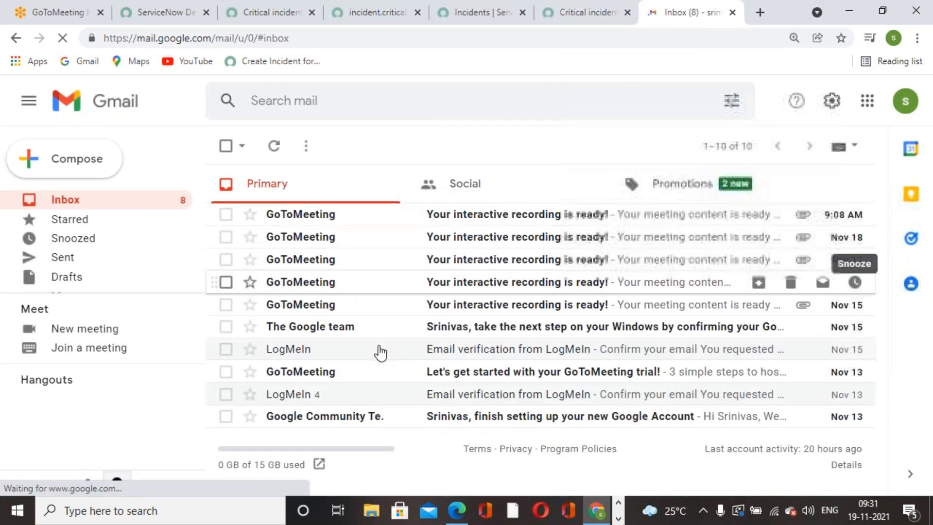
# Delete all ten existing inbox mails, including the GoToMeeting, Google team and LogMeIn messages.
pyautogui.click(226, 215)
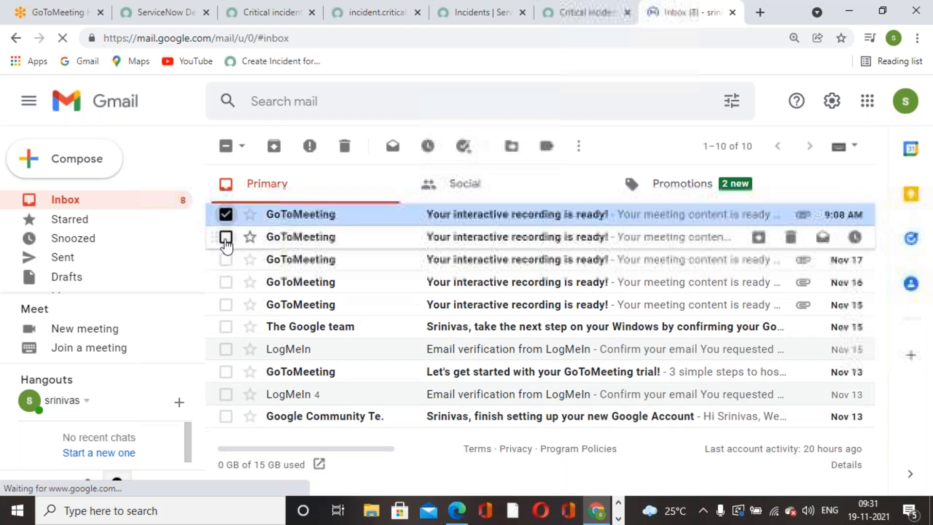
pyautogui.click(225, 236)
pyautogui.click(225, 260)
pyautogui.click(225, 282)
pyautogui.click(225, 304)
pyautogui.click(226, 327)
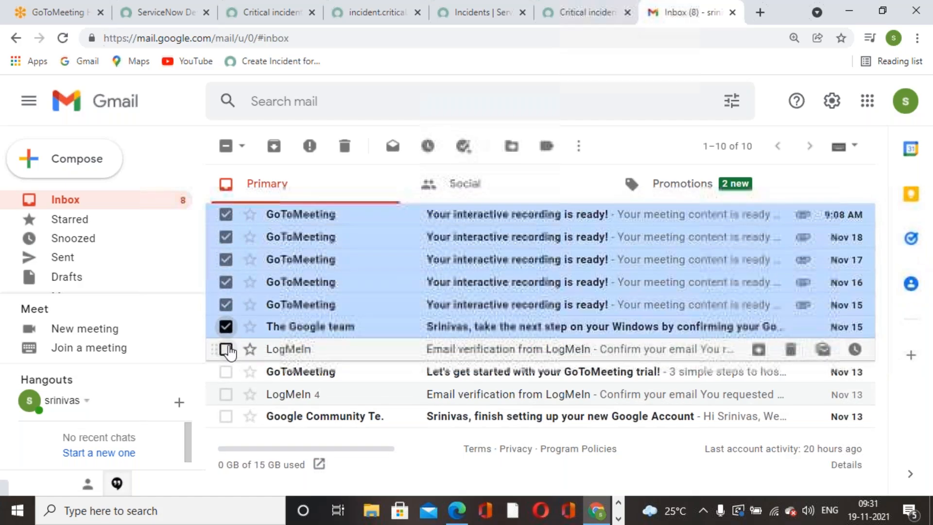
pyautogui.click(225, 349)
pyautogui.click(225, 371)
pyautogui.click(226, 394)
pyautogui.click(225, 416)
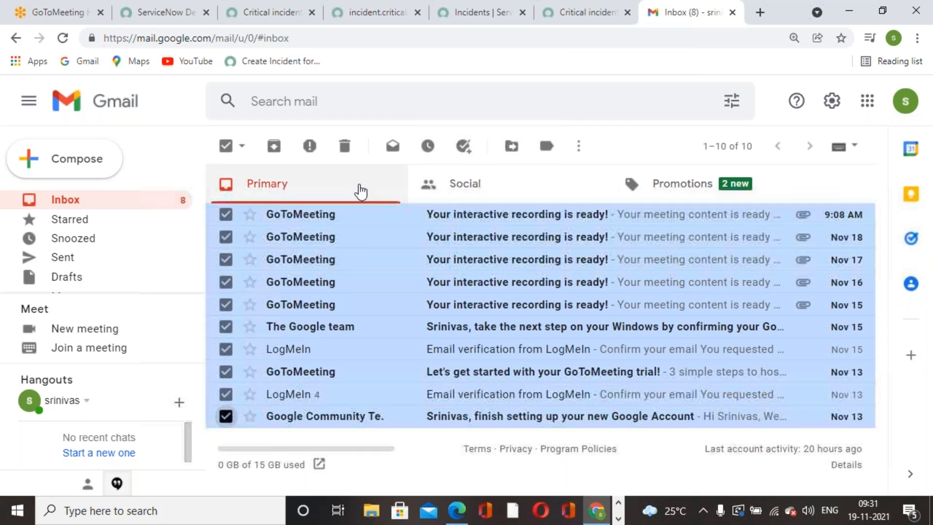
pyautogui.click(345, 146)
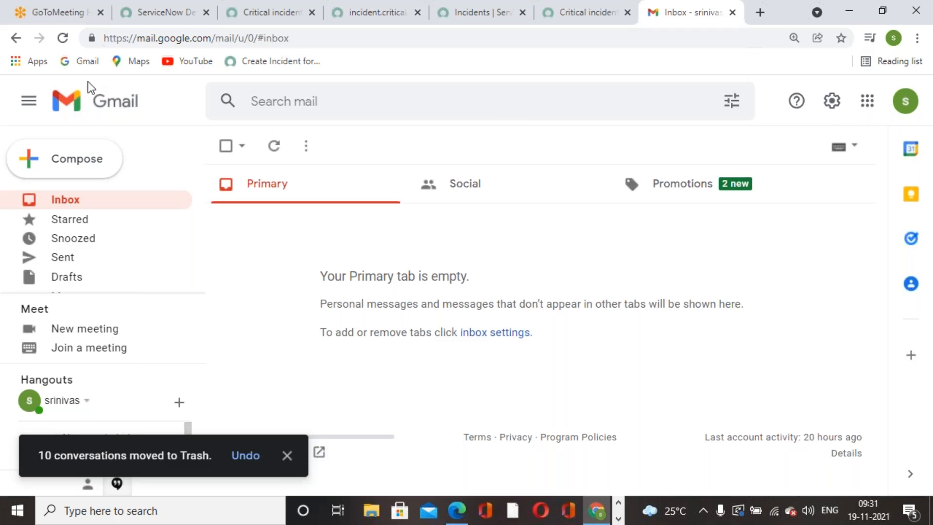
# Reload Gmail and check the Promotions, Social and Primary tabs for the notification.
pyautogui.click(67, 41)
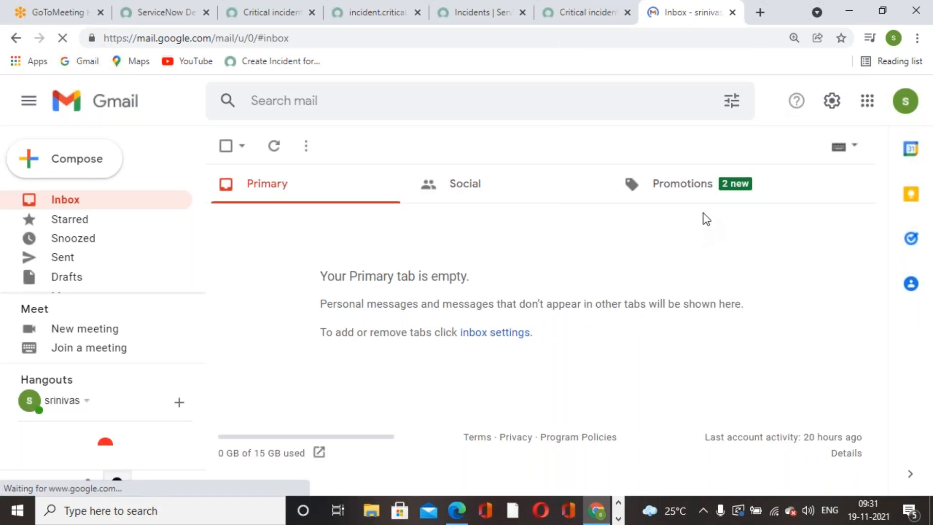
pyautogui.click(698, 194)
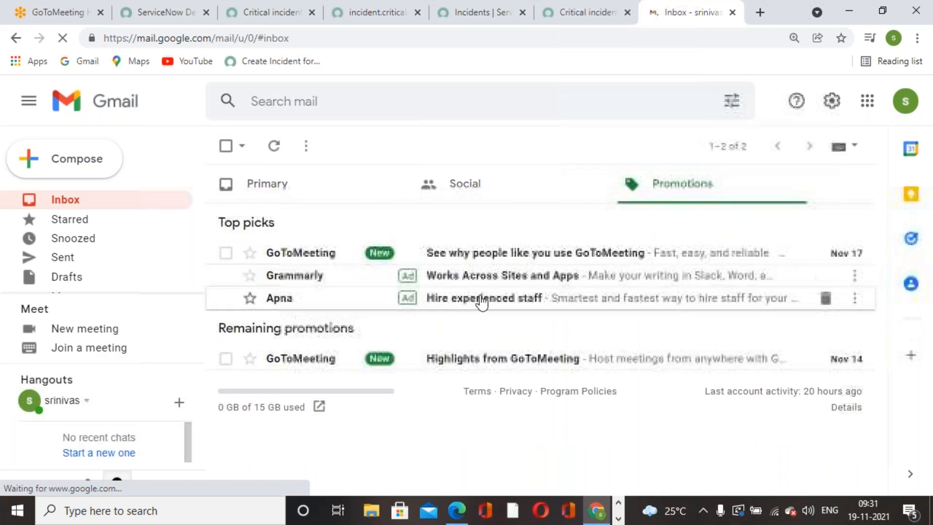
pyautogui.click(484, 192)
pyautogui.click(329, 187)
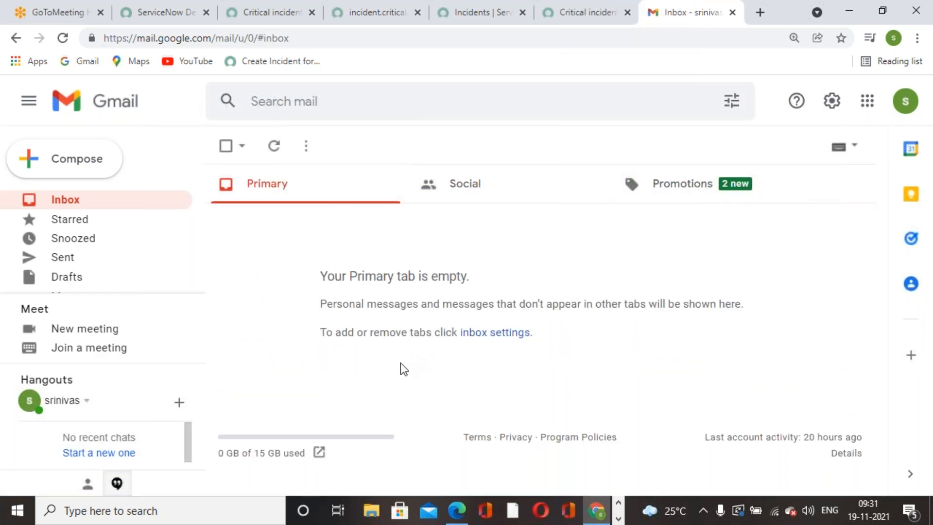
pyautogui.scroll(-1, 117, 278)
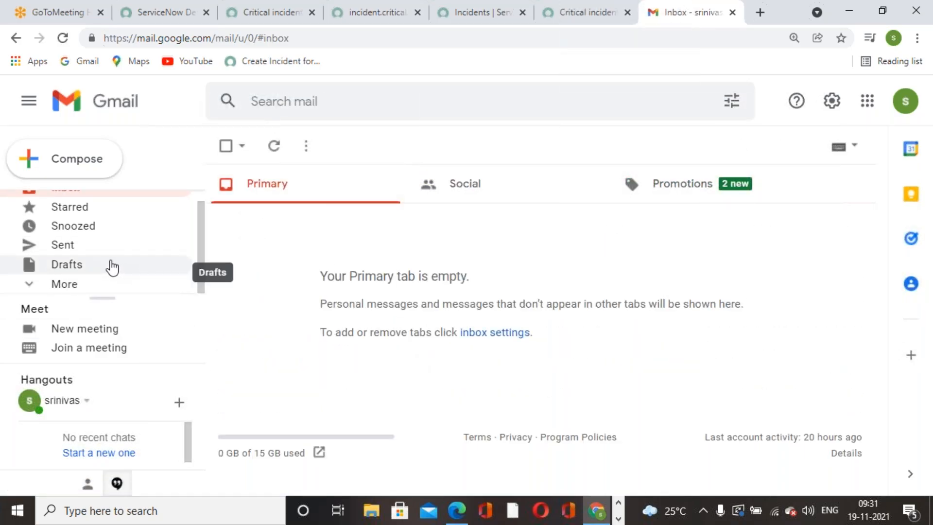
# Check the Sent, Spam and Trash folders, then go back to the business rule in ServiceNow.
pyautogui.click(100, 252)
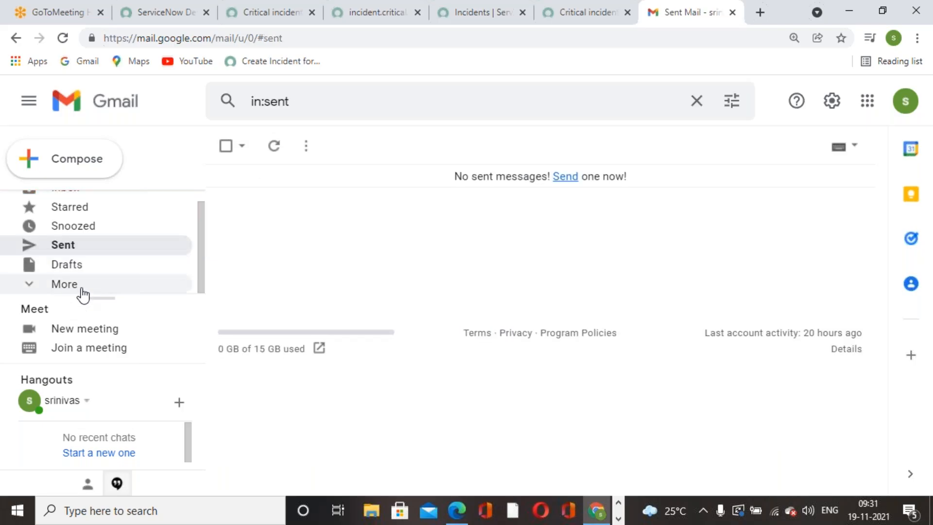
pyautogui.click(63, 287)
pyautogui.scroll(-4, 76, 272)
pyautogui.scroll(2, 79, 275)
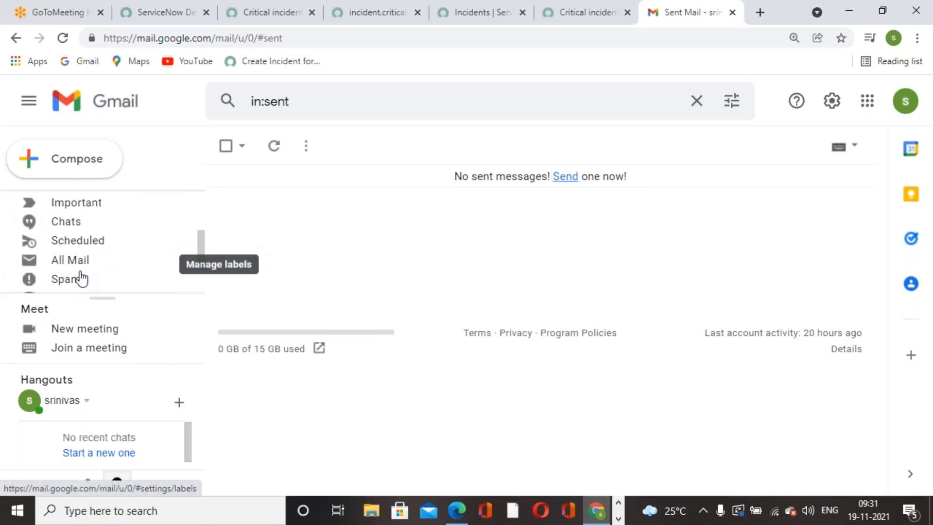
pyautogui.scroll(-2, 80, 278)
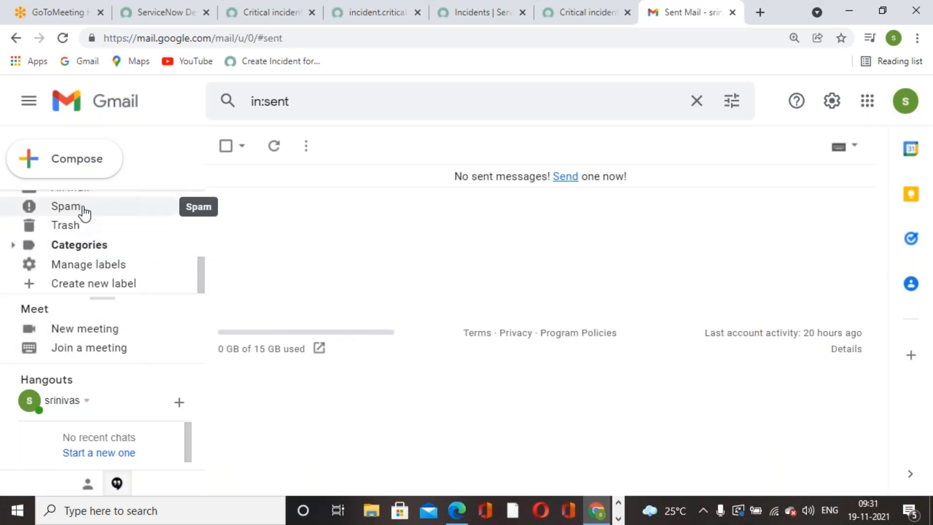
pyautogui.click(86, 214)
pyautogui.click(82, 229)
pyautogui.click(65, 207)
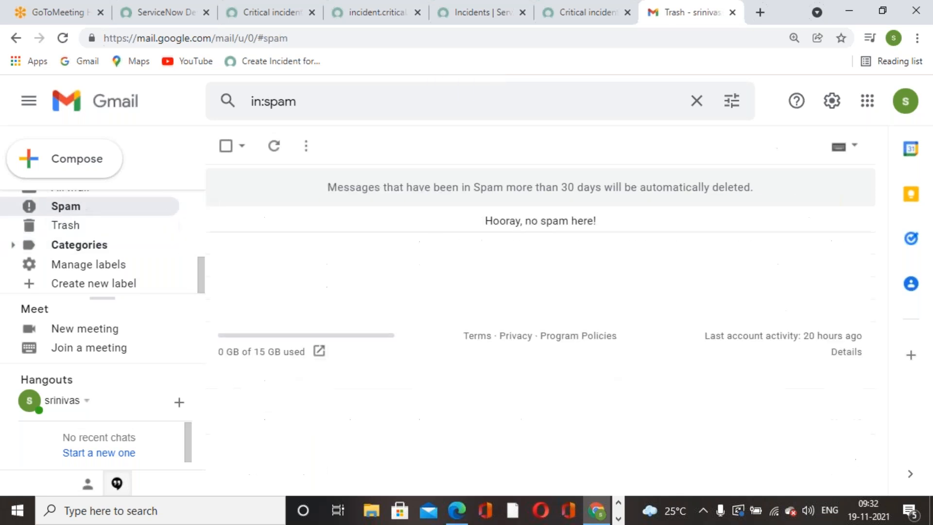
pyautogui.scroll(5, 126, 267)
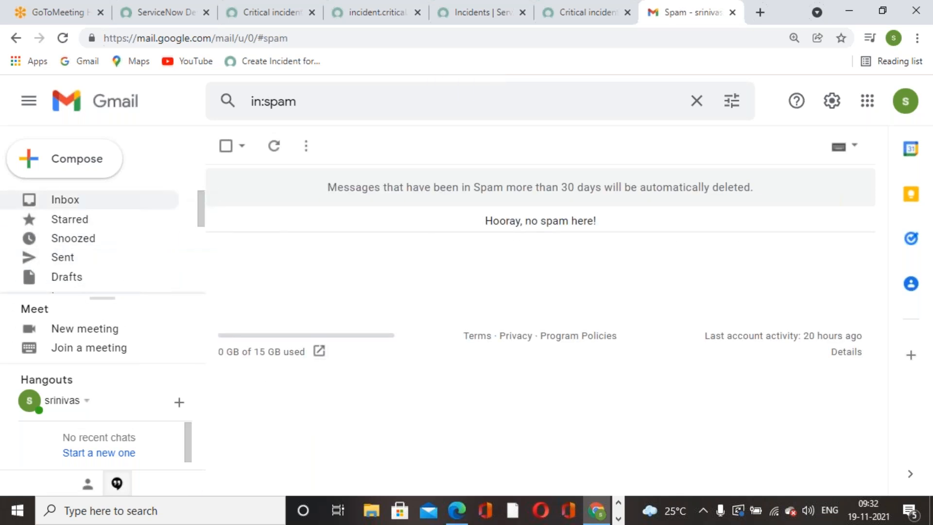
pyautogui.click(87, 202)
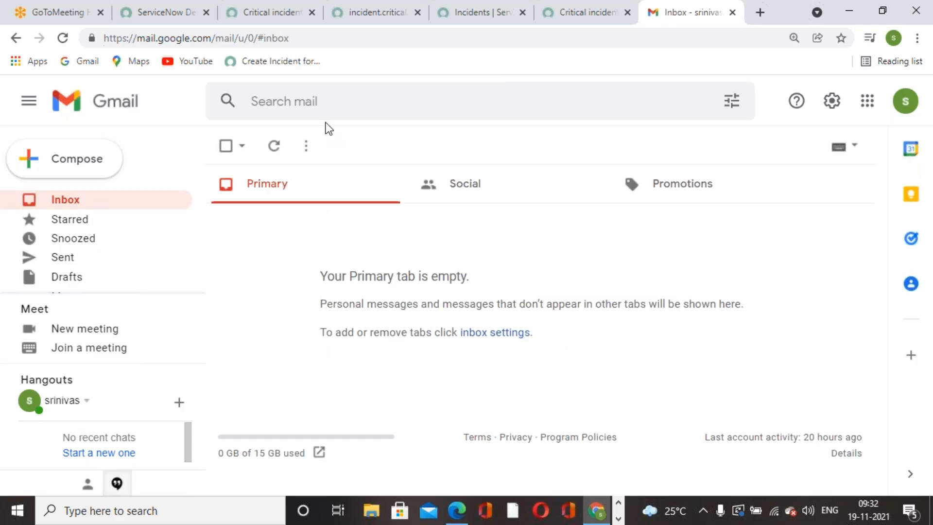
pyautogui.click(243, 14)
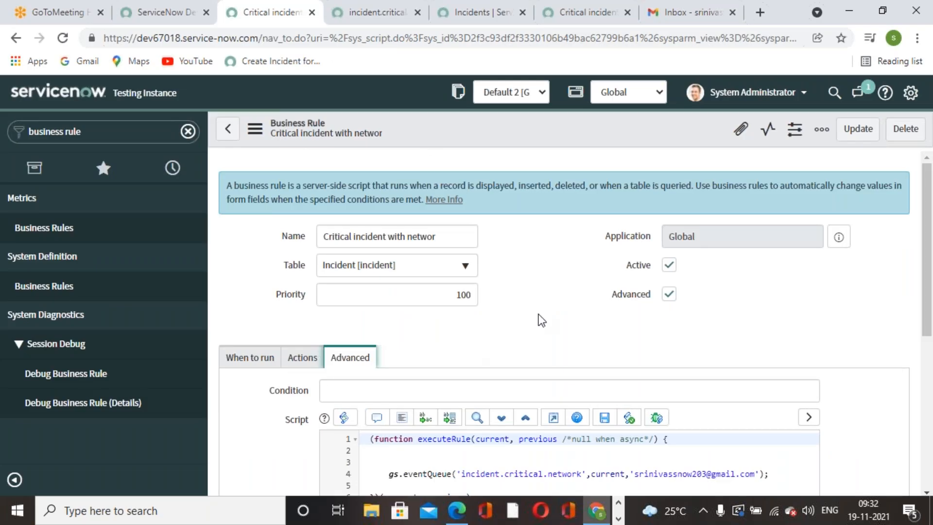
# Reload the Gmail inbox, which still shows no notification email.
pyautogui.scroll(-3, 505, 284)
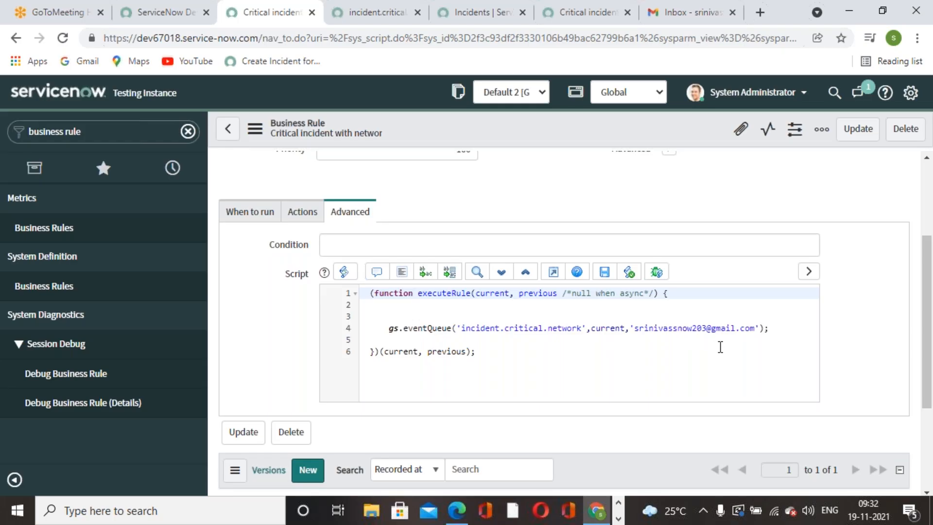
pyautogui.click(688, 14)
pyautogui.click(63, 37)
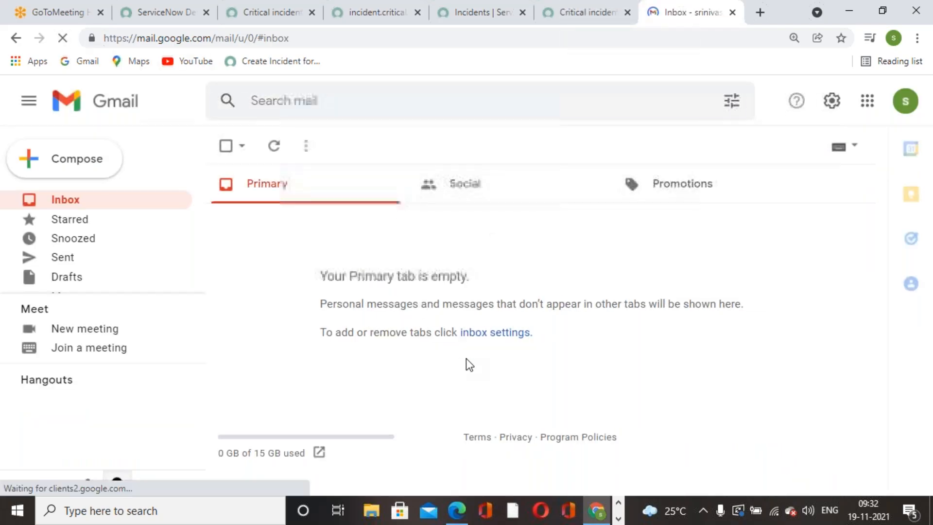
# Open the notification's When to send section, showing it fires on incident.critical.network.
pyautogui.click(579, 22)
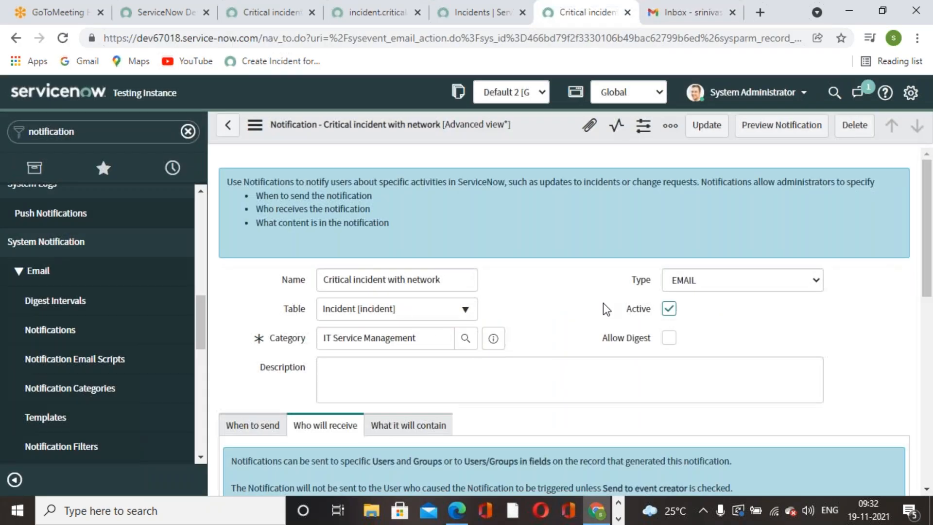
pyautogui.scroll(-2, 587, 299)
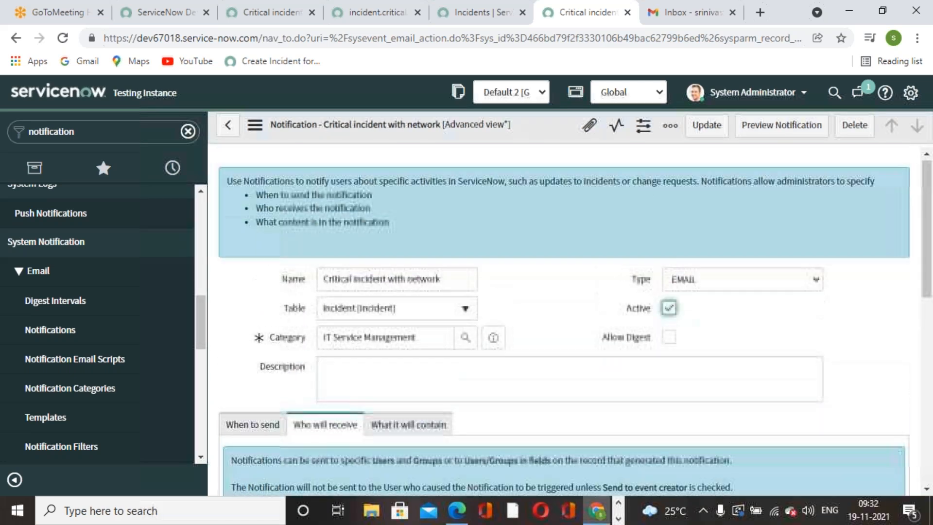
pyautogui.scroll(-2, 637, 306)
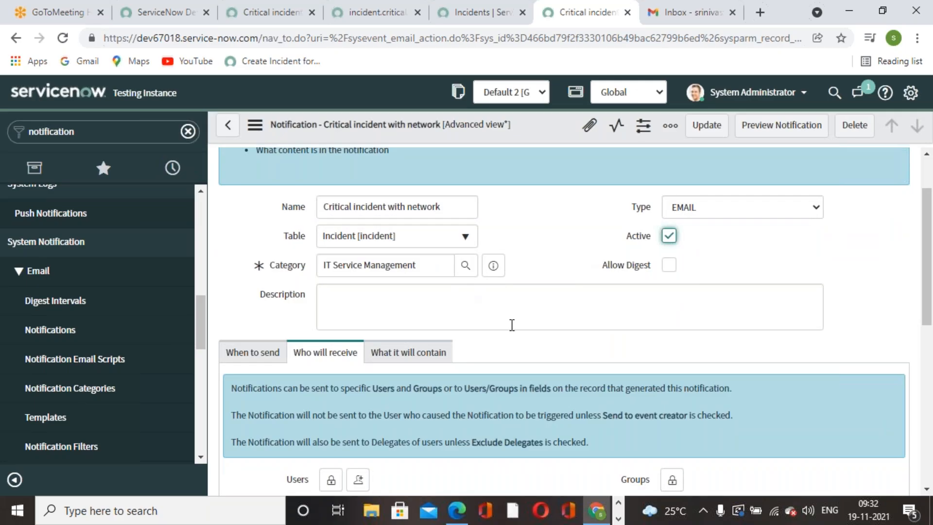
pyautogui.scroll(-3, 452, 328)
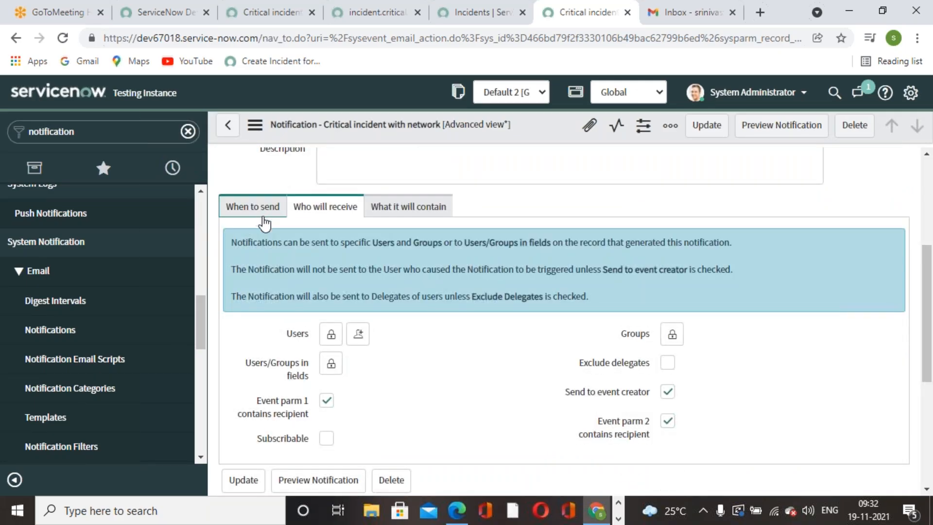
pyautogui.click(267, 206)
pyautogui.scroll(-5, 412, 392)
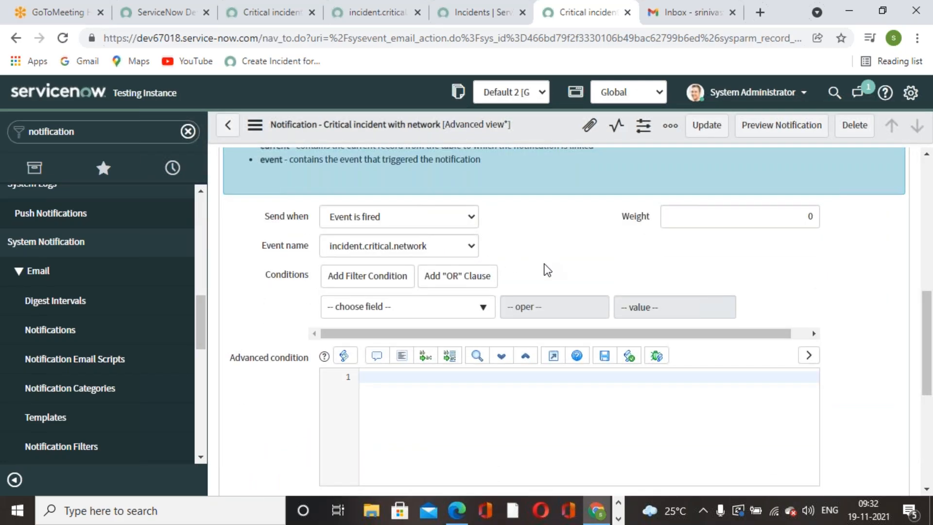
pyautogui.scroll(-3, 442, 379)
# On Who will receive, uncheck Send to event creator and Event parm 2 contains recipient.
pyautogui.scroll(7, 442, 379)
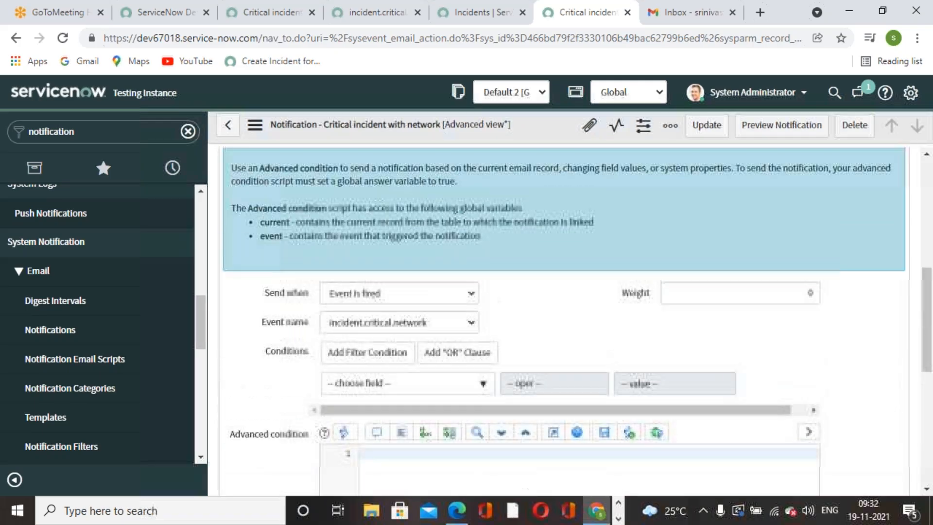
pyautogui.click(343, 214)
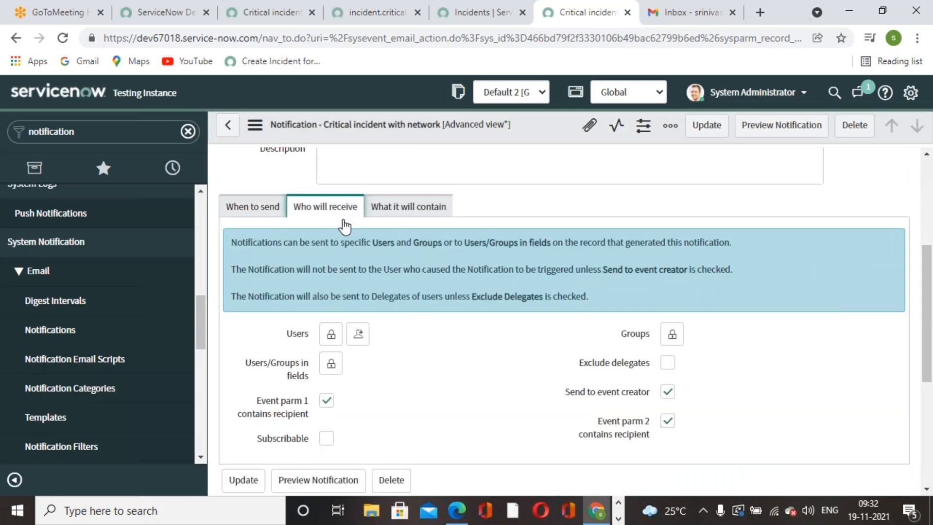
pyautogui.scroll(-2, 437, 363)
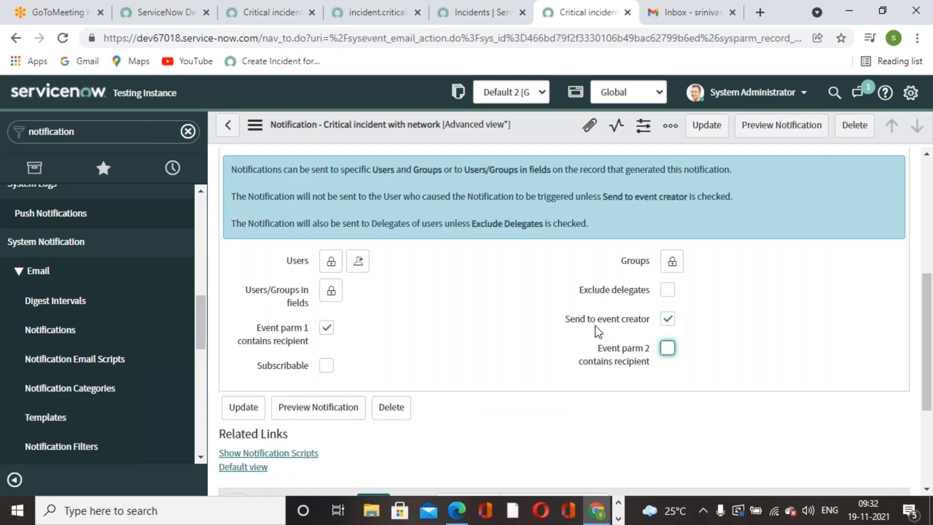
pyautogui.click(674, 320)
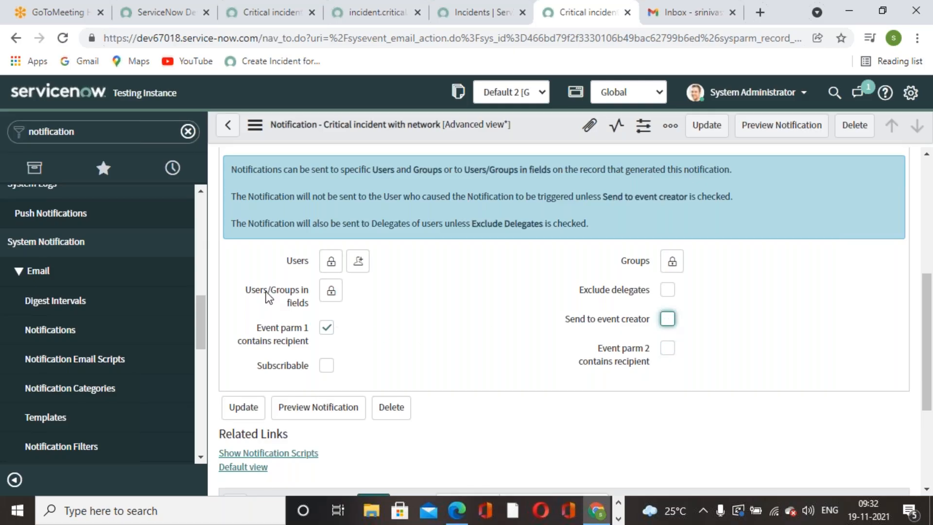
pyautogui.scroll(-3, 435, 356)
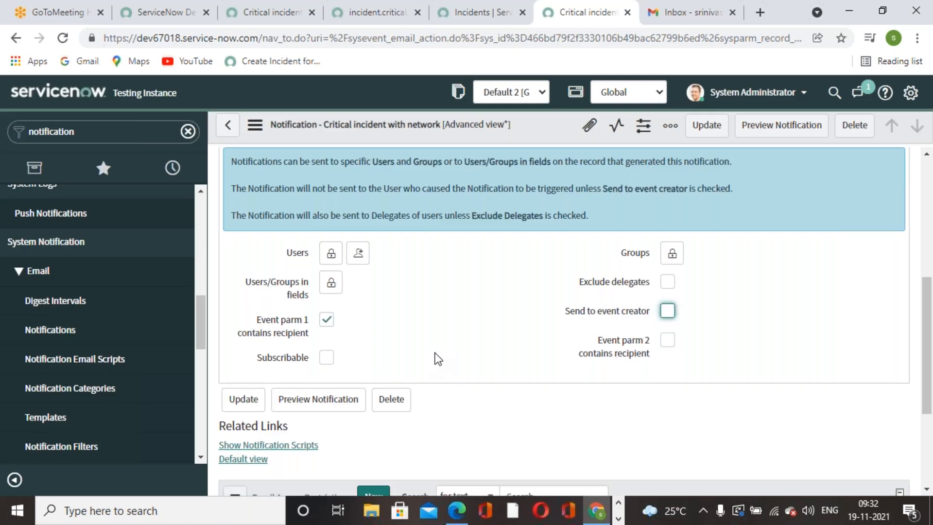
pyautogui.scroll(4, 435, 356)
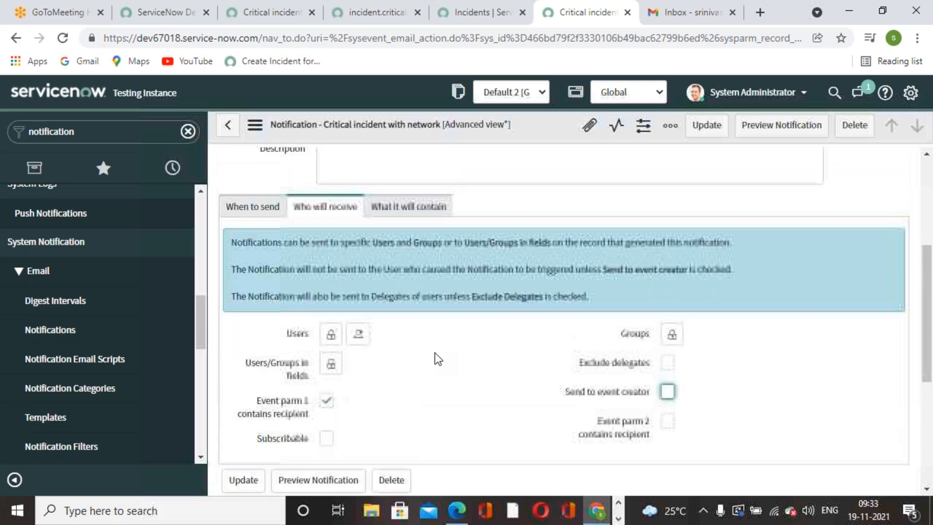
# Compare the business rule script with the incident.critical.network event registration.
pyautogui.click(467, 22)
pyautogui.click(377, 13)
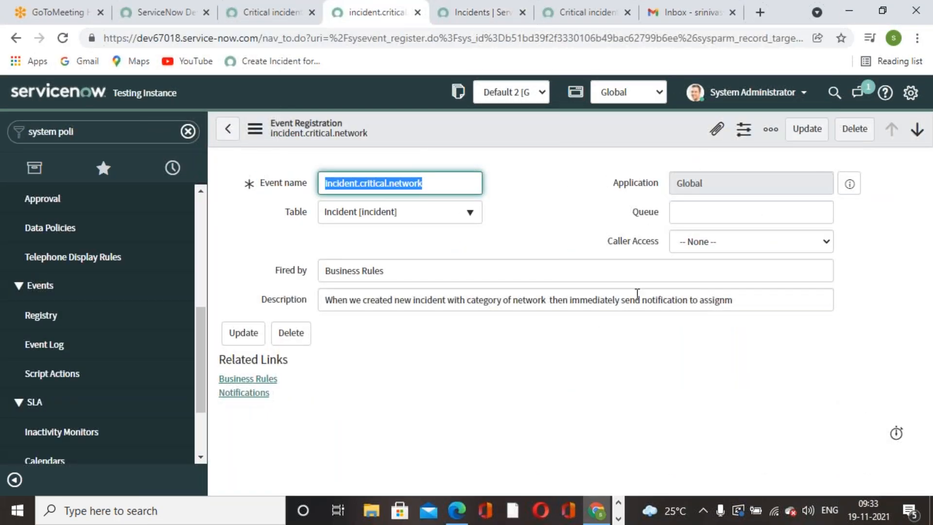
pyautogui.click(247, 14)
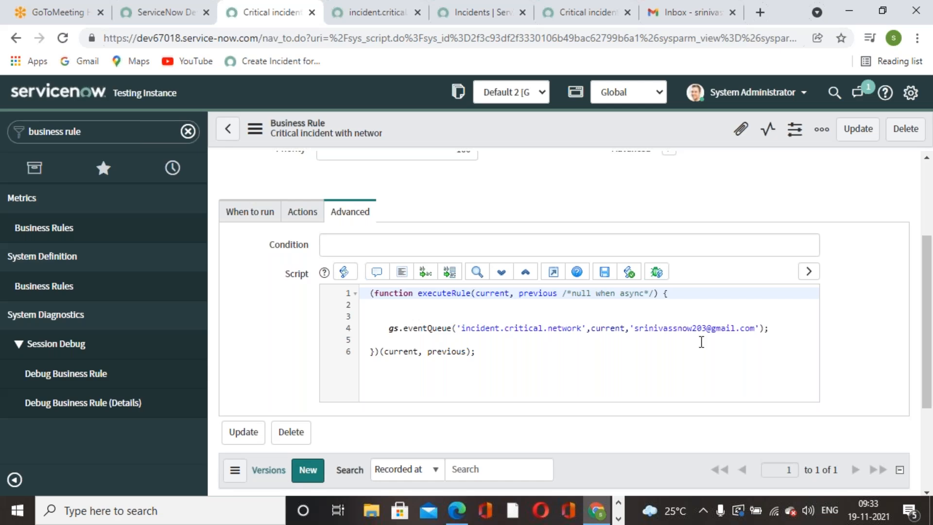
pyautogui.click(374, 23)
pyautogui.click(506, 393)
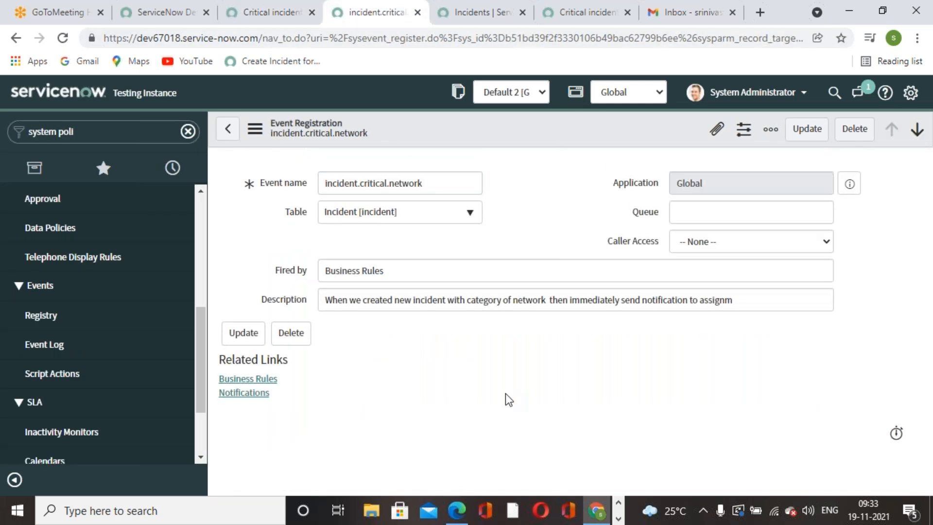
pyautogui.click(265, 12)
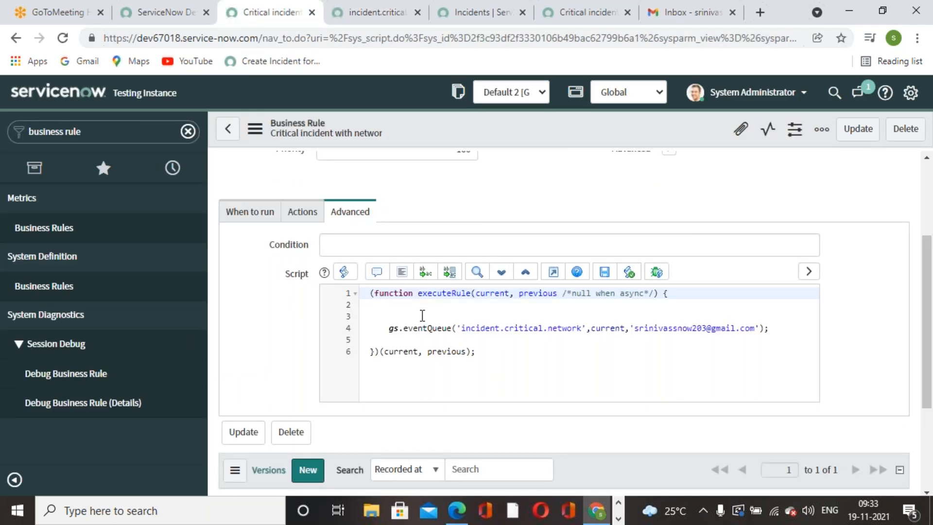
pyautogui.click(377, 13)
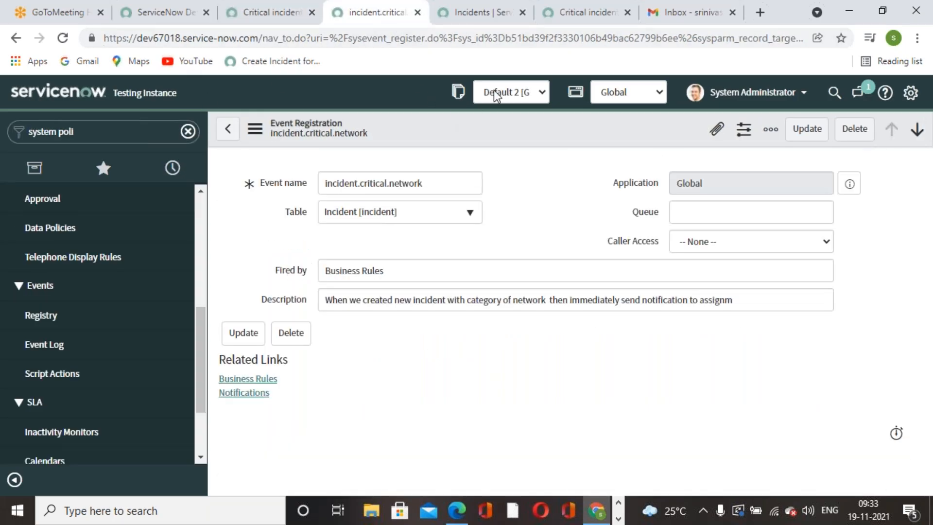
pyautogui.click(481, 15)
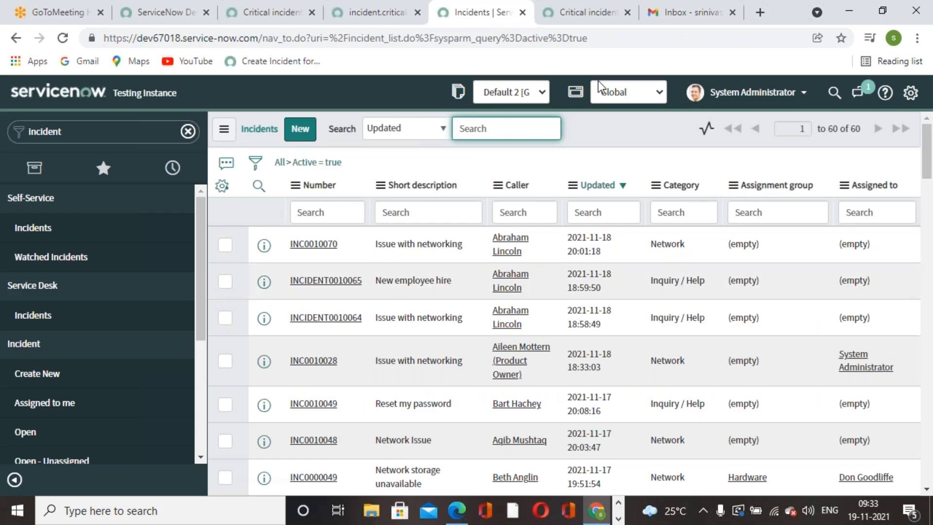
# Review the notification's What it will contain section.
pyautogui.click(583, 15)
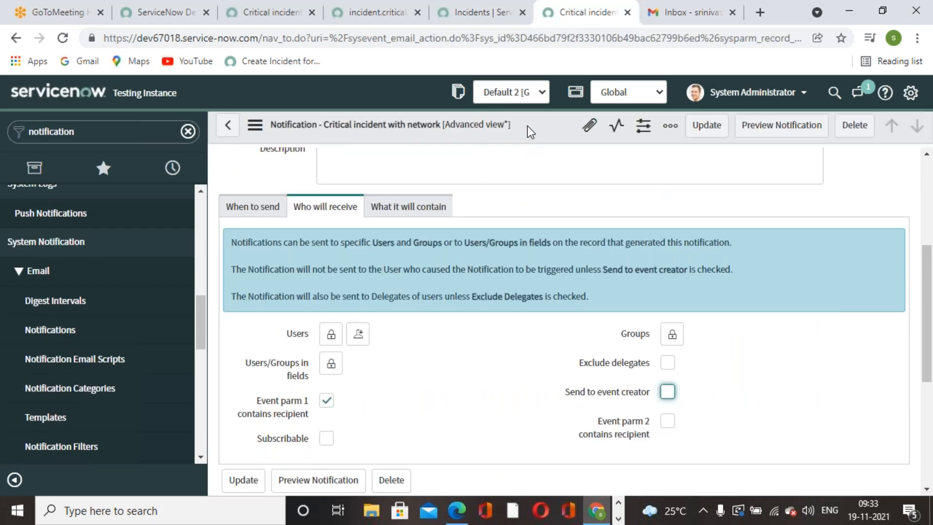
pyautogui.click(441, 209)
pyautogui.scroll(-1, 462, 343)
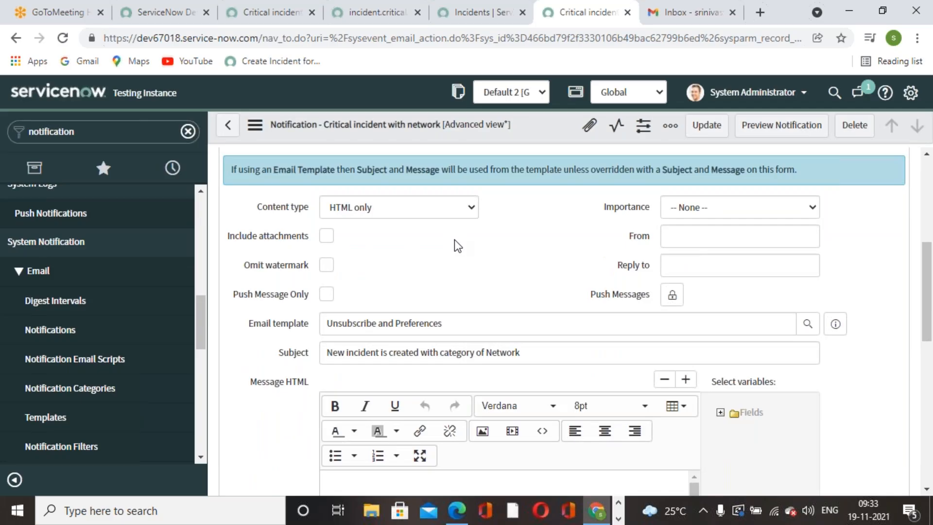
pyautogui.scroll(-3, 456, 258)
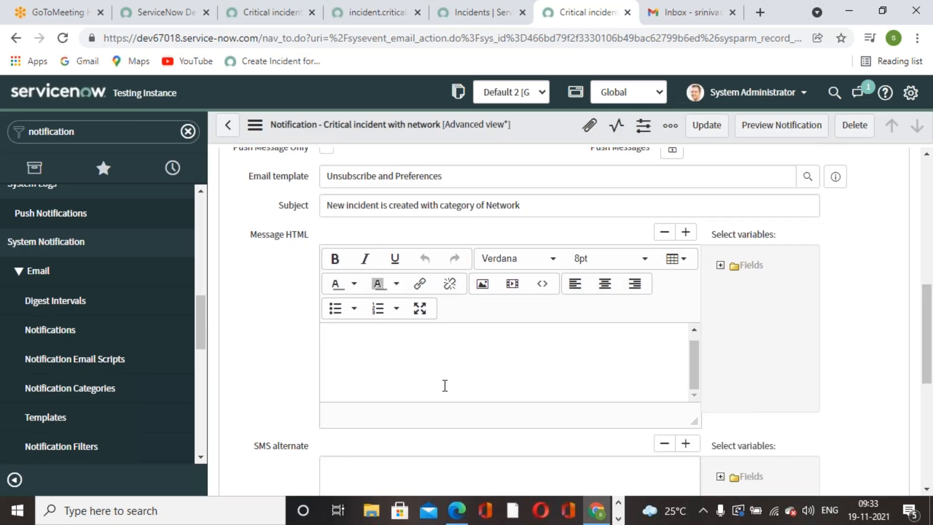
pyautogui.scroll(-5, 443, 385)
pyautogui.scroll(15, 486, 292)
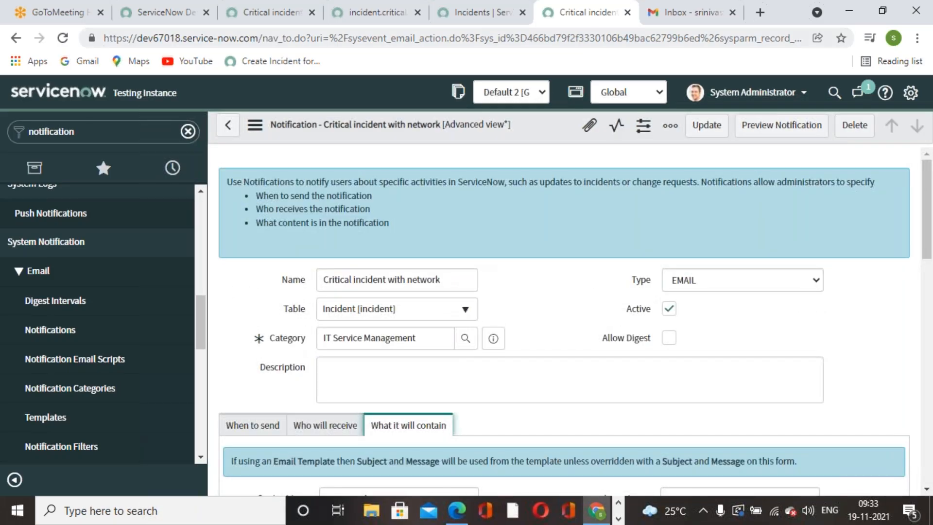
# Reload the Gmail inbox to look for the notification email.
pyautogui.click(485, 19)
pyautogui.click(377, 15)
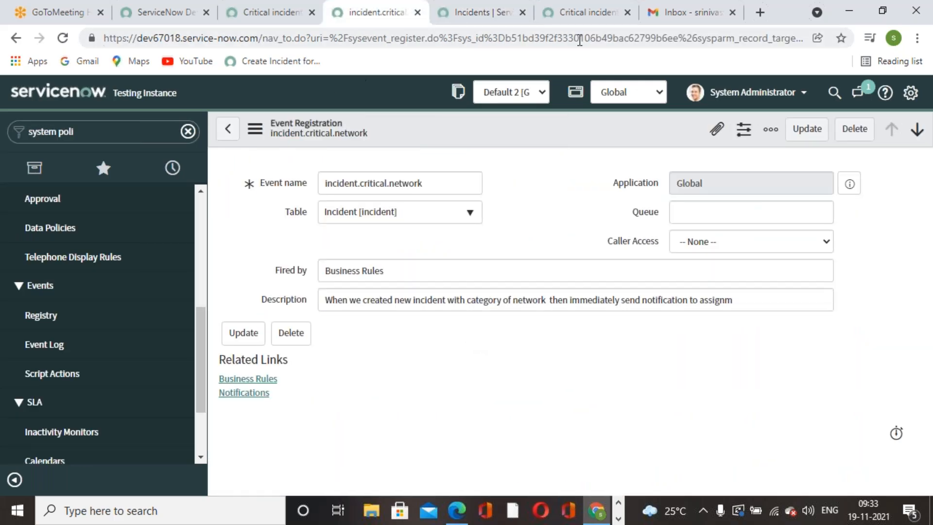
pyautogui.click(695, 12)
pyautogui.click(62, 38)
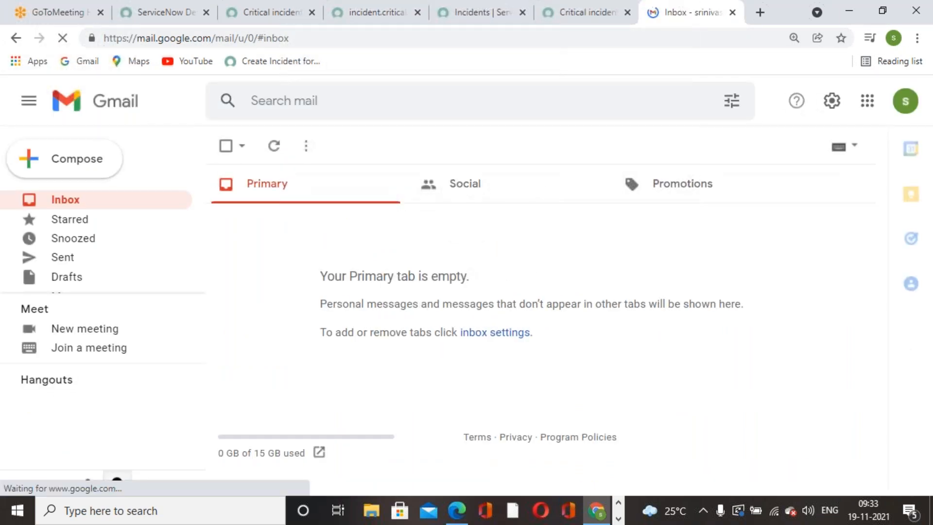
pyautogui.click(587, 22)
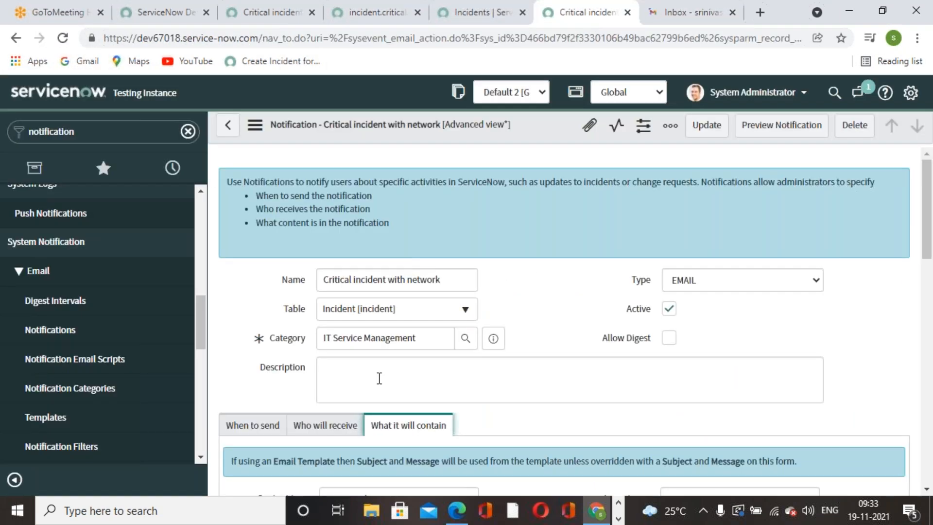
# Cycle through the open records, then move the active Incidents tab beside Gmail.
pyautogui.click(480, 22)
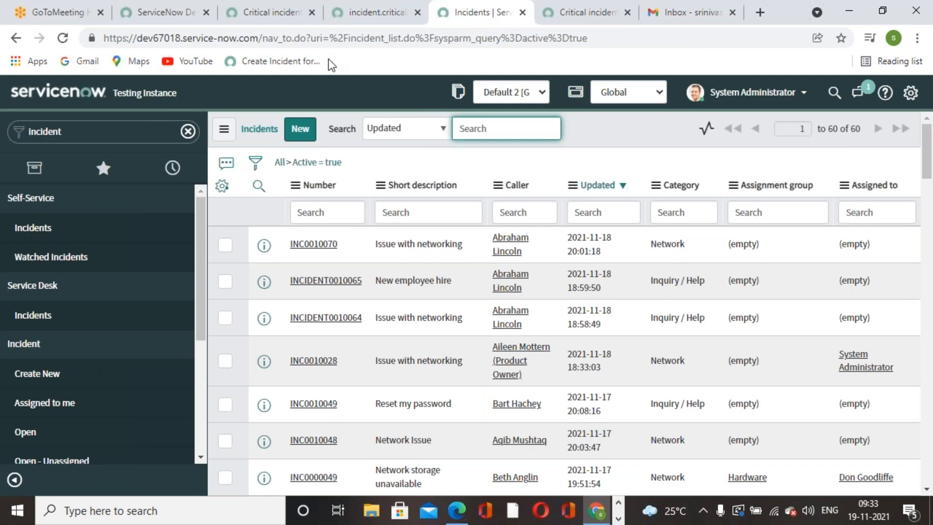
pyautogui.click(370, 21)
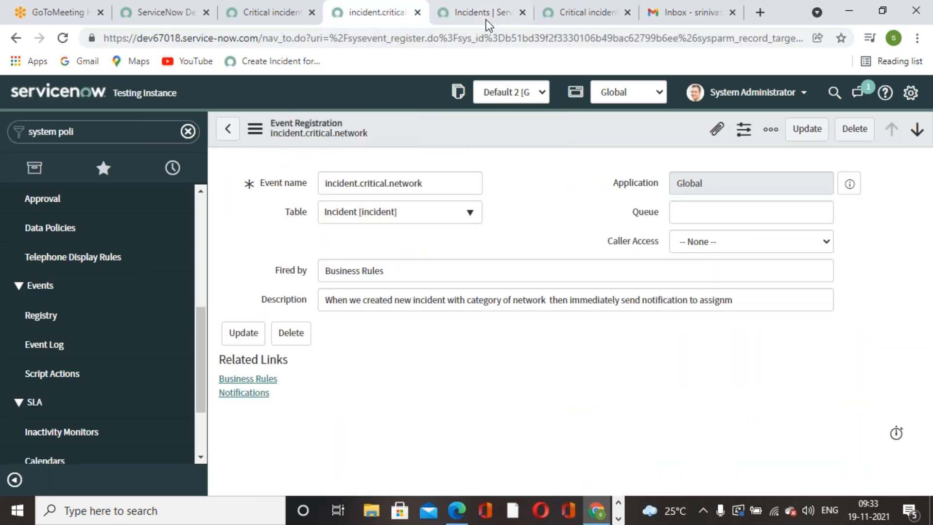
pyautogui.click(484, 21)
pyautogui.click(267, 13)
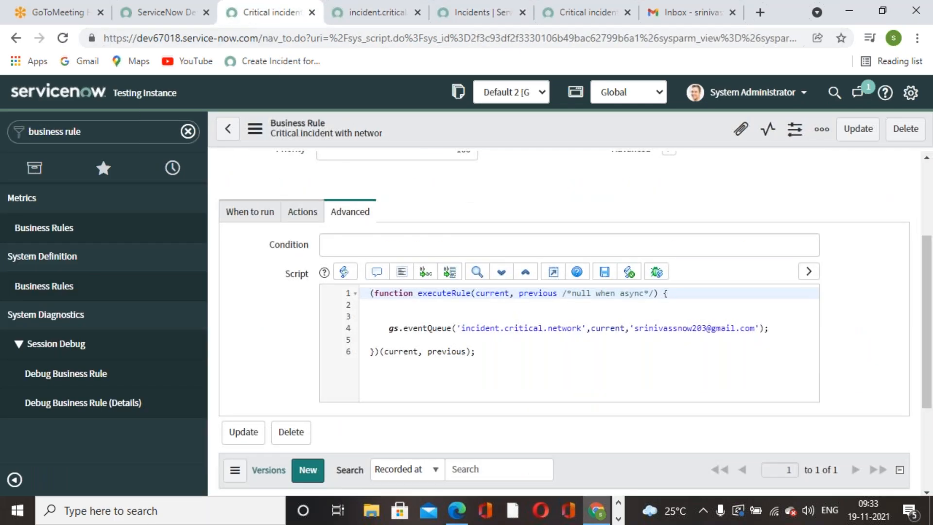
pyautogui.click(500, 22)
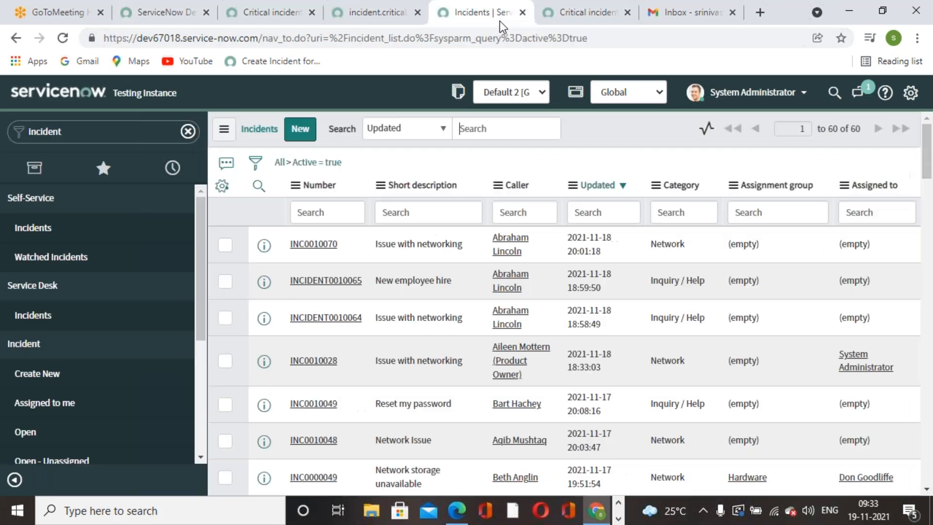
pyautogui.click(570, 22)
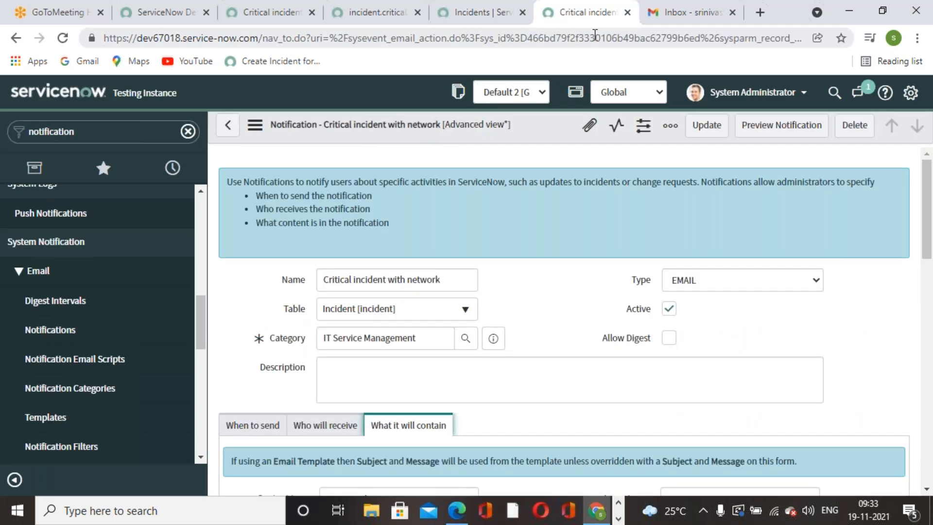
pyautogui.click(400, 22)
pyautogui.click(461, 22)
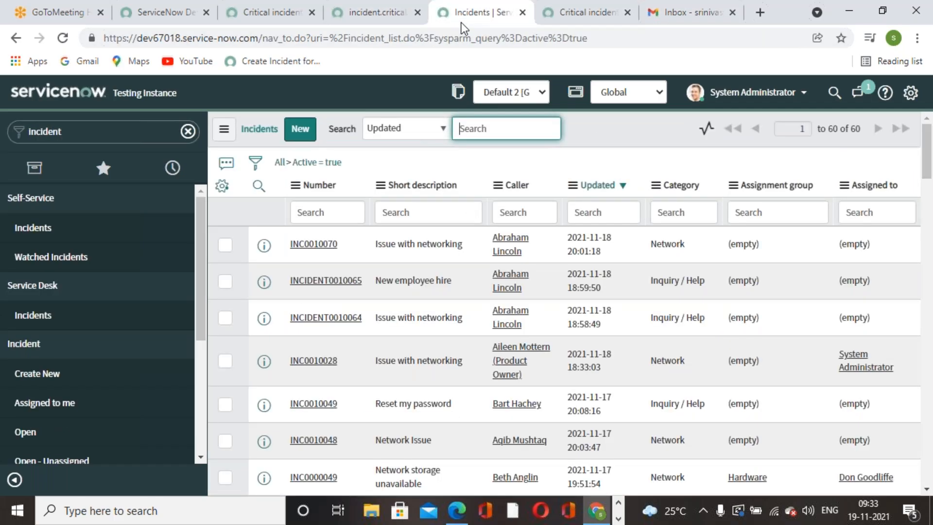
pyautogui.moveTo(469, 24); pyautogui.dragTo(602, 17)
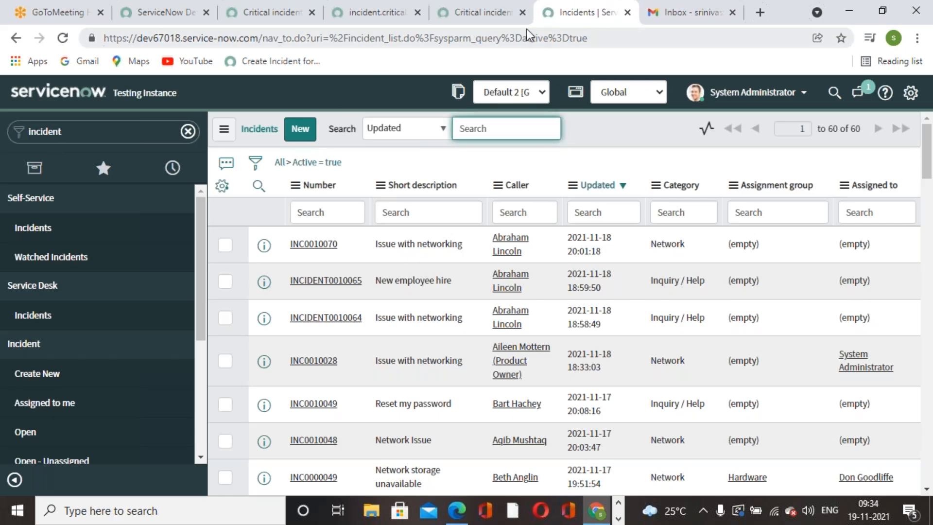
# Submit incident INC0010071 with category Network, a looked-up caller and short description 'New employee hire'.
pyautogui.click(153, 384)
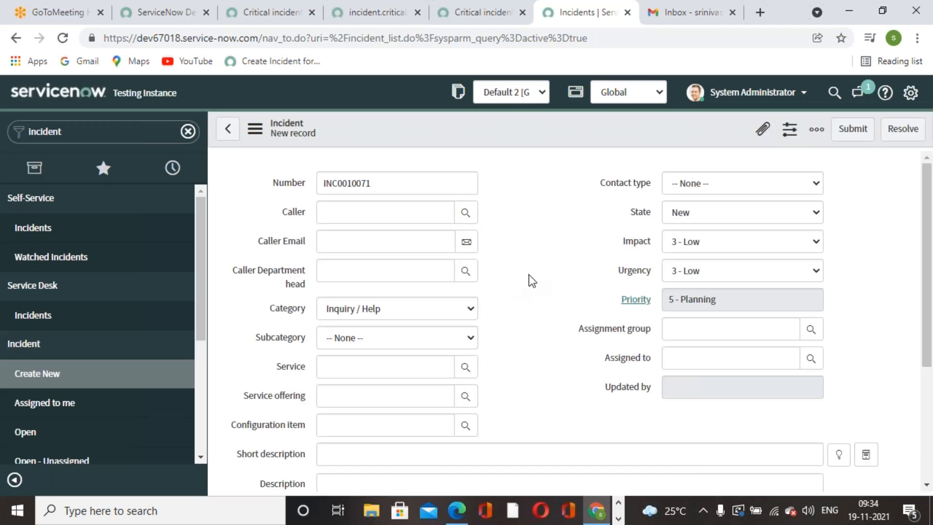
pyautogui.click(472, 309)
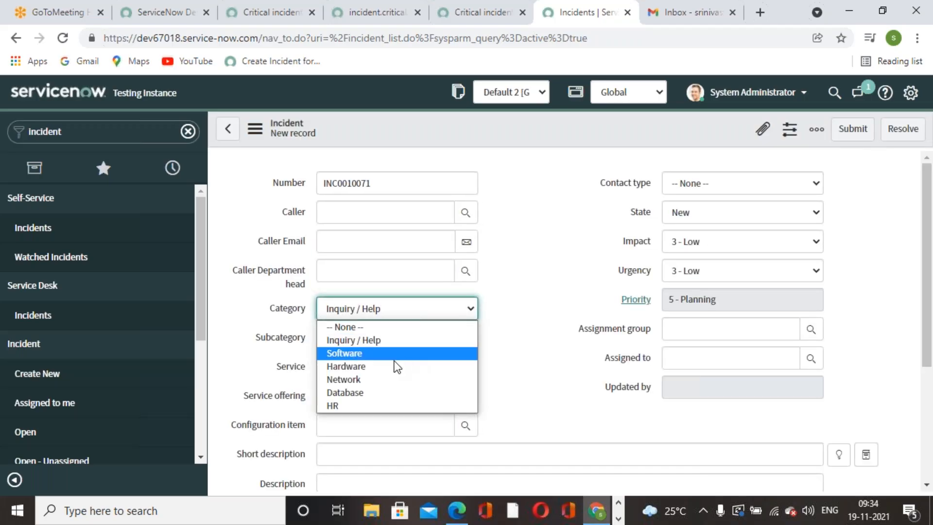
pyautogui.press('Return')
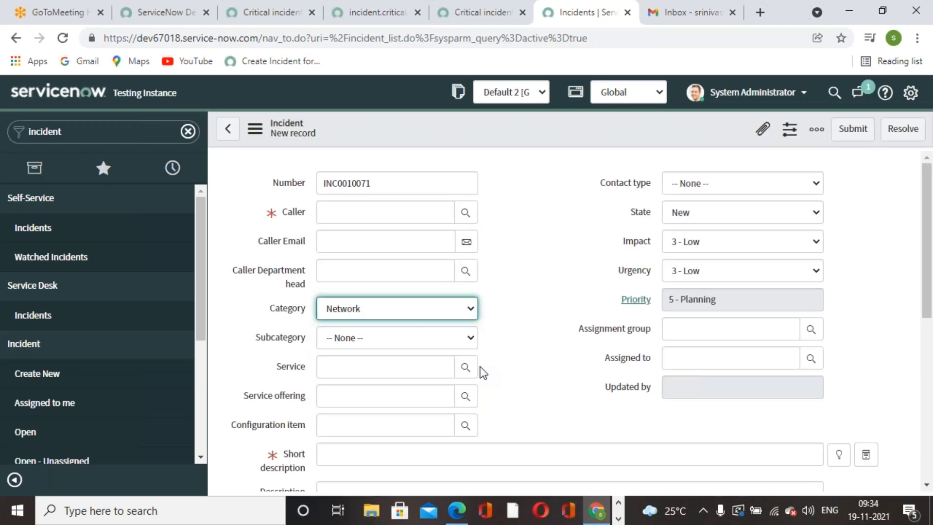
pyautogui.click(466, 212)
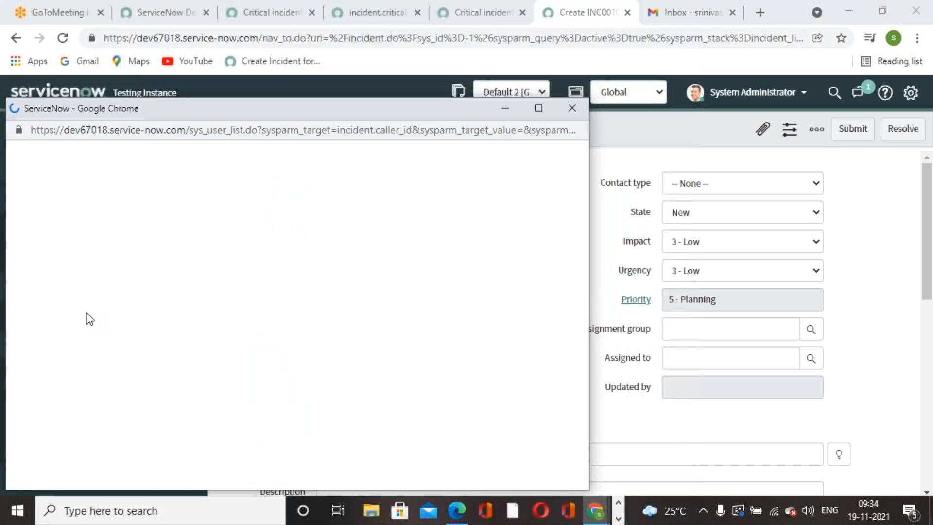
pyautogui.click(75, 296)
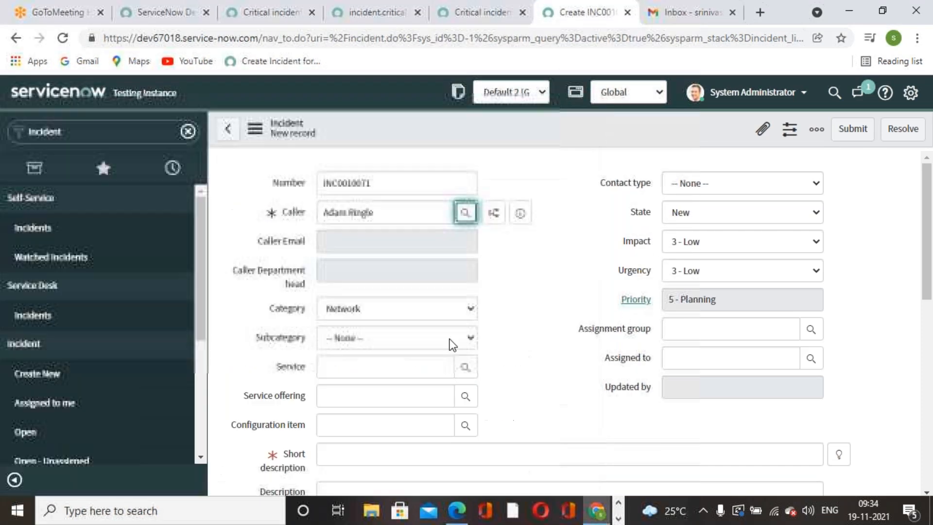
pyautogui.click(839, 454)
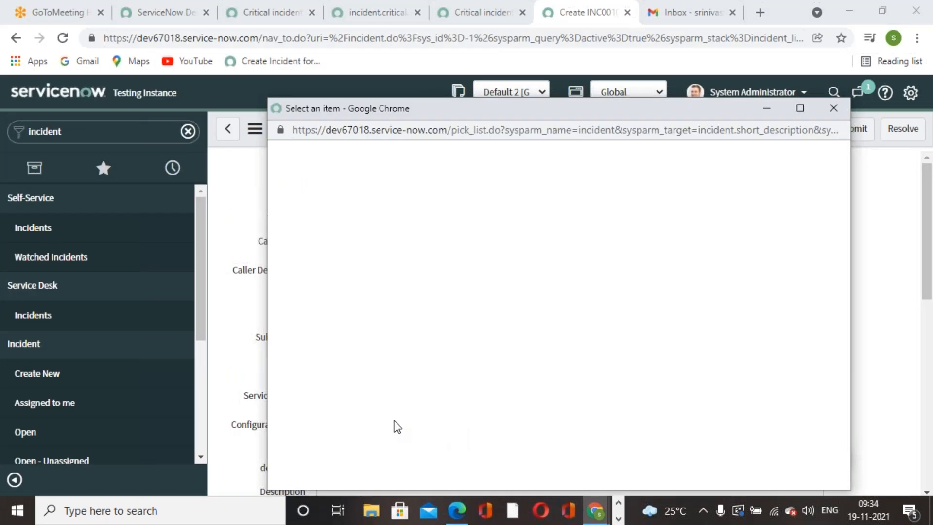
pyautogui.click(348, 298)
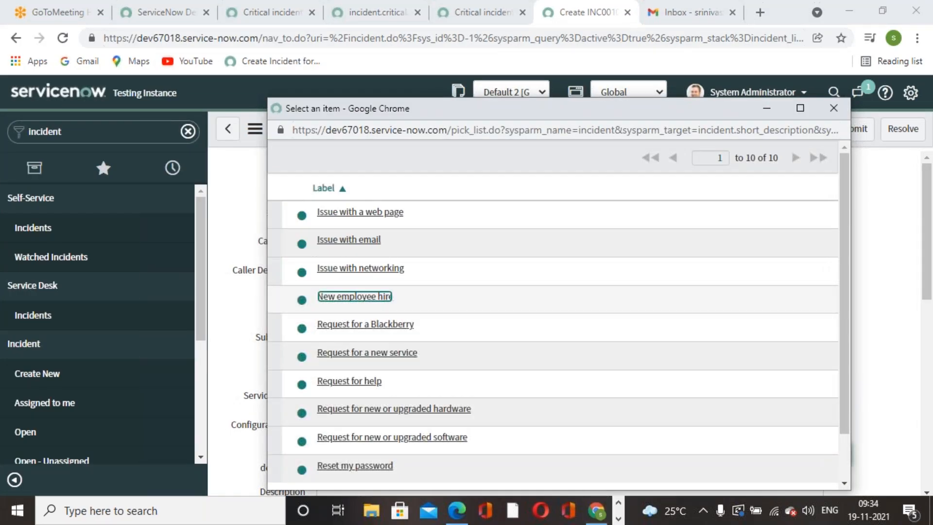
pyautogui.scroll(-3, 520, 338)
pyautogui.scroll(3, 520, 337)
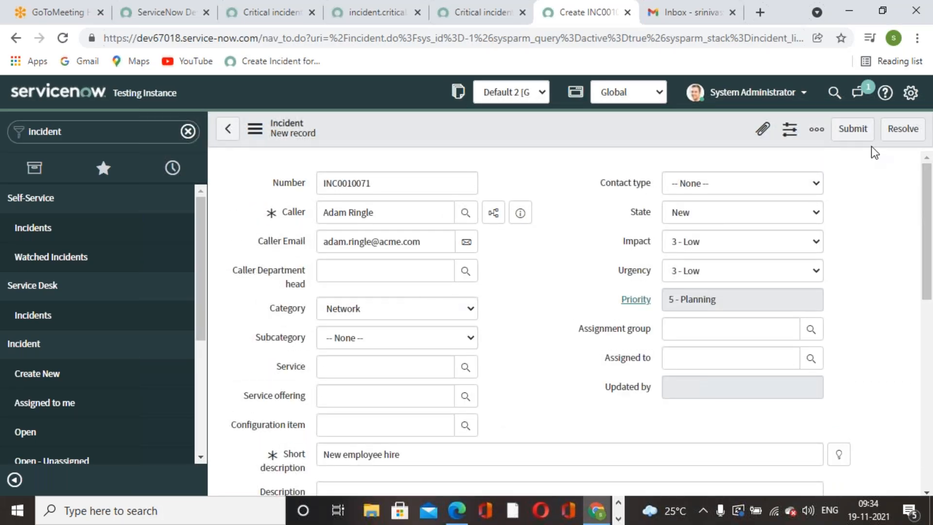
pyautogui.click(853, 128)
# Reload Gmail's still-empty inbox, then bring up the ServiceNow book PDF.
pyautogui.click(710, 3)
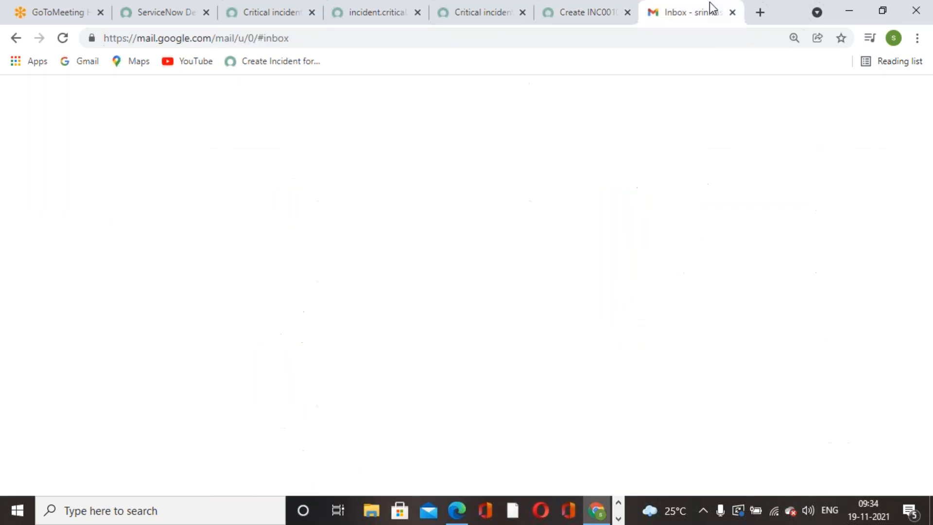
pyautogui.click(63, 37)
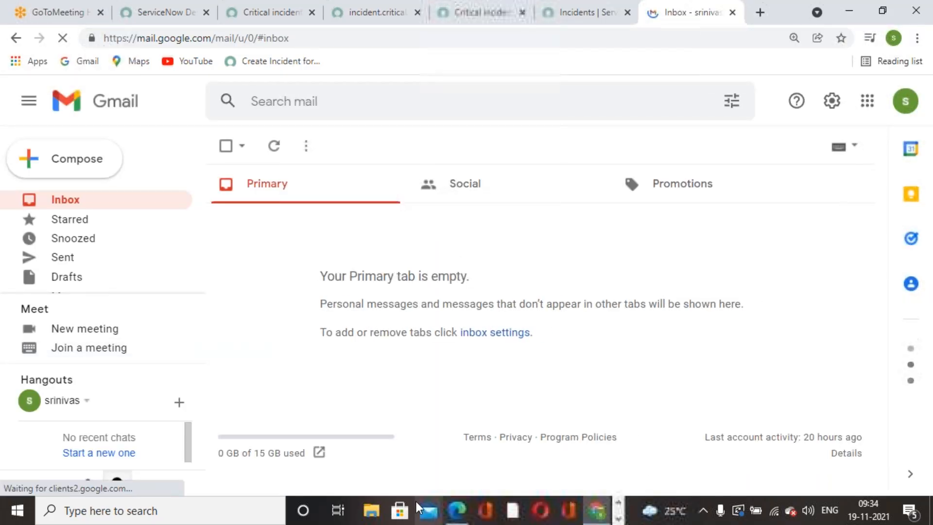
pyautogui.click(457, 510)
pyautogui.scroll(-4, 496, 401)
pyautogui.click(573, 243)
# Read the book's async business rule steps on pages 228–229, then return to Gmail.
pyautogui.scroll(4, 587, 253)
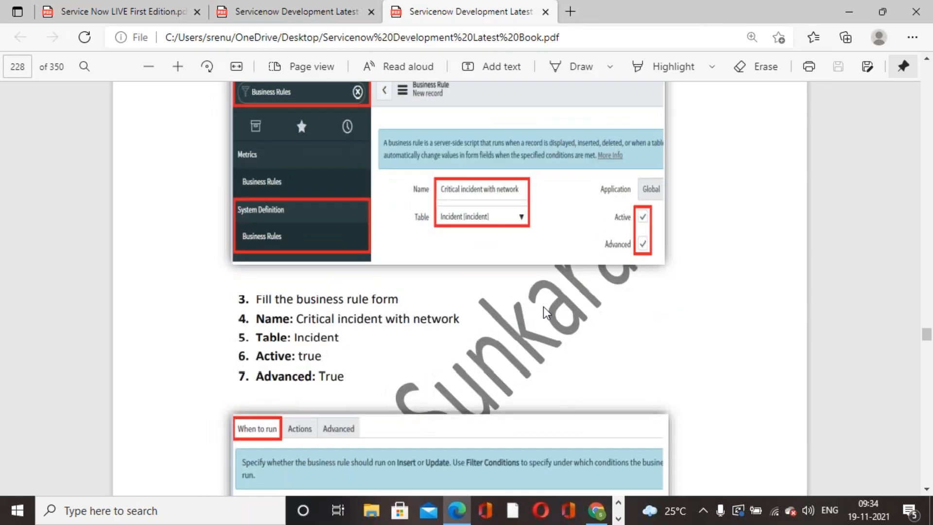
pyautogui.scroll(4, 538, 313)
pyautogui.scroll(-5, 538, 313)
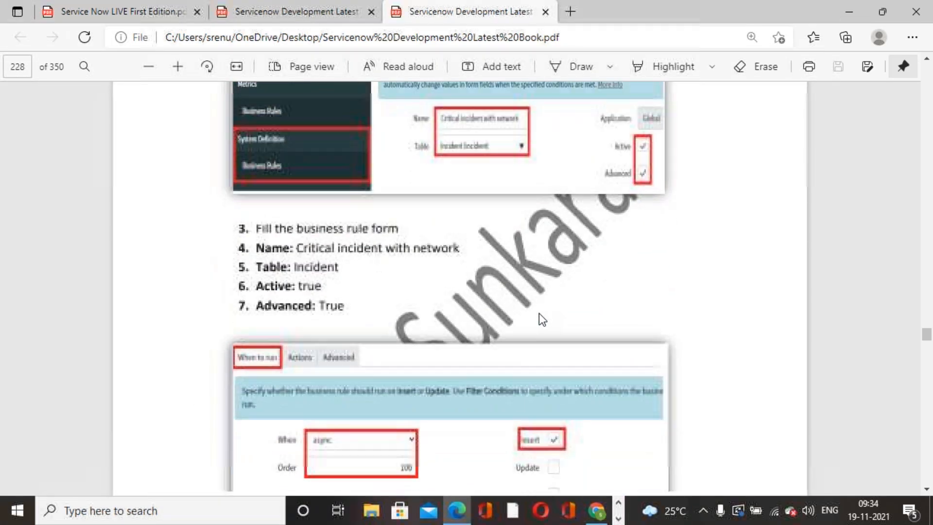
pyautogui.scroll(-7, 539, 313)
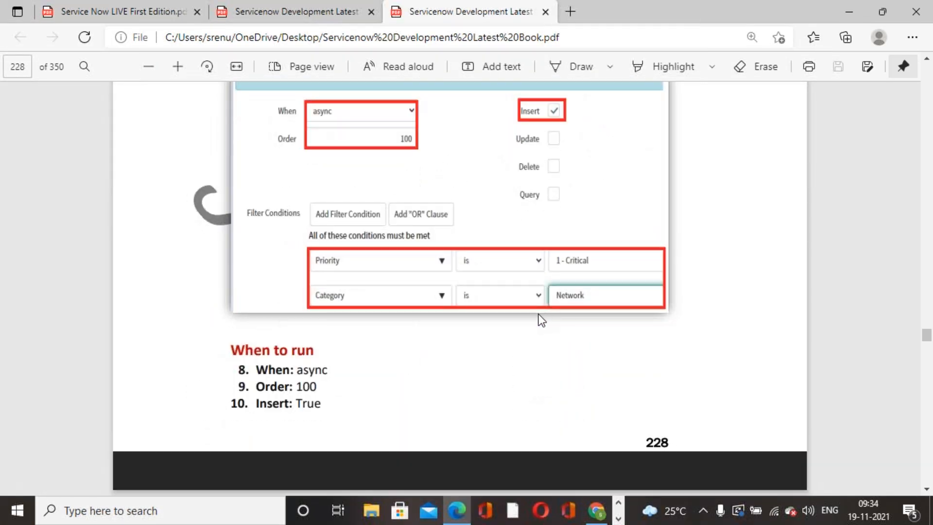
pyautogui.scroll(-1, 515, 334)
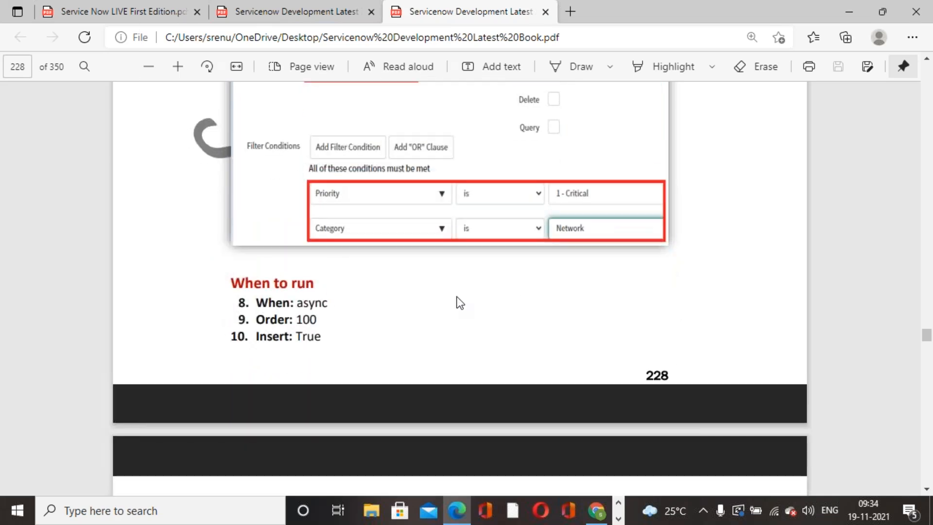
pyautogui.scroll(4, 460, 302)
pyautogui.scroll(-4, 460, 302)
pyautogui.scroll(-8, 461, 303)
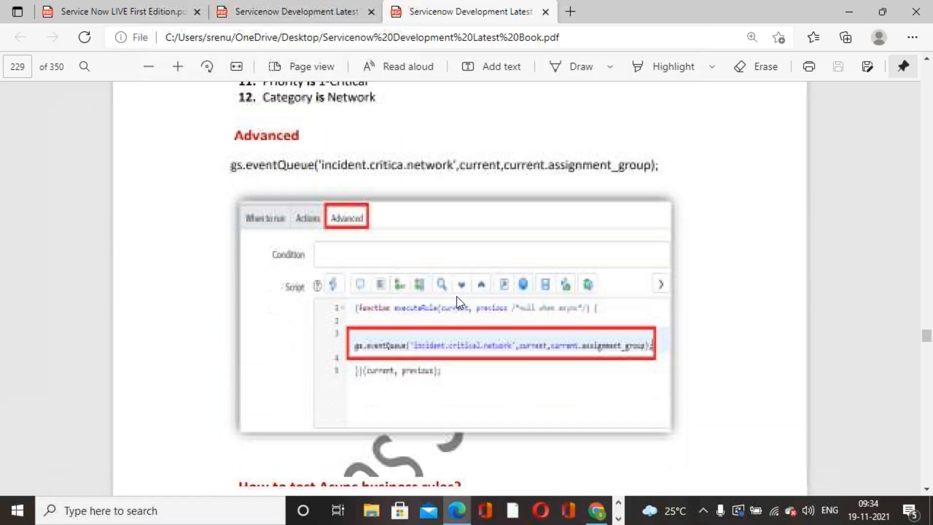
pyautogui.scroll(-1, 458, 301)
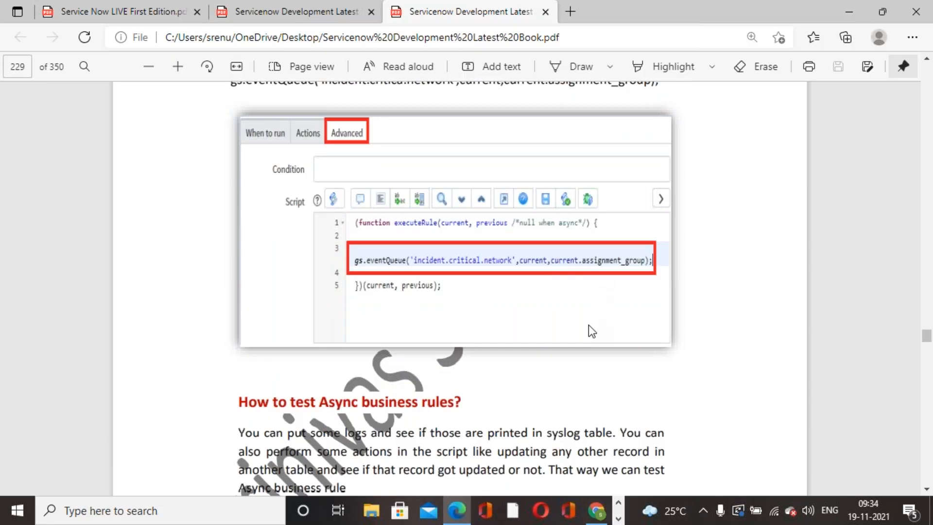
pyautogui.scroll(1, 589, 329)
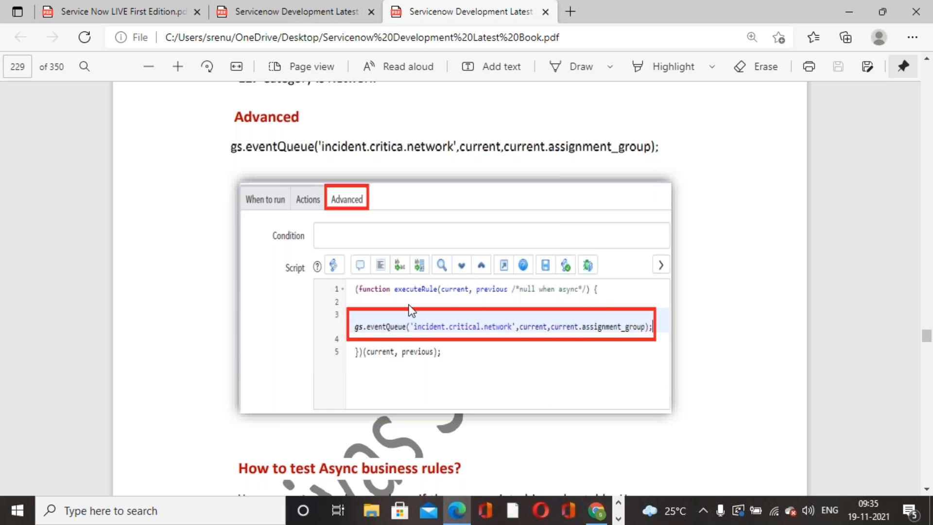
pyautogui.scroll(4, 427, 204)
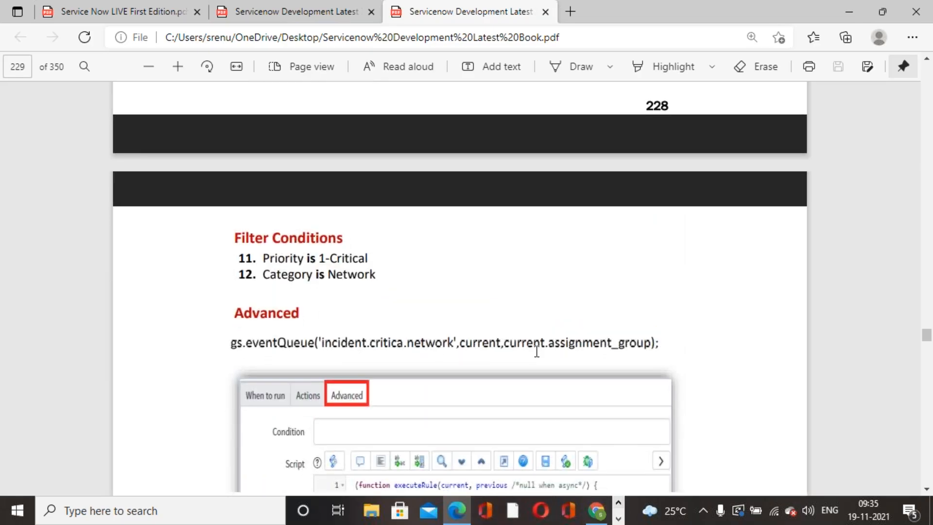
pyautogui.scroll(-5, 535, 350)
pyautogui.scroll(-10, 535, 350)
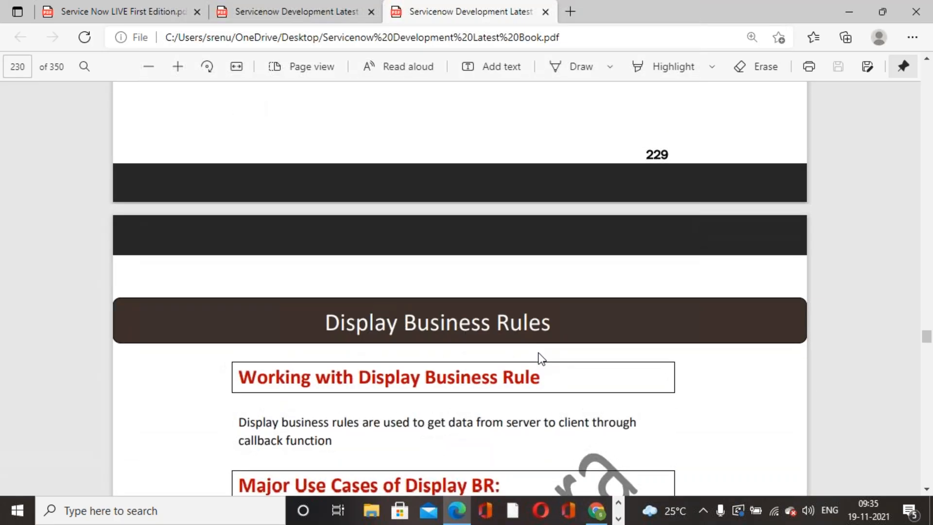
pyautogui.scroll(3, 537, 358)
pyautogui.click(599, 506)
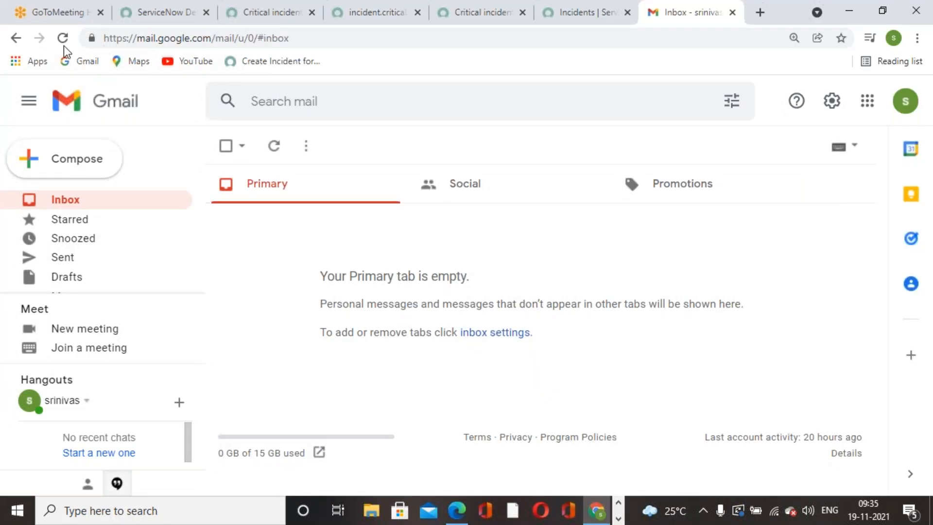
# Reload Gmail, then review the event registration, leaving caller access at None.
pyautogui.click(62, 38)
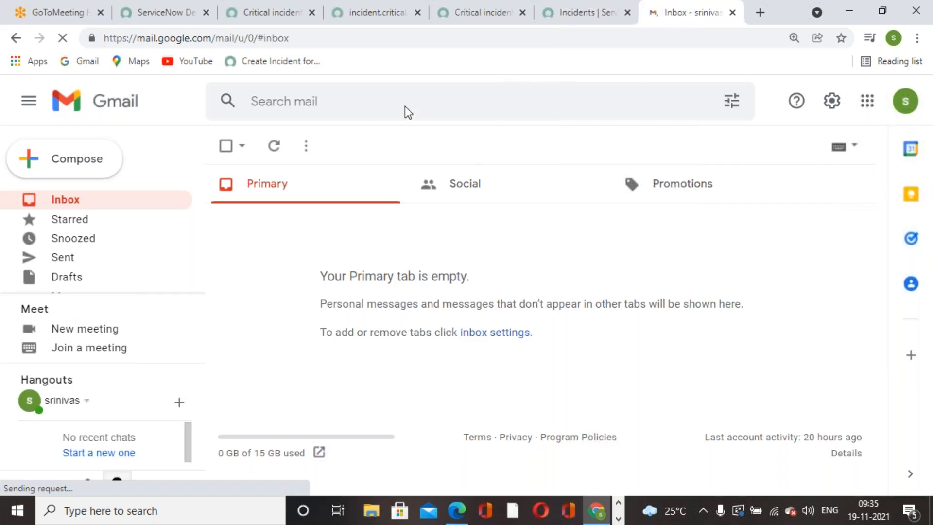
pyautogui.click(251, 14)
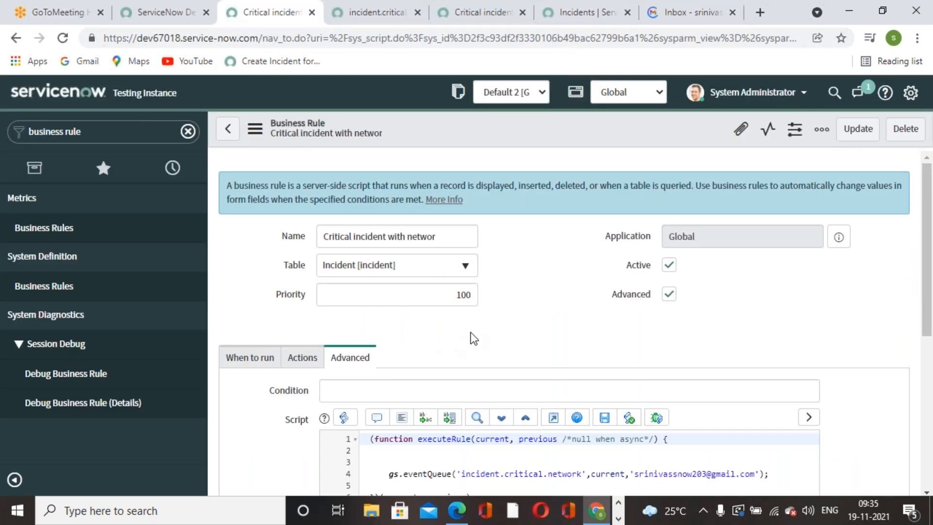
pyautogui.click(365, 23)
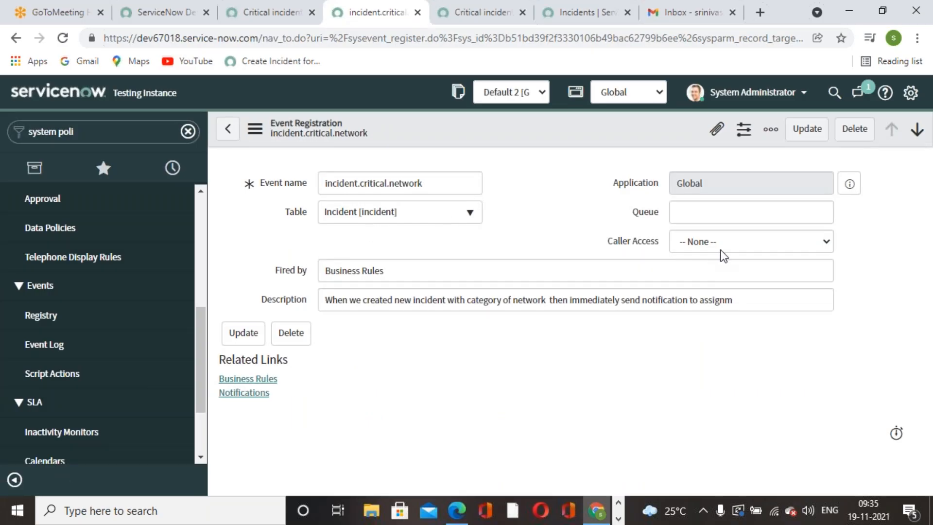
pyautogui.click(801, 250)
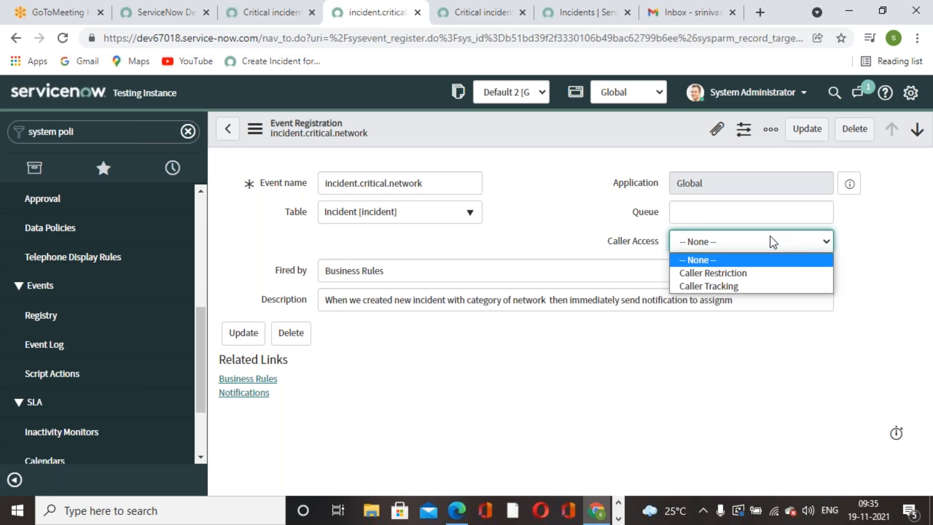
pyautogui.click(614, 378)
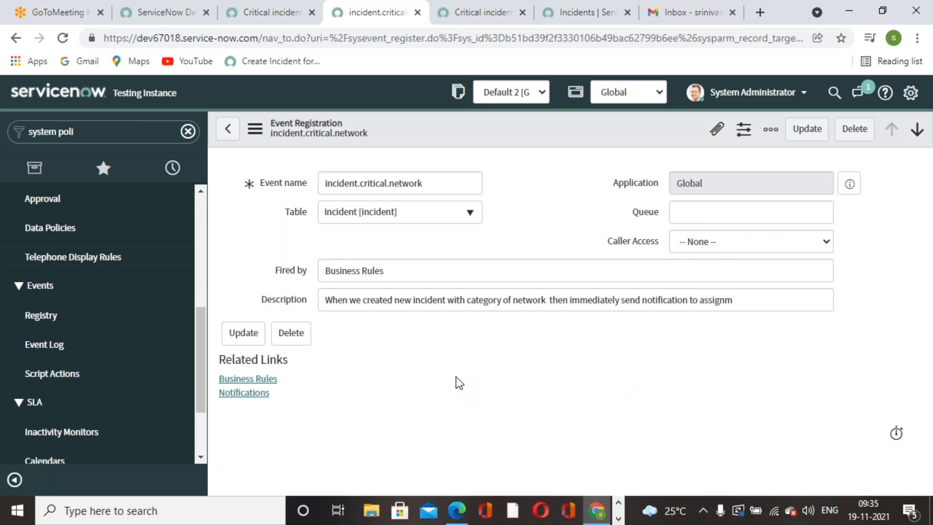
# Confirm the notification sends when the incident.critical.network event is fired.
pyautogui.click(465, 21)
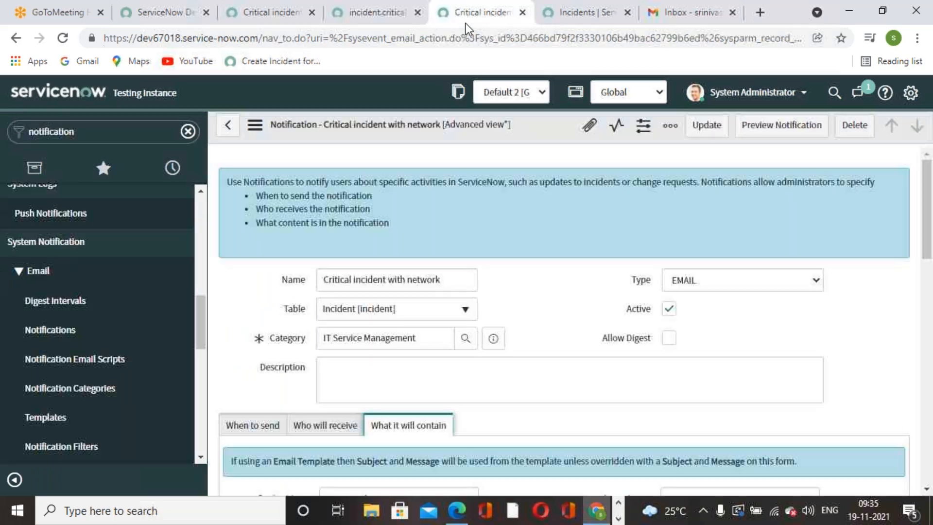
pyautogui.scroll(-2, 566, 290)
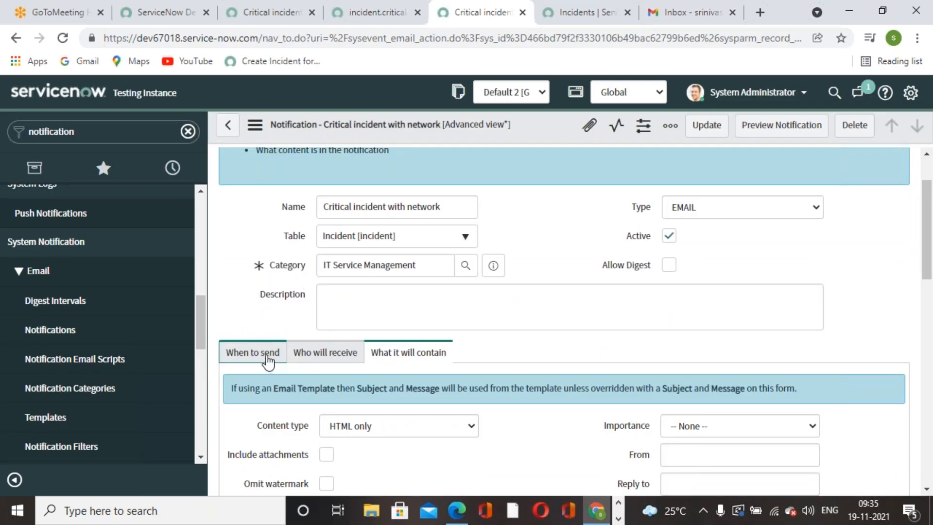
pyautogui.click(265, 356)
pyautogui.scroll(-9, 306, 329)
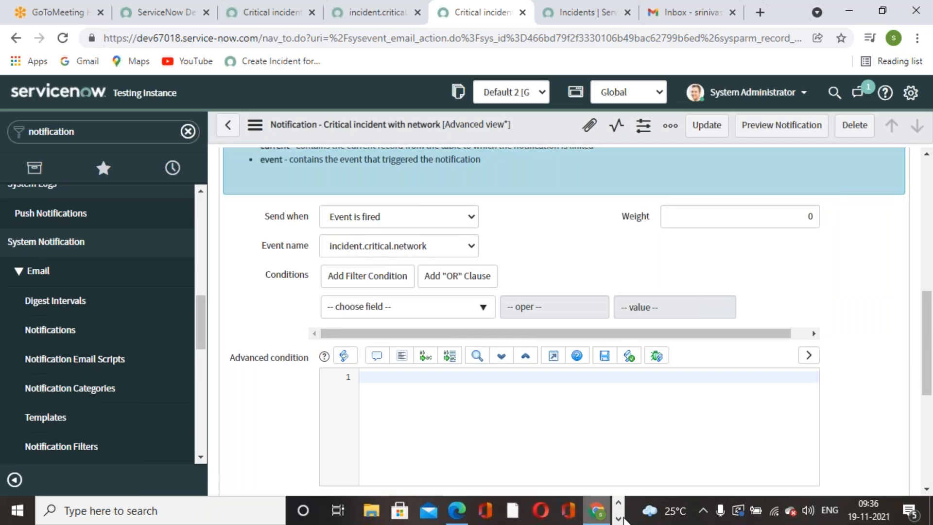
# Bring up the PDF book at page 229's gs.eventQueue script.
pyautogui.click(619, 518)
pyautogui.click(618, 502)
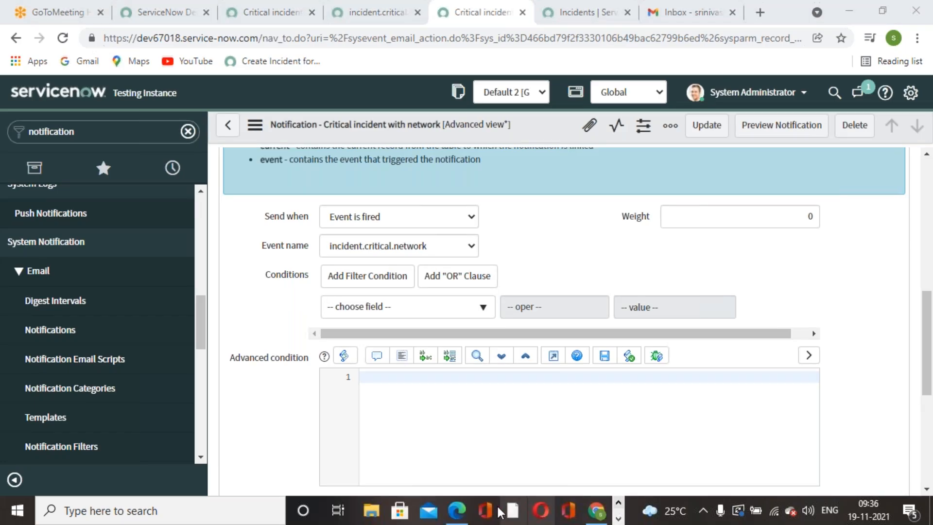
pyautogui.click(460, 514)
# Read page 226's Who will receive settings in the PDF book, then return to the ServiceNow notification.
pyautogui.scroll(10, 476, 395)
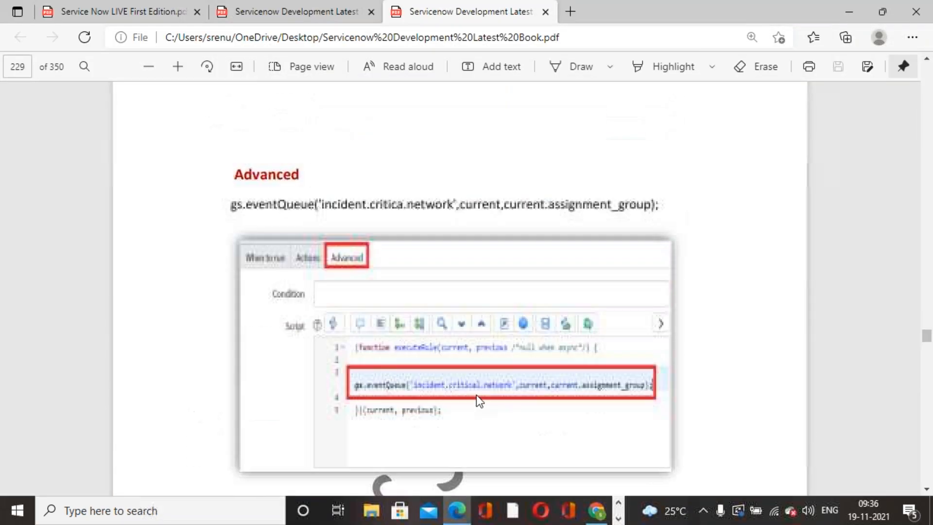
pyautogui.scroll(15, 476, 395)
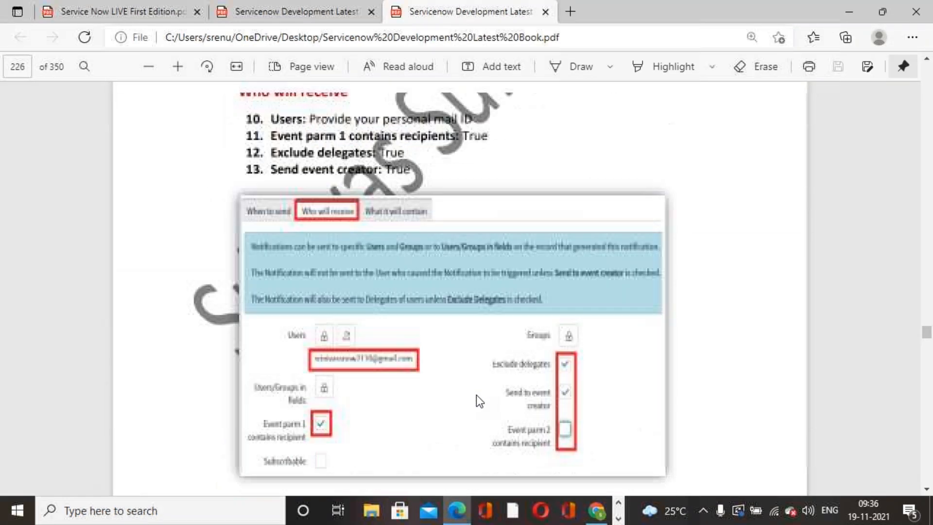
pyautogui.scroll(1, 477, 394)
pyautogui.scroll(-2, 477, 397)
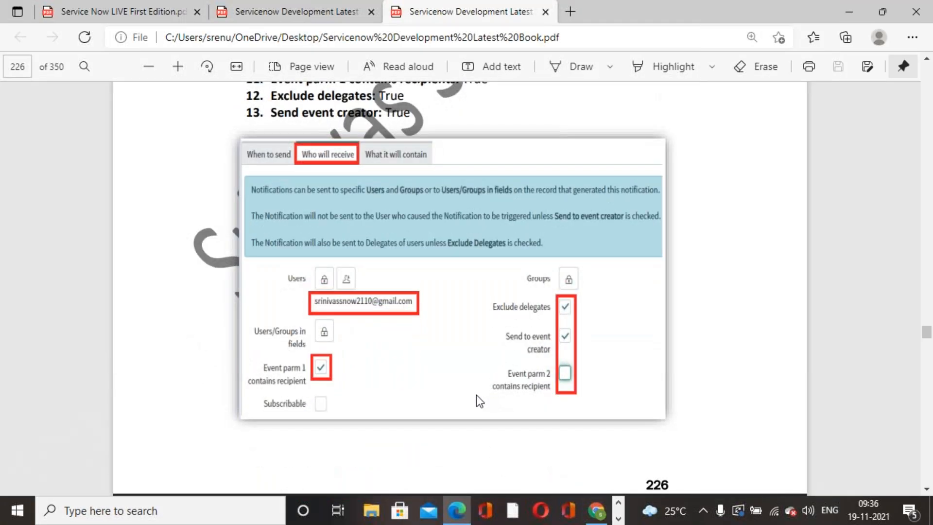
pyautogui.scroll(7, 476, 395)
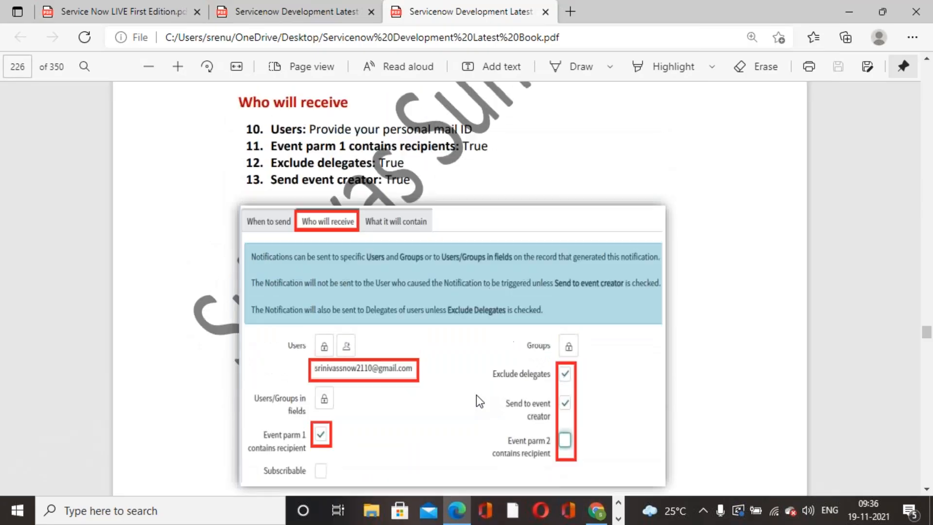
pyautogui.scroll(8, 477, 395)
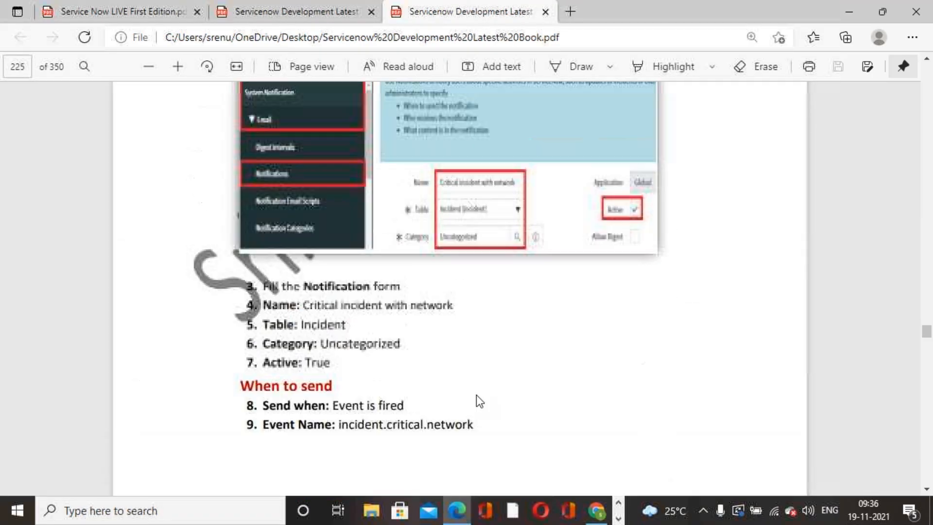
pyautogui.scroll(-11, 476, 395)
pyautogui.scroll(-4, 476, 394)
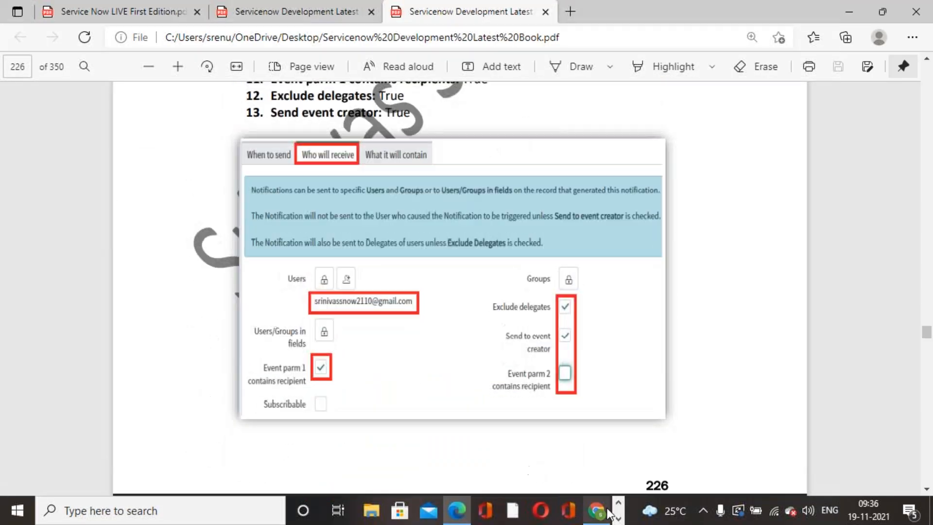
pyautogui.click(602, 515)
pyautogui.scroll(6, 585, 325)
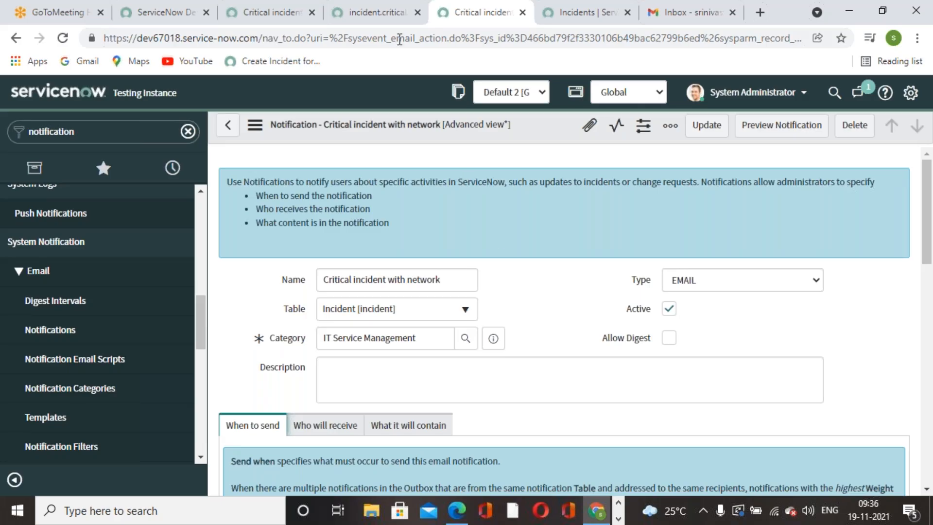
# Review the Critical incident with network notification's Who will receive settings.
pyautogui.click(386, 24)
pyautogui.click(477, 23)
pyautogui.scroll(-7, 471, 287)
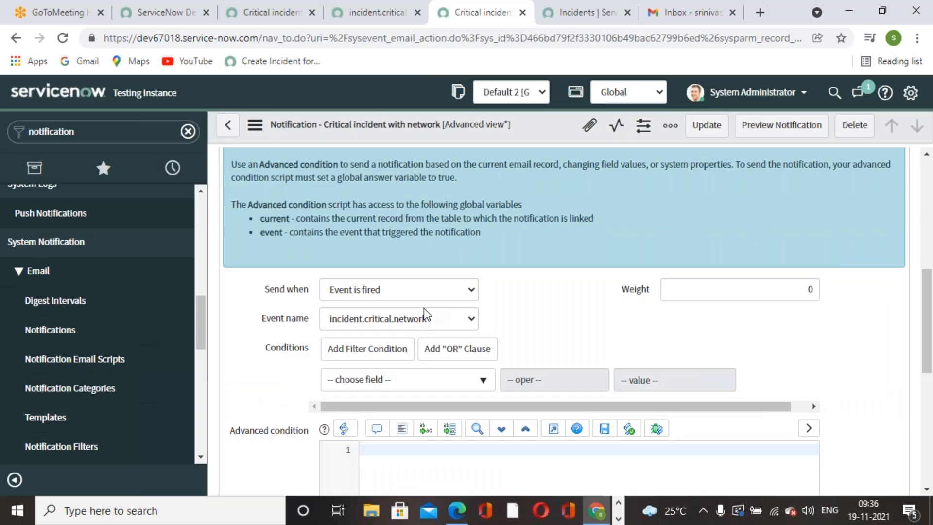
pyautogui.scroll(-2, 424, 308)
pyautogui.scroll(8, 423, 308)
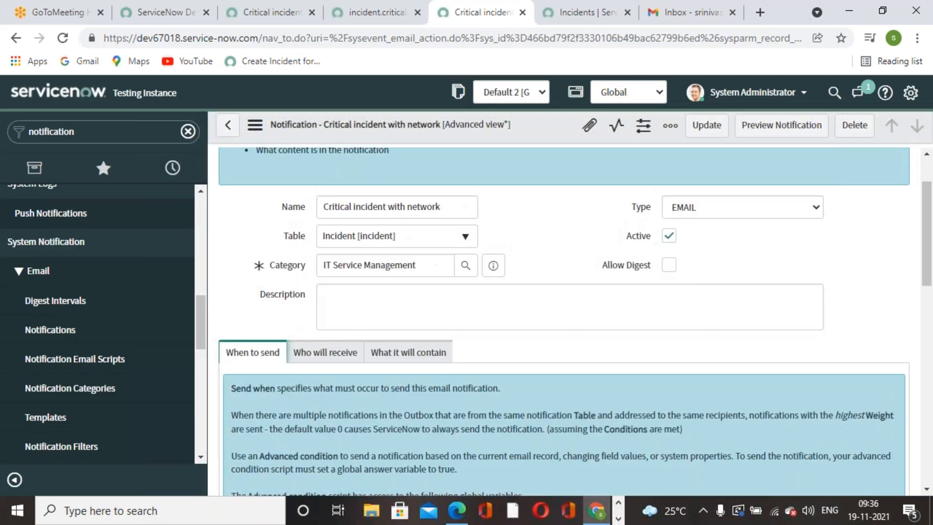
pyautogui.click(326, 354)
pyautogui.scroll(-4, 334, 366)
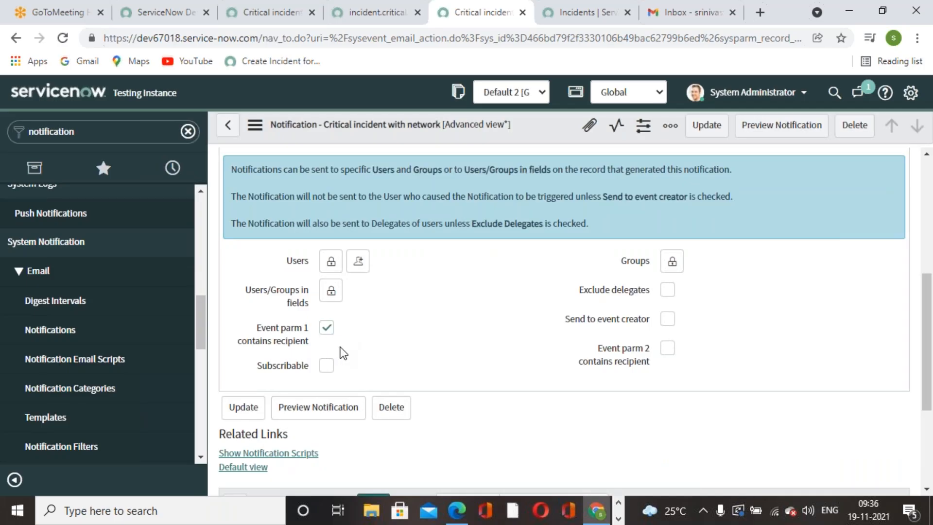
# Reload the Gmail inbox twice to confirm it is still empty, then return to the Incidents list.
pyautogui.click(585, 18)
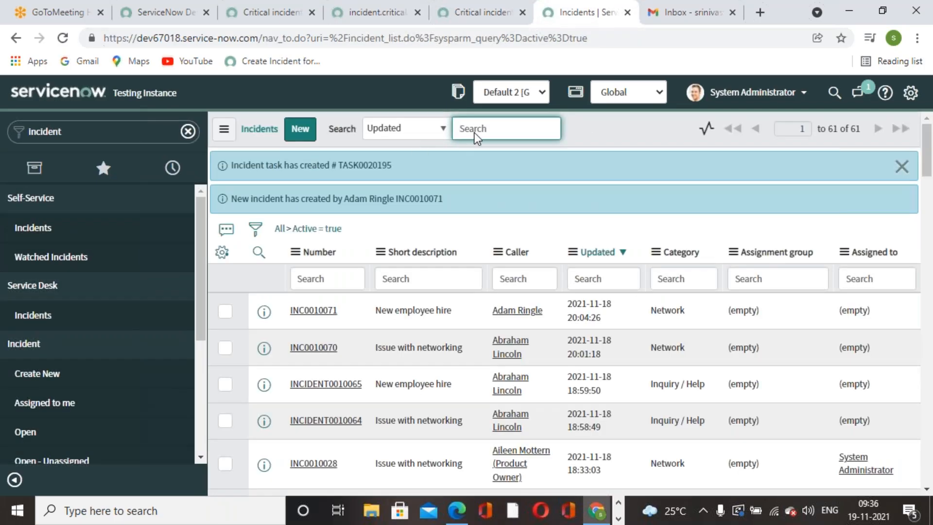
pyautogui.click(685, 11)
pyautogui.click(63, 39)
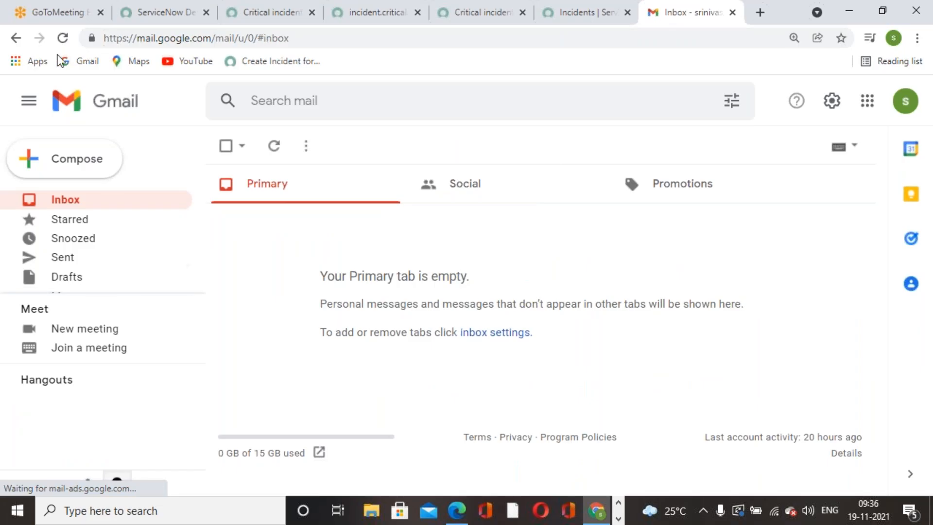
pyautogui.click(62, 39)
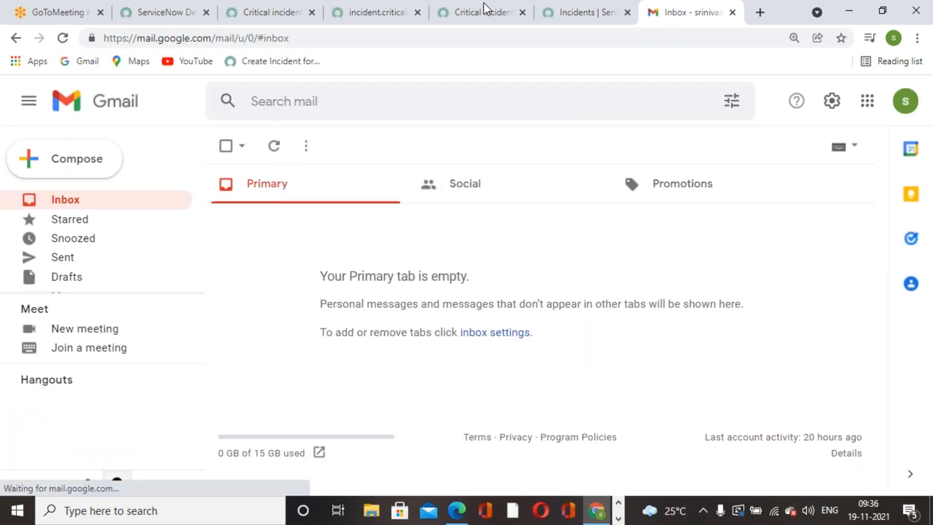
pyautogui.click(515, 19)
pyautogui.click(583, 22)
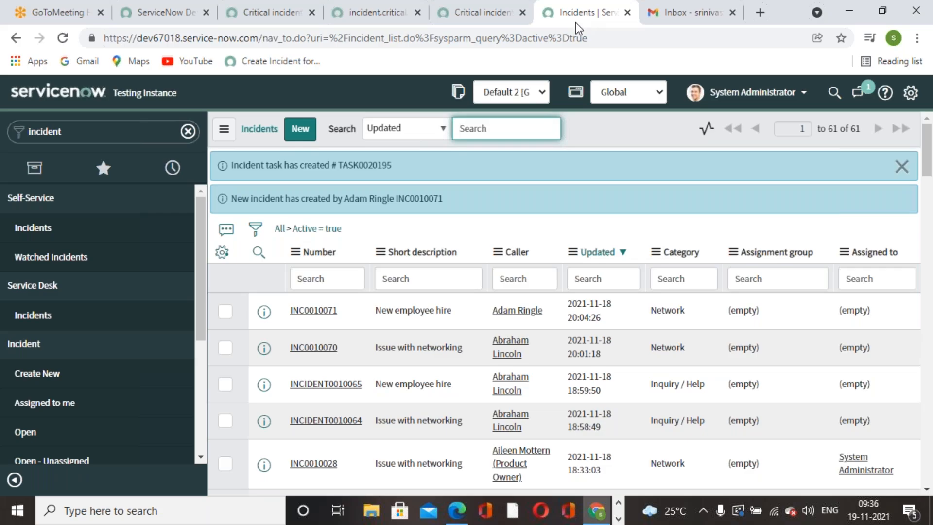
pyautogui.click(124, 129)
# Open Email Properties via 'email pr' and save them with outbound email sending enabled.
pyautogui.write('emai')
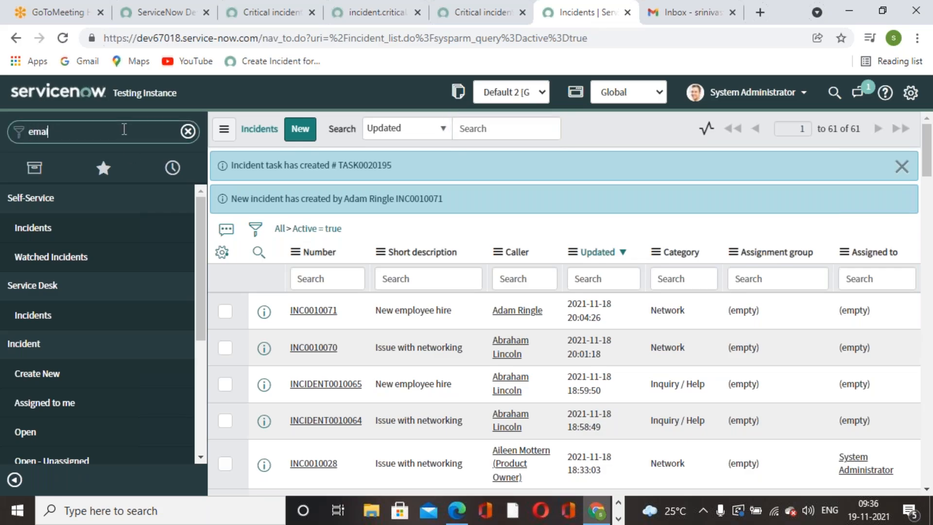
pyautogui.write('l pro')
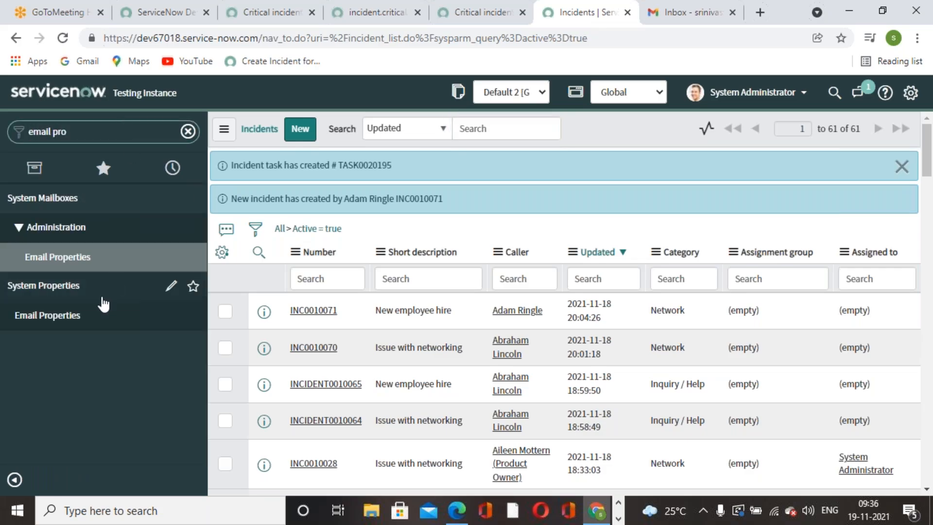
pyautogui.click(85, 325)
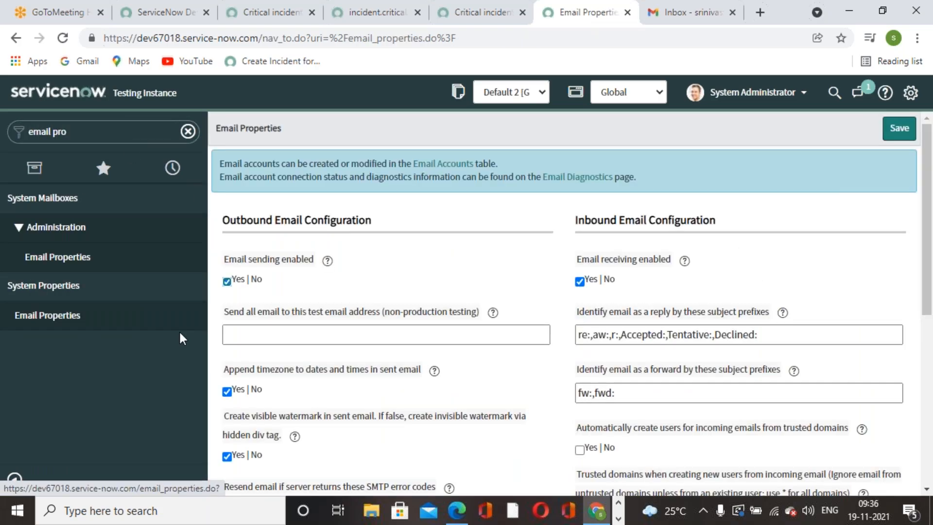
pyautogui.click(900, 129)
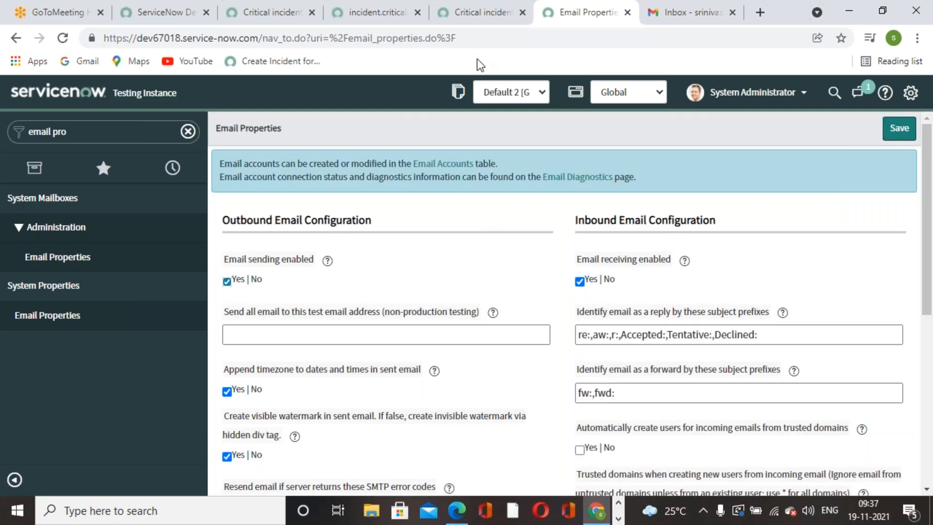
# Uncheck Event parm 1 contains recipient on the notification's Who will receive settings.
pyautogui.click(463, 22)
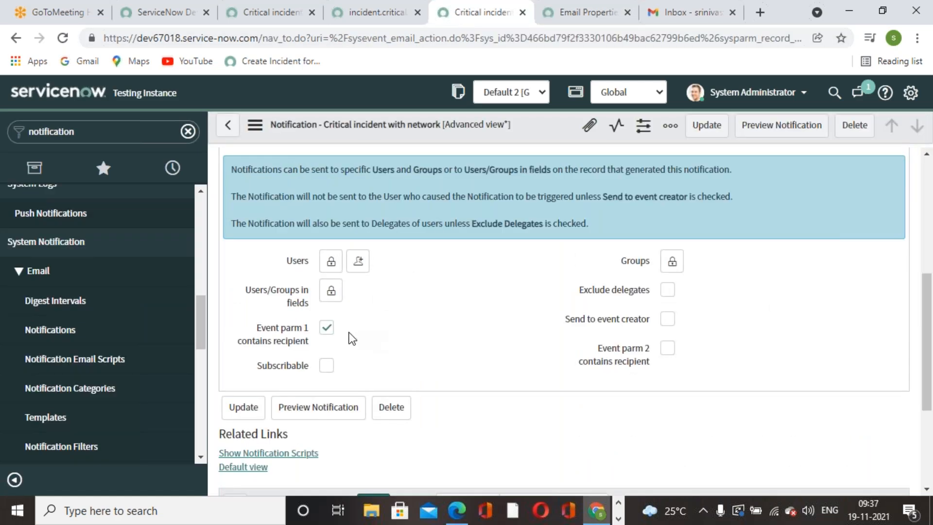
pyautogui.click(327, 328)
pyautogui.scroll(3, 384, 341)
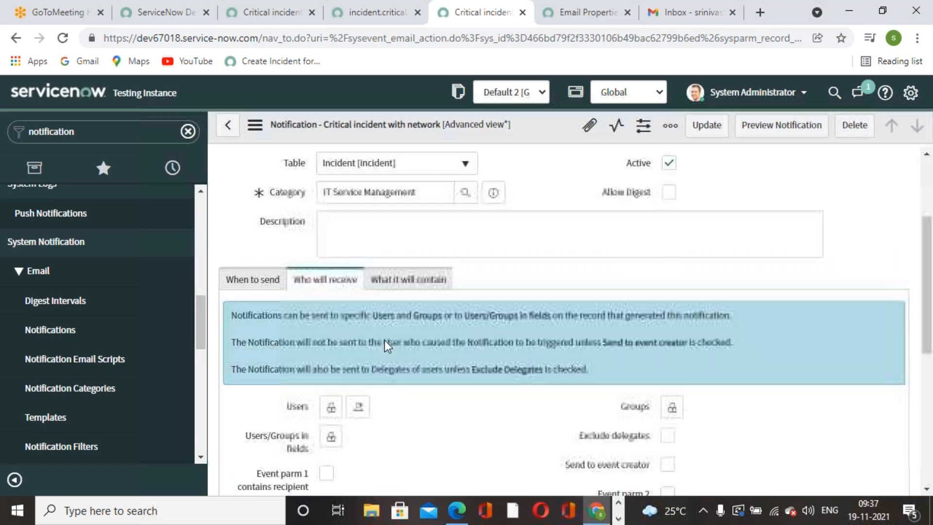
pyautogui.scroll(-3, 398, 362)
pyautogui.scroll(3, 397, 362)
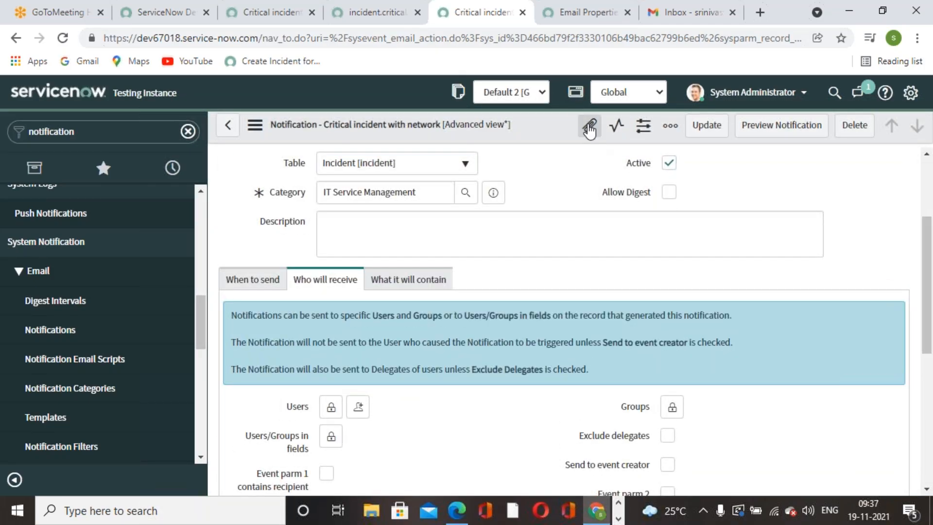
# Check the Gmail inbox twice for the notification, ending on the Email Properties page.
pyautogui.click(700, 13)
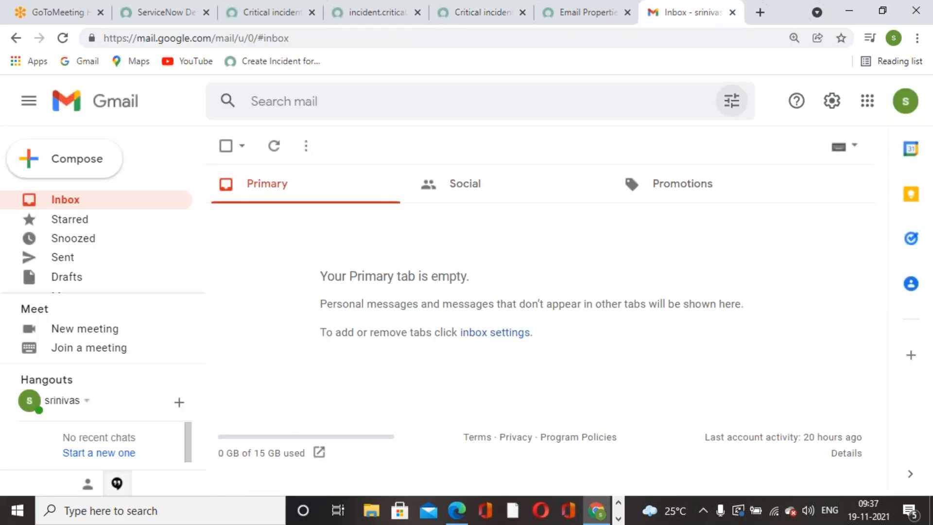
pyautogui.click(484, 13)
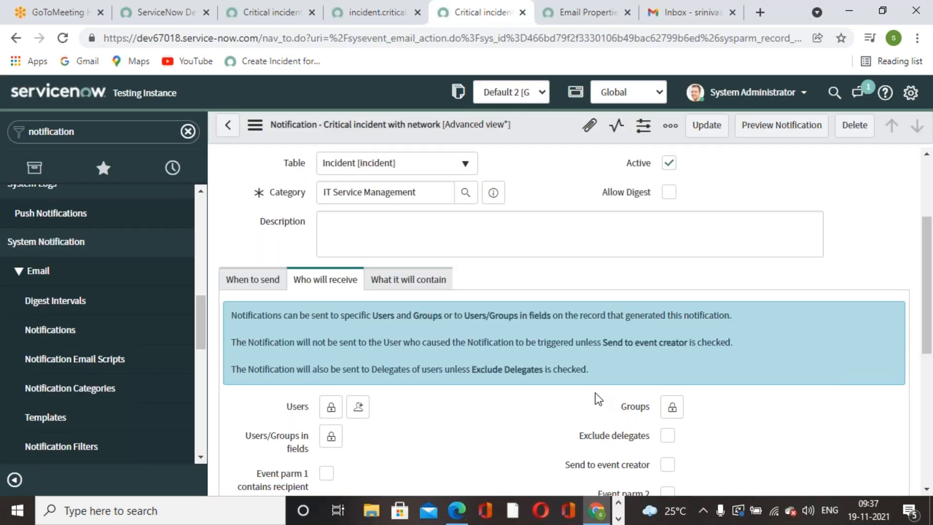
pyautogui.click(688, 14)
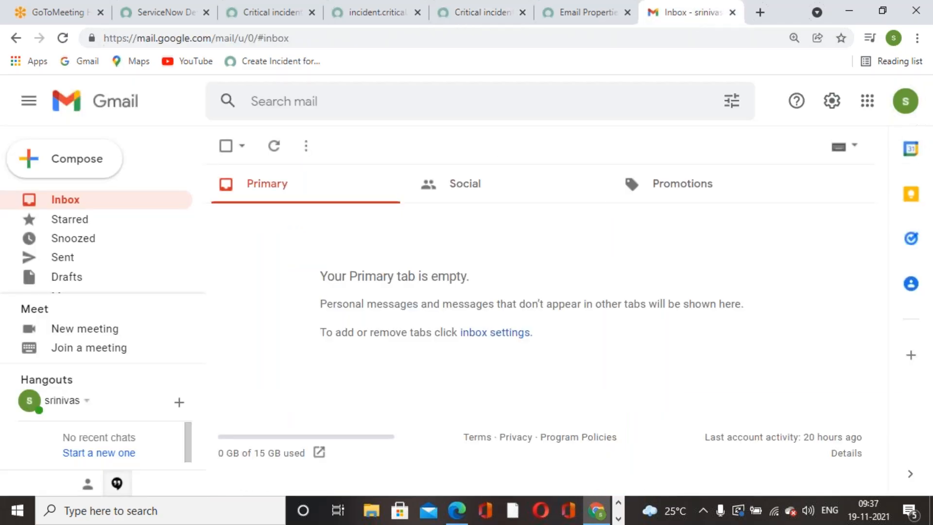
pyautogui.click(594, 15)
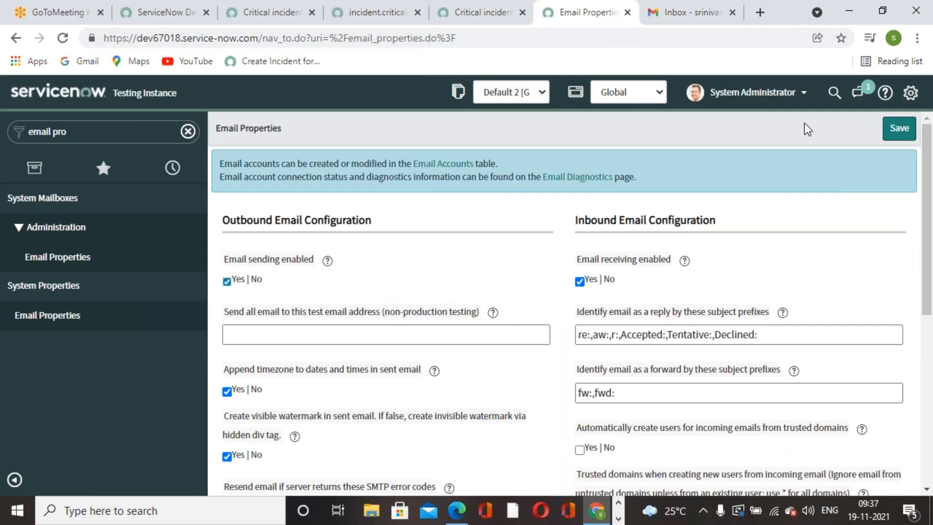
# Review the notification's When to send conditions.
pyautogui.click(492, 19)
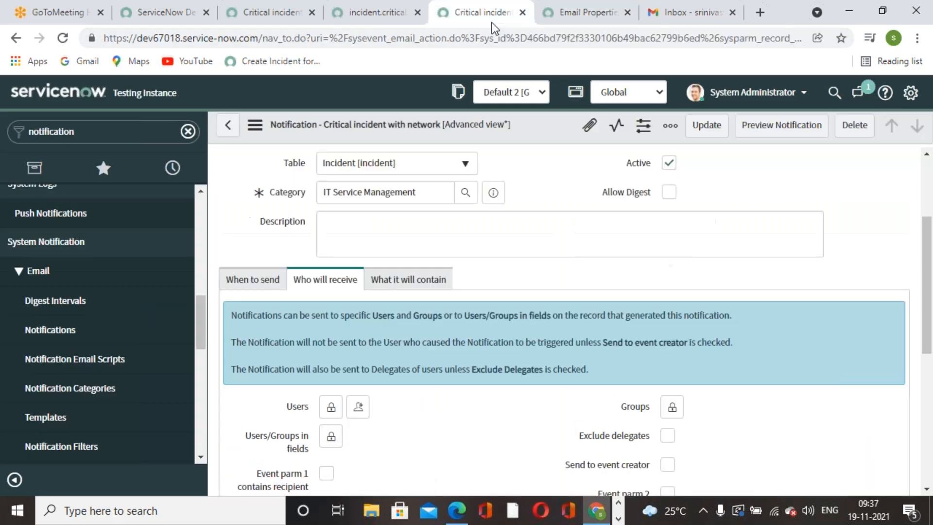
pyautogui.scroll(3, 542, 277)
pyautogui.scroll(-3, 546, 278)
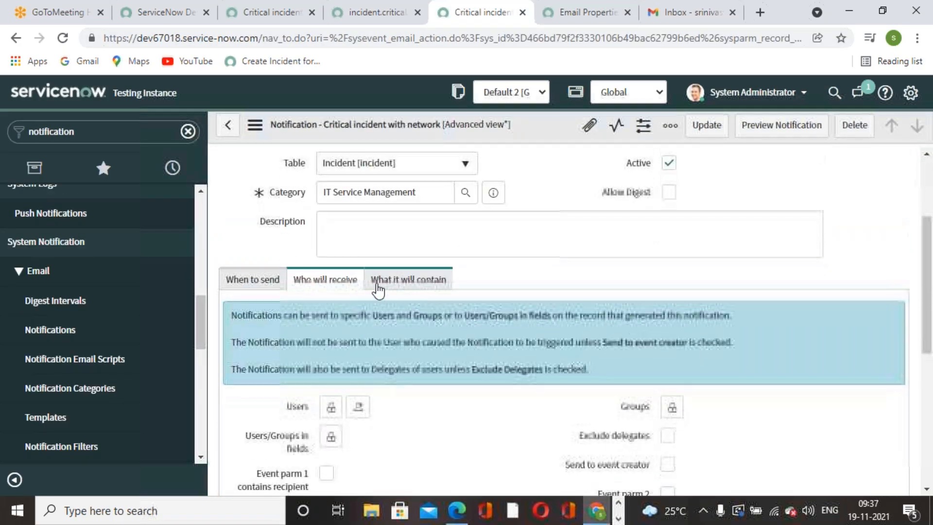
pyautogui.click(247, 275)
pyautogui.scroll(-3, 425, 369)
pyautogui.scroll(-3, 438, 291)
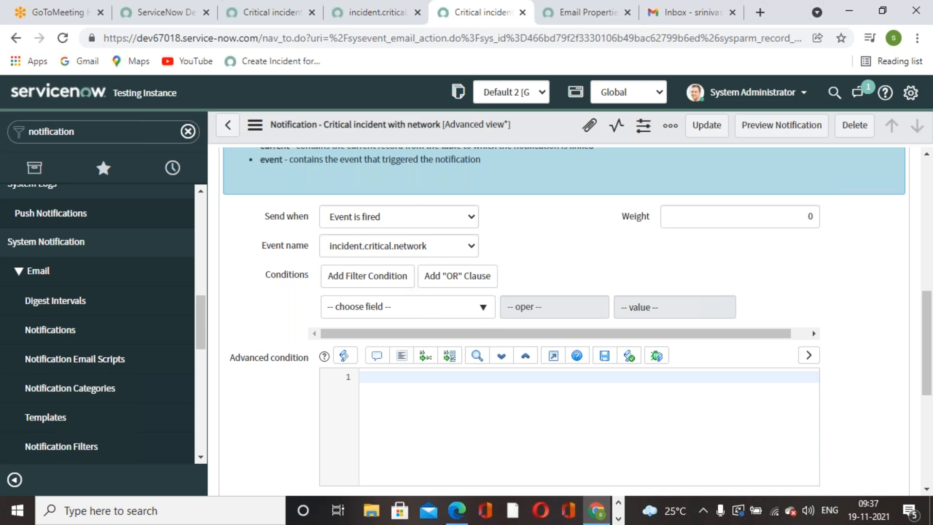
pyautogui.scroll(-3, 450, 350)
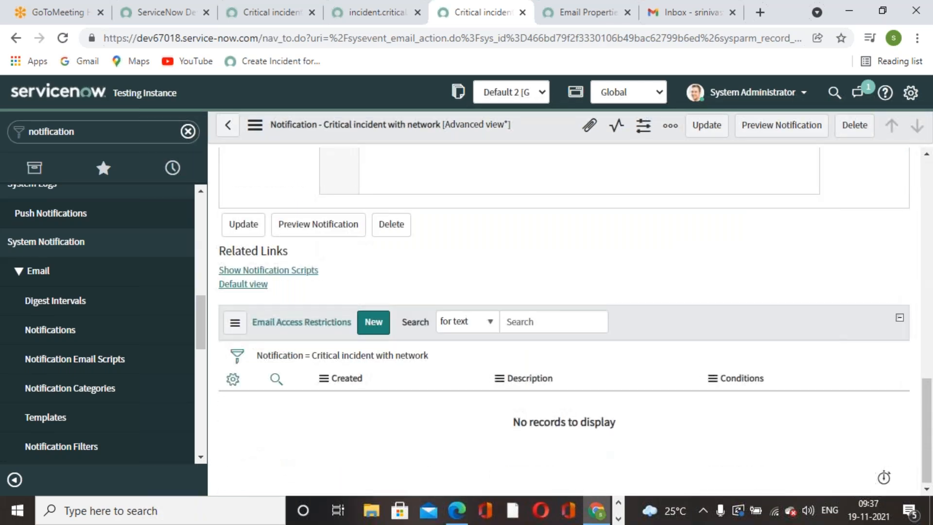
pyautogui.scroll(10, 315, 216)
# Unlock Users on Who will receive and begin entering the Gmail recipient's e-mail address.
pyautogui.click(315, 209)
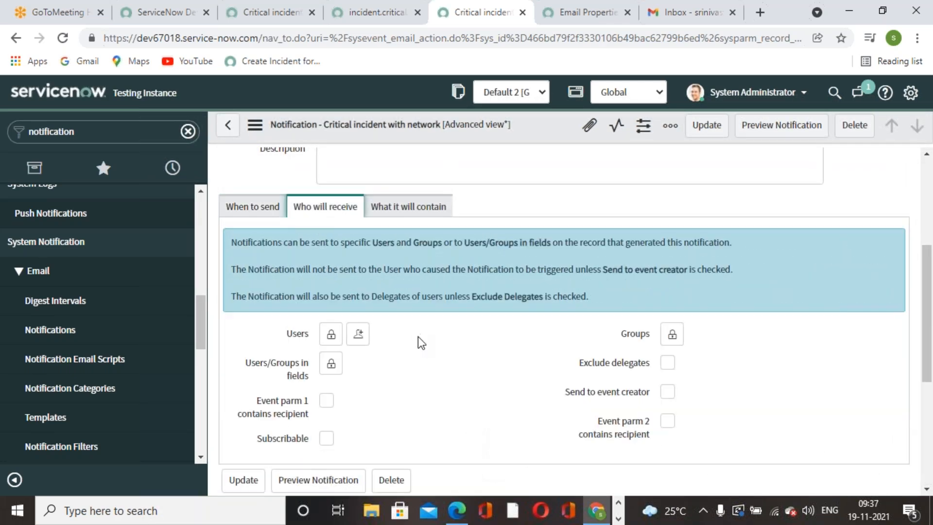
pyautogui.scroll(-3, 418, 337)
pyautogui.click(332, 190)
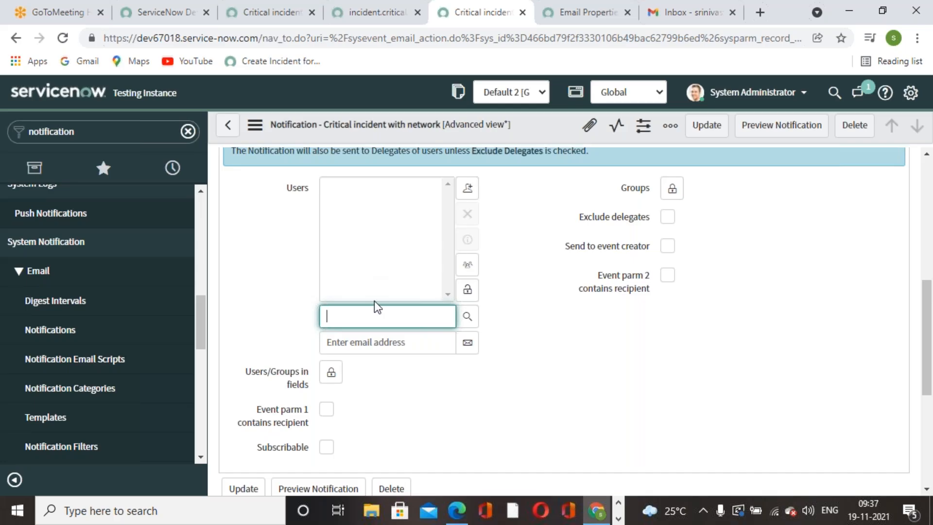
pyautogui.click(390, 343)
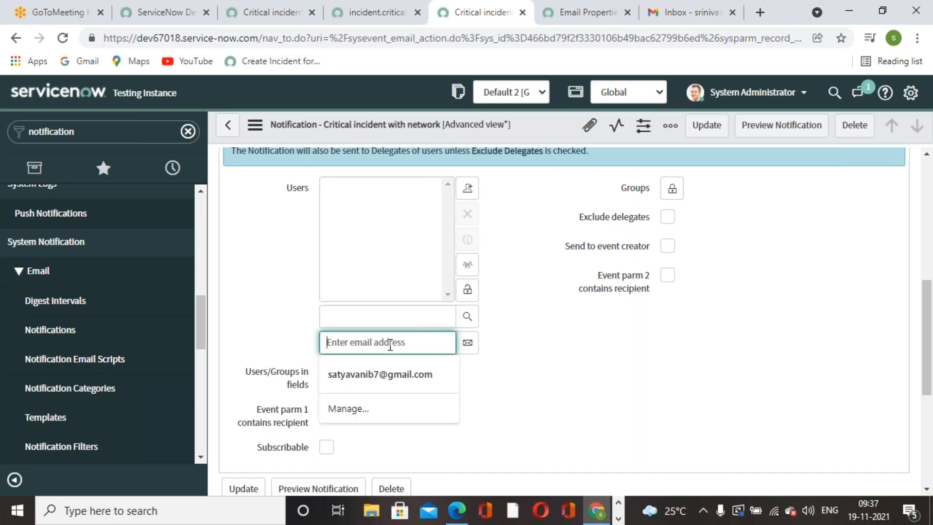
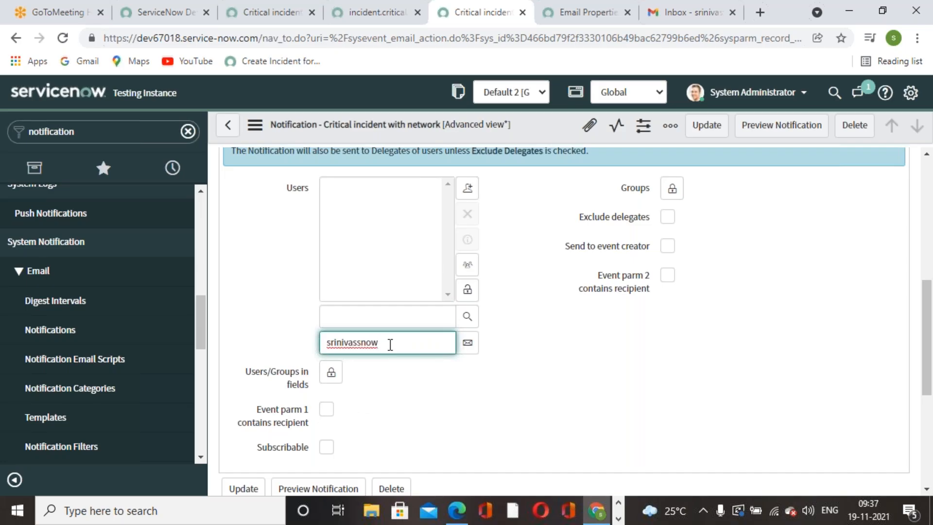
# Confirm the Gmail account's address, then add it to Users and lock the recipient list.
pyautogui.click(711, 14)
pyautogui.click(906, 102)
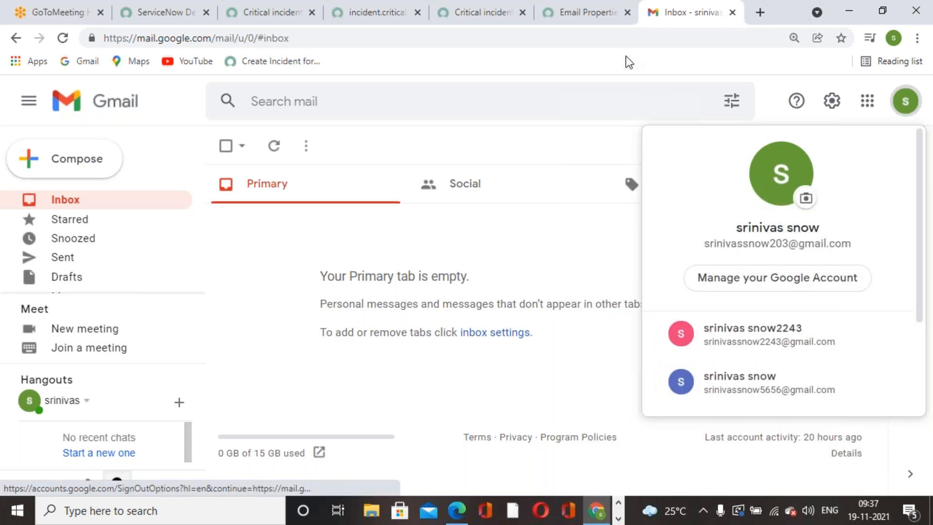
pyautogui.click(608, 21)
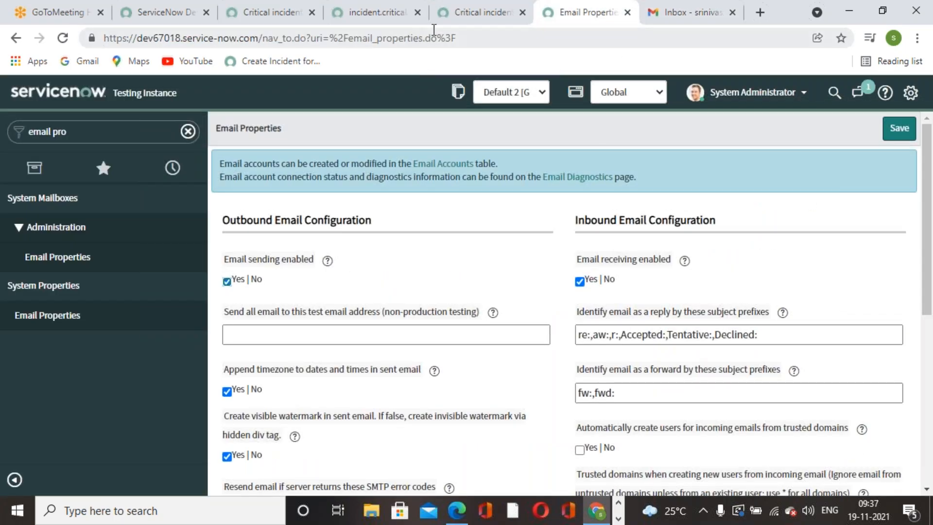
pyautogui.click(447, 19)
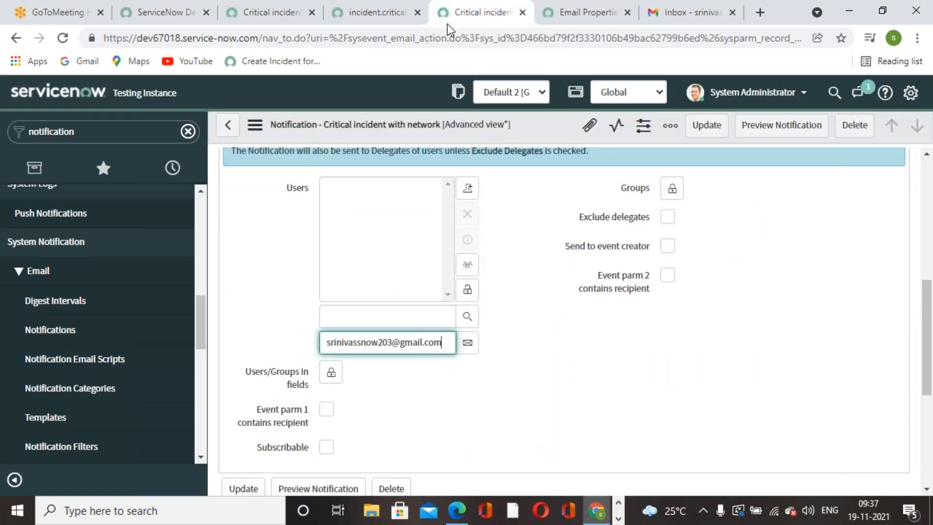
pyautogui.click(468, 342)
pyautogui.click(468, 290)
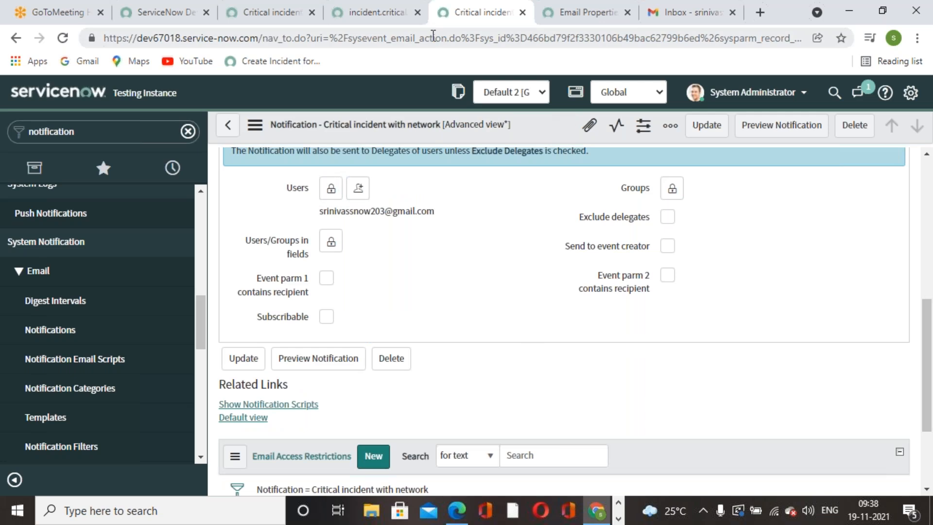
# Glance through the event registration and email properties records, ending on the notification record.
pyautogui.click(382, 14)
pyautogui.click(510, 20)
pyautogui.click(564, 20)
pyautogui.click(497, 22)
pyautogui.scroll(-3, 535, 209)
pyautogui.scroll(9, 535, 214)
pyautogui.scroll(2, 536, 214)
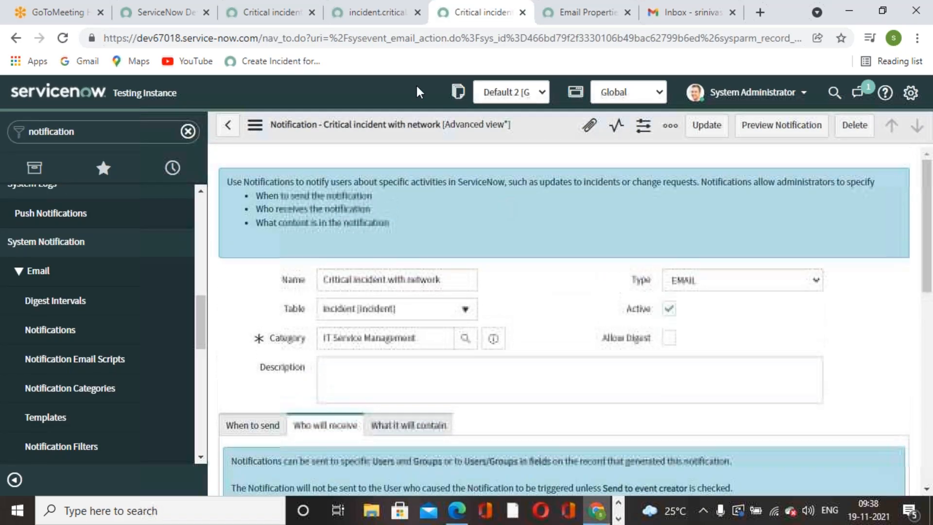
# Trim the script to gs.eventQueue('incident.critical.network',current) and save the business rule.
pyautogui.click(383, 15)
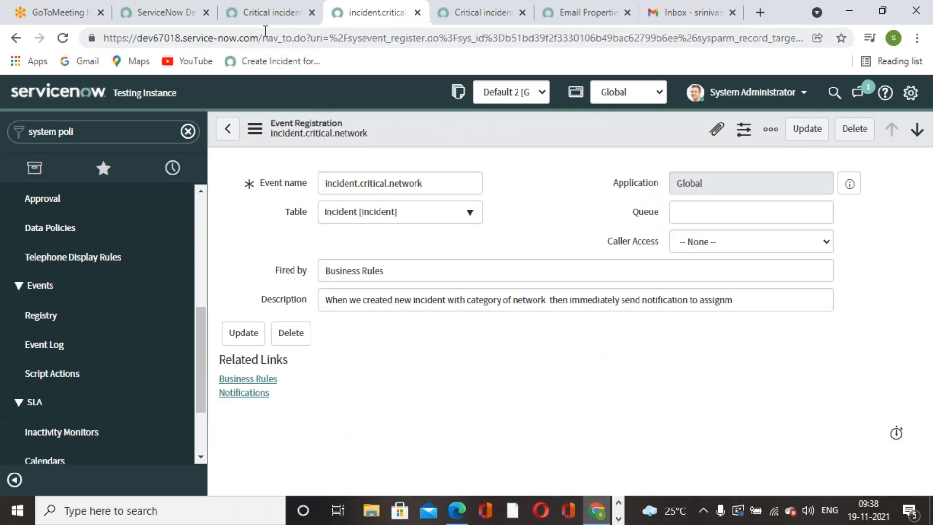
pyautogui.click(270, 12)
pyautogui.scroll(-5, 759, 305)
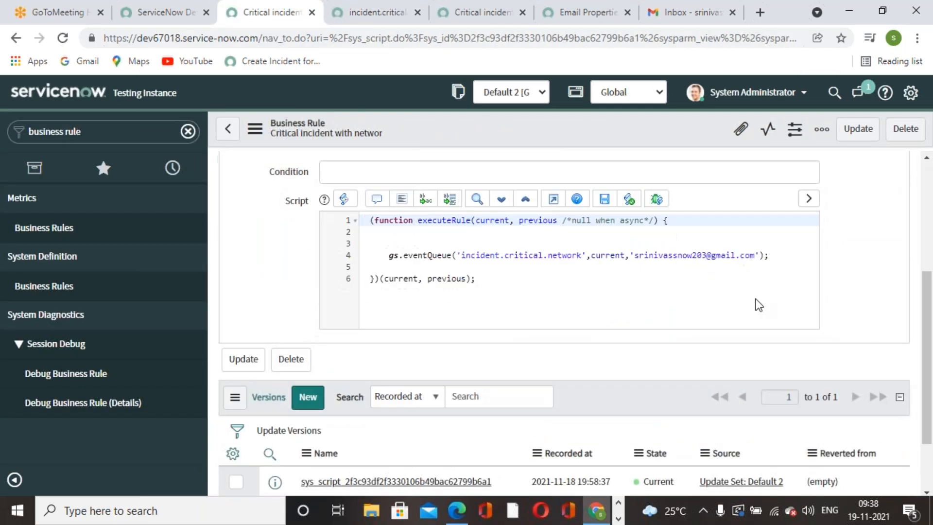
pyautogui.click(759, 256)
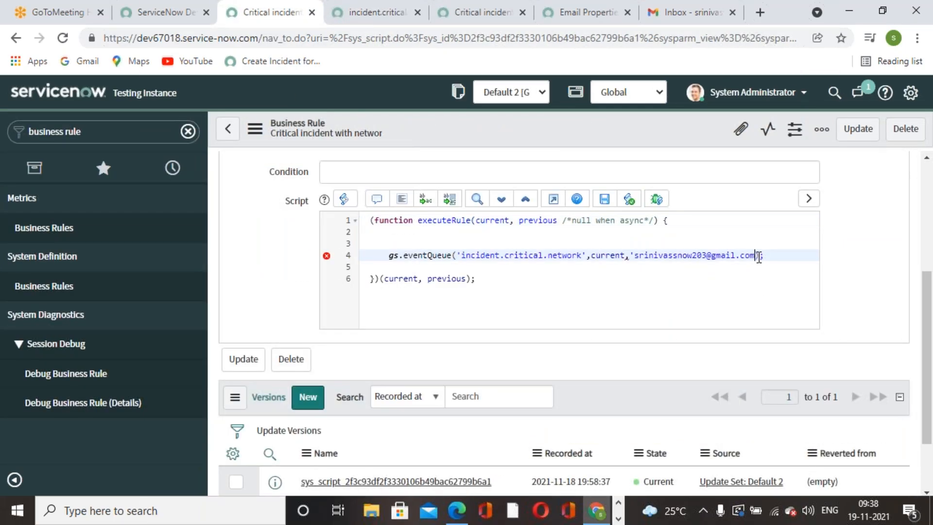
pyautogui.press('BackSpace')
pyautogui.press('BackSpace')
pyautogui.press('BackSpace')
pyautogui.press('BackSpace')
pyautogui.press('BackSpace')
pyautogui.press('BackSpace')
pyautogui.press('BackSpace')
pyautogui.press('BackSpace')
pyautogui.press('BackSpace')
pyautogui.press('BackSpace')
pyautogui.press('BackSpace')
pyautogui.press('BackSpace')
pyautogui.press('BackSpace')
pyautogui.press('BackSpace')
pyautogui.press('BackSpace')
pyautogui.press('BackSpace')
pyautogui.press('BackSpace')
pyautogui.press('BackSpace')
pyautogui.press('BackSpace')
pyautogui.press('BackSpace')
pyautogui.press('BackSpace')
pyautogui.press('BackSpace')
pyautogui.press('BackSpace')
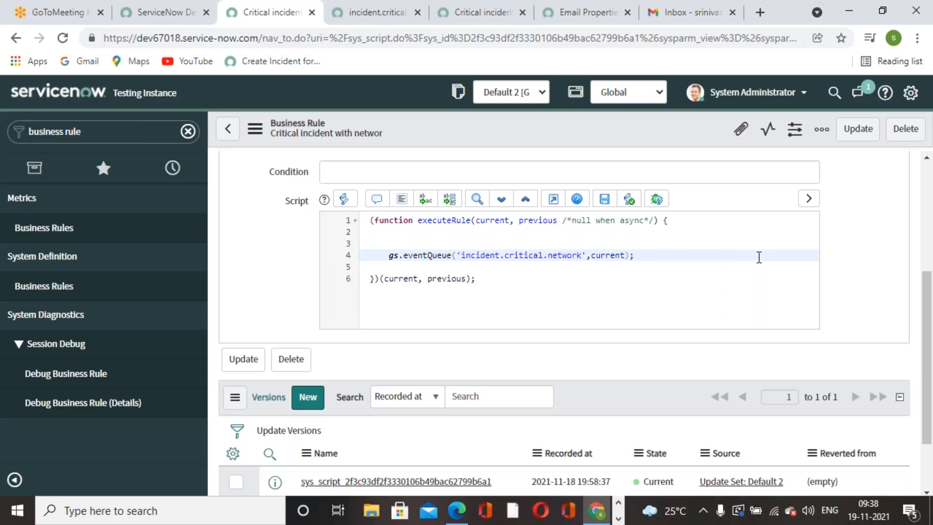
pyautogui.rightClick(605, 125)
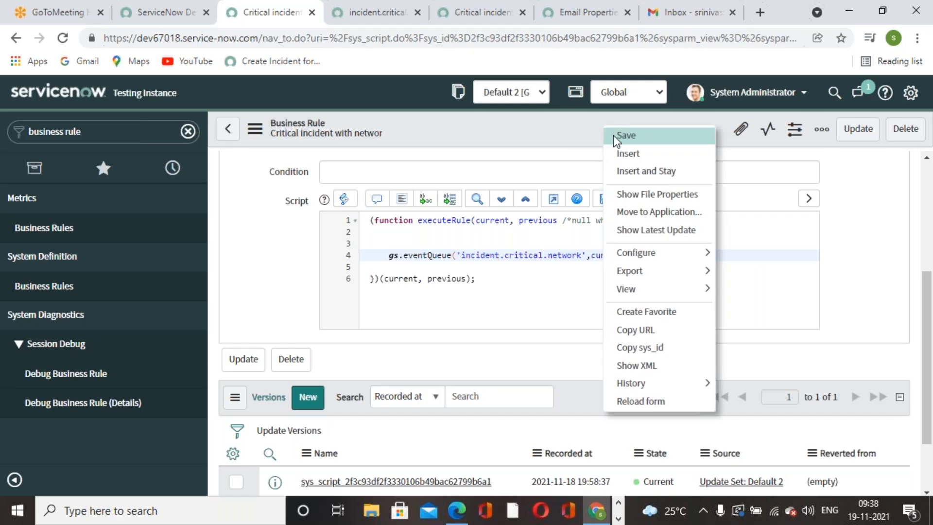
pyautogui.click(614, 135)
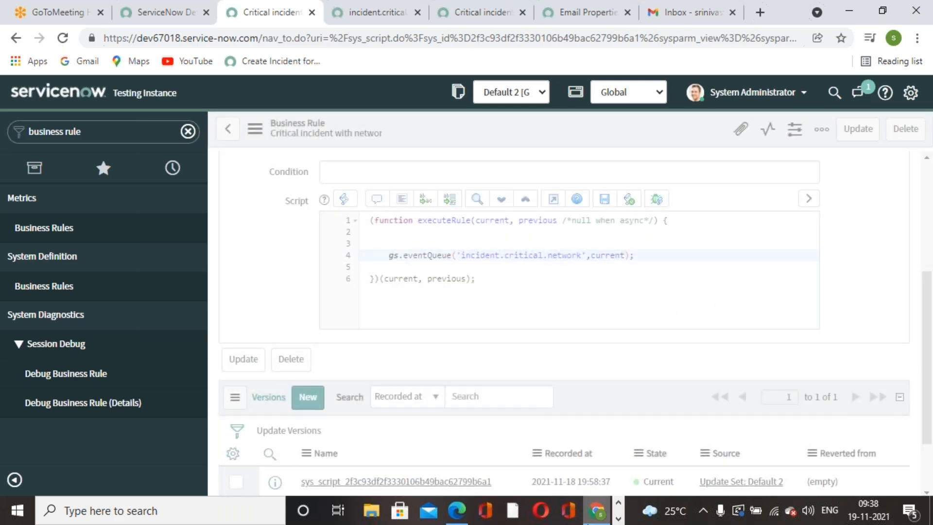
pyautogui.moveTo(586, 523)
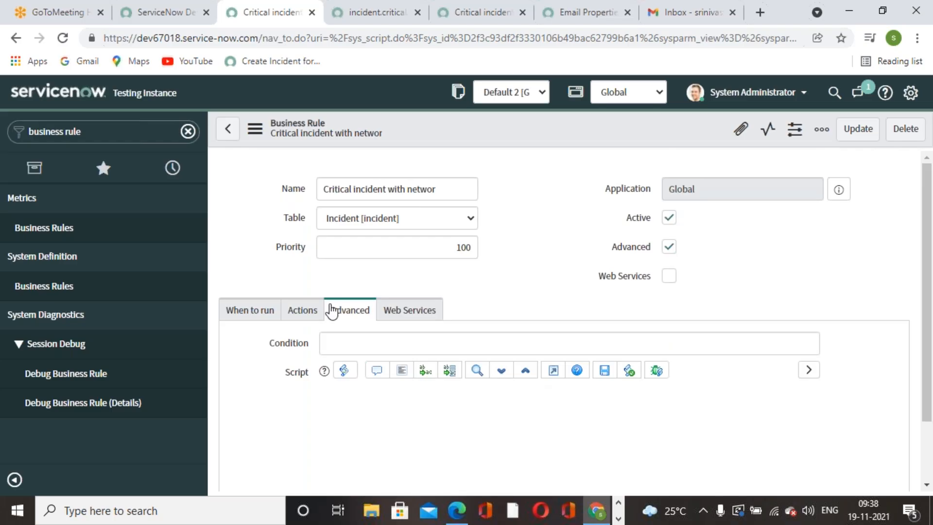
# Review the business rule's Actions settings.
pyautogui.scroll(-10, 520, 304)
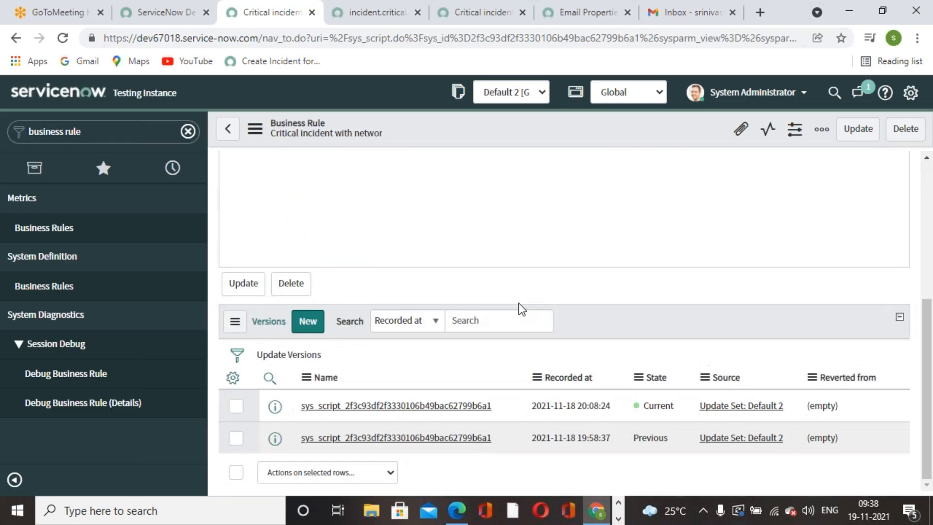
pyautogui.scroll(10, 518, 302)
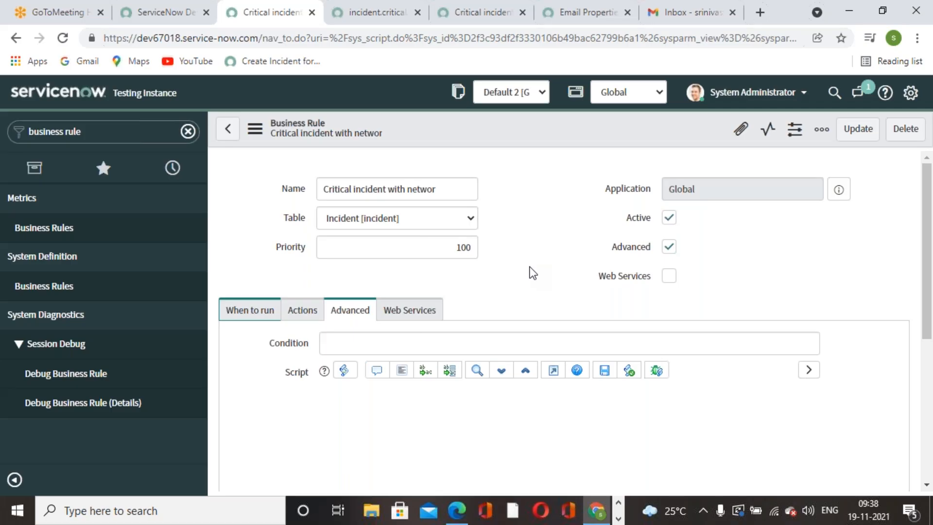
pyautogui.scroll(-10, 533, 273)
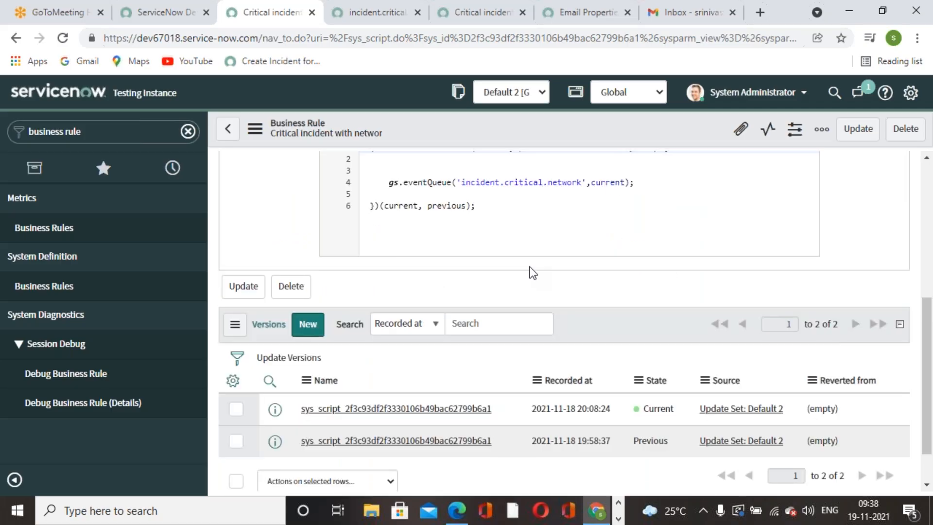
pyautogui.scroll(10, 533, 273)
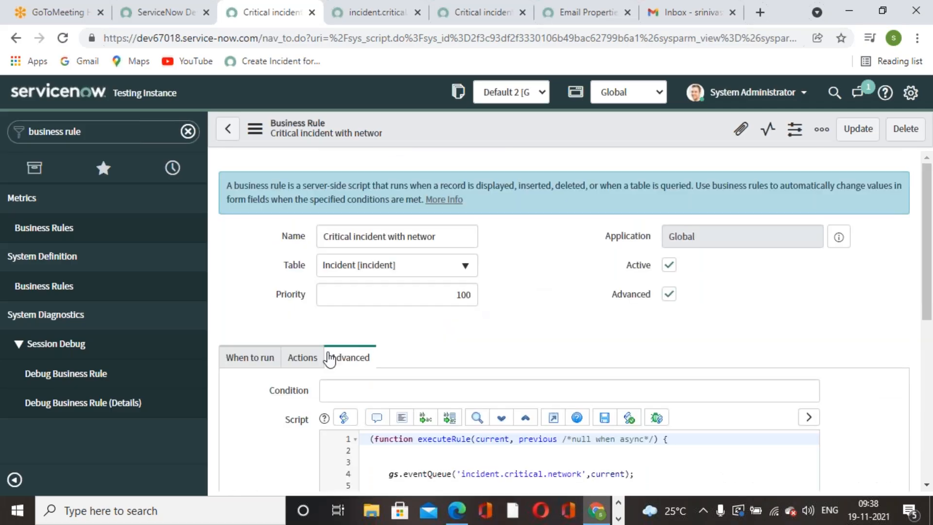
pyautogui.click(299, 358)
pyautogui.scroll(-5, 333, 358)
pyautogui.scroll(3, 516, 294)
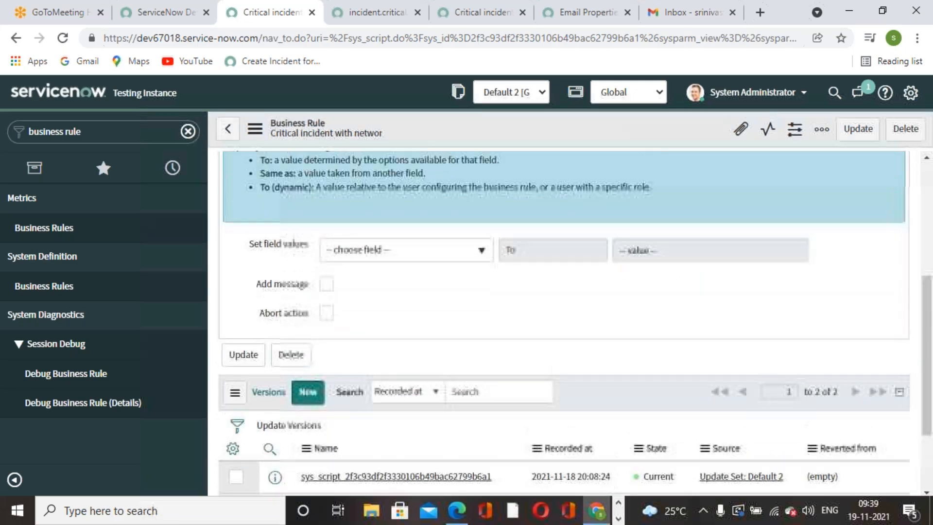
# Check When to run: async, on insert, condition Category is Network, keeping the 'is' operator.
pyautogui.click(250, 212)
pyautogui.scroll(1, 515, 295)
pyautogui.scroll(-3, 520, 333)
pyautogui.scroll(5, 525, 336)
pyautogui.scroll(-3, 523, 329)
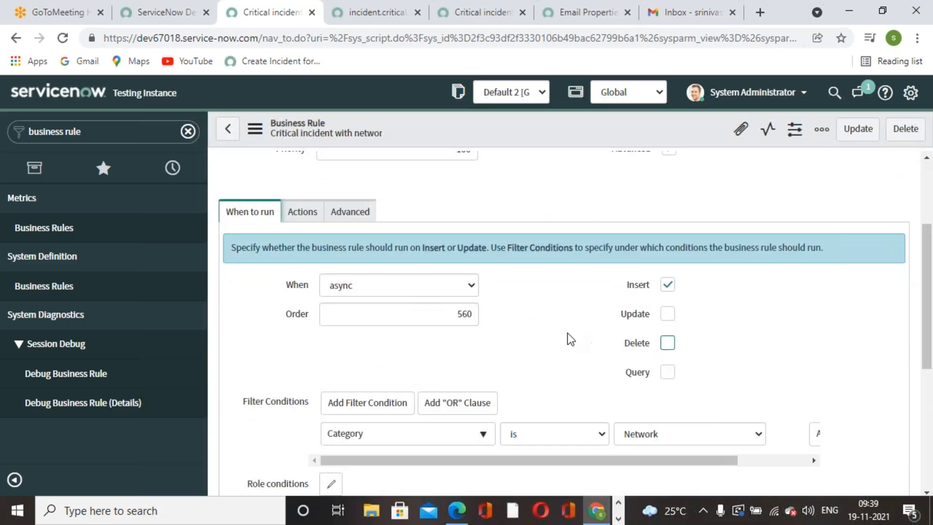
pyautogui.scroll(-2, 567, 335)
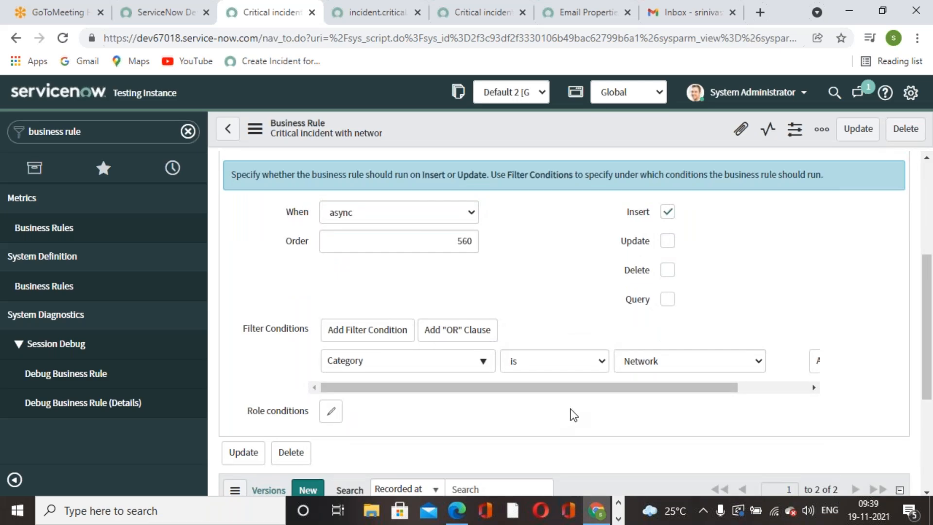
pyautogui.click(605, 365)
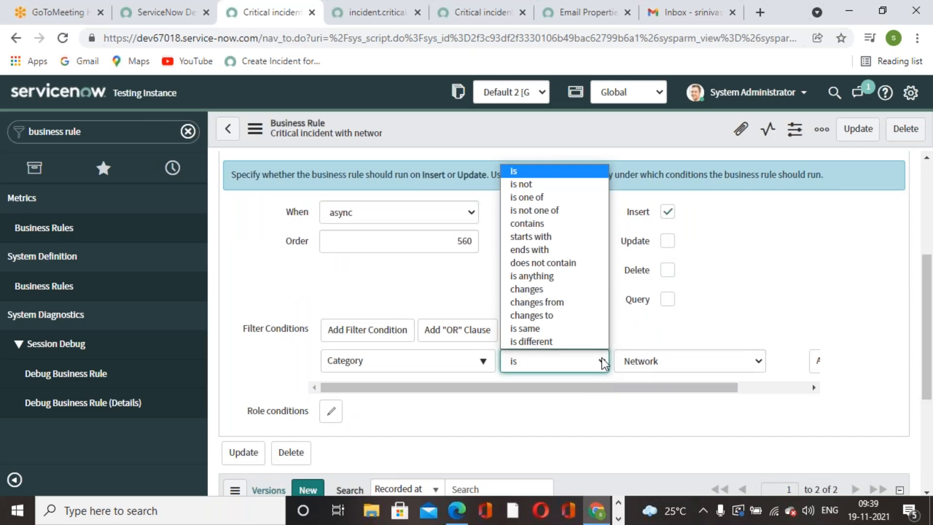
pyautogui.click(589, 140)
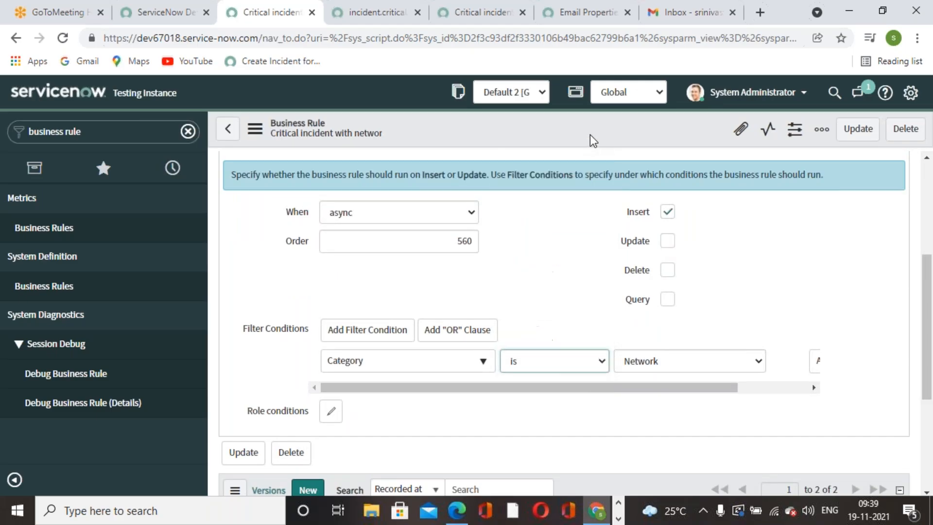
pyautogui.scroll(5, 608, 293)
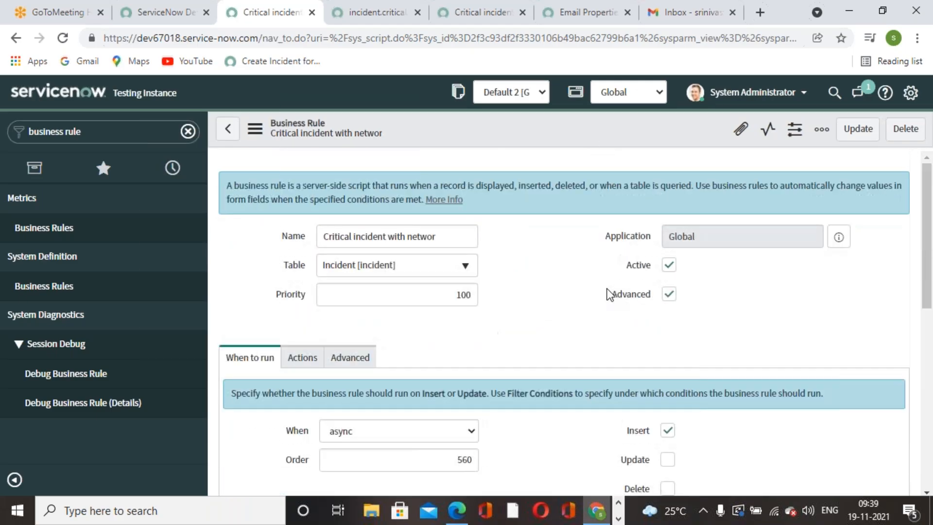
pyautogui.click(618, 519)
# Scroll the PDF to page 229's filter conditions, Priority is 1-Critical and Category is Network, then return.
pyautogui.click(618, 502)
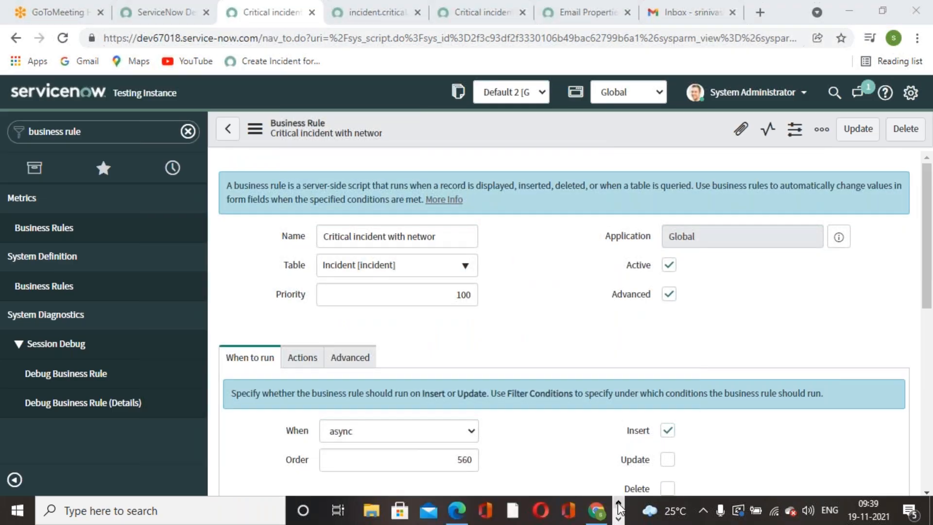
pyautogui.click(457, 511)
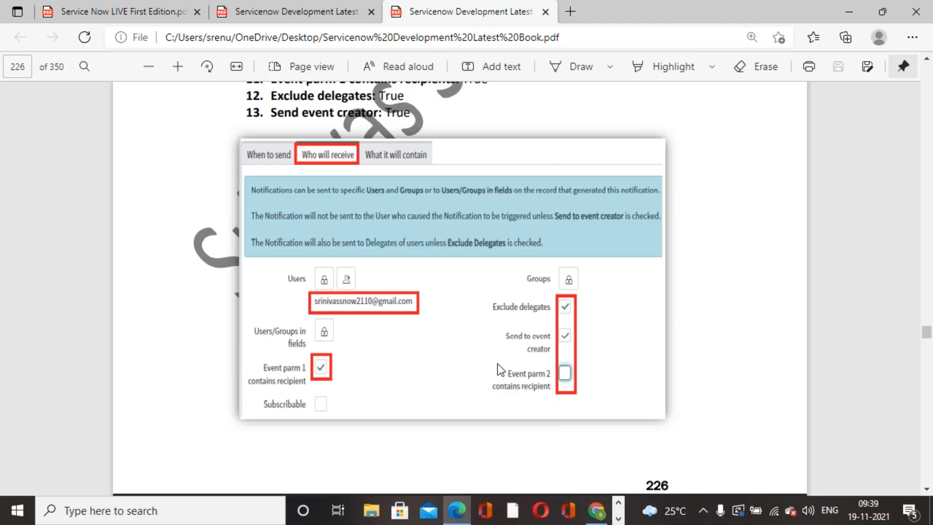
pyautogui.scroll(-3, 460, 349)
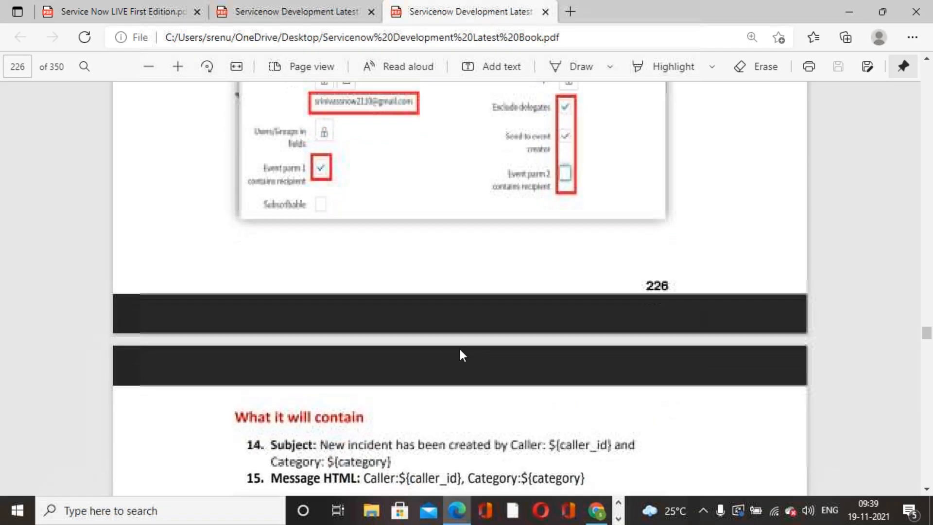
pyautogui.scroll(-9, 460, 349)
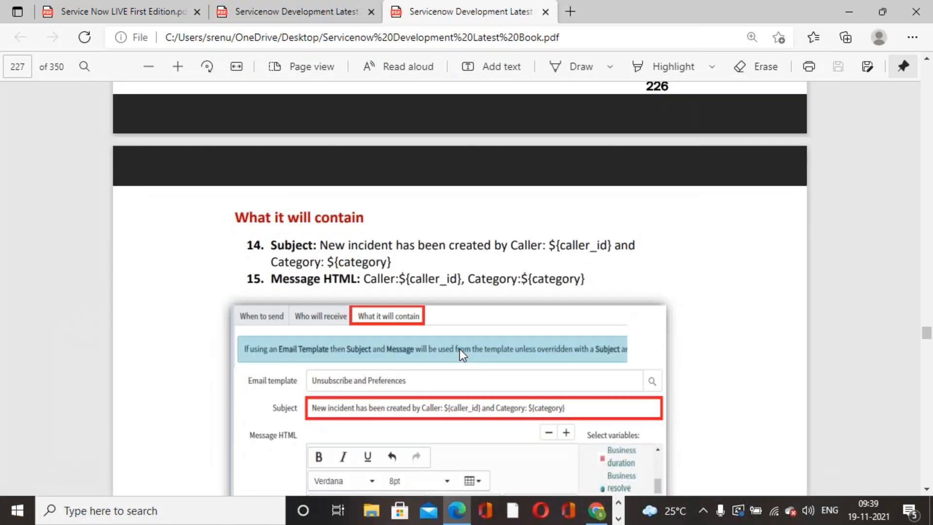
pyautogui.scroll(-10, 460, 348)
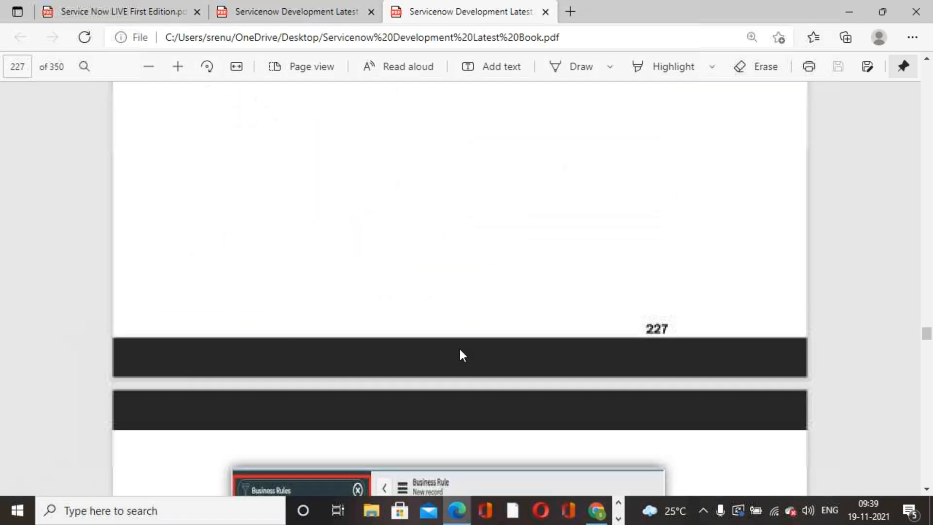
pyautogui.scroll(5, 459, 346)
pyautogui.scroll(-20, 460, 348)
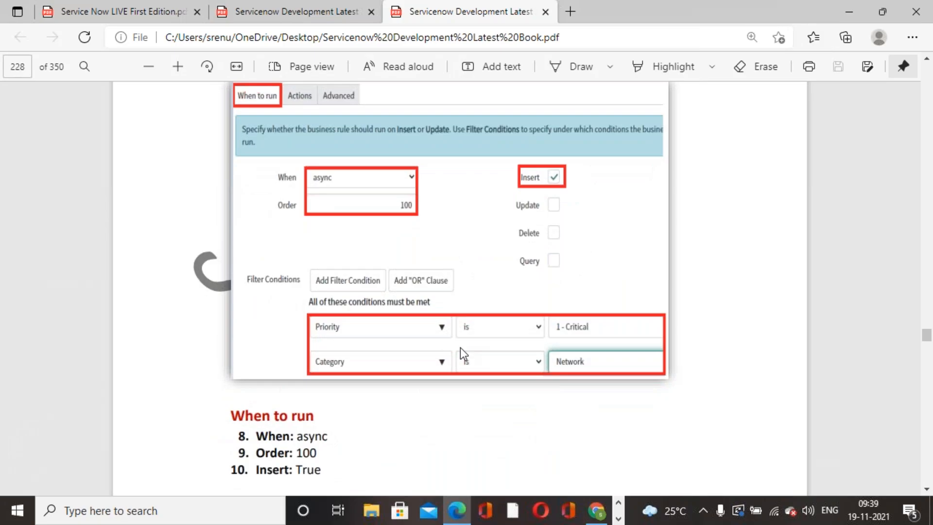
pyautogui.scroll(-5, 459, 348)
pyautogui.scroll(3, 460, 348)
pyautogui.scroll(-3, 460, 348)
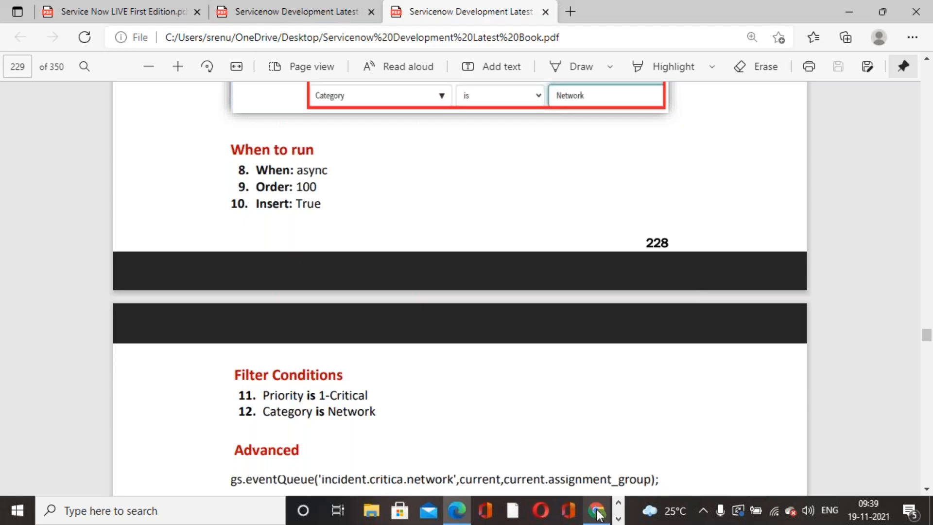
pyautogui.click(597, 510)
# Start a new incident record via an 'incident' filter navigator search.
pyautogui.scroll(-5, 569, 350)
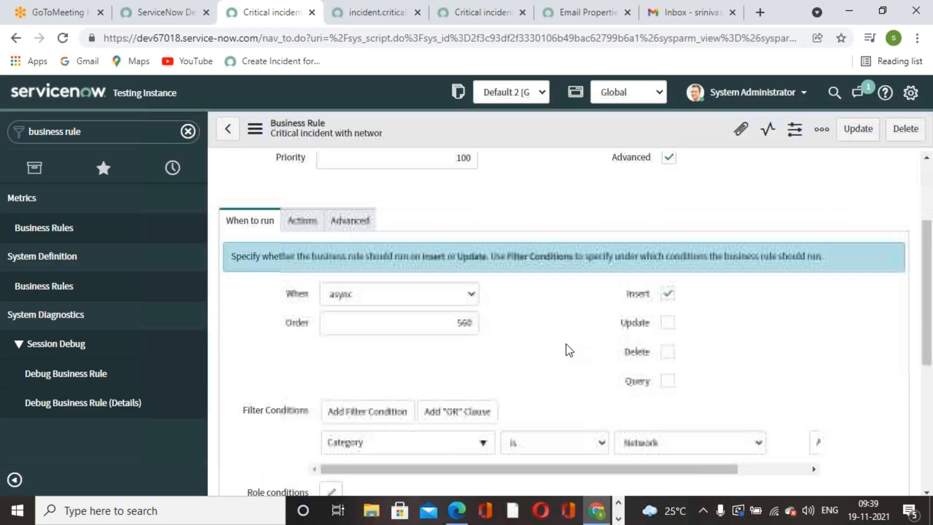
pyautogui.scroll(5, 569, 350)
pyautogui.click(384, 14)
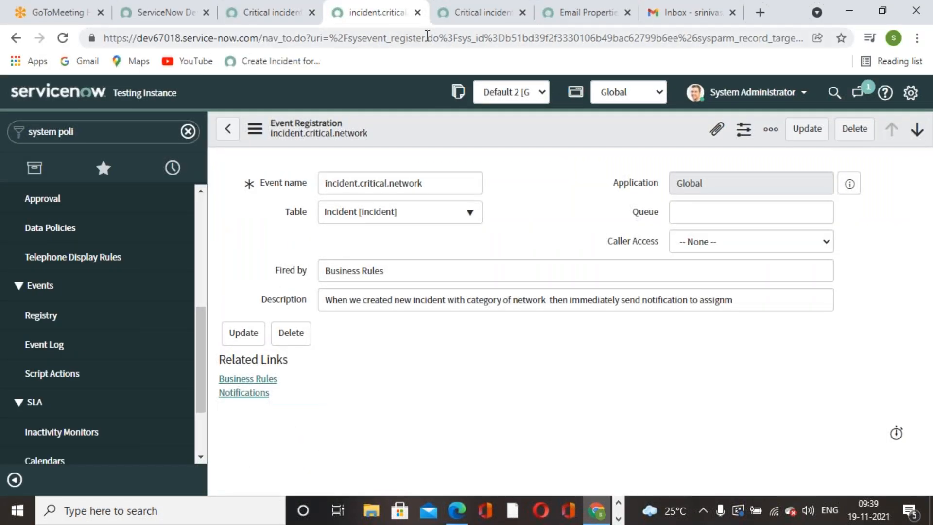
pyautogui.click(495, 18)
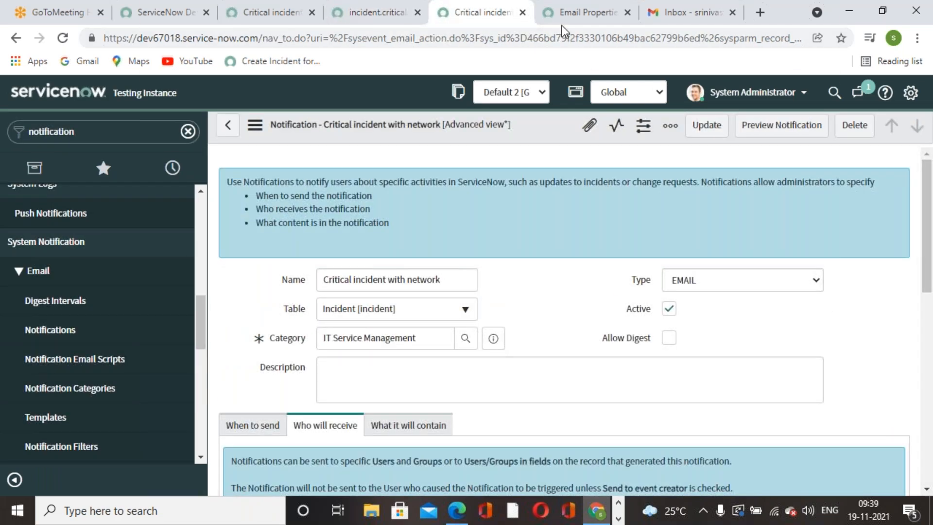
pyautogui.click(574, 15)
pyautogui.click(115, 135)
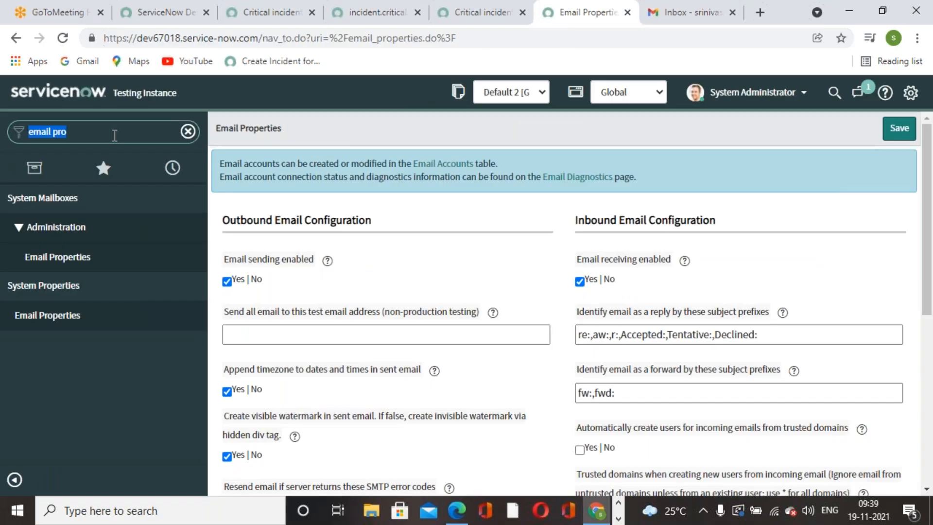
pyautogui.write('incident')
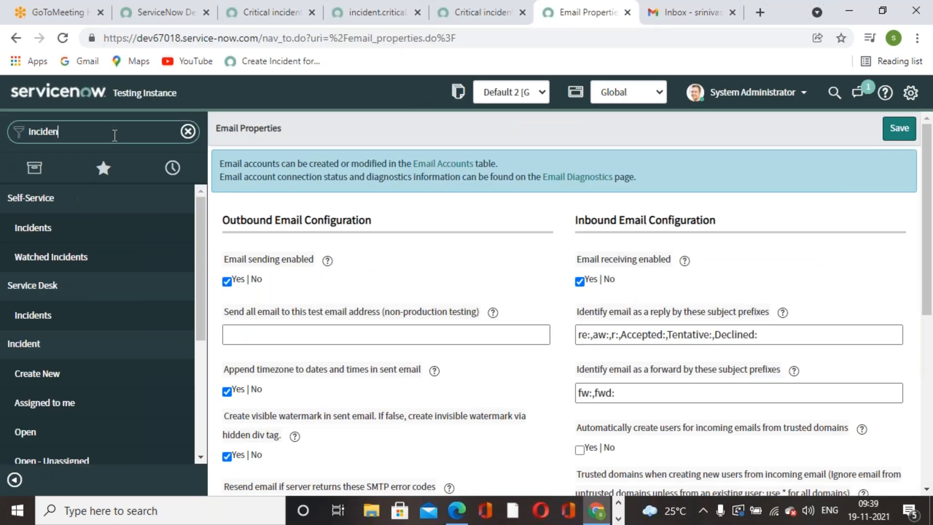
pyautogui.click(46, 373)
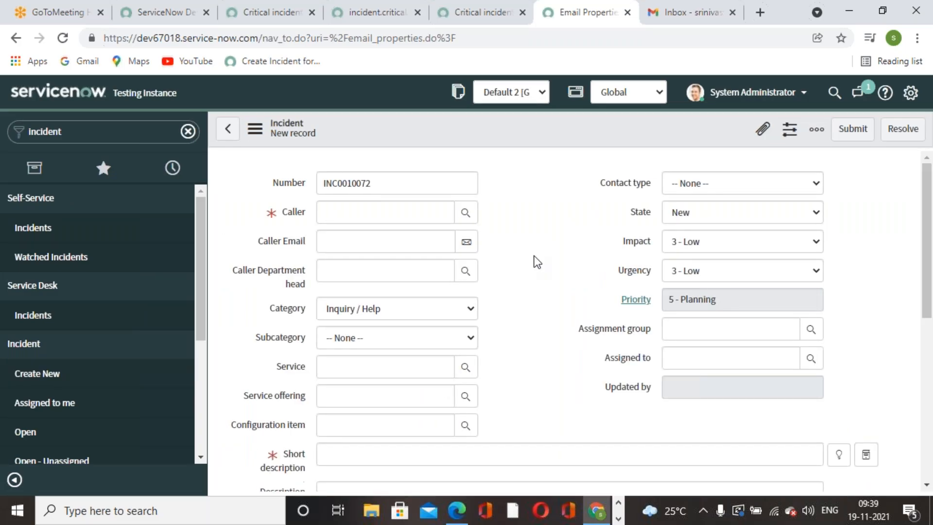
# Pick a caller, use short description 'Request for a new service', set category Network, and submit.
pyautogui.click(471, 214)
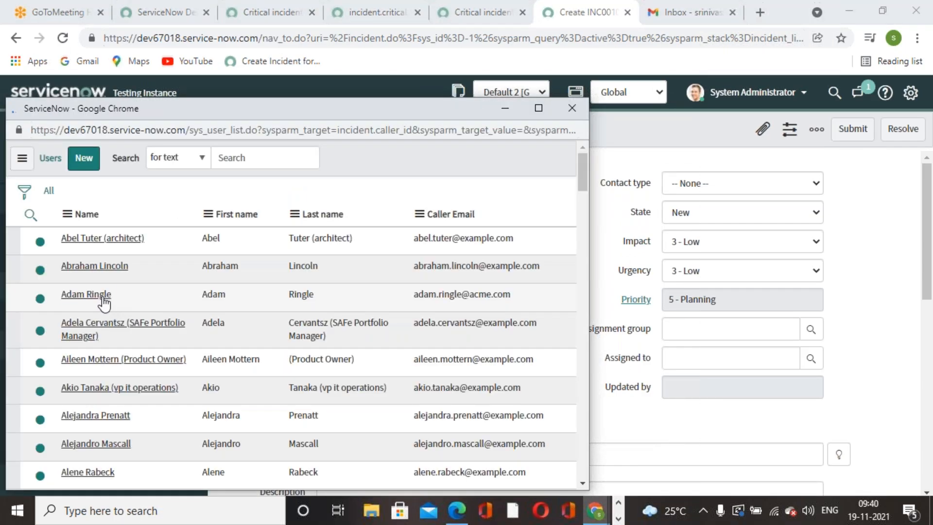
pyautogui.click(86, 294)
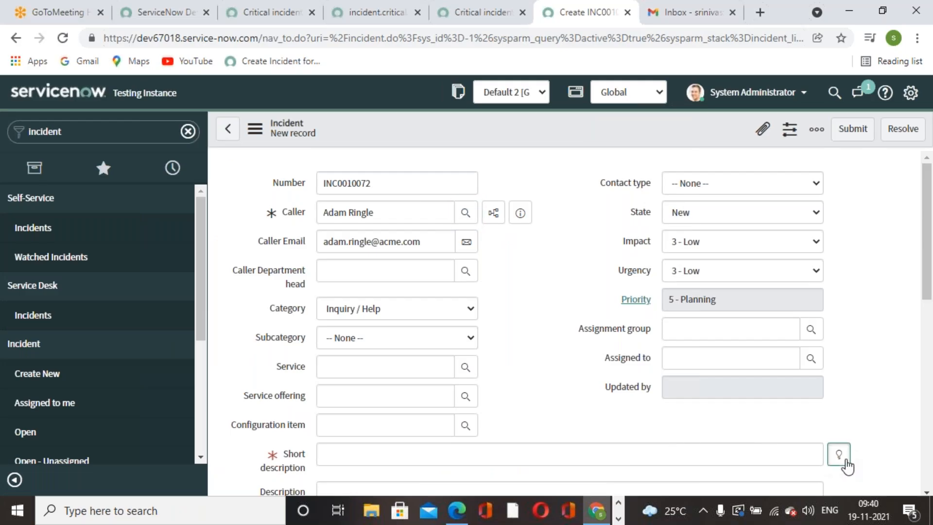
pyautogui.click(845, 461)
pyautogui.click(370, 330)
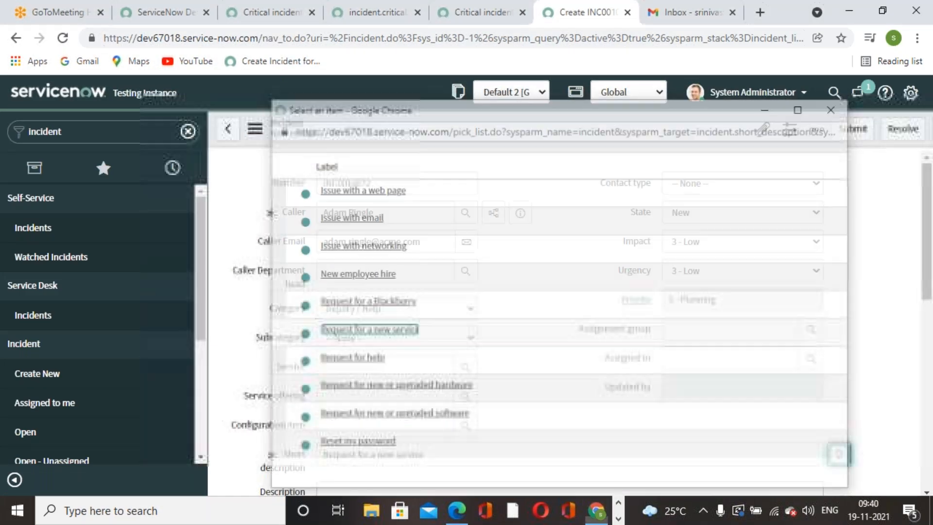
pyautogui.click(459, 297)
pyautogui.click(372, 379)
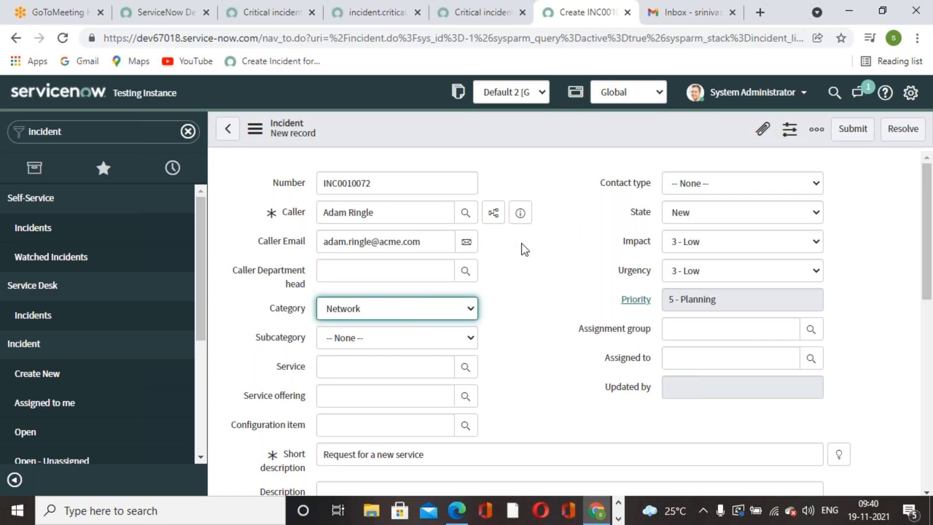
pyautogui.click(848, 130)
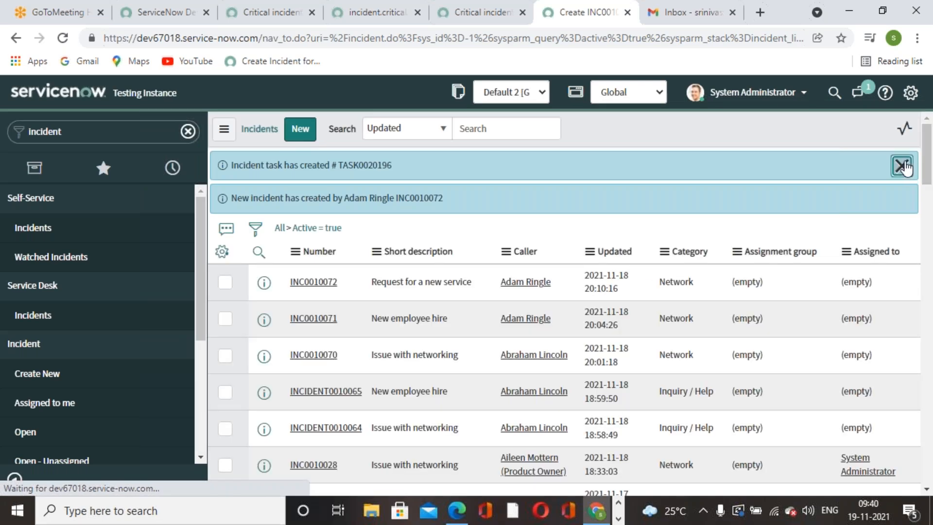
pyautogui.click(902, 164)
# Close the Gmail account panel and reload the inbox to look for the notification.
pyautogui.click(699, 12)
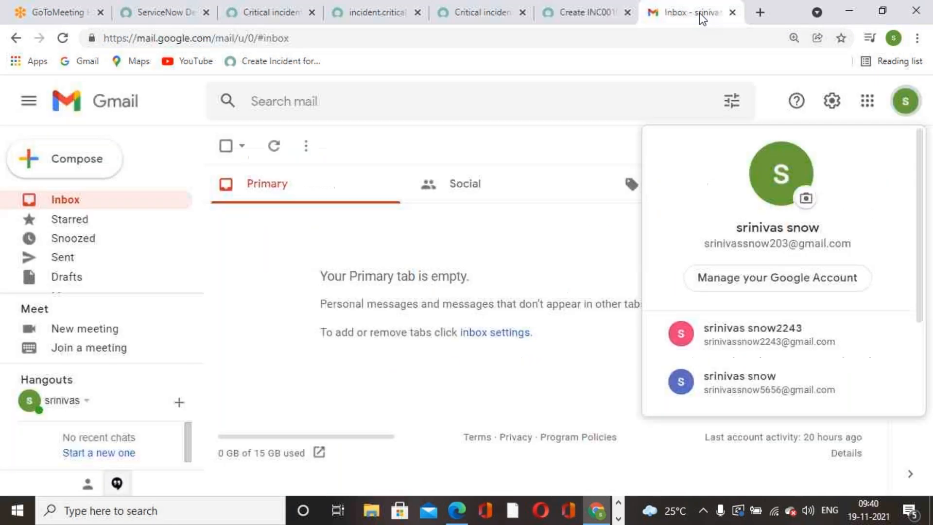
pyautogui.click(582, 149)
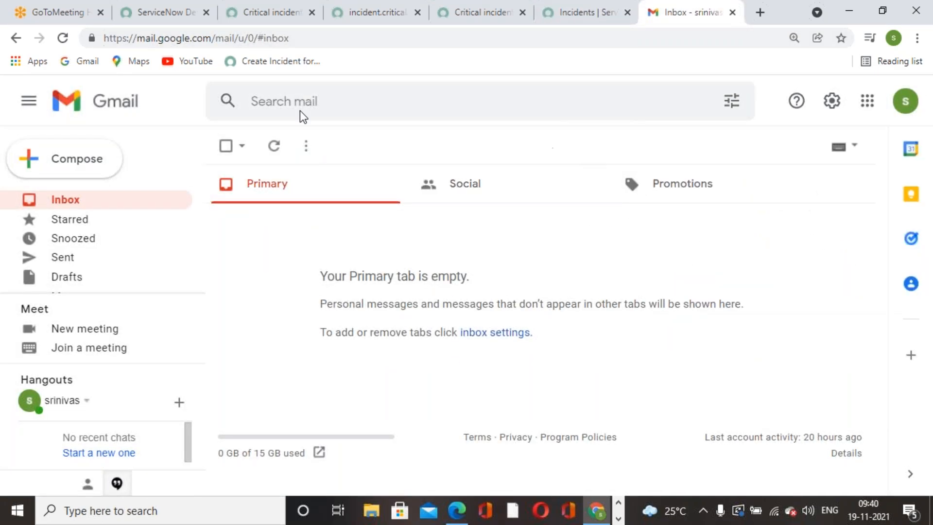
pyautogui.click(65, 38)
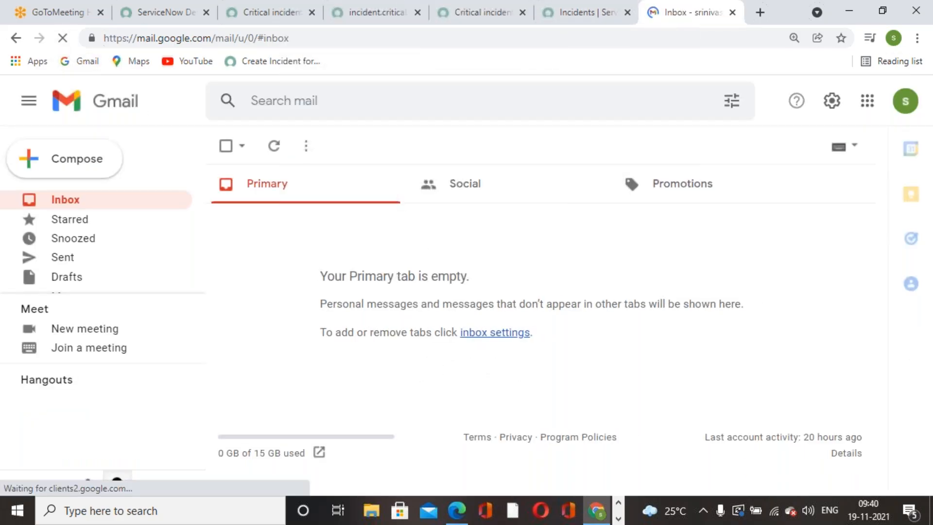
pyautogui.scroll(-1, 114, 285)
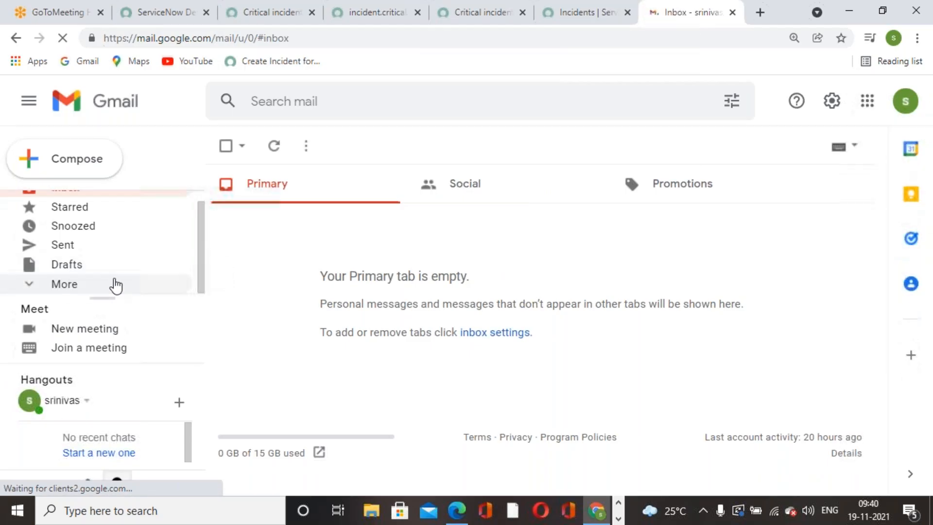
# Check the Spam and Trash folders, then reload the still-empty inbox.
pyautogui.click(34, 287)
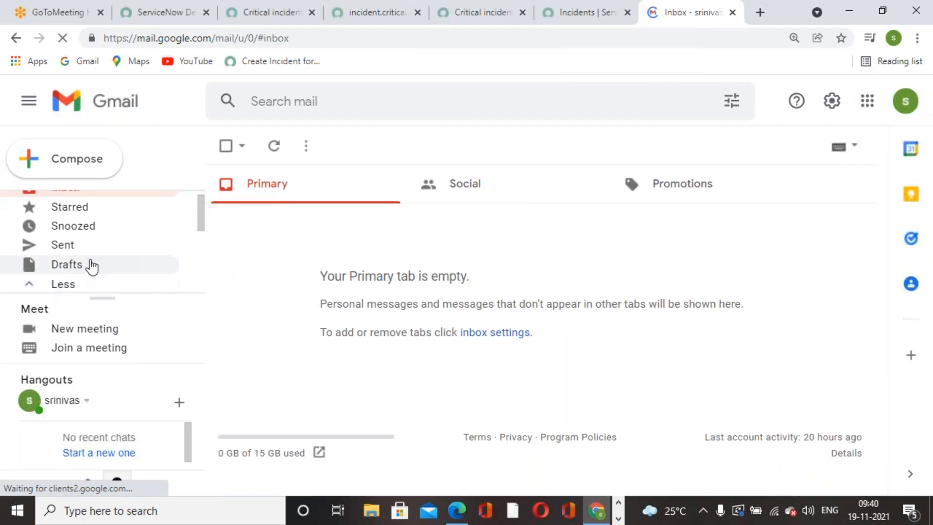
pyautogui.scroll(-1, 90, 266)
pyautogui.scroll(-2, 84, 238)
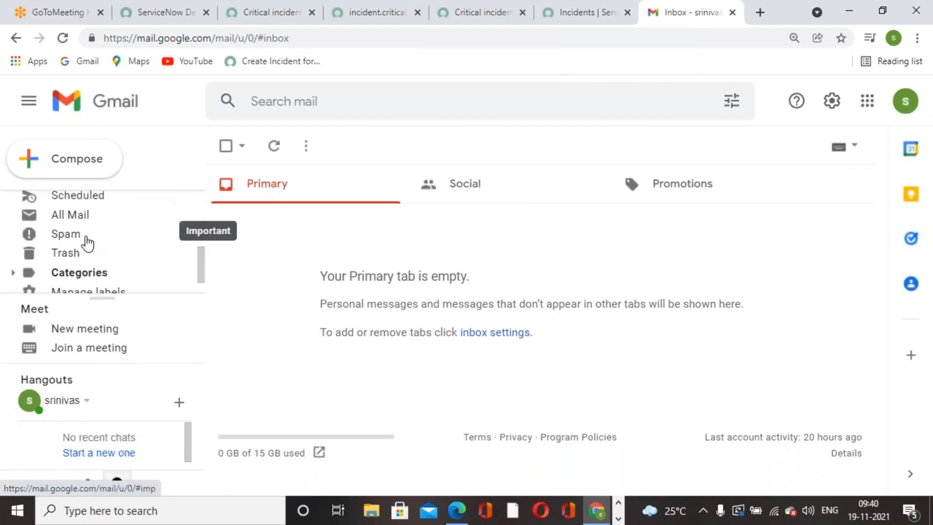
pyautogui.click(78, 236)
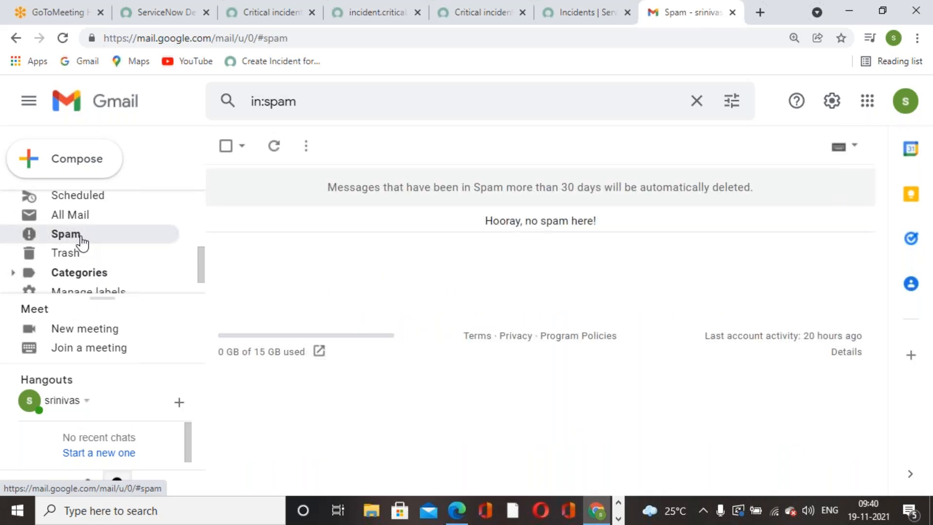
pyautogui.click(85, 254)
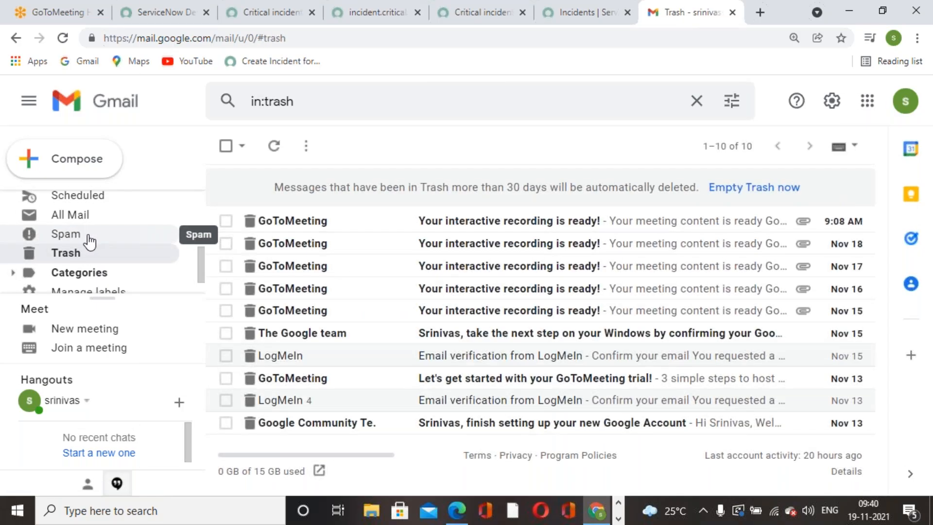
pyautogui.click(92, 239)
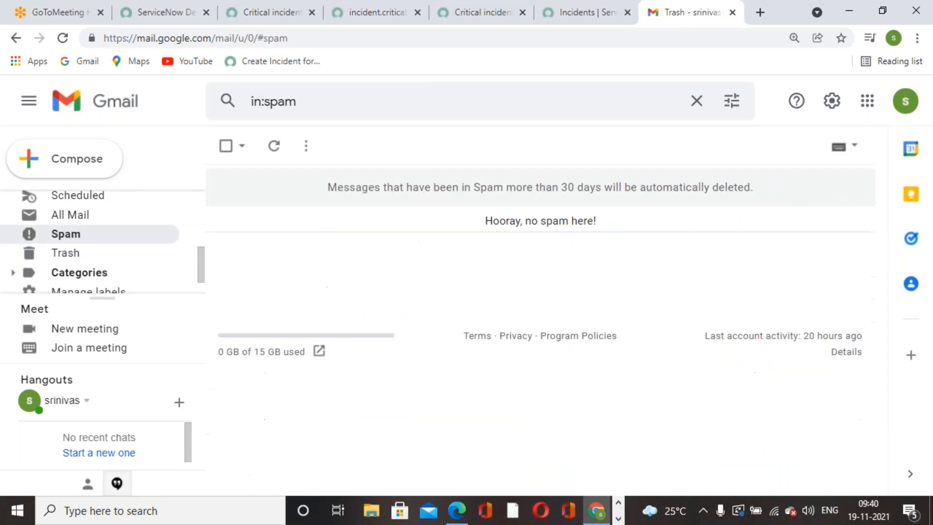
pyautogui.scroll(3, 93, 281)
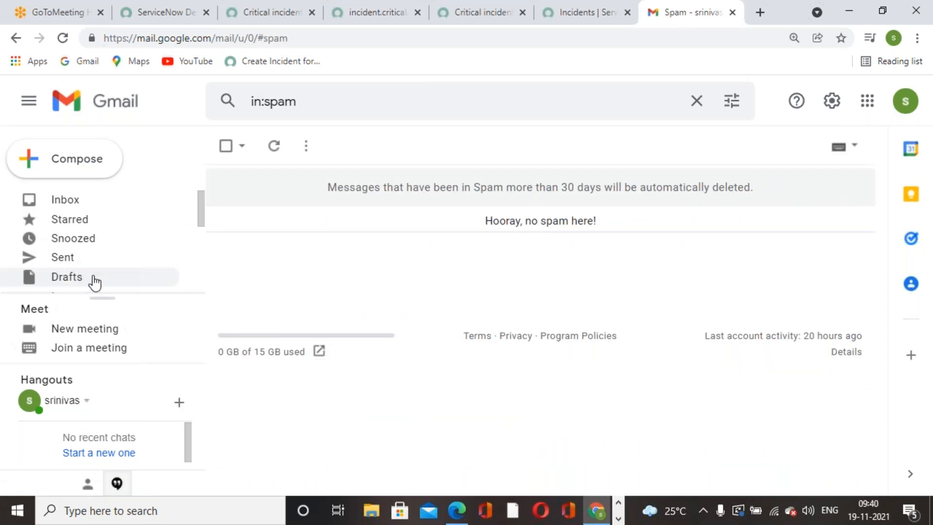
pyautogui.click(90, 206)
pyautogui.click(63, 38)
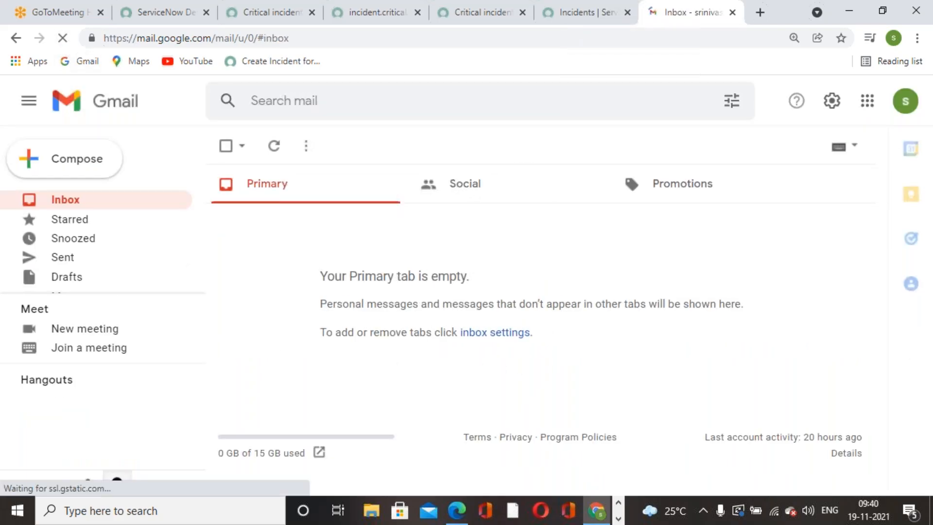
pyautogui.click(372, 20)
# Cycle through the ServiceNow tabs to the critical network business rule form.
pyautogui.click(456, 20)
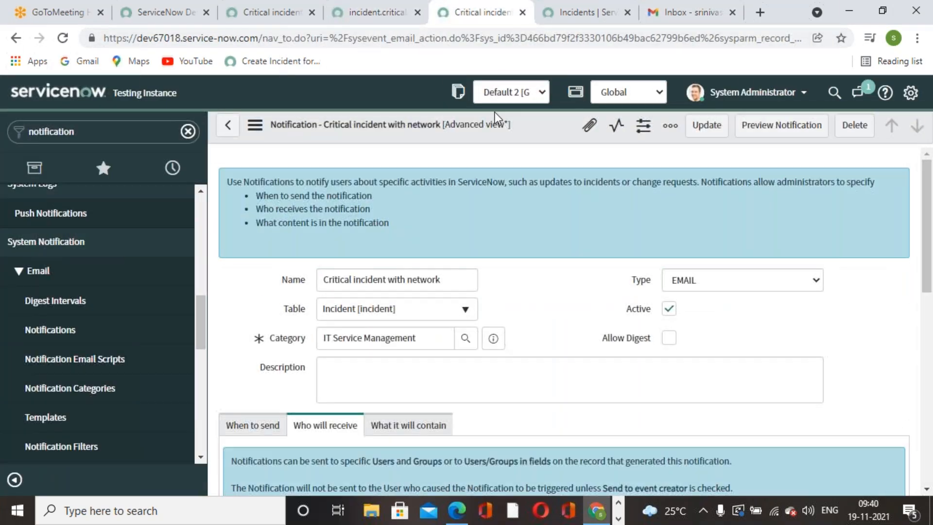
pyautogui.scroll(-1, 523, 286)
pyautogui.click(562, 19)
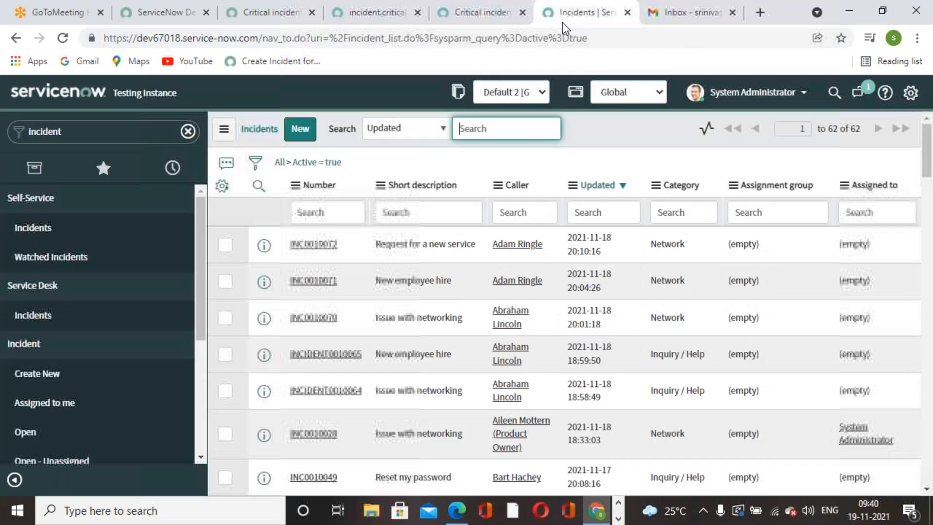
pyautogui.click(247, 15)
pyautogui.scroll(-4, 435, 331)
pyautogui.scroll(3, 287, 179)
pyautogui.scroll(1, 354, 241)
pyautogui.scroll(-8, 379, 296)
pyautogui.scroll(4, 404, 355)
pyautogui.scroll(3, 403, 360)
# Show the business rule's Advanced script that queues incident.critical.network, then bring up the reference book PDF.
pyautogui.click(350, 290)
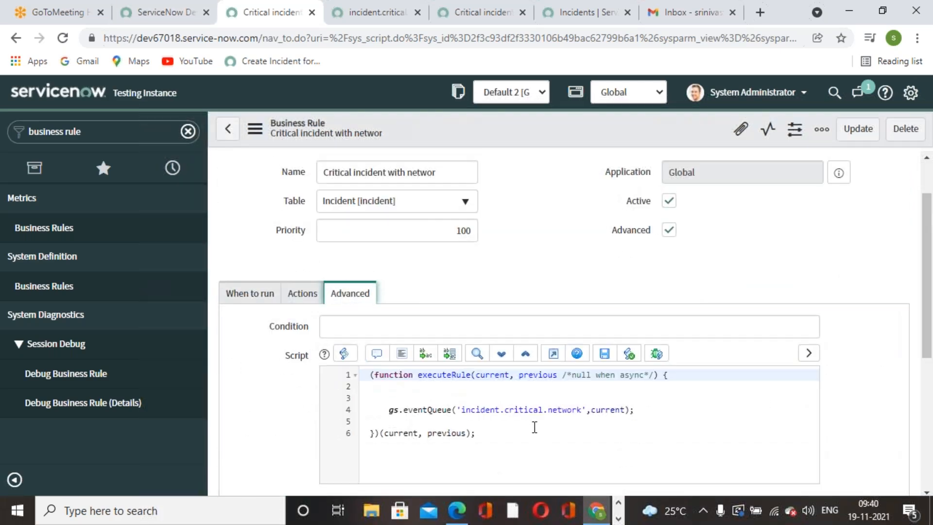
pyautogui.scroll(-2, 535, 427)
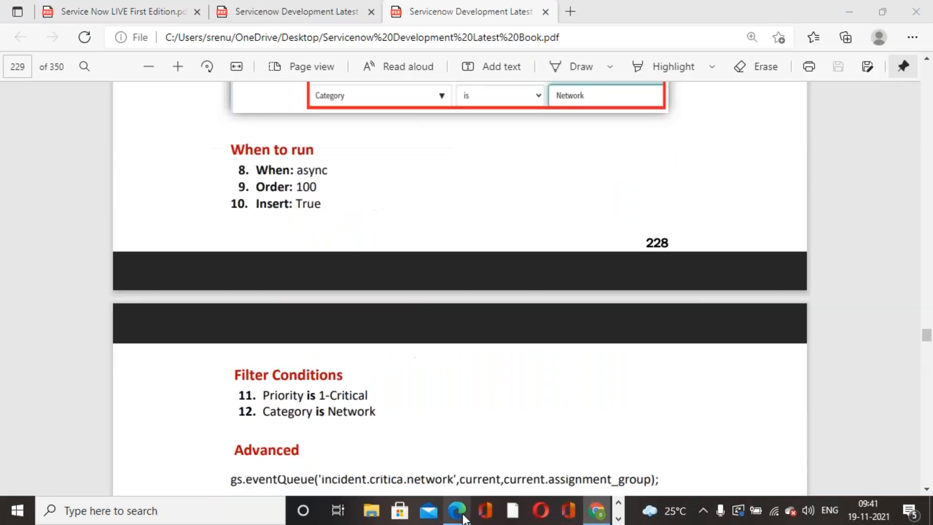
pyautogui.click(459, 501)
# Compare the book's async rule script on pages 228–229 with ServiceNow's incident.critical.network script.
pyautogui.scroll(6, 489, 448)
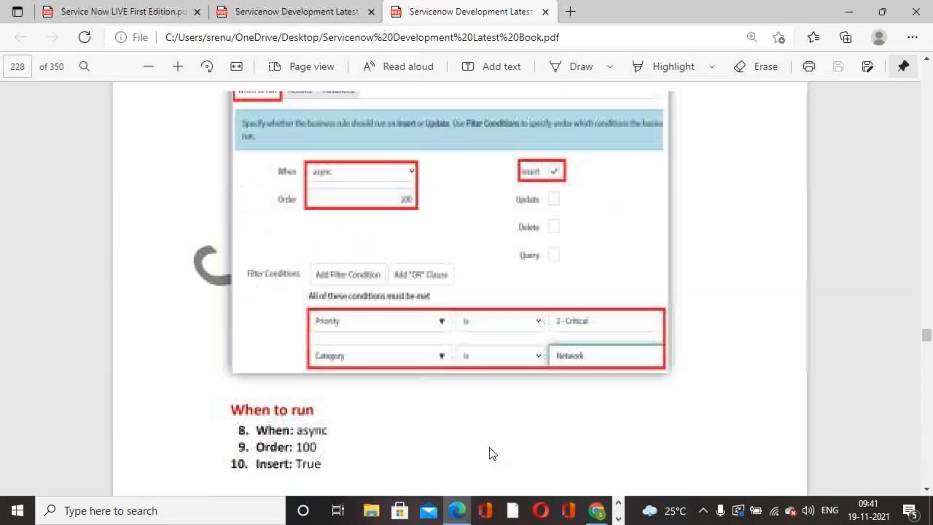
pyautogui.scroll(-4, 489, 448)
pyautogui.scroll(-10, 489, 447)
pyautogui.scroll(5, 489, 447)
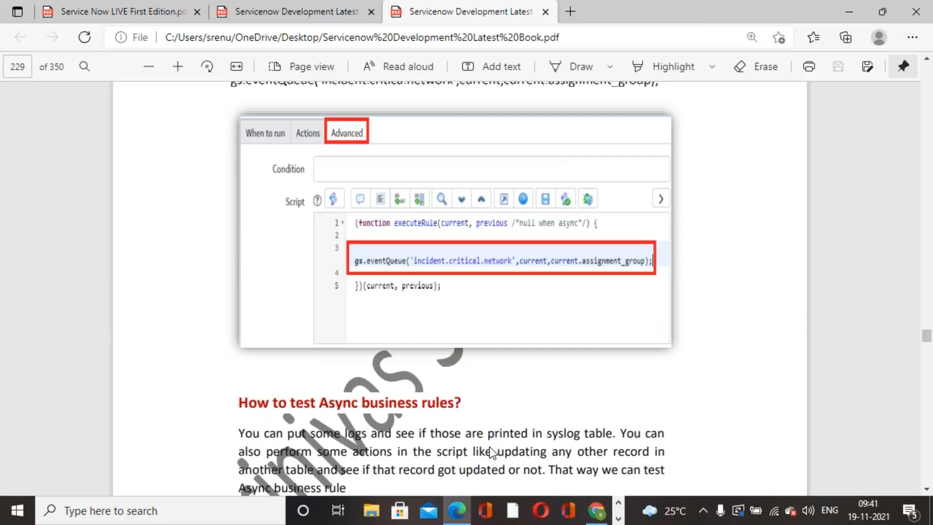
pyautogui.hotkey('alt', 'Tab')
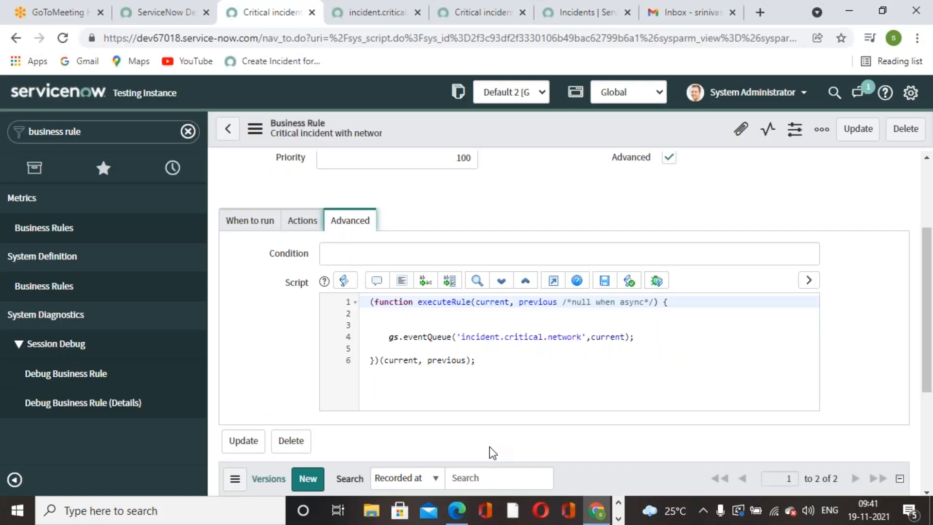
pyautogui.hotkey('alt', 'Tab')
pyautogui.hotkey('alt', 'Tab')
pyautogui.hotkey('alt', 'Tab')
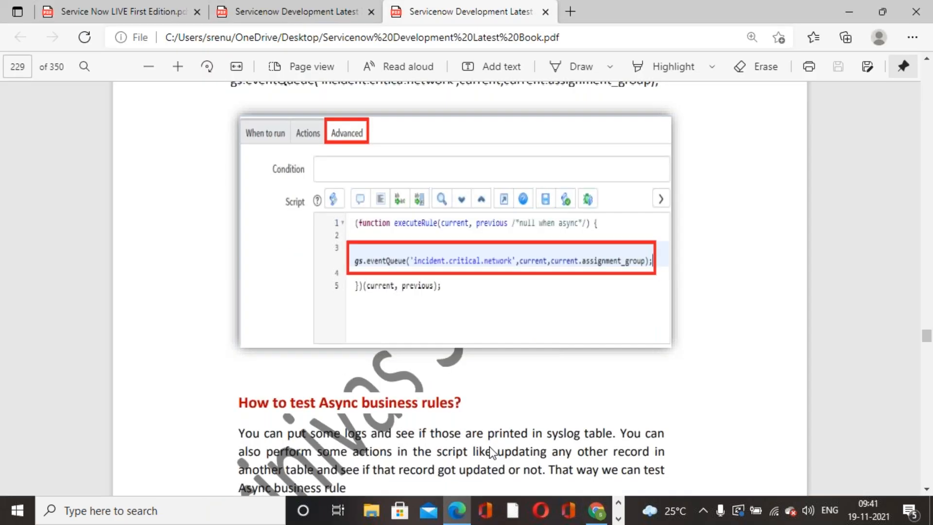
pyautogui.hotkey('alt', 'Tab')
pyautogui.hotkey('alt', 'Tab')
pyautogui.scroll(5, 489, 447)
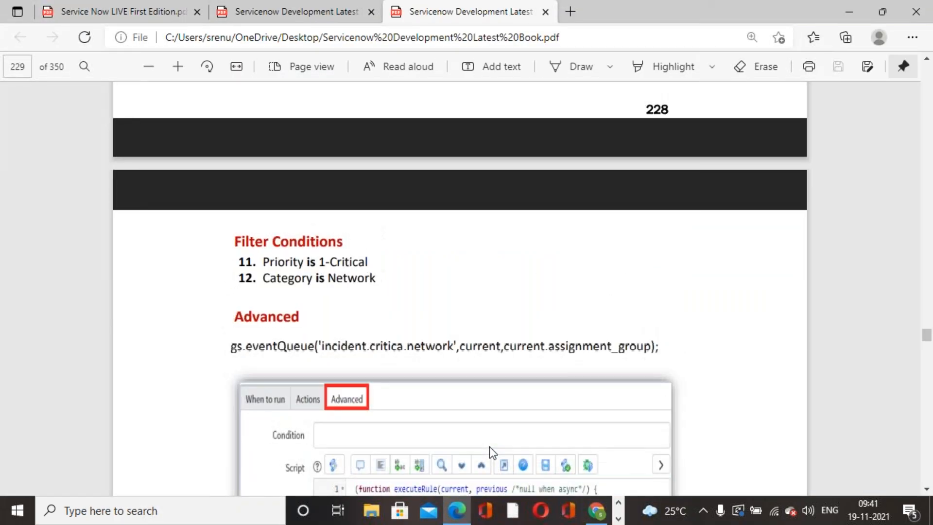
pyautogui.hotkey('alt', 'Tab')
pyautogui.hotkey('alt', 'Tab')
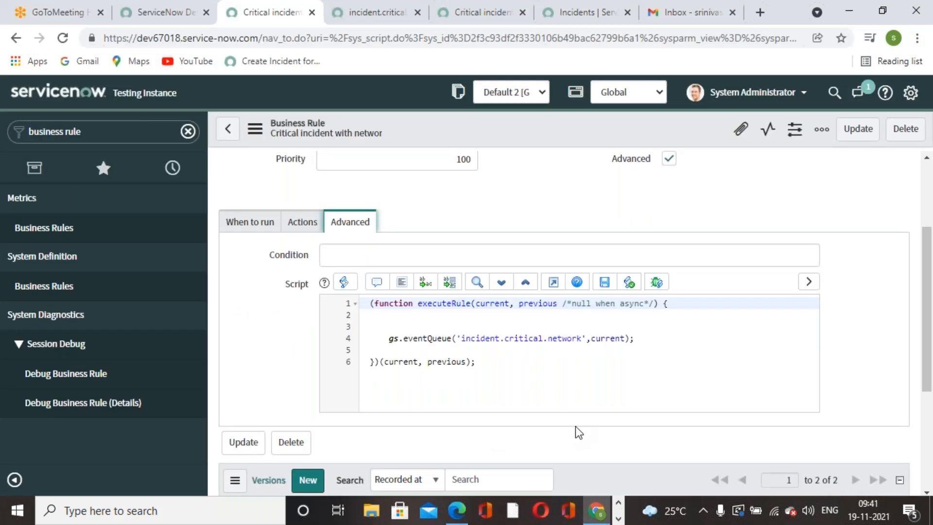
pyautogui.scroll(3, 602, 393)
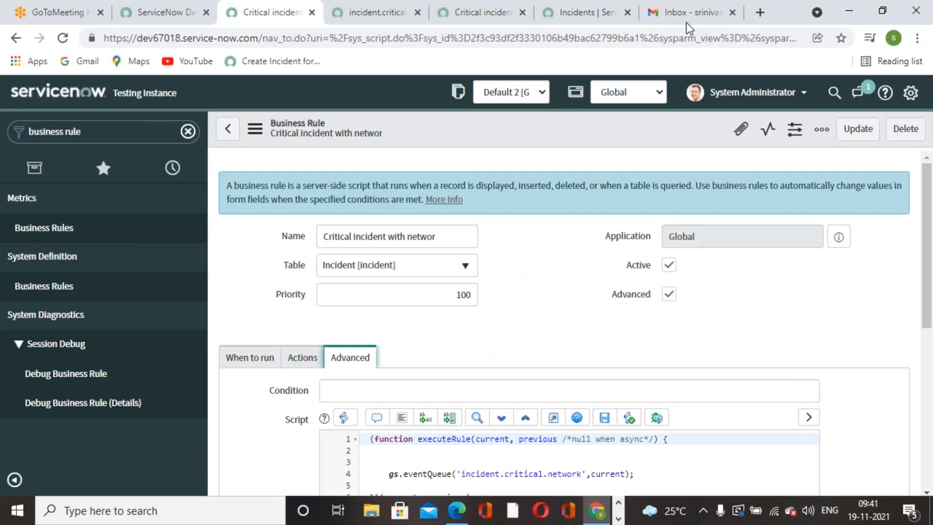
# Reload the Gmail inbox twice; no notification email has arrived yet.
pyautogui.click(686, 15)
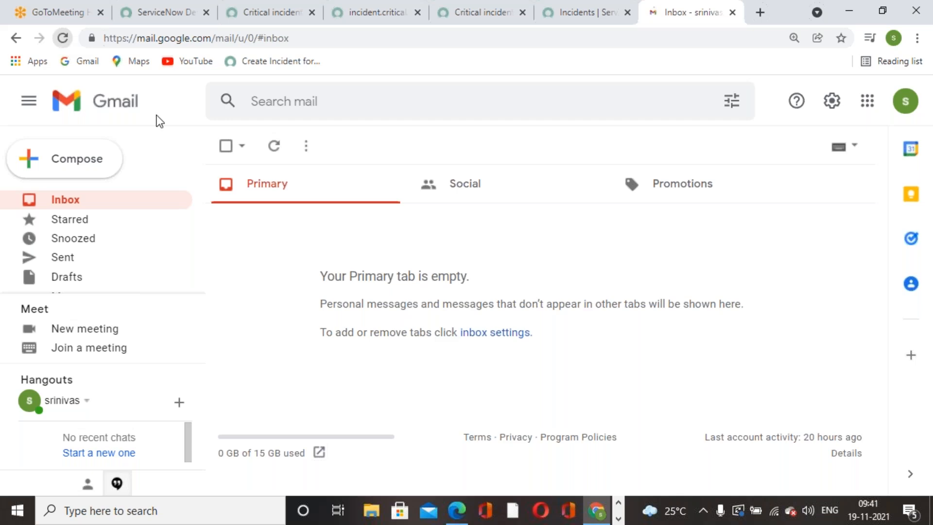
pyautogui.click(64, 37)
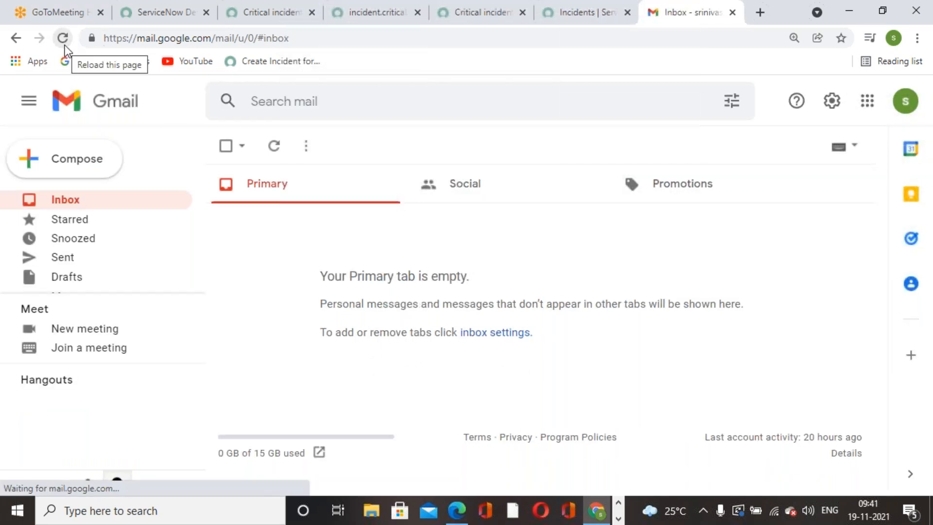
pyautogui.click(64, 39)
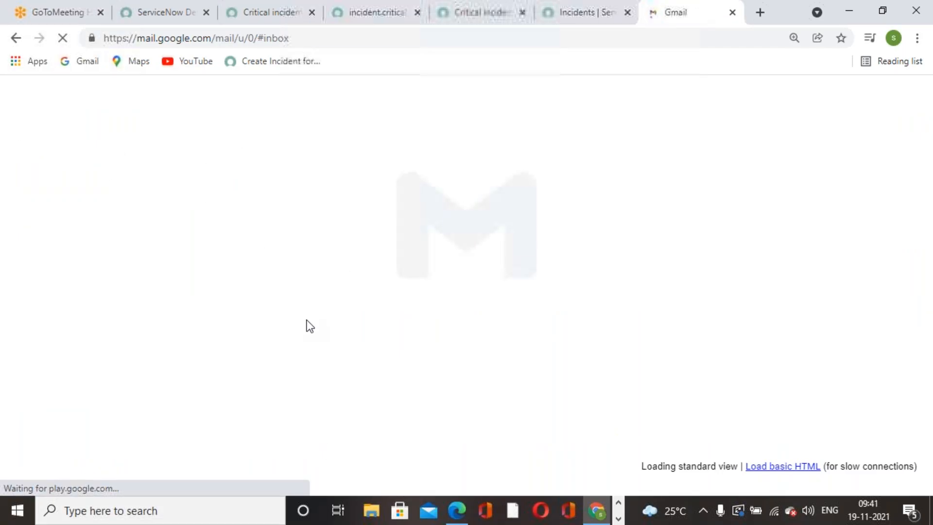
# Look over the critical network business rule and notification, then the incident.critical.network event registration.
pyautogui.click(594, 20)
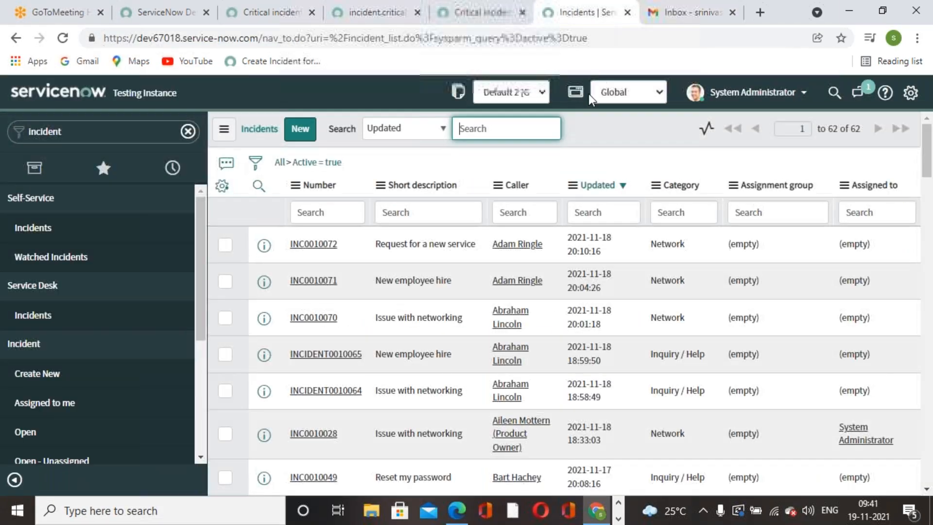
pyautogui.click(287, 16)
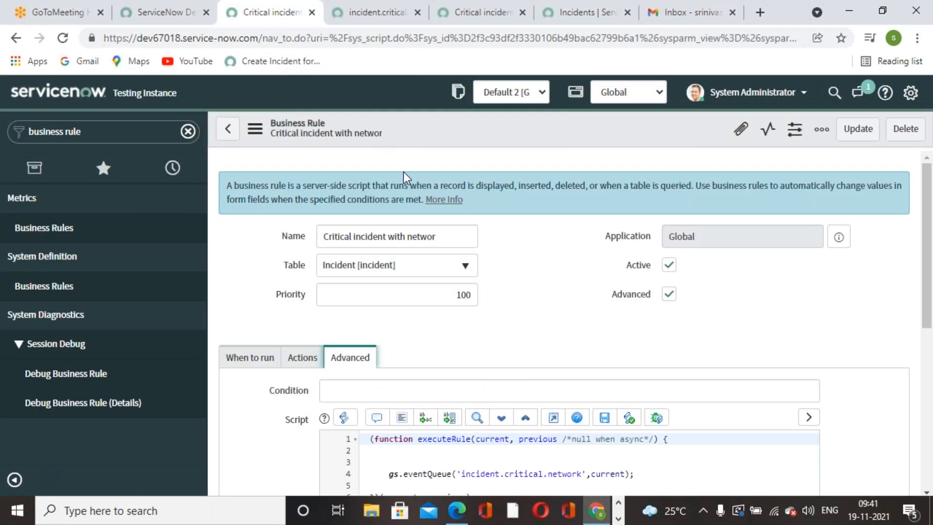
pyautogui.click(577, 352)
pyautogui.click(453, 22)
pyautogui.click(403, 22)
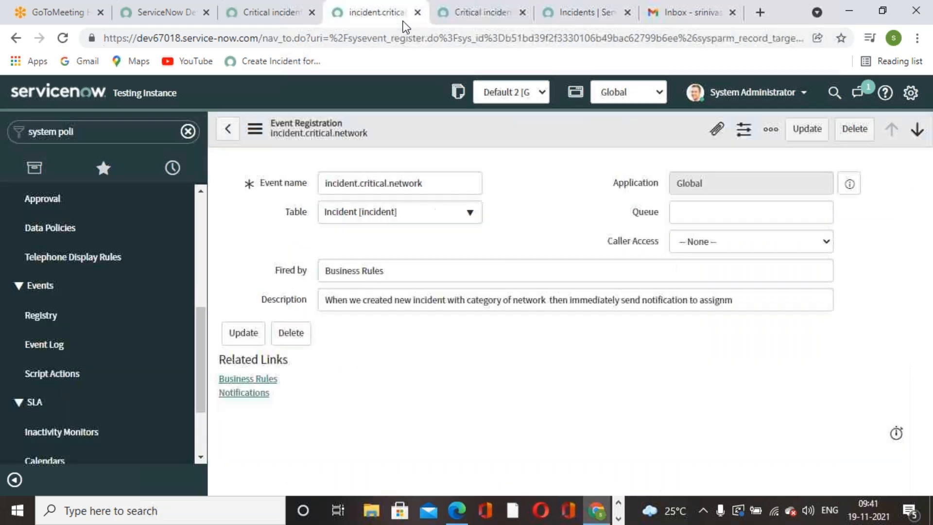
# Reorder the tabs with the event registration first and the notification beside it.
pyautogui.moveTo(404, 22); pyautogui.dragTo(296, 15)
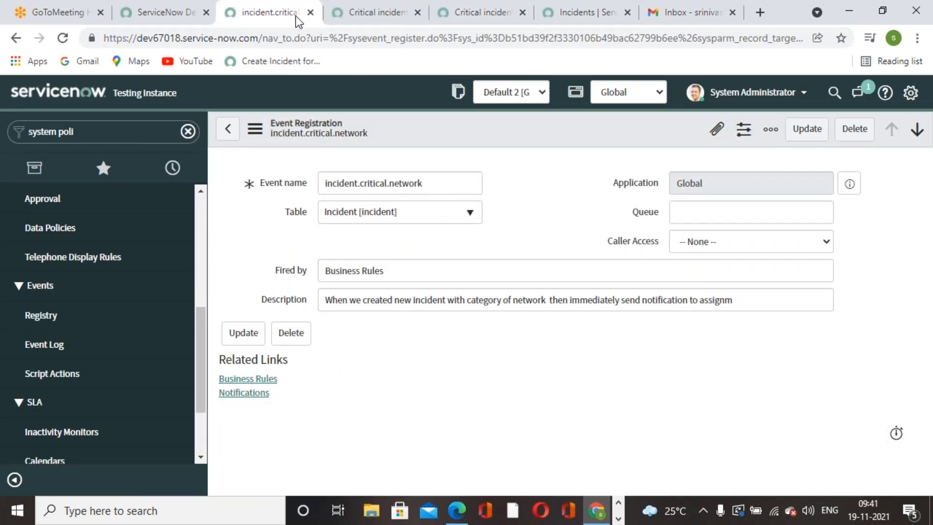
pyautogui.moveTo(473, 22); pyautogui.dragTo(359, 23)
pyautogui.click(459, 23)
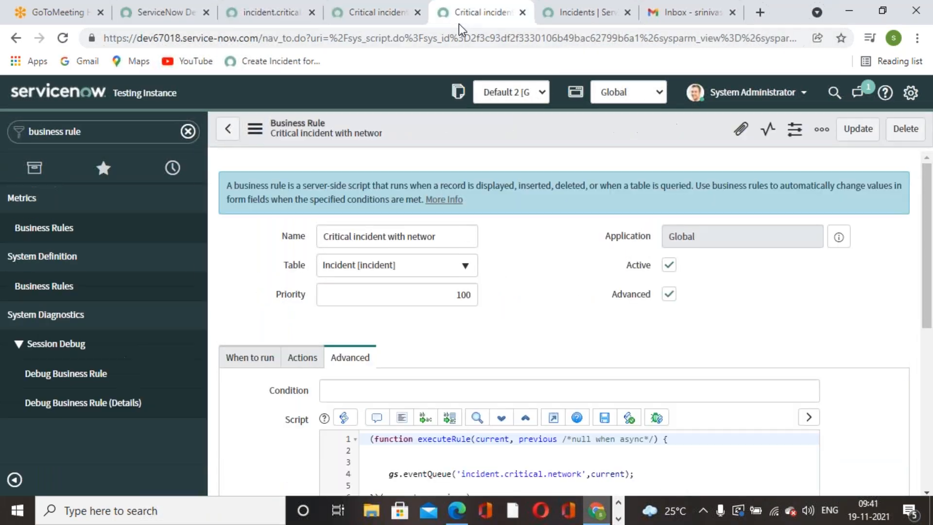
pyautogui.click(247, 19)
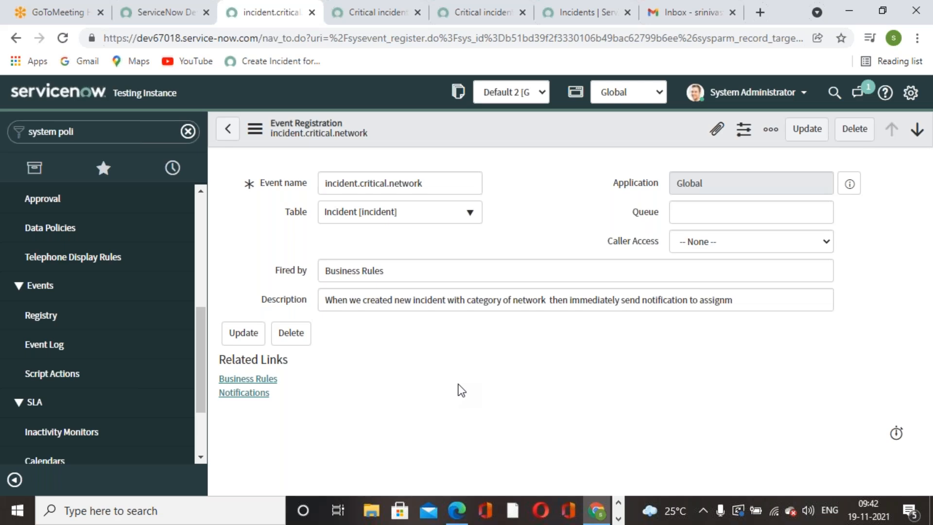
# Review the notification's When to send settings, leaving Weight at 0.
pyautogui.click(348, 23)
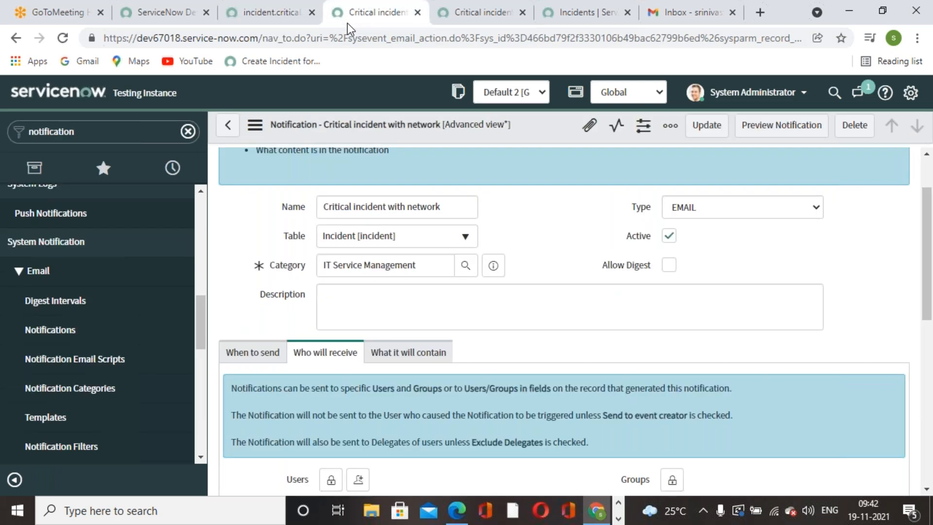
pyautogui.scroll(2, 531, 268)
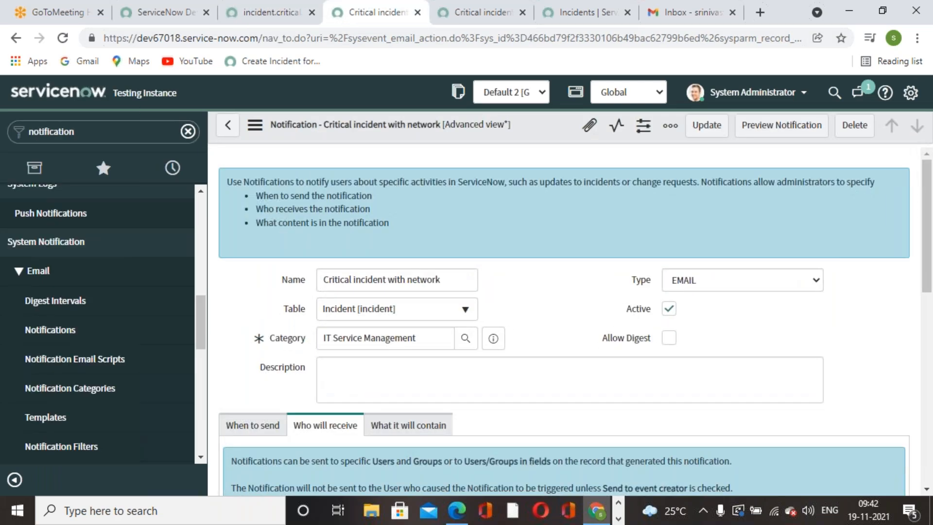
pyautogui.scroll(-2, 794, 219)
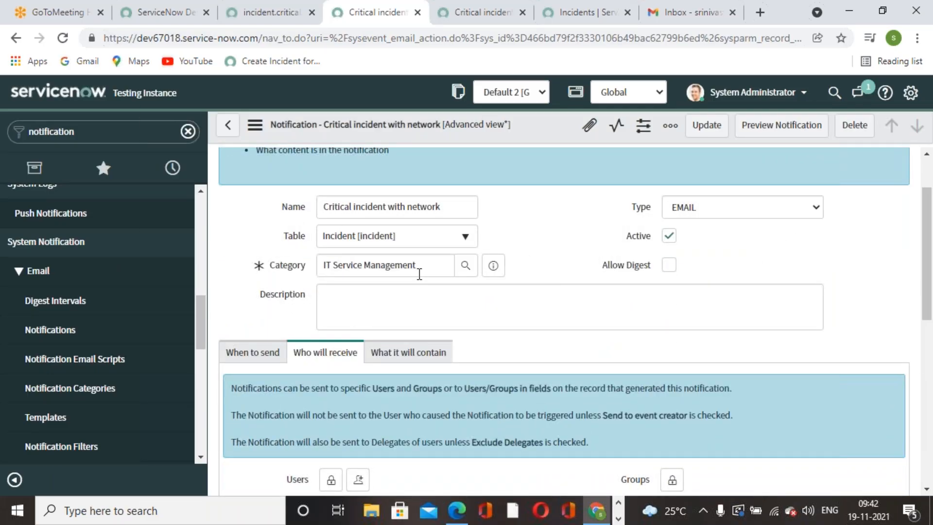
pyautogui.click(255, 360)
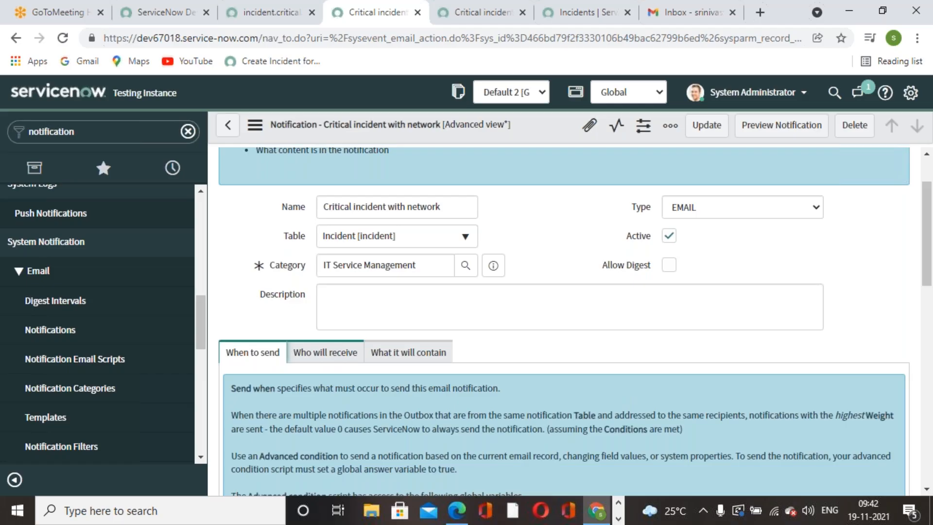
pyautogui.scroll(-8, 382, 327)
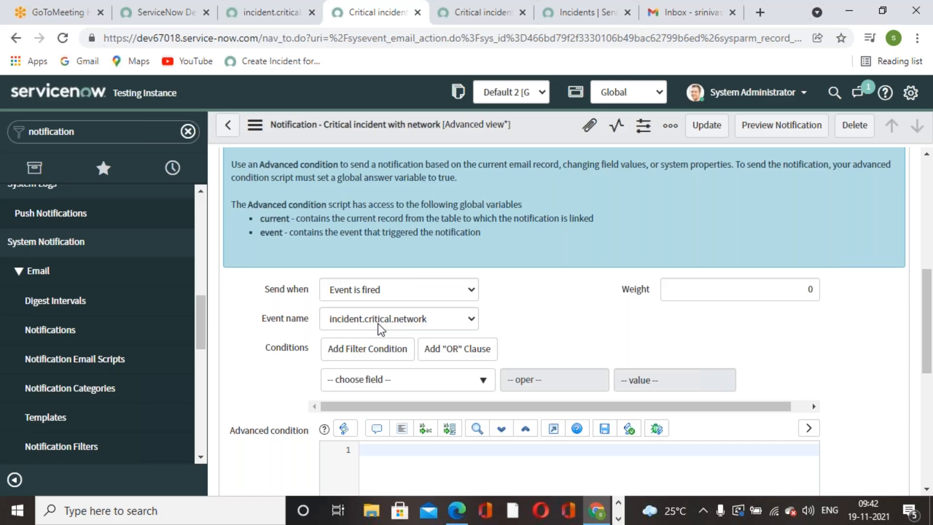
pyautogui.doubleClick(787, 286)
pyautogui.click(696, 319)
pyautogui.scroll(-2, 419, 312)
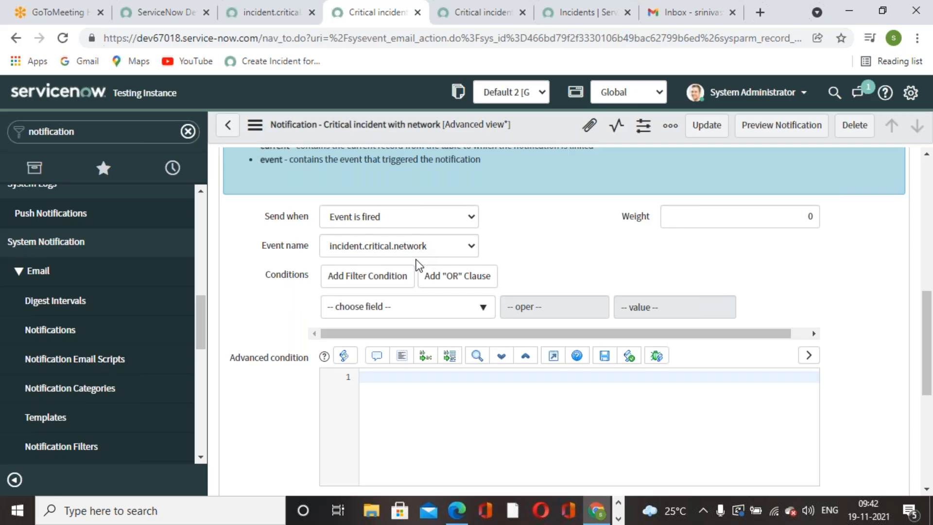
# Confirm the notification's event matches the incident.critical.network registration and business rule.
pyautogui.click(250, 13)
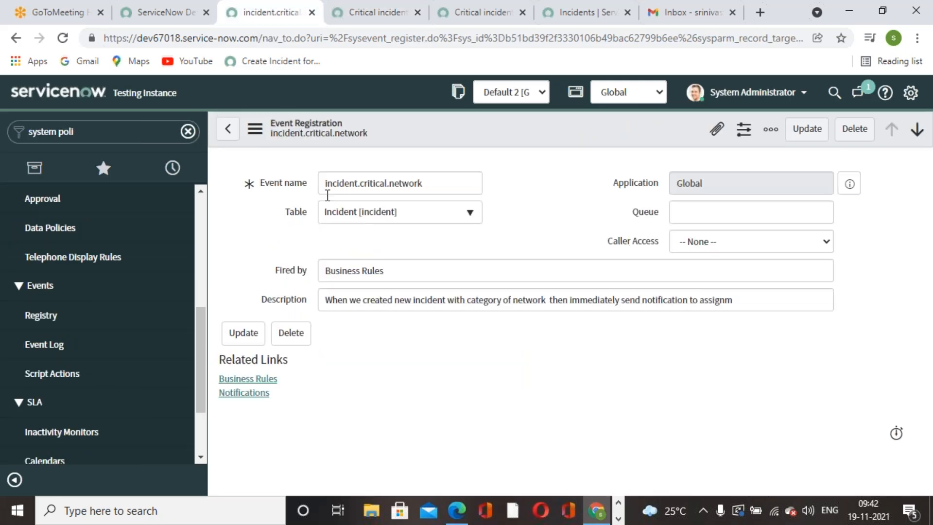
pyautogui.click(365, 16)
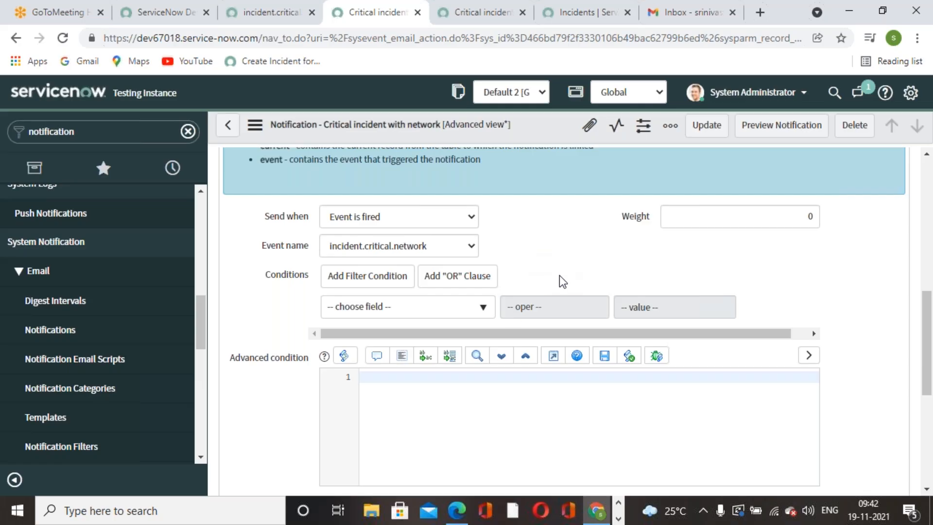
pyautogui.click(472, 21)
pyautogui.click(372, 17)
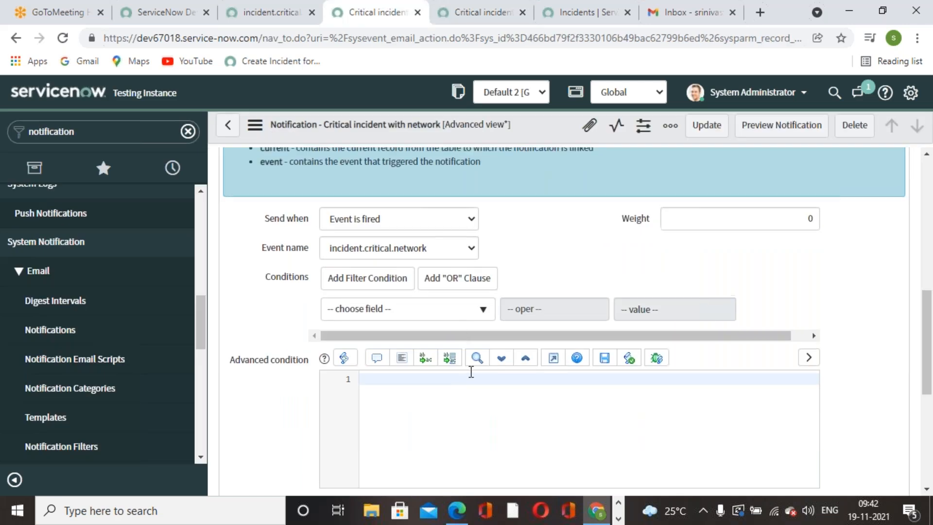
pyautogui.scroll(3, 471, 371)
pyautogui.scroll(-5, 471, 371)
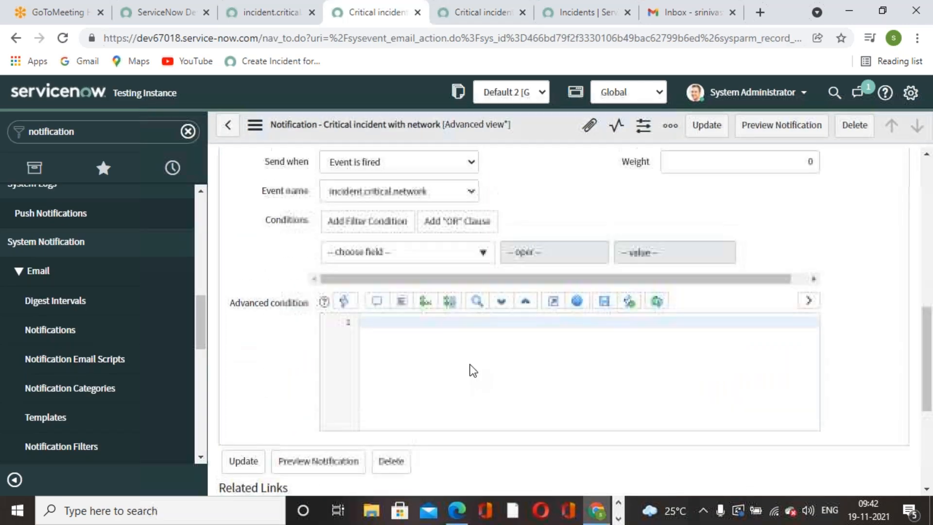
pyautogui.scroll(7, 471, 371)
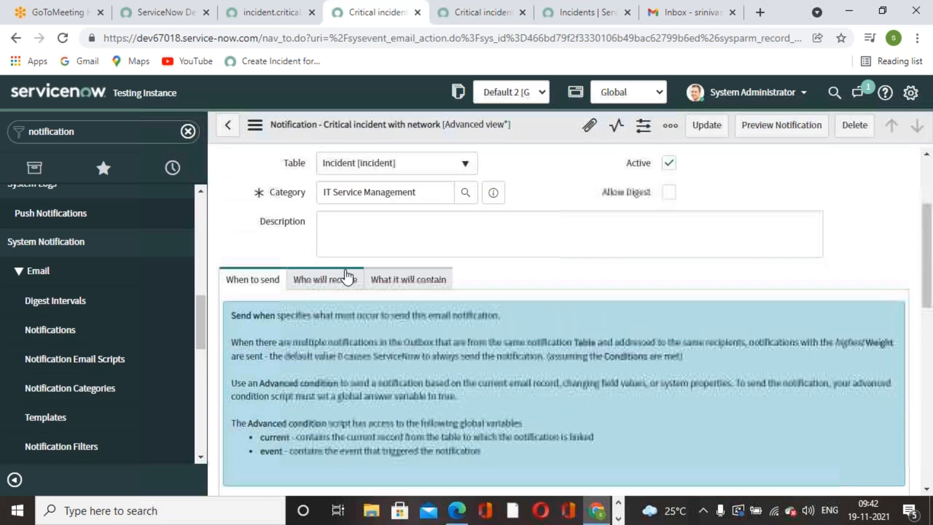
# Review the Who will receive settings, with the Gmail address listed under Users.
pyautogui.click(346, 278)
pyautogui.scroll(-3, 389, 294)
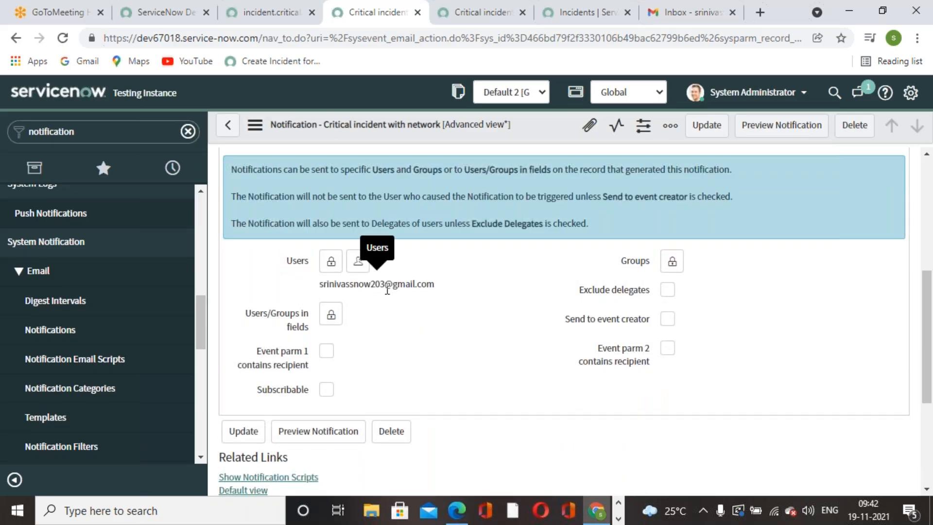
pyautogui.scroll(5, 407, 308)
pyautogui.scroll(-5, 368, 304)
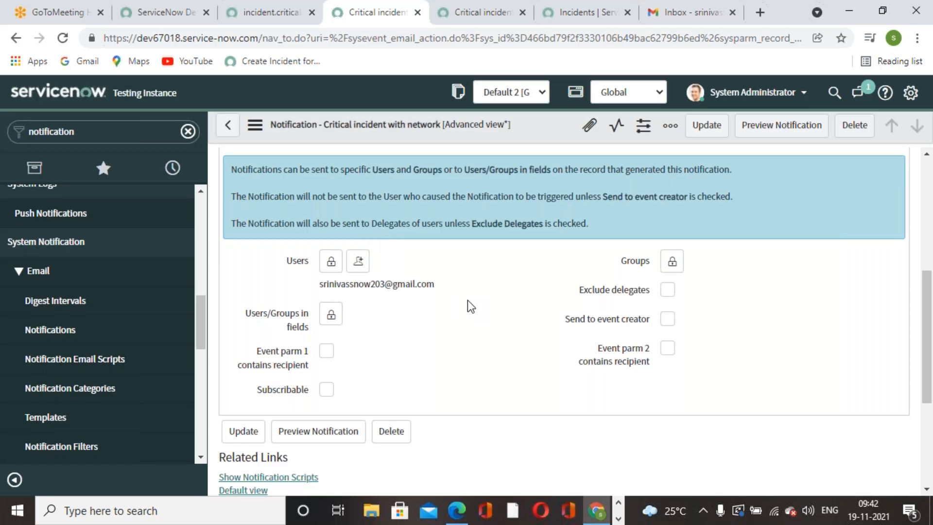
pyautogui.scroll(1, 468, 299)
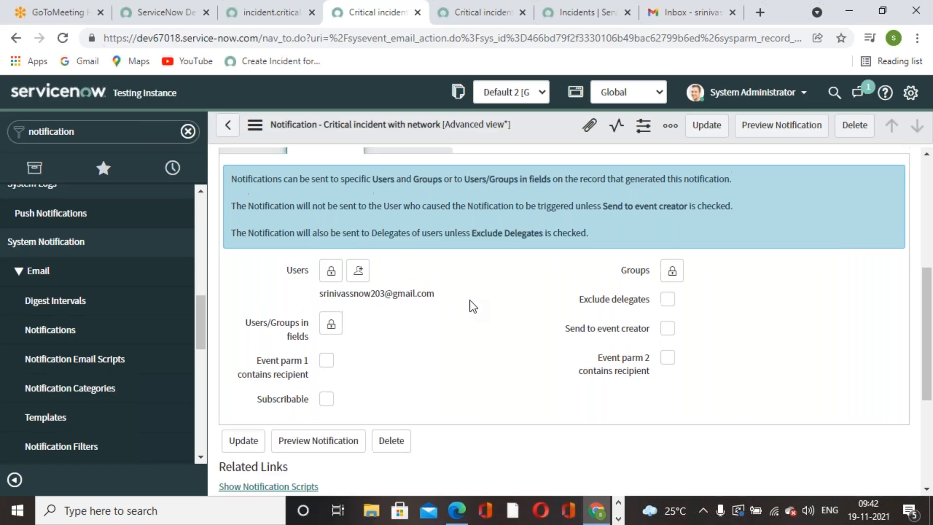
pyautogui.rightClick(554, 124)
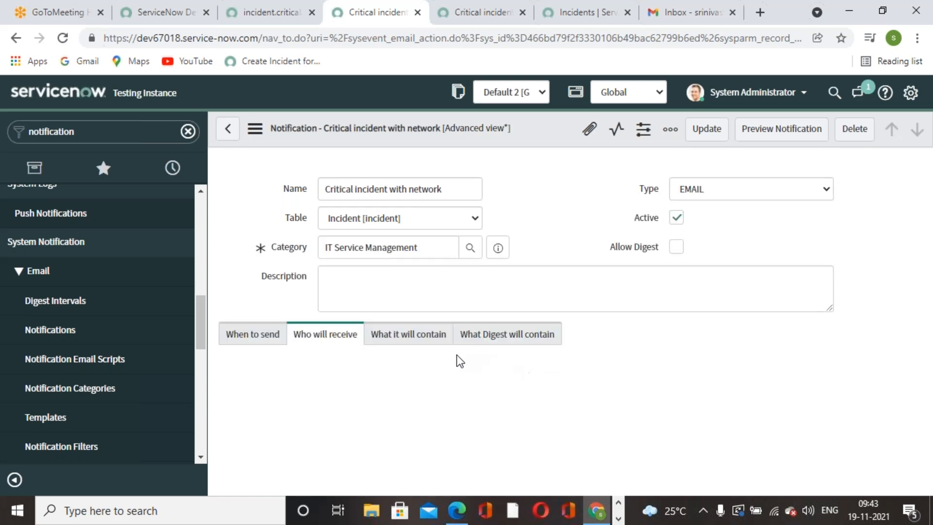
pyautogui.scroll(-1, 445, 352)
pyautogui.scroll(1, 444, 353)
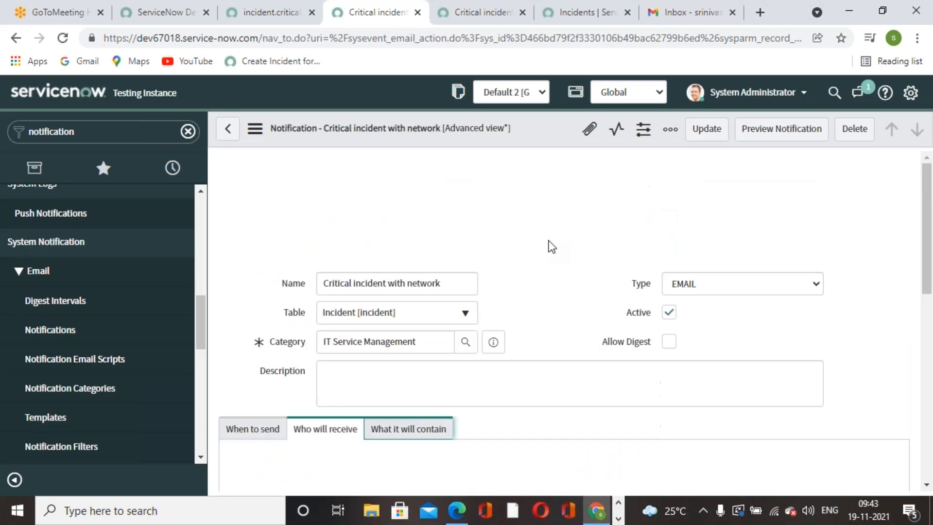
pyautogui.scroll(-4, 418, 394)
pyautogui.scroll(-2, 417, 393)
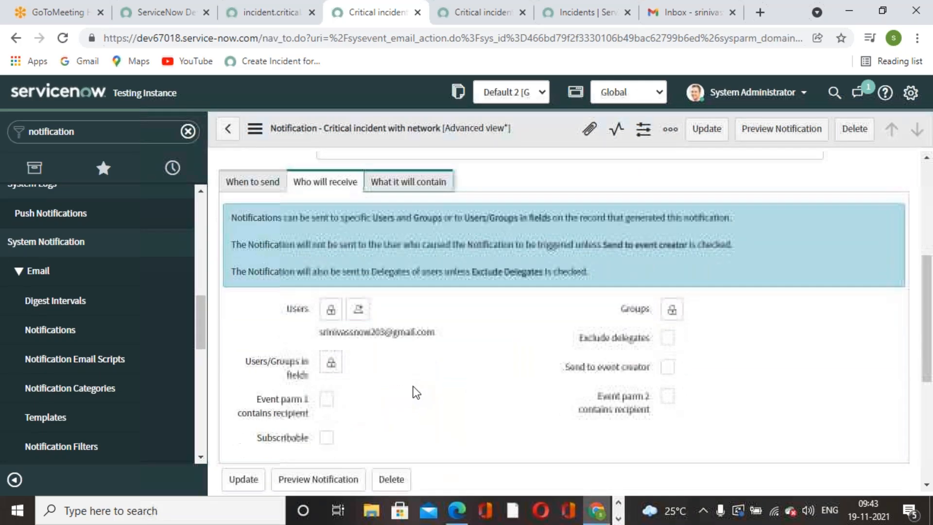
pyautogui.scroll(3, 421, 382)
# Turn on Send to event creator in the notification's Who will receive section.
pyautogui.click(411, 283)
pyautogui.scroll(-3, 421, 298)
pyautogui.scroll(3, 324, 286)
pyautogui.click(323, 282)
pyautogui.scroll(-2, 515, 346)
pyautogui.click(667, 396)
pyautogui.scroll(-1, 433, 402)
pyautogui.scroll(-1, 435, 405)
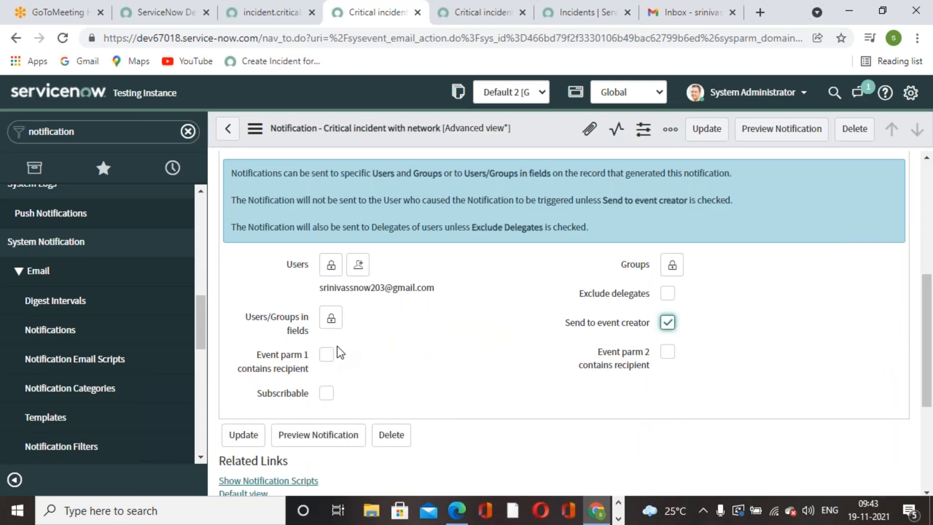
pyautogui.scroll(-4, 395, 366)
pyautogui.scroll(4, 396, 366)
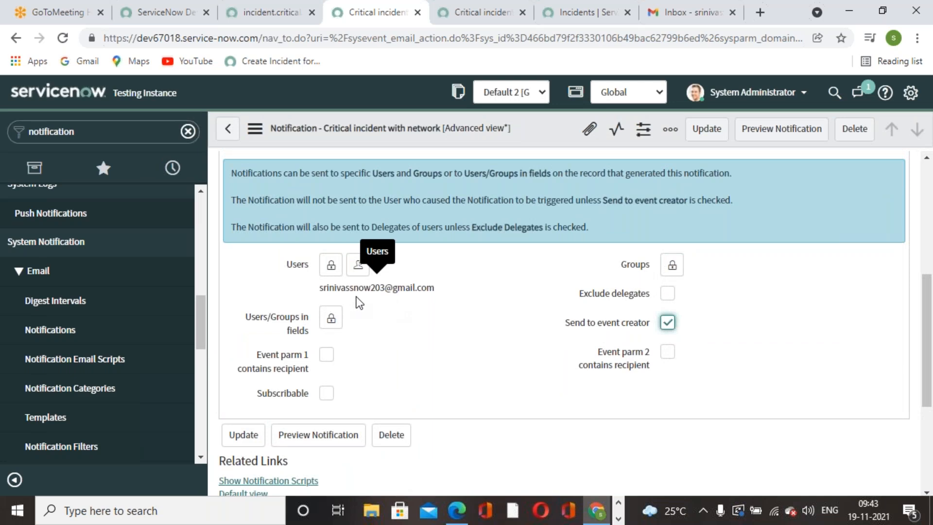
pyautogui.scroll(-4, 397, 334)
pyautogui.scroll(5, 419, 369)
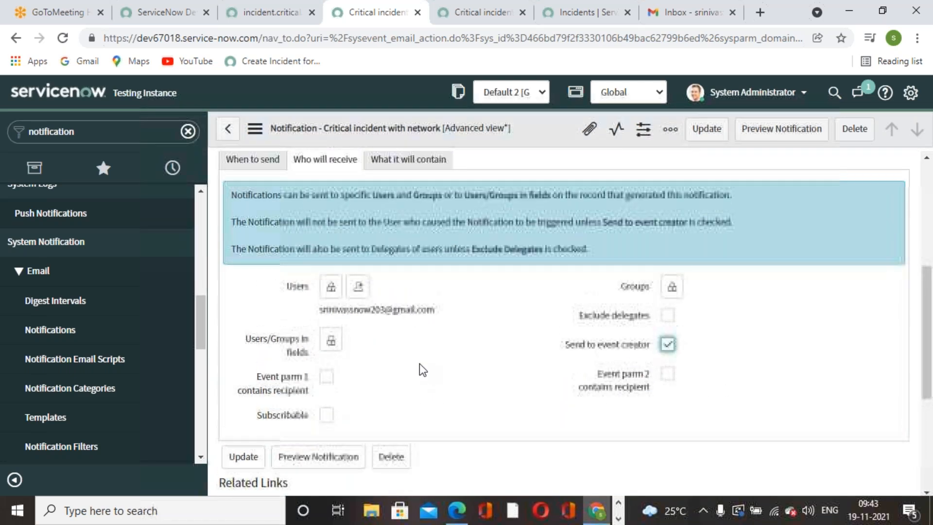
pyautogui.scroll(1, 419, 369)
pyautogui.scroll(-1, 470, 406)
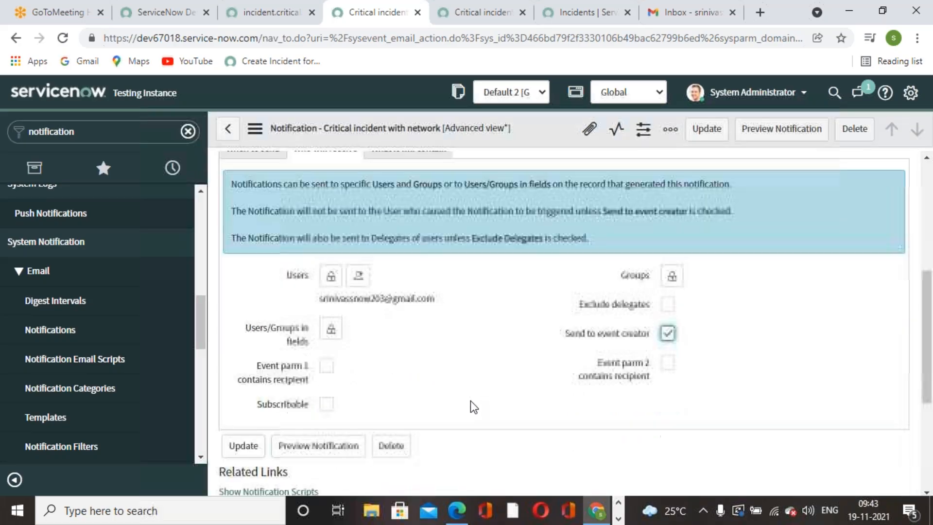
pyautogui.scroll(2, 470, 406)
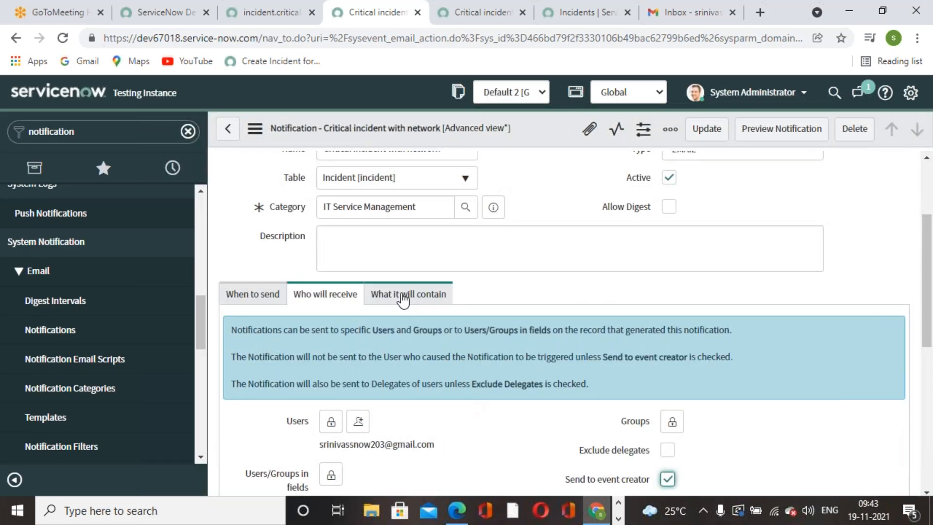
# Review the What it will contain section, leaving Importance unset.
pyautogui.click(406, 295)
pyautogui.scroll(-2, 479, 415)
pyautogui.scroll(-2, 416, 258)
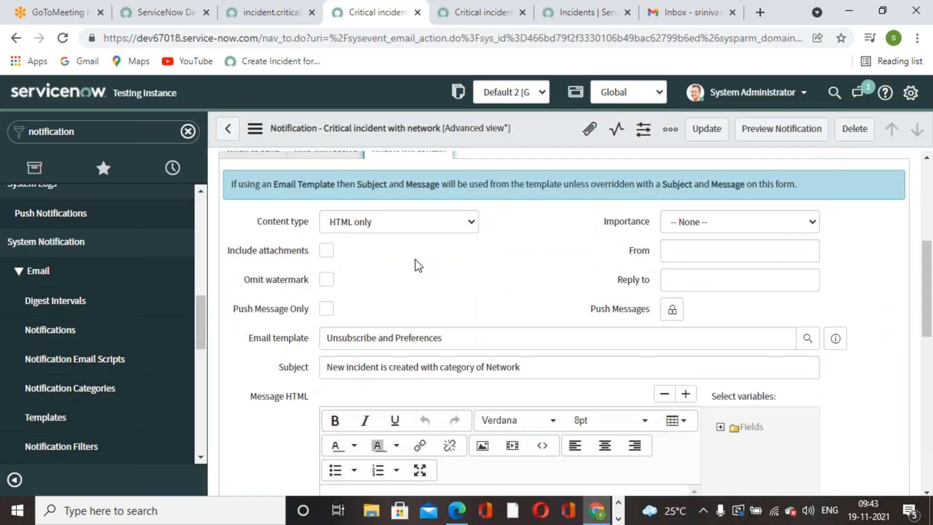
pyautogui.scroll(2, 445, 304)
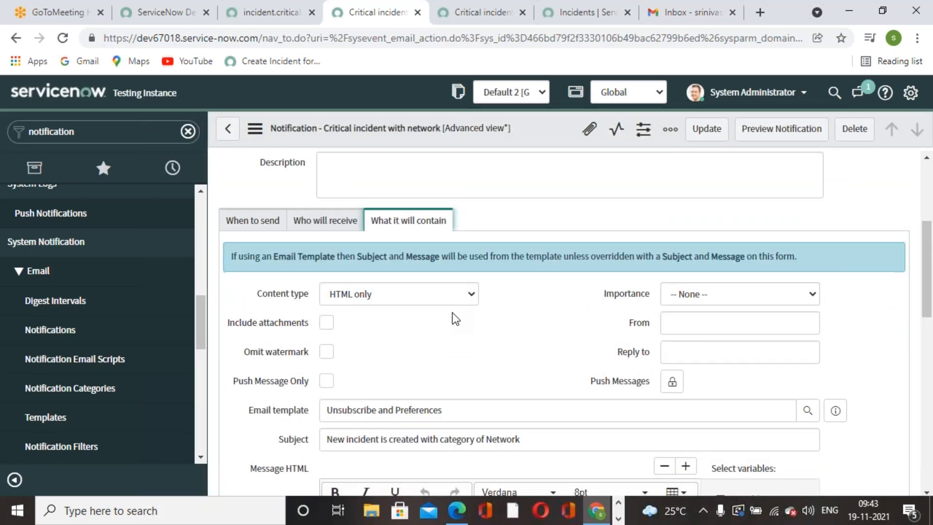
pyautogui.scroll(-2, 457, 316)
pyautogui.click(714, 225)
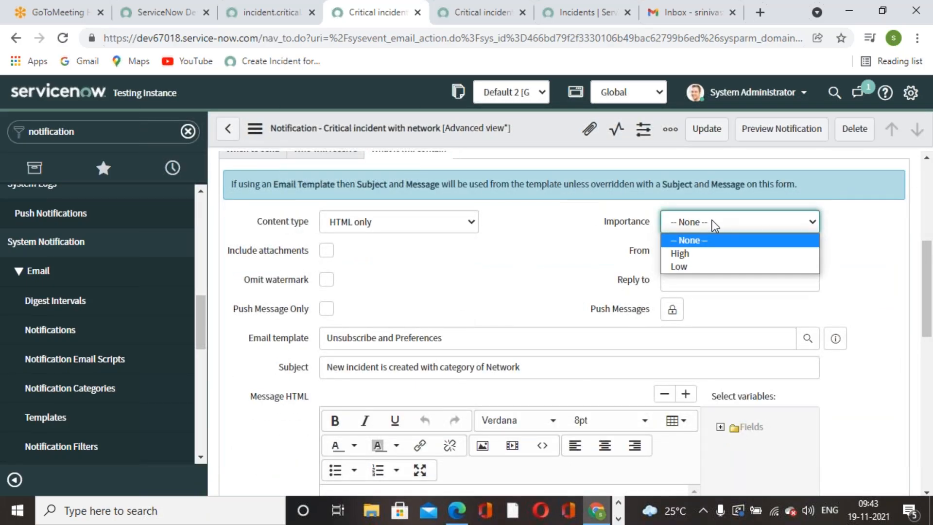
pyautogui.press('Tab')
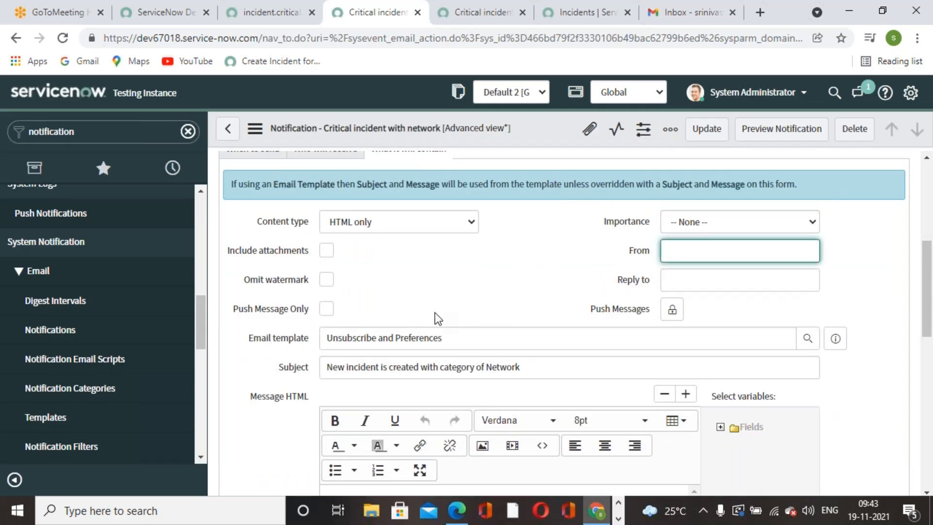
pyautogui.scroll(-2, 435, 313)
# Remove 'Network' from the subject and insert the Category variable into the message as 'Category: ${category}'.
pyautogui.click(554, 294)
pyautogui.scroll(-2, 553, 293)
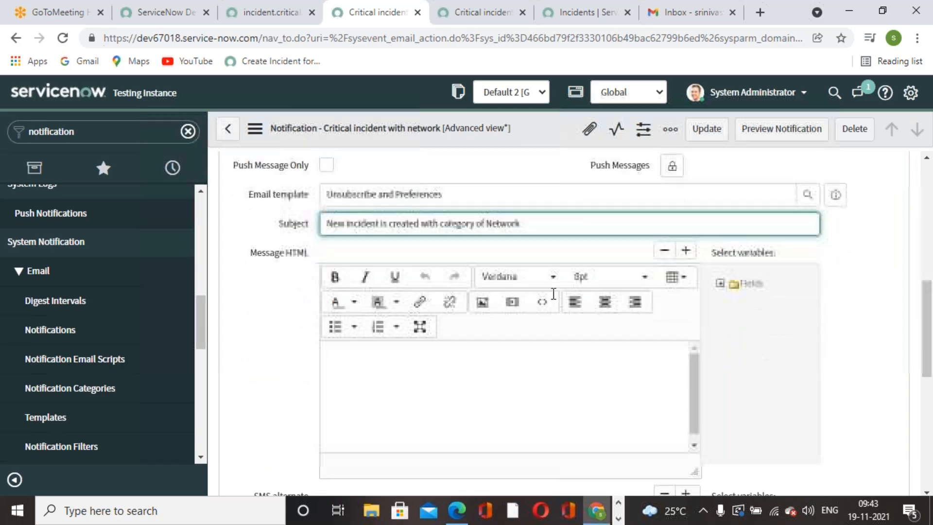
pyautogui.press('BackSpace')
pyautogui.press('BackSpace')
pyautogui.press('BackSpace')
pyautogui.press('BackSpace')
pyautogui.press('BackSpace')
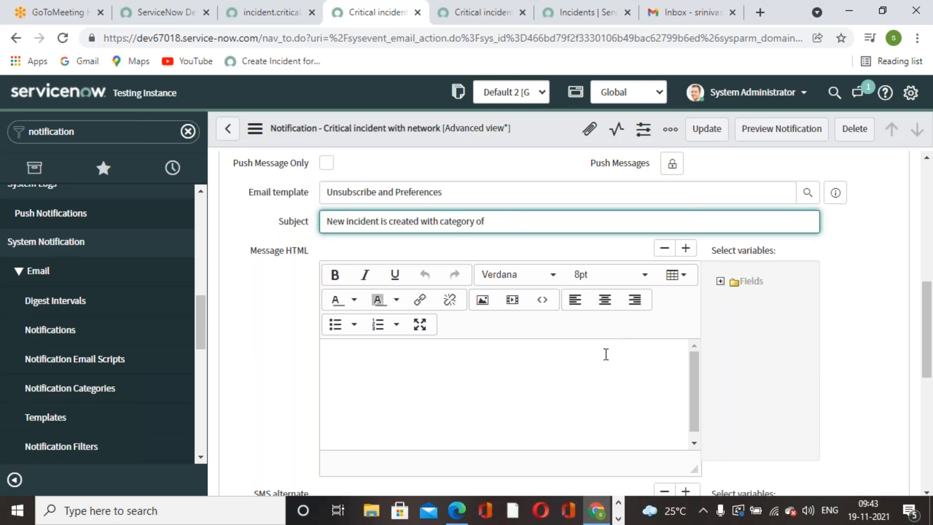
pyautogui.click(731, 282)
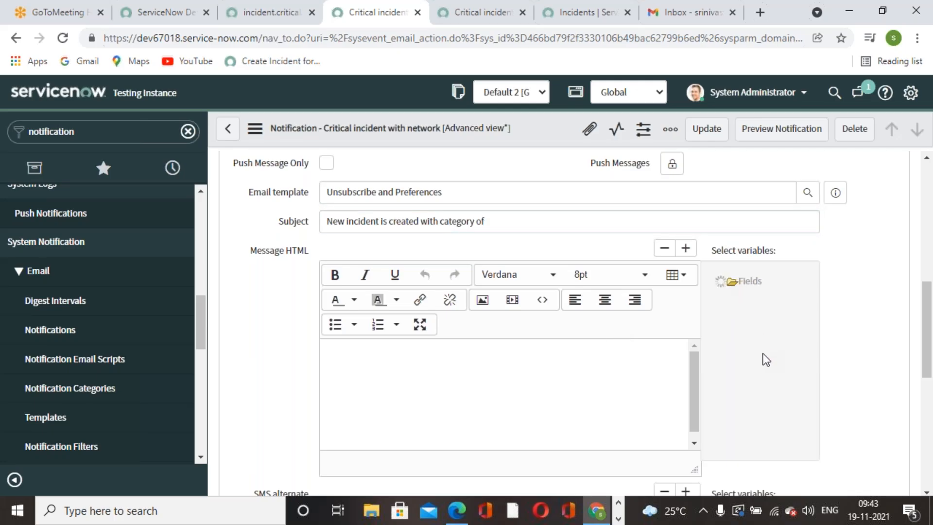
pyautogui.scroll(-3, 767, 359)
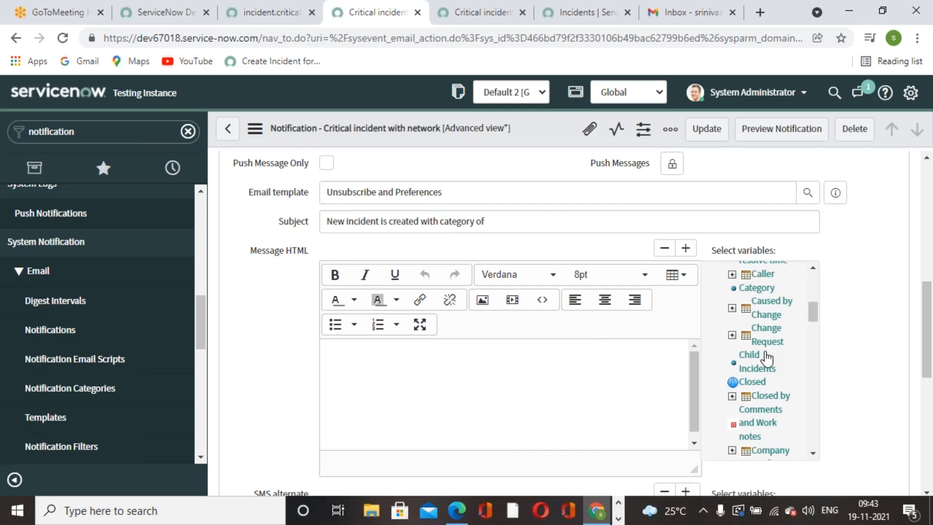
pyautogui.scroll(2, 779, 377)
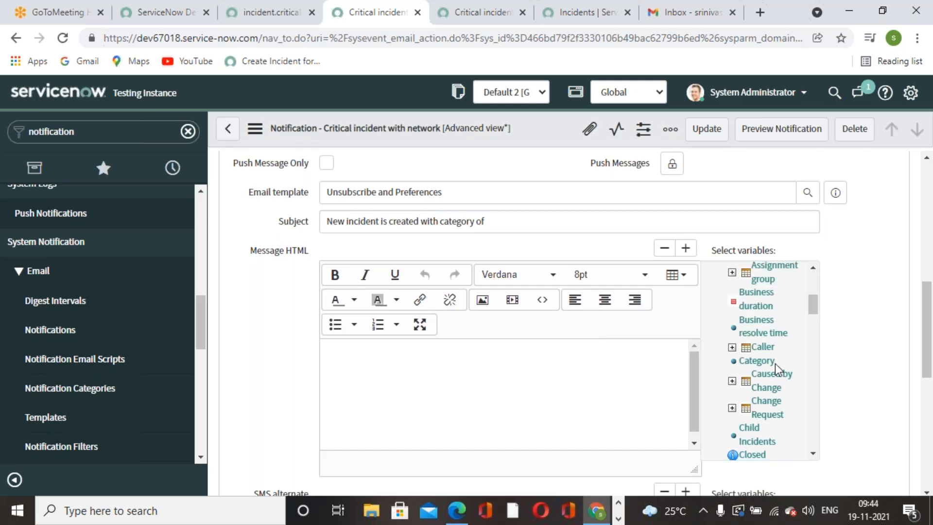
pyautogui.click(772, 362)
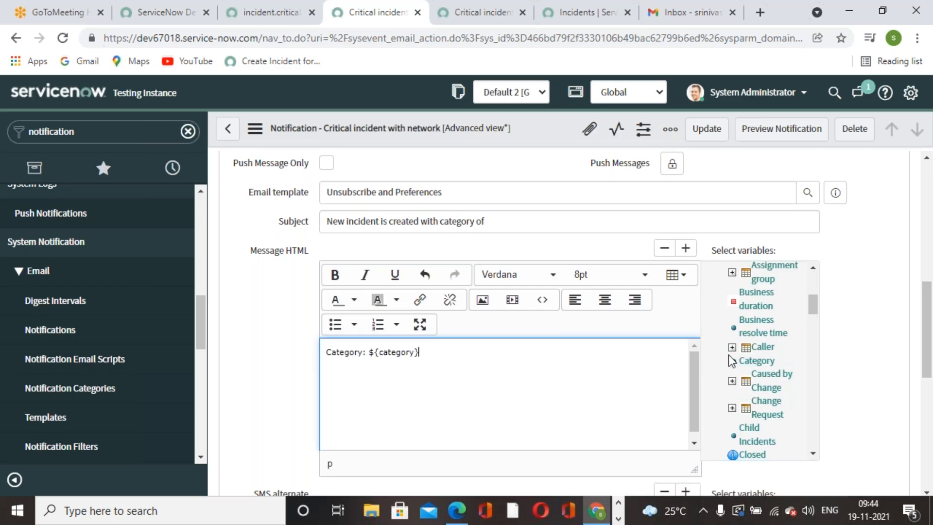
# Append ${category} to the end of the subject and save the notification.
pyautogui.moveTo(441, 353); pyautogui.dragTo(368, 346)
pyautogui.hotkey('ctrl', 'c')
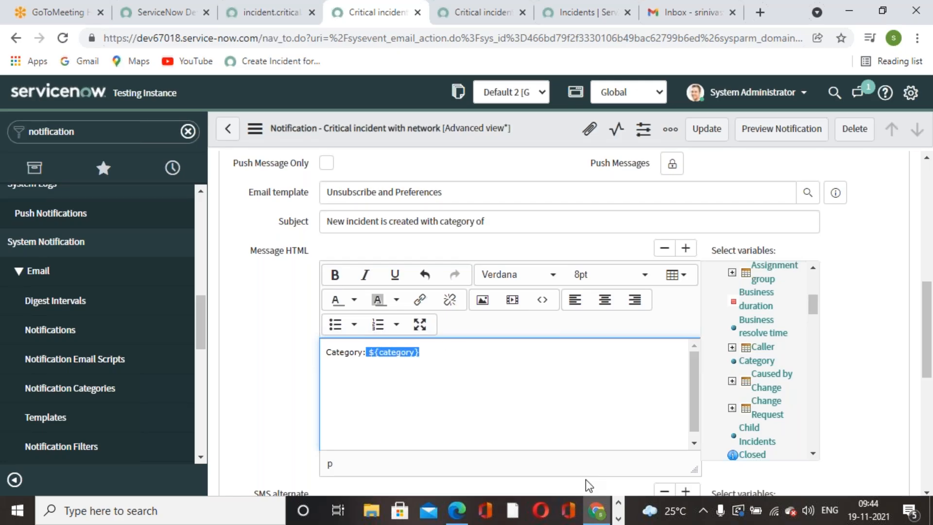
pyautogui.click(513, 227)
pyautogui.hotkey('ctrl', 'v')
pyautogui.click(540, 410)
pyautogui.rightClick(549, 127)
pyautogui.click(562, 133)
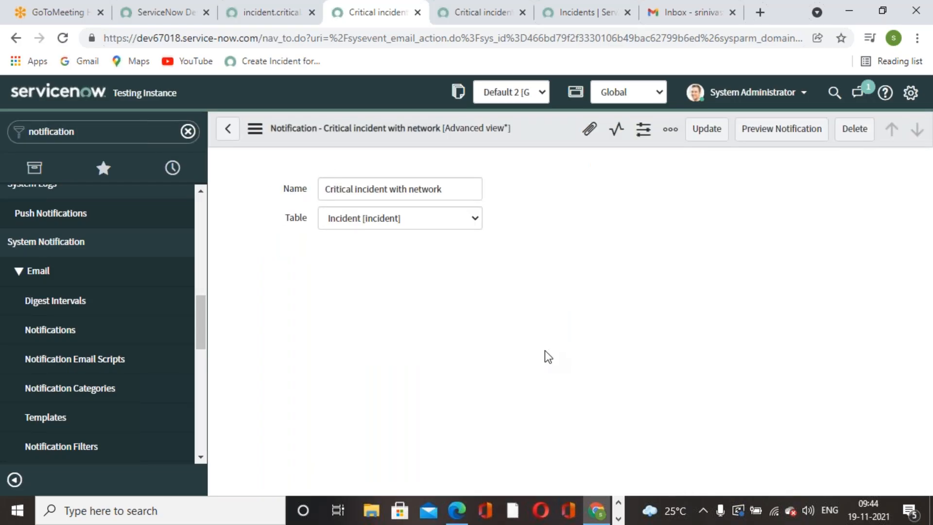
# Reload Gmail, still empty, confirm the signed-in account, and return to ServiceNow's Incidents list.
pyautogui.click(686, 14)
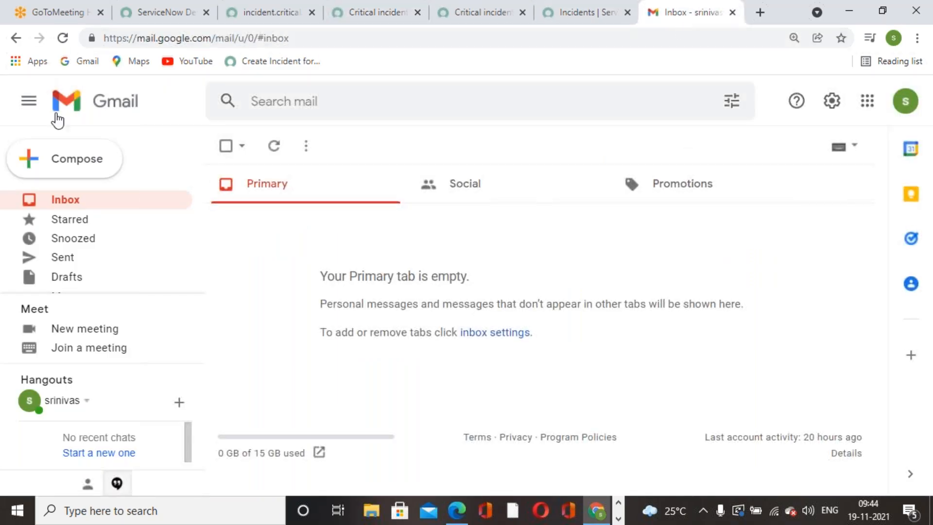
pyautogui.click(62, 39)
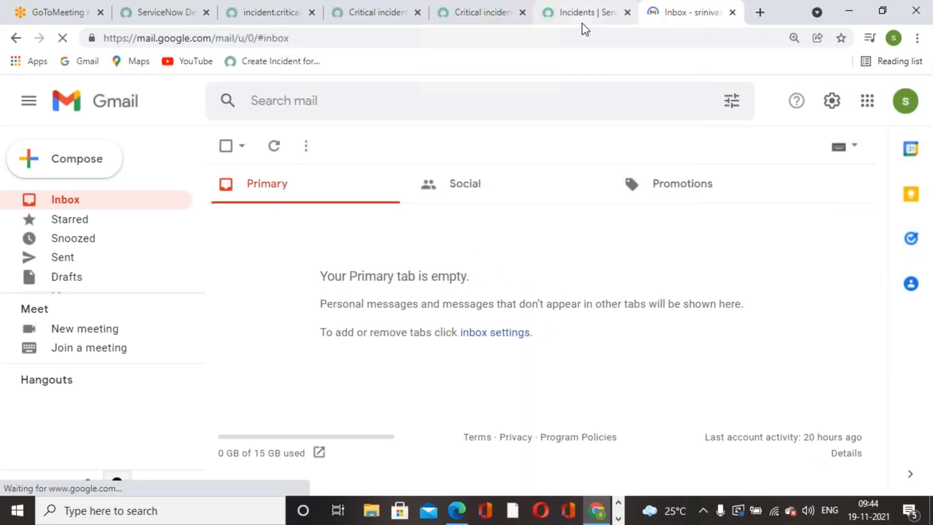
pyautogui.click(906, 102)
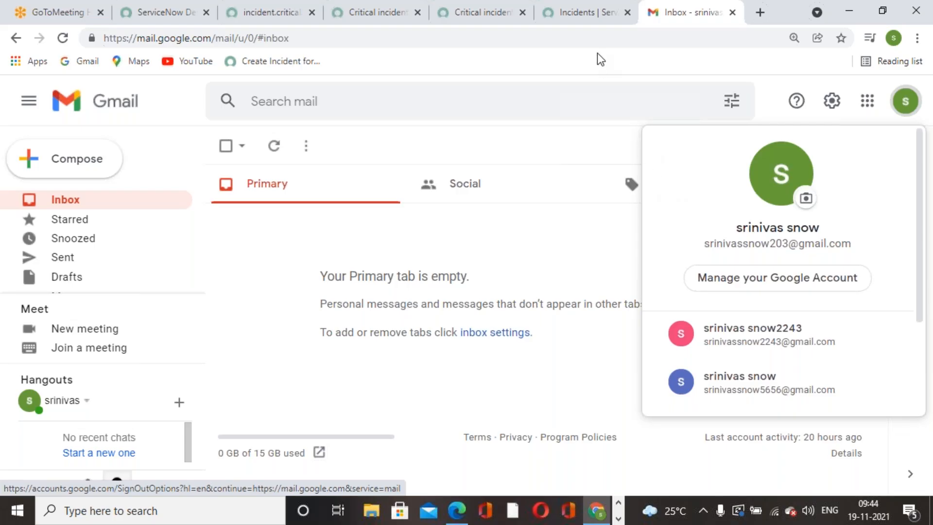
pyautogui.click(585, 21)
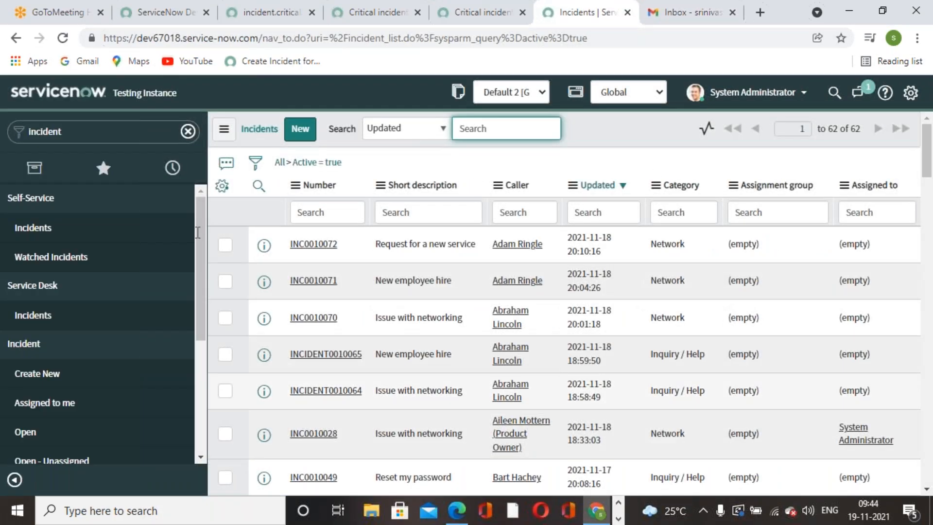
# Fill in a new incident: category Network, a caller from the users list, short description 'Issue with email'.
pyautogui.click(389, 20)
pyautogui.click(452, 20)
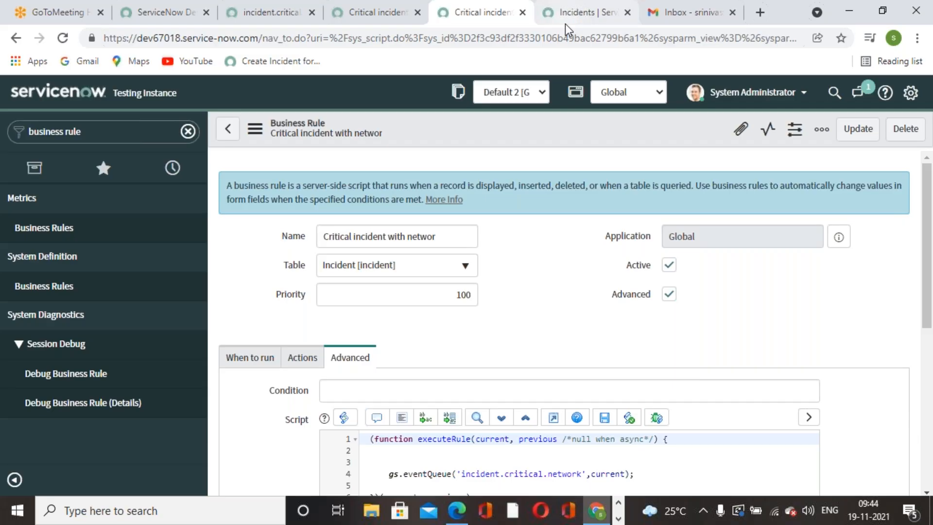
pyautogui.click(565, 24)
pyautogui.click(62, 375)
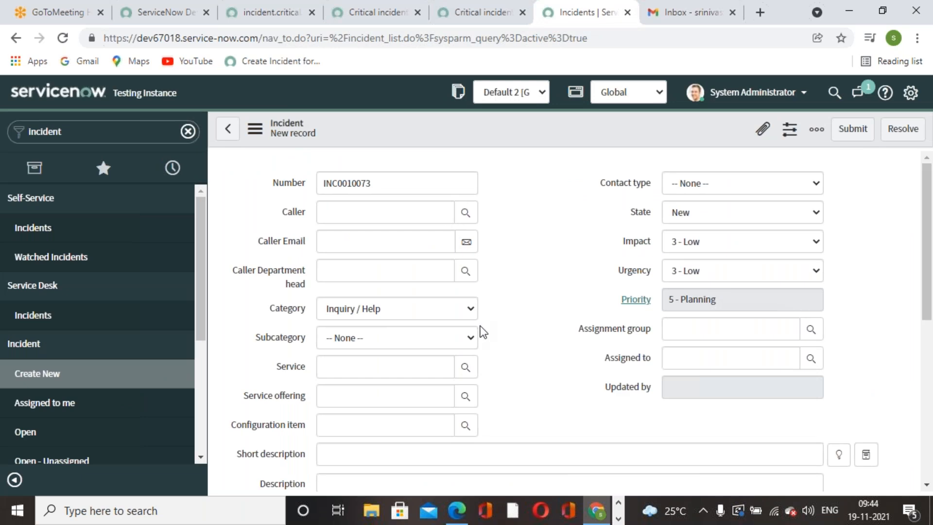
pyautogui.click(473, 315)
pyautogui.click(375, 378)
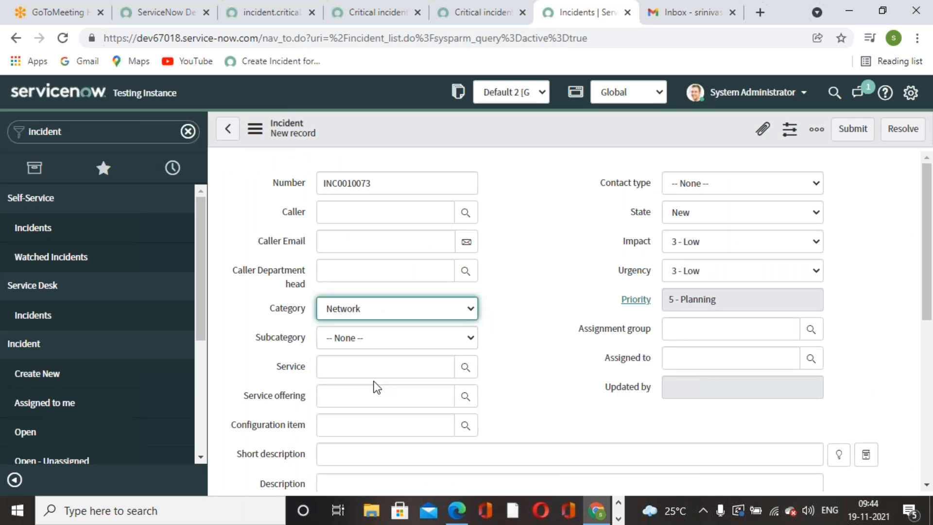
pyautogui.click(466, 212)
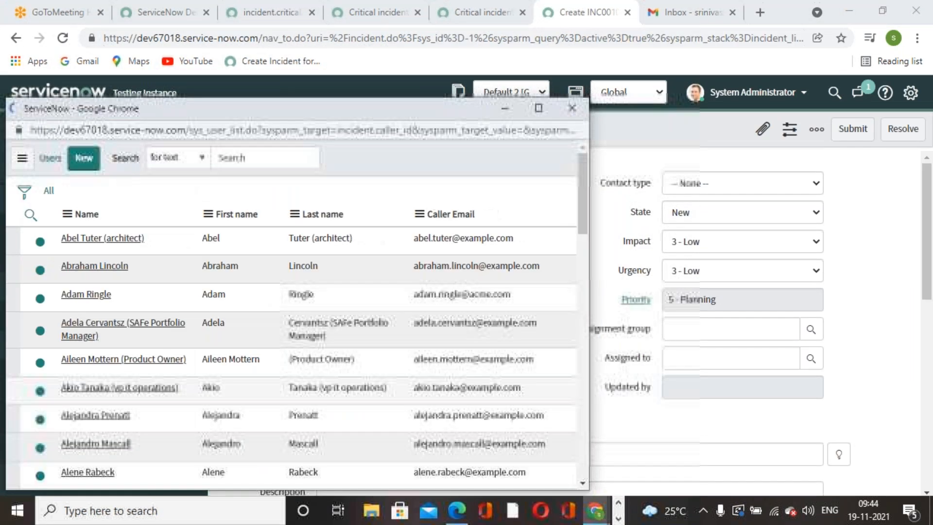
pyautogui.scroll(-10, 66, 463)
pyautogui.click(92, 365)
pyautogui.scroll(-5, 804, 336)
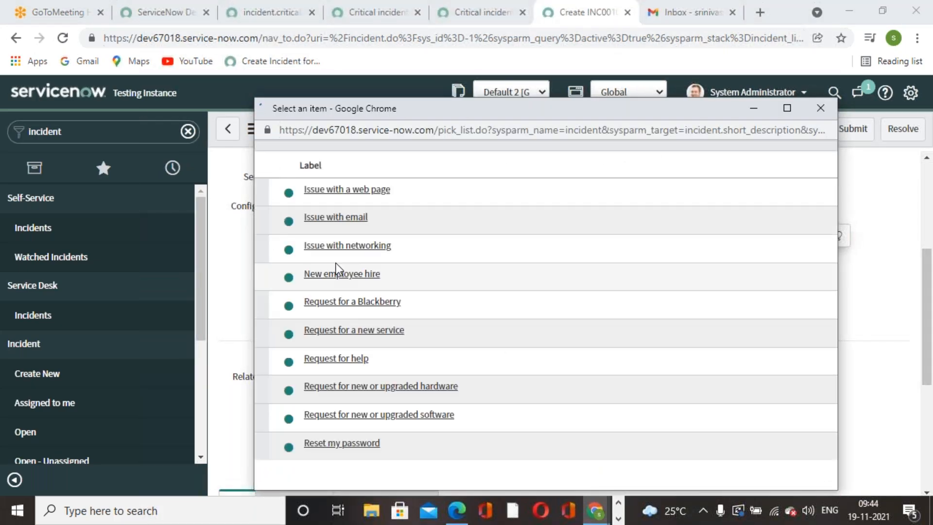
pyautogui.click(337, 242)
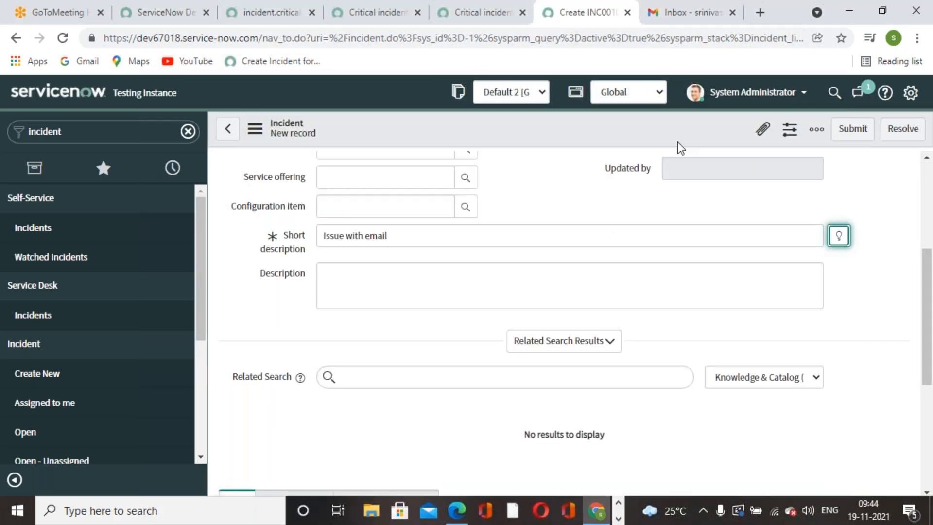
# Save the new incident as INC0010073 and dismiss the confirmation messages.
pyautogui.rightClick(677, 127)
pyautogui.click(691, 137)
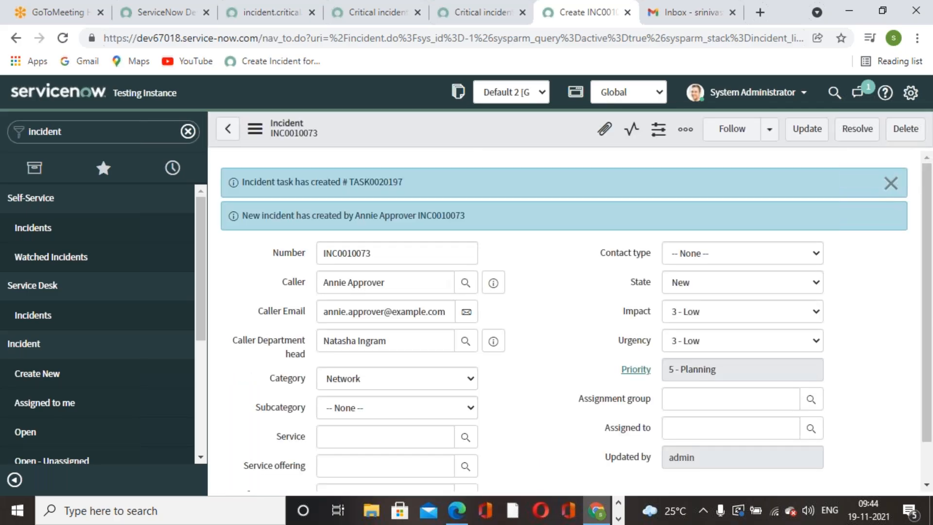
pyautogui.click(891, 181)
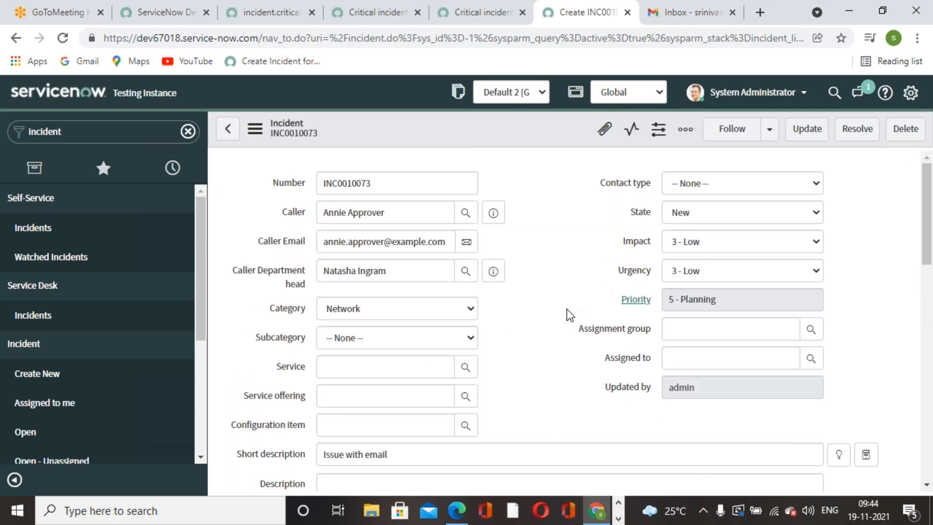
pyautogui.scroll(-5, 566, 308)
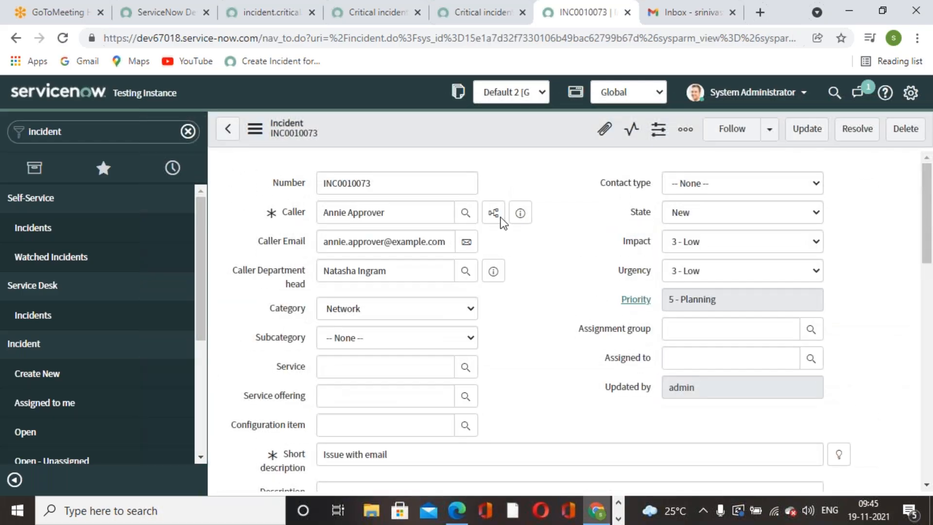
pyautogui.click(505, 25)
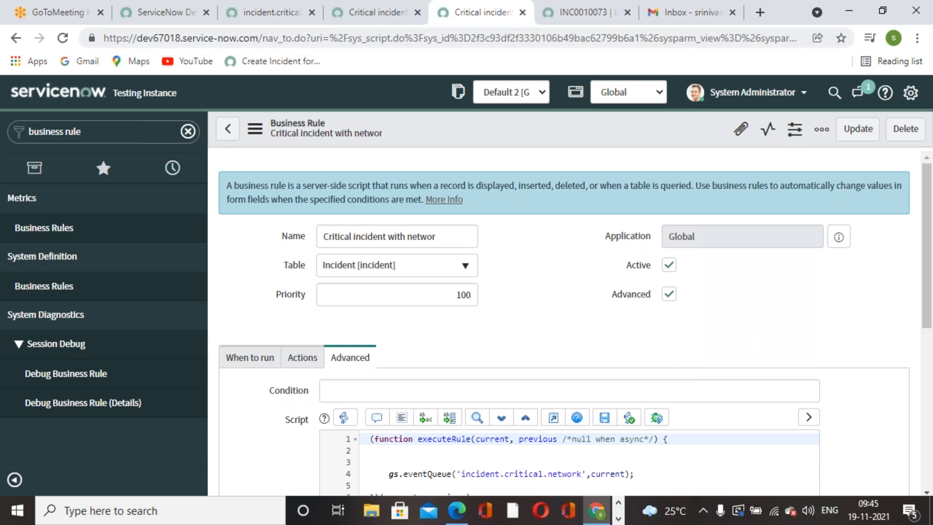
pyautogui.click(686, 19)
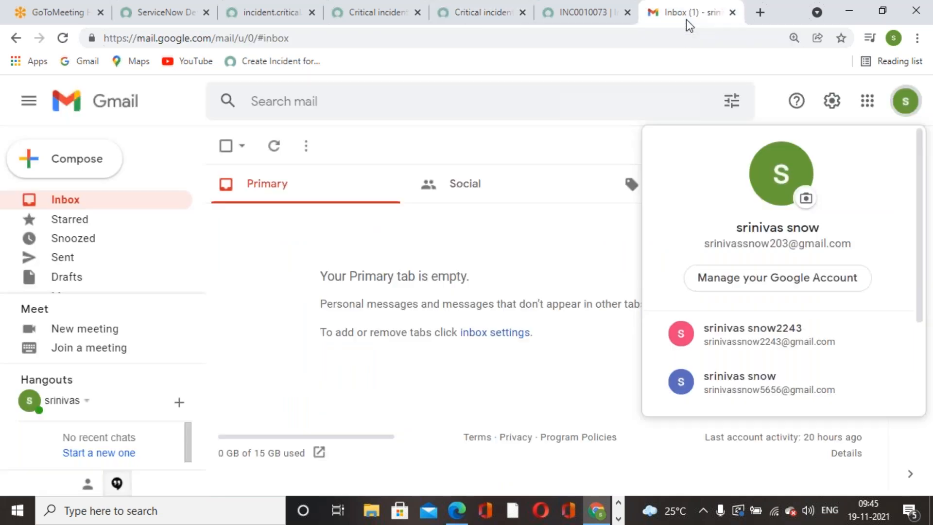
# Read the 'New incident is created with category of Network' email in Gmail, showing Category: Network.
pyautogui.click(589, 277)
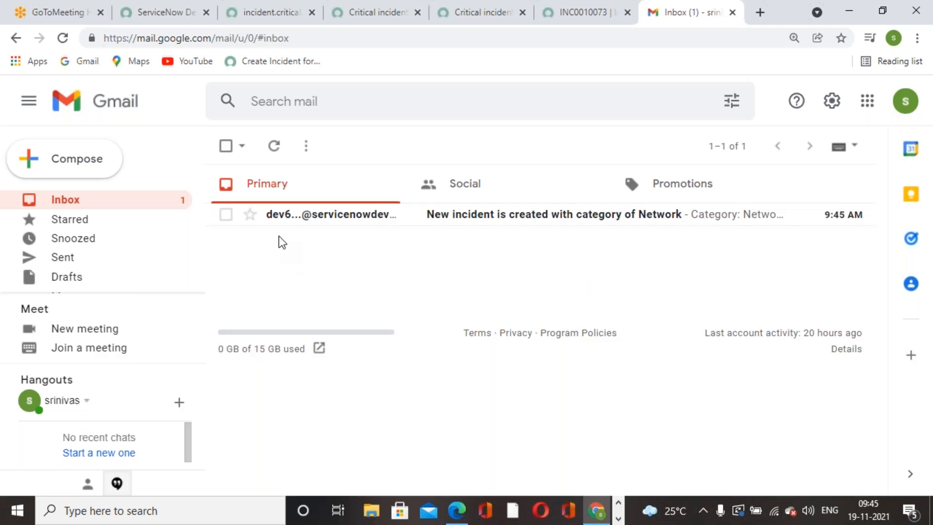
pyautogui.click(545, 216)
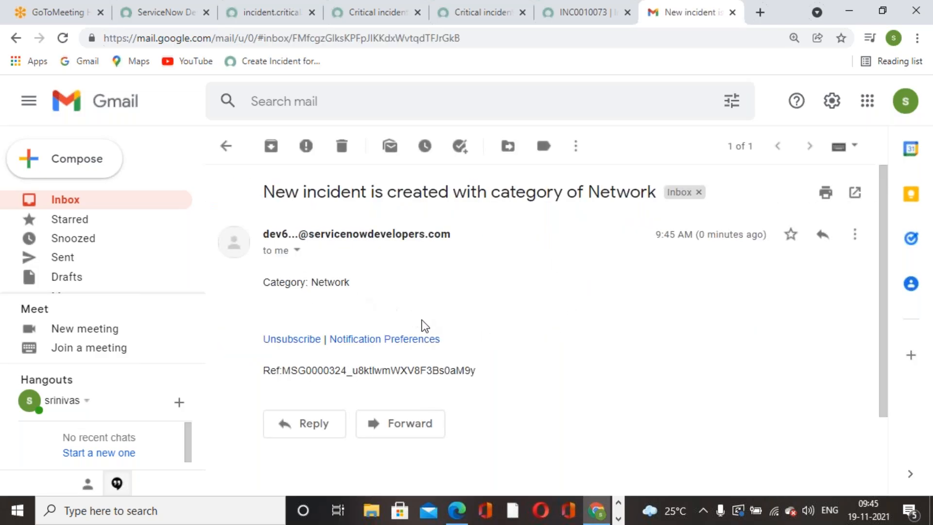
pyautogui.click(226, 147)
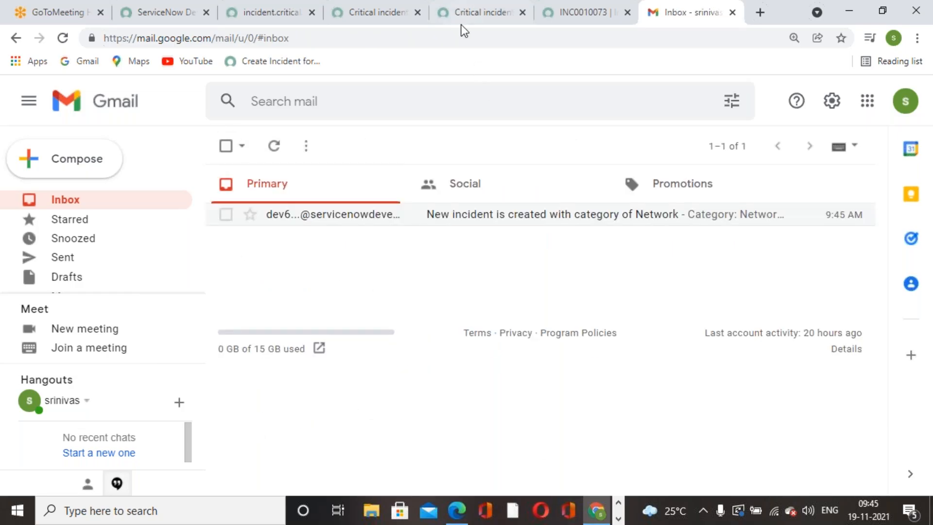
pyautogui.click(467, 13)
pyautogui.click(252, 14)
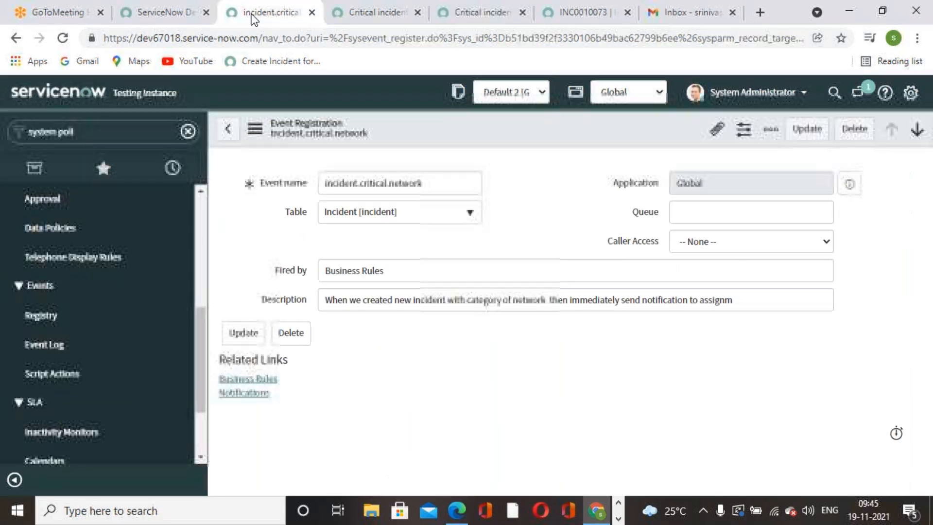
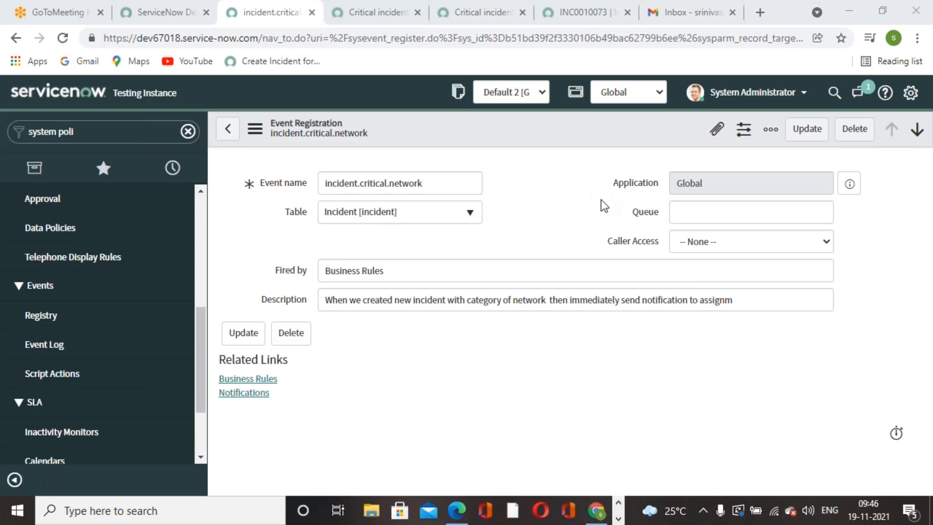
# Glance at the Gmail inbox, then return to the blank incident form INC0010074.
pyautogui.click(690, 14)
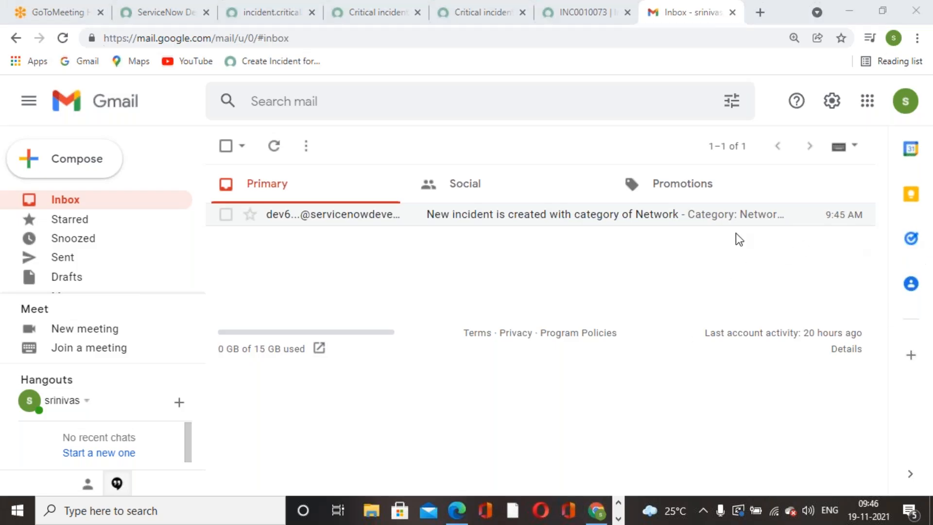
pyautogui.click(583, 13)
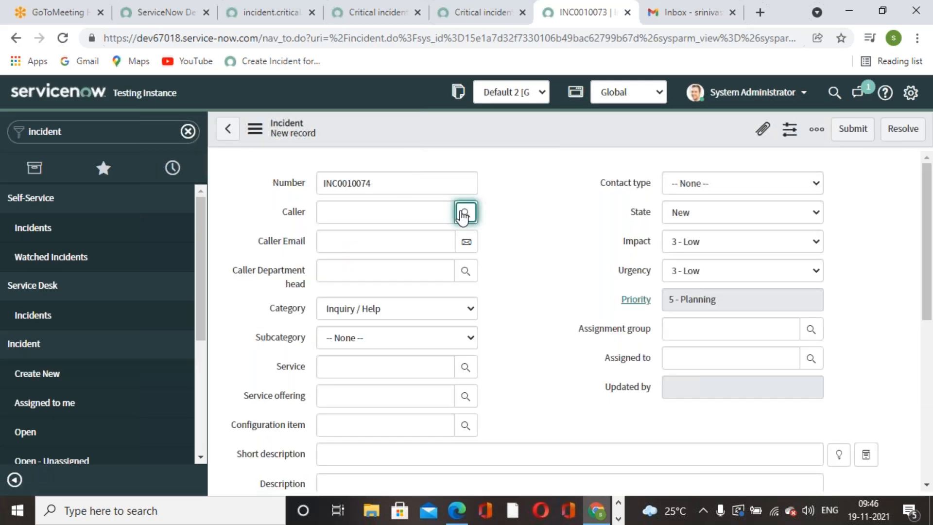
# Give INC0010074 a caller and the short description 'Issue with networking', then save it.
pyautogui.click(464, 212)
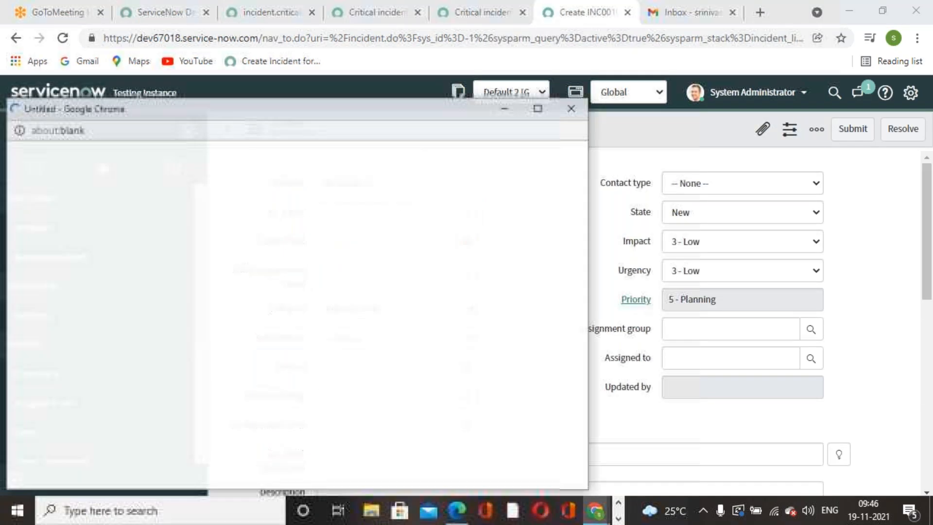
pyautogui.click(85, 323)
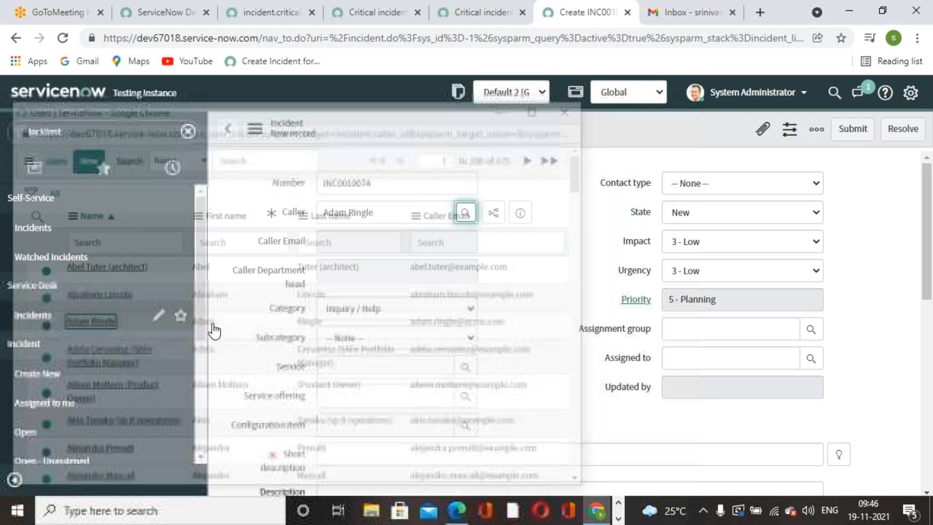
pyautogui.scroll(-3, 855, 384)
pyautogui.click(839, 382)
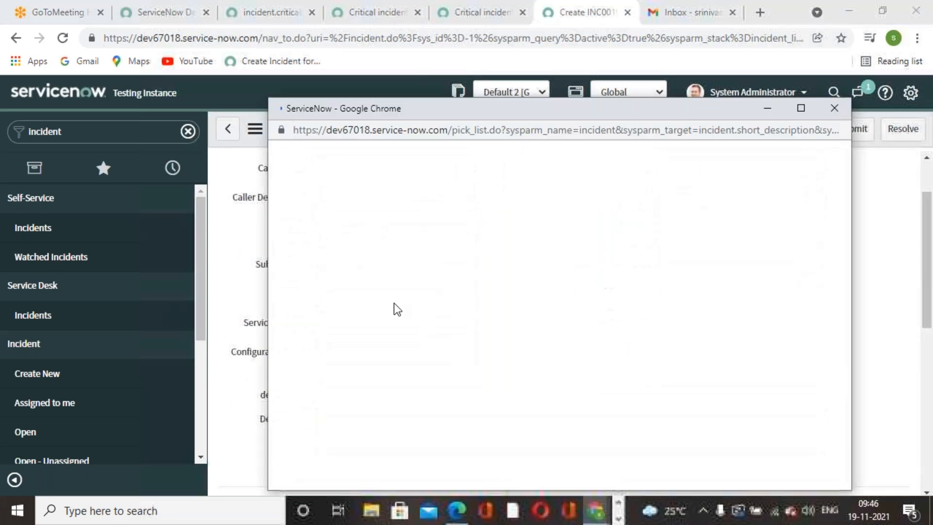
pyautogui.click(391, 269)
pyautogui.rightClick(557, 127)
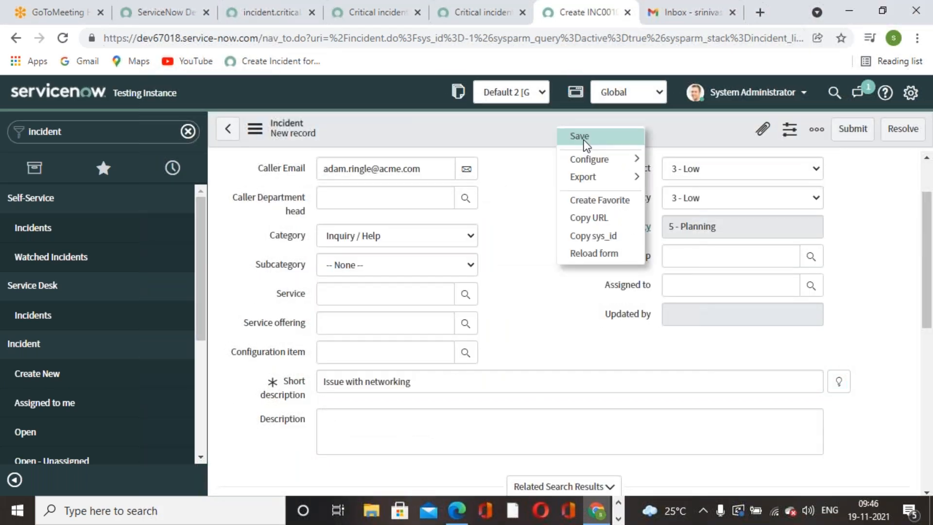
pyautogui.click(577, 136)
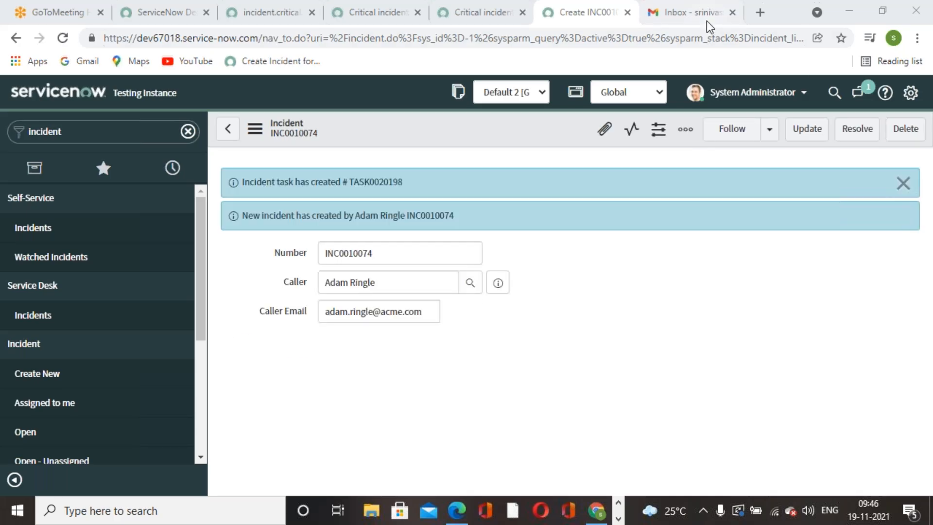
# Reload the Gmail inbox, then start another blank incident, INC0010075.
pyautogui.click(706, 18)
pyautogui.click(62, 43)
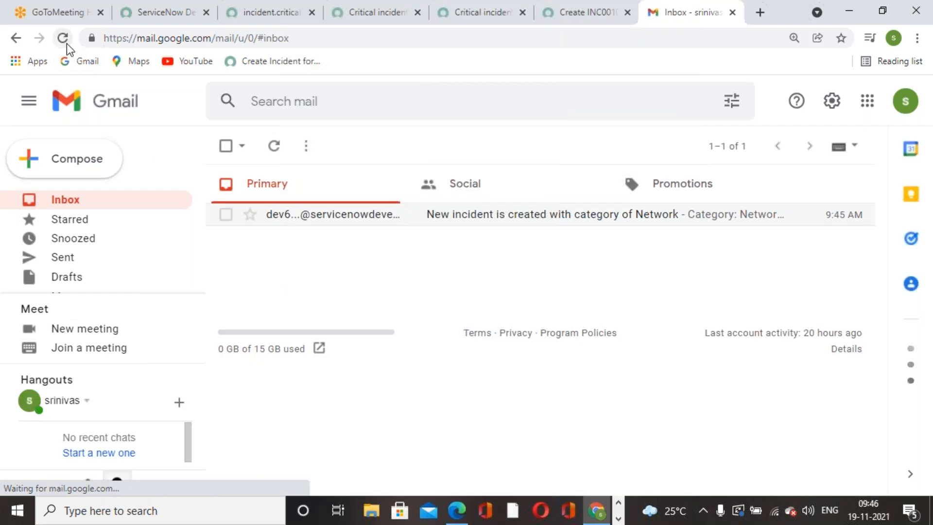
pyautogui.click(556, 19)
pyautogui.scroll(-1, 344, 338)
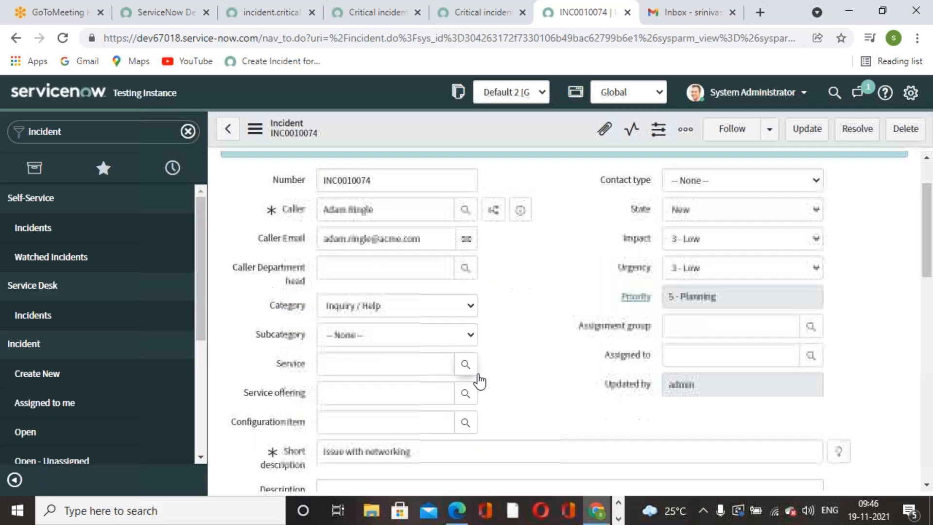
pyautogui.click(112, 370)
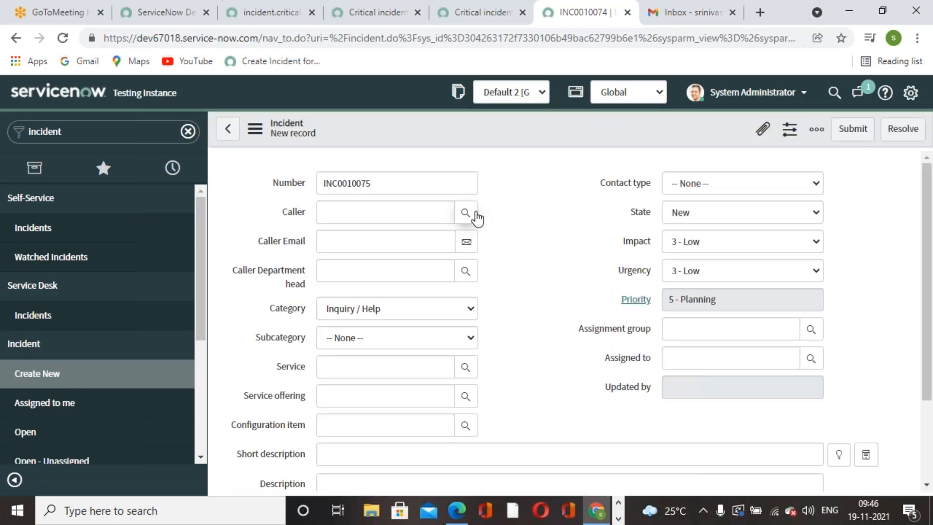
# Submit INC0010075 with a caller, category Network, and short description 'Issue with networking'.
pyautogui.click(476, 214)
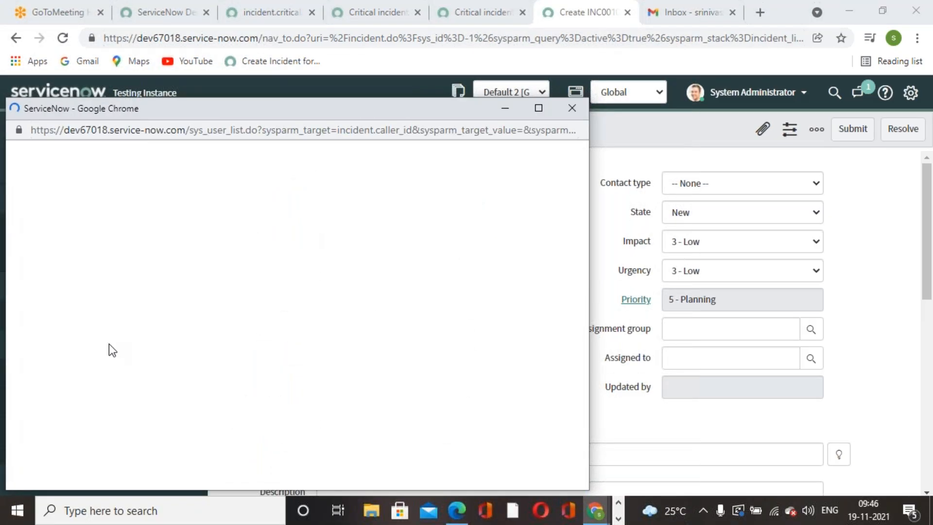
pyautogui.click(86, 294)
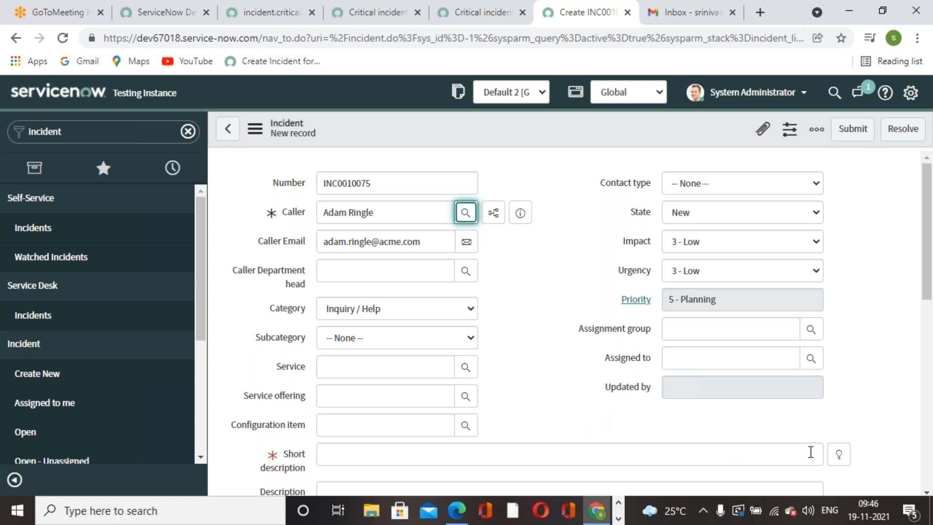
pyautogui.click(838, 456)
pyautogui.click(352, 269)
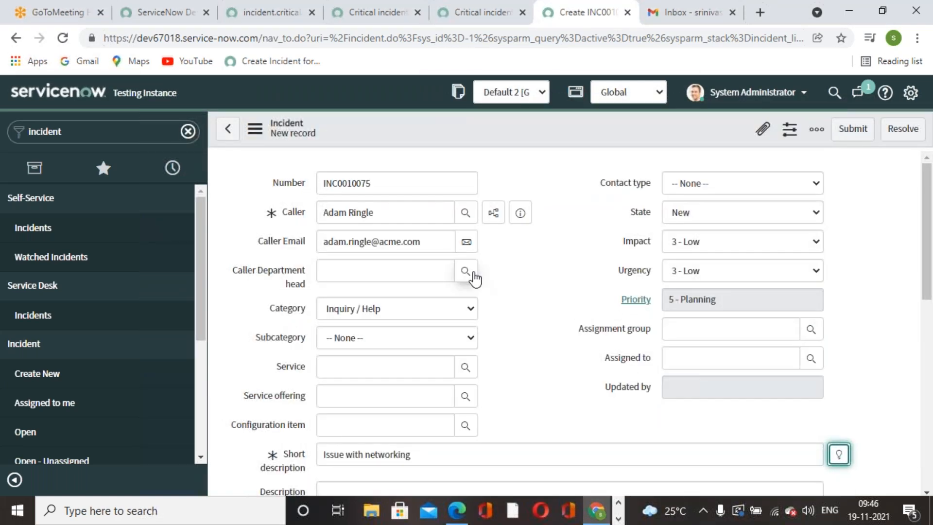
pyautogui.click(467, 307)
pyautogui.click(394, 378)
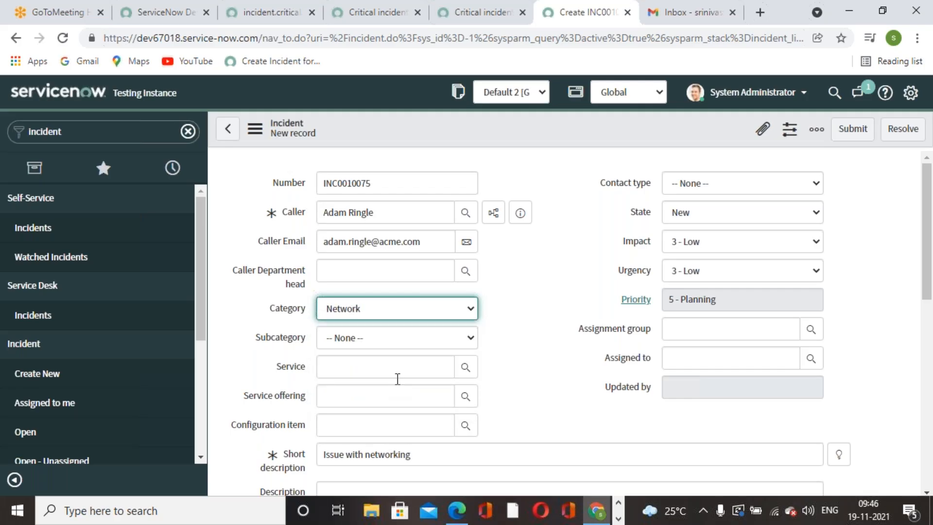
pyautogui.click(853, 130)
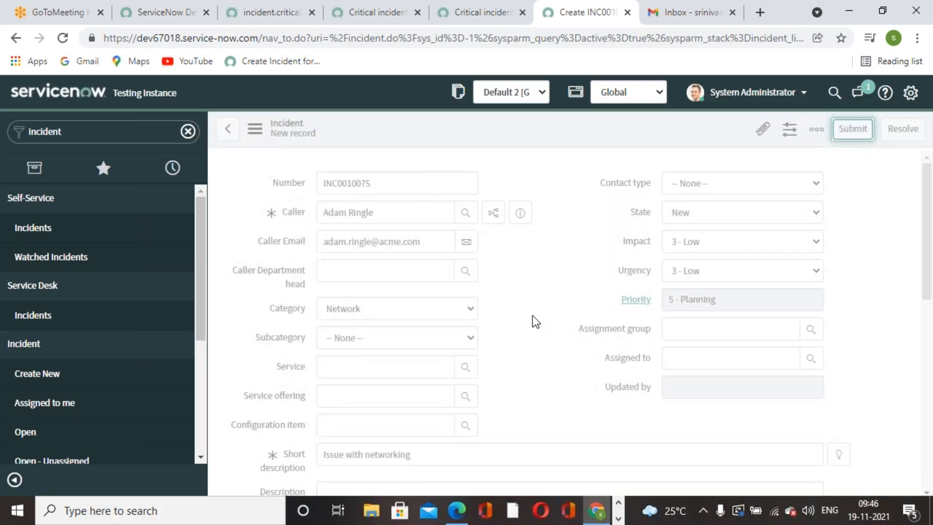
pyautogui.click(676, 21)
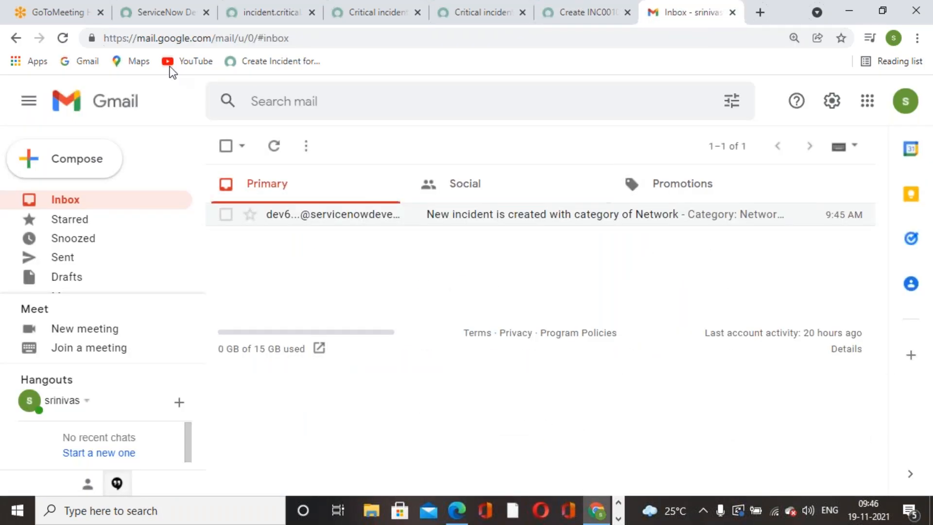
# Reload the Gmail inbox repeatedly, then dismiss the incident creation messages in ServiceNow.
pyautogui.click(62, 37)
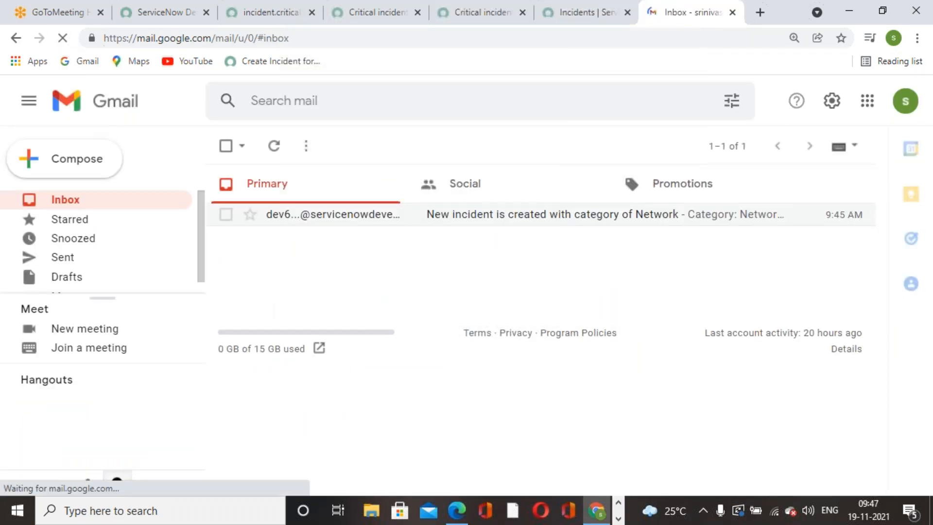
pyautogui.click(63, 38)
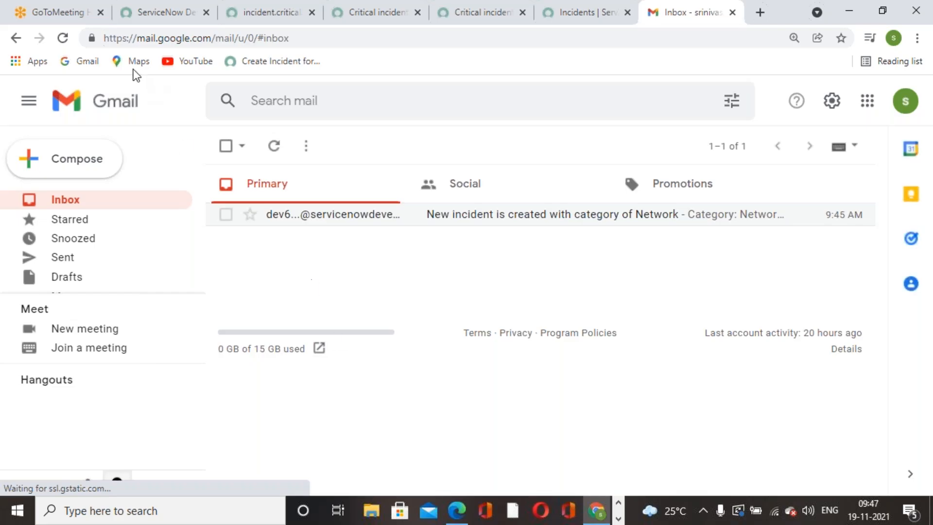
pyautogui.click(60, 38)
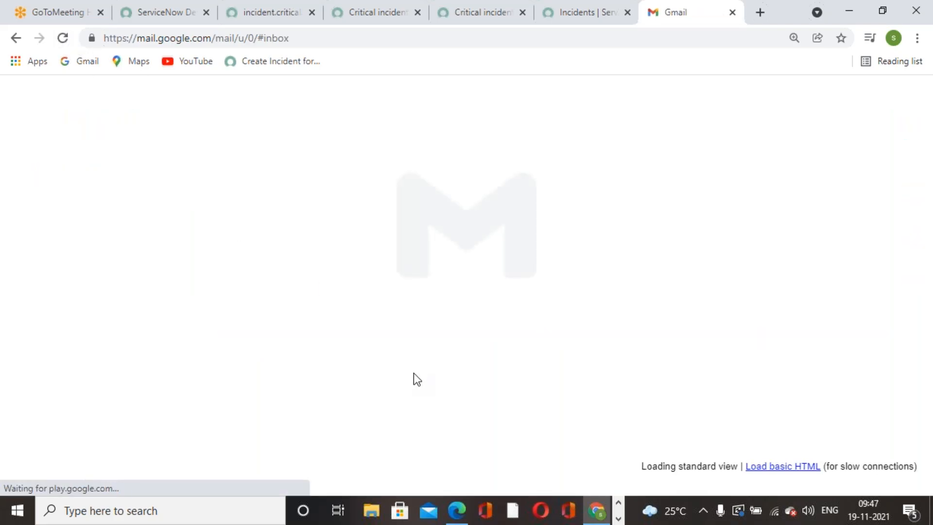
pyautogui.click(63, 39)
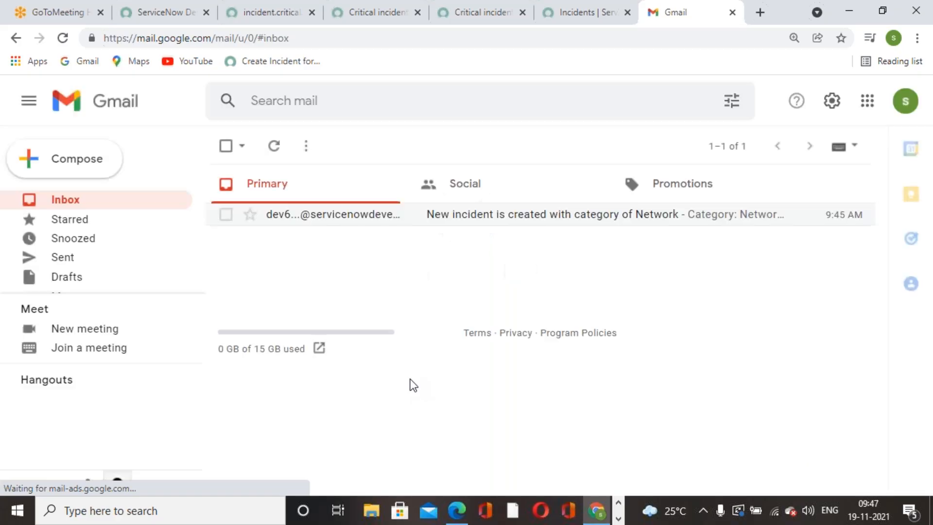
pyautogui.click(555, 22)
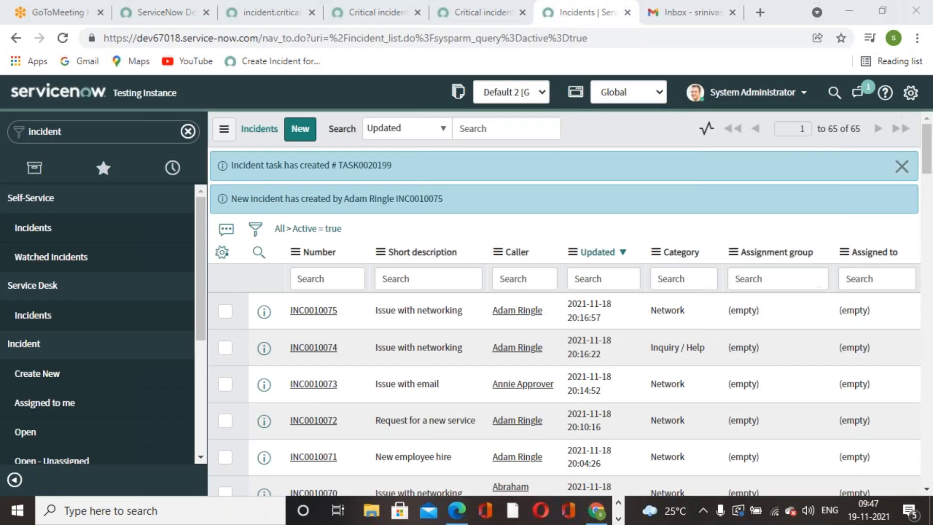
pyautogui.click(902, 166)
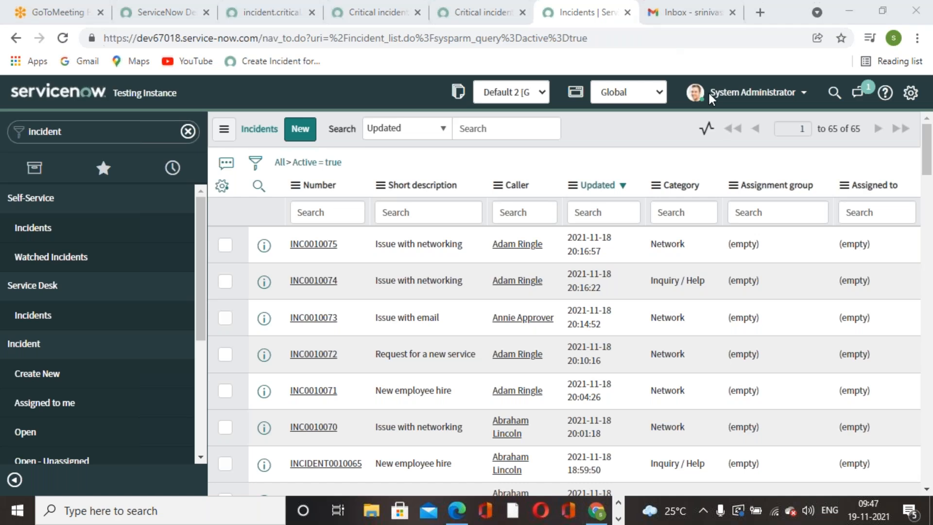
# Keep reloading Gmail while reviewing the incident list and the business rule's script.
pyautogui.click(690, 12)
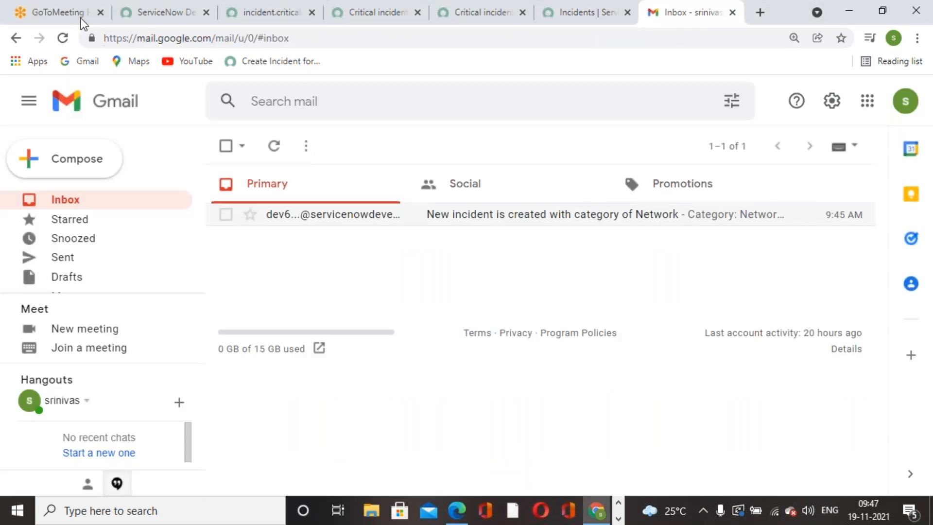
pyautogui.click(63, 38)
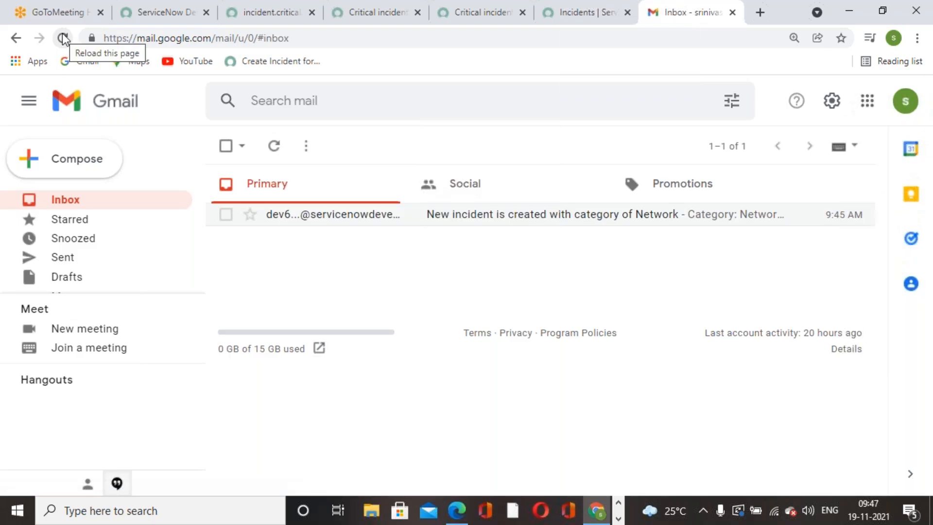
pyautogui.click(62, 37)
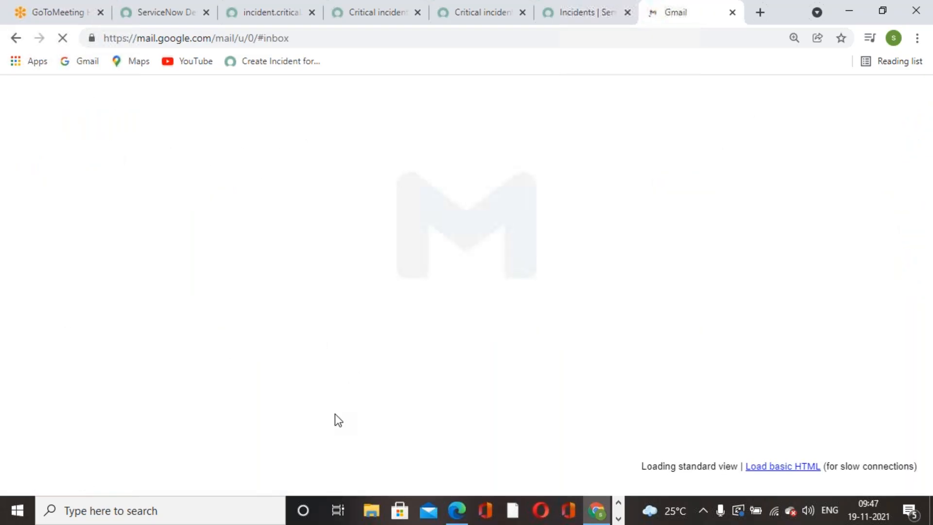
pyautogui.click(590, 24)
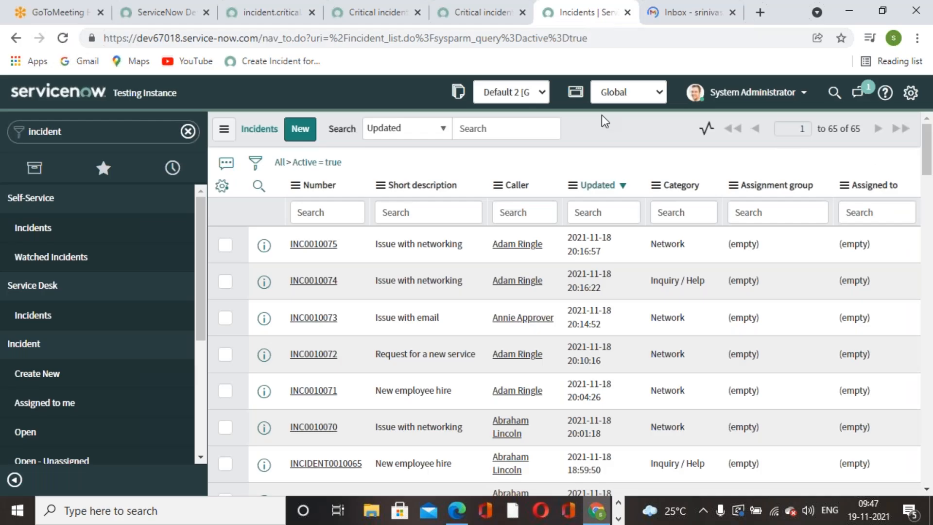
pyautogui.click(477, 22)
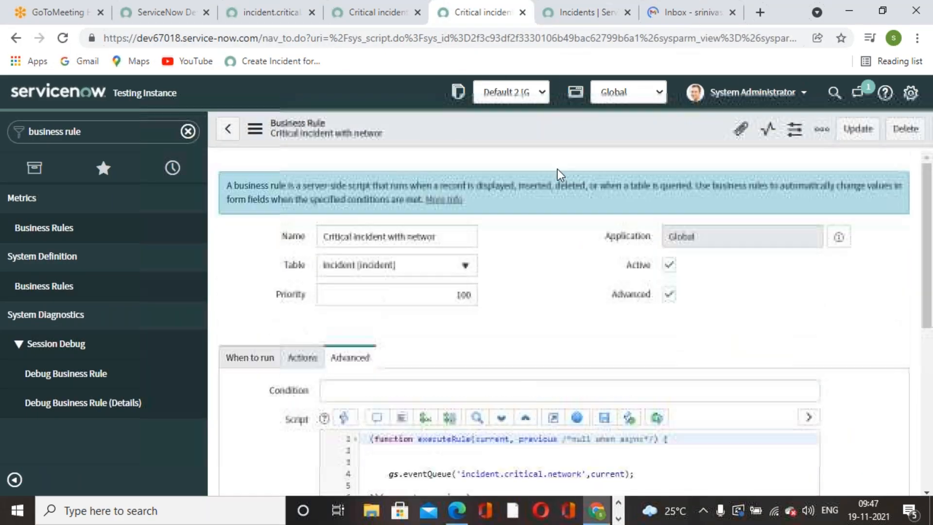
pyautogui.click(555, 23)
pyautogui.click(700, 13)
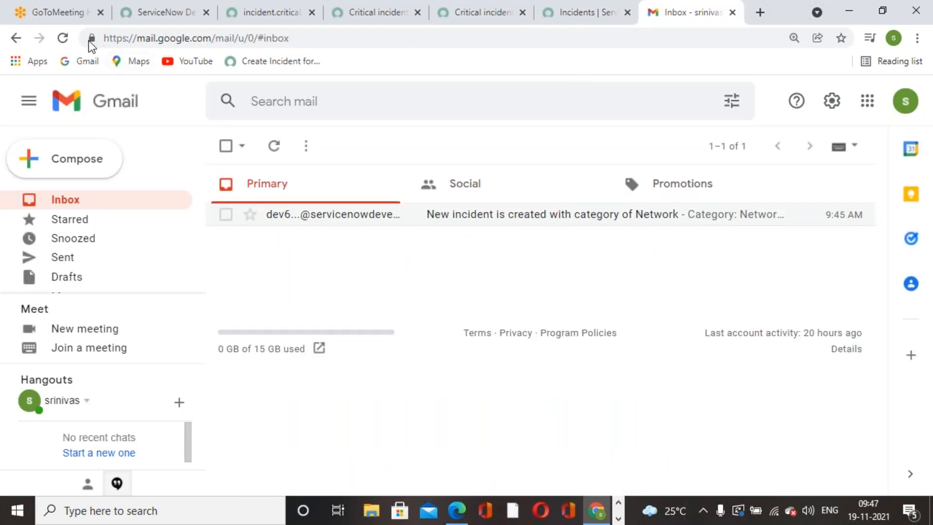
pyautogui.click(70, 38)
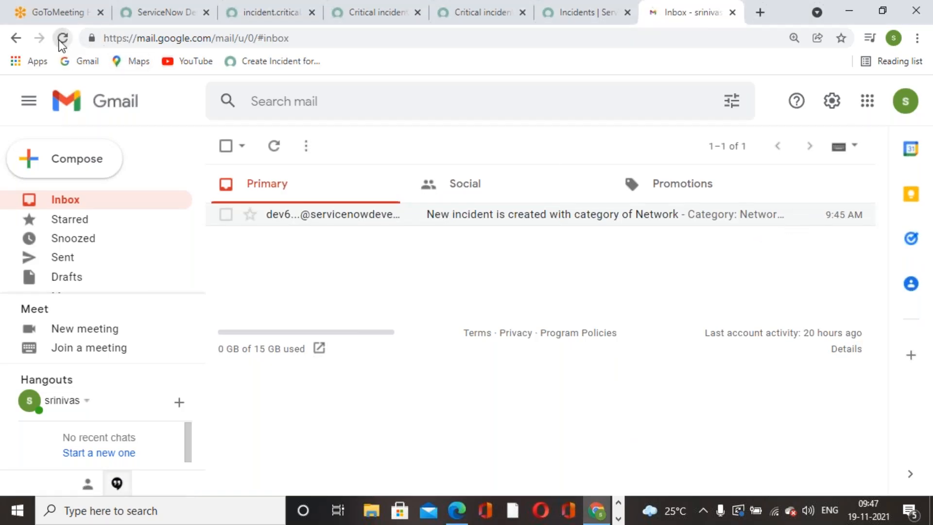
pyautogui.click(61, 38)
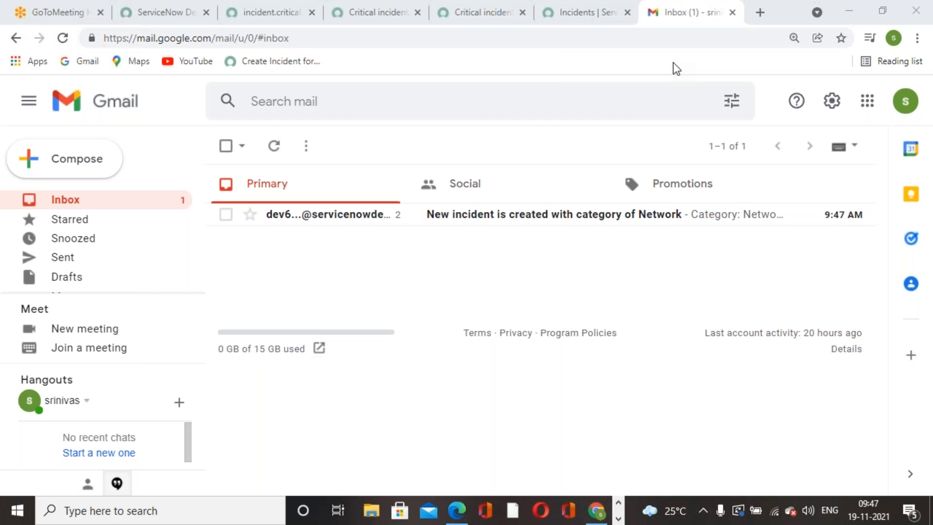
# Read the 9:47 'New incident is created with category of Network' email, then return to the inbox.
pyautogui.click(620, 217)
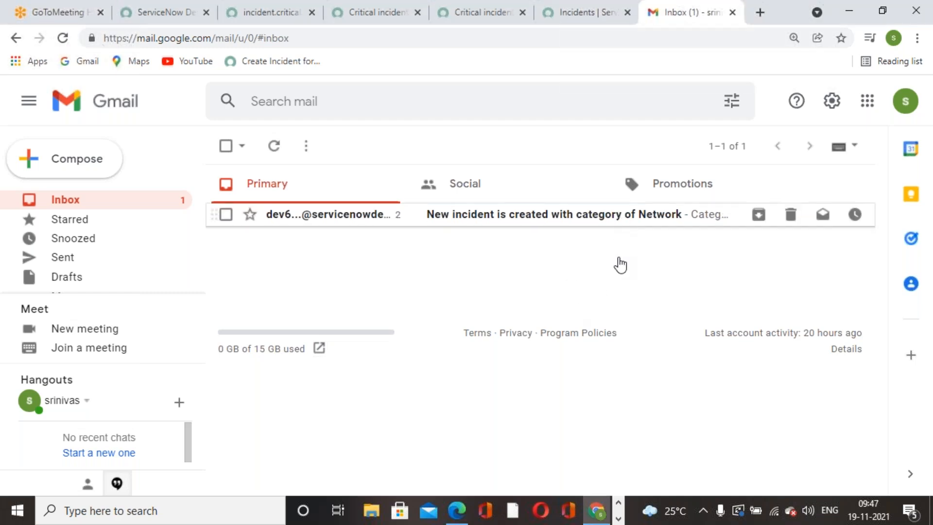
pyautogui.scroll(-2, 371, 292)
pyautogui.scroll(2, 371, 291)
pyautogui.click(228, 146)
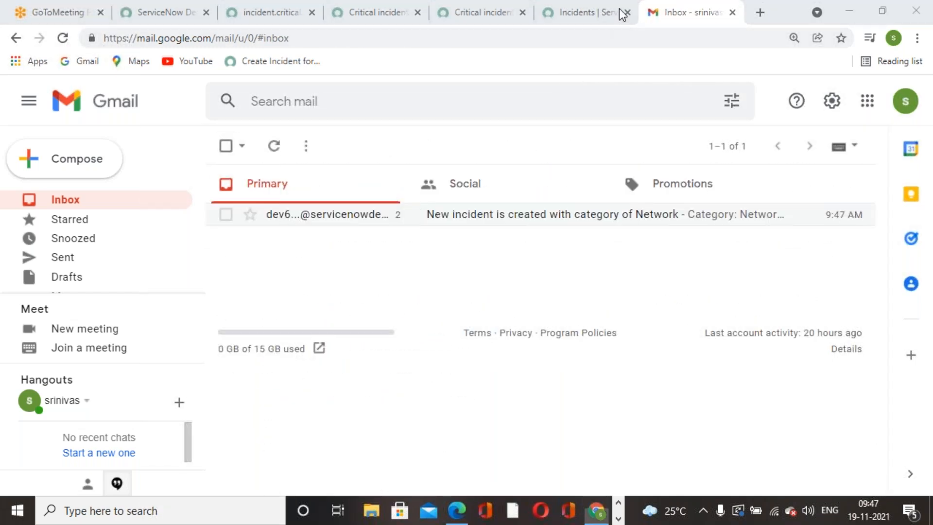
# Add the recipient's e-mail as a quoted third argument to gs.eventQueue on line 4.
pyautogui.click(369, 13)
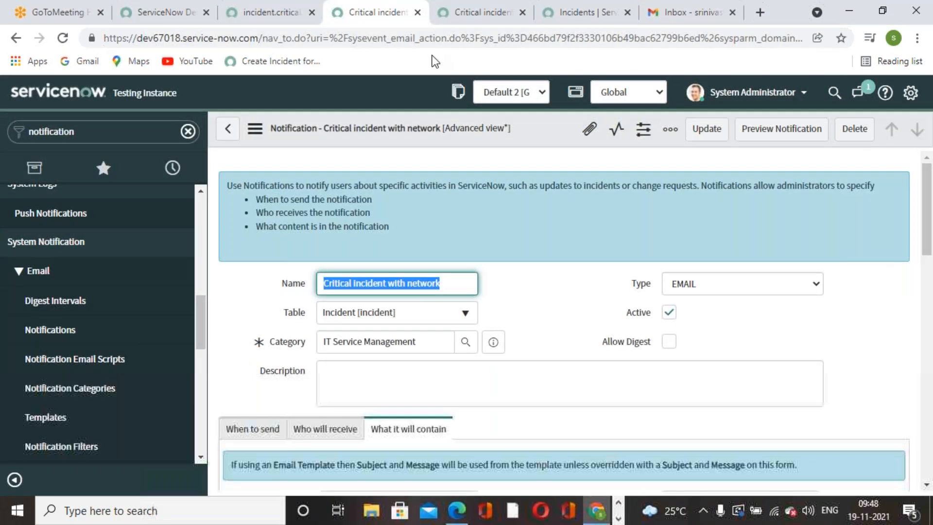
pyautogui.click(479, 14)
pyautogui.scroll(-3, 496, 252)
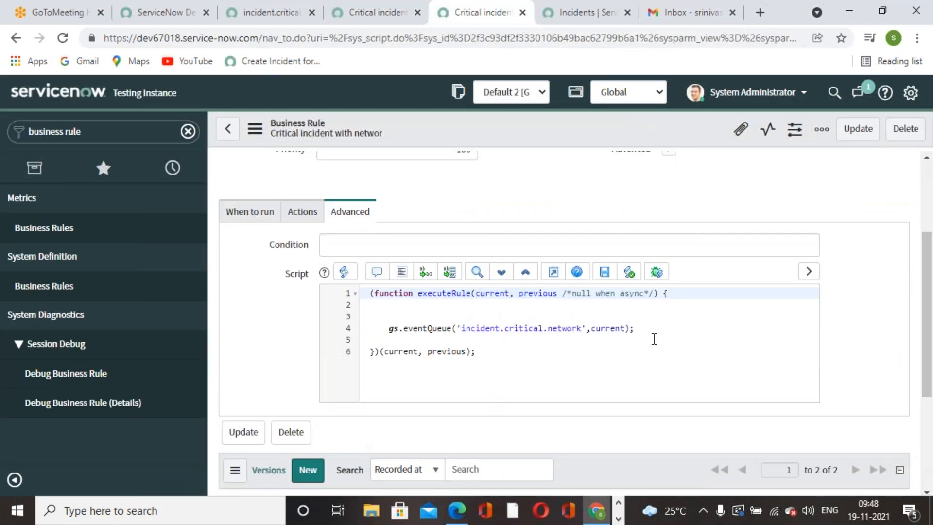
pyautogui.click(626, 328)
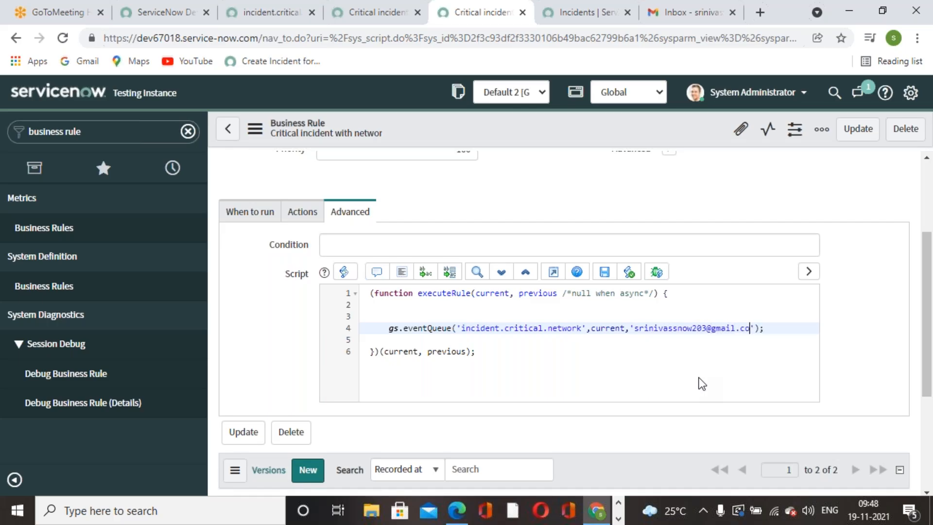
pyautogui.click(754, 375)
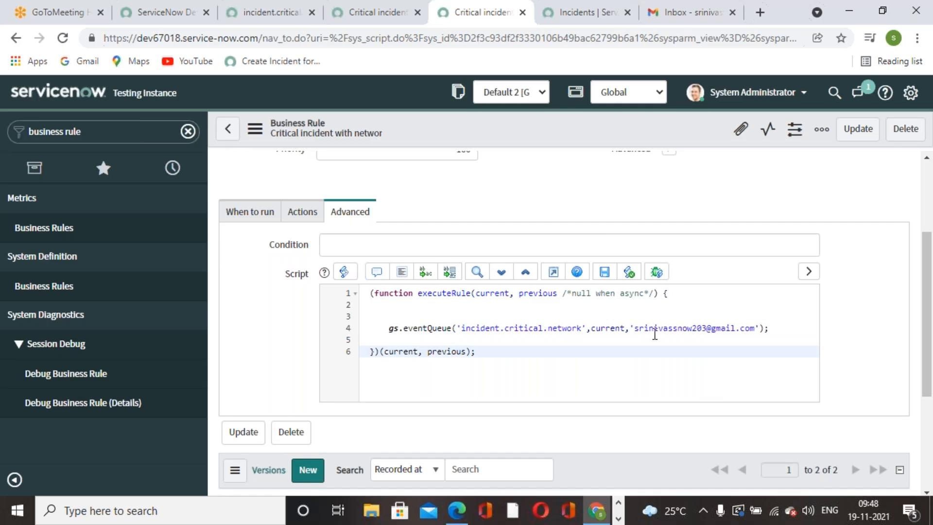
pyautogui.moveTo(636, 331); pyautogui.dragTo(767, 331)
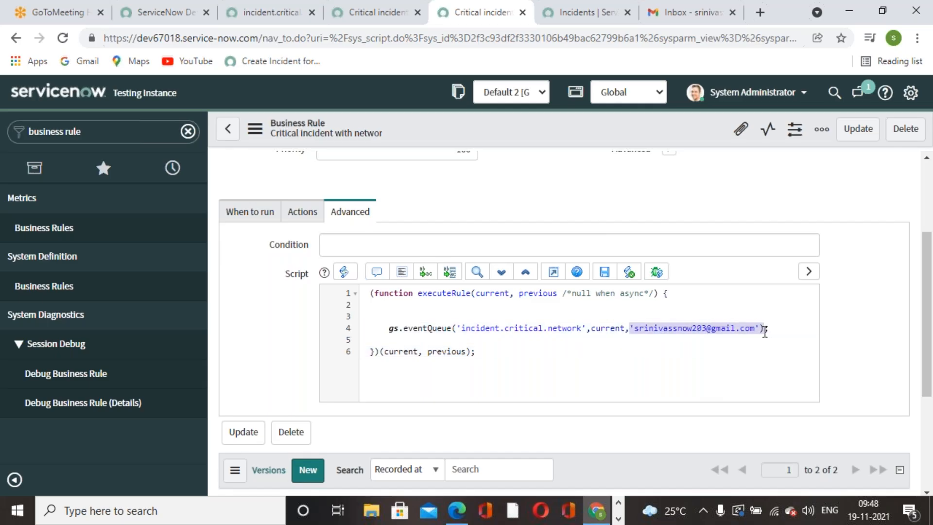
# Check the incident.critical.network event registration, then save the business rule.
pyautogui.click(386, 20)
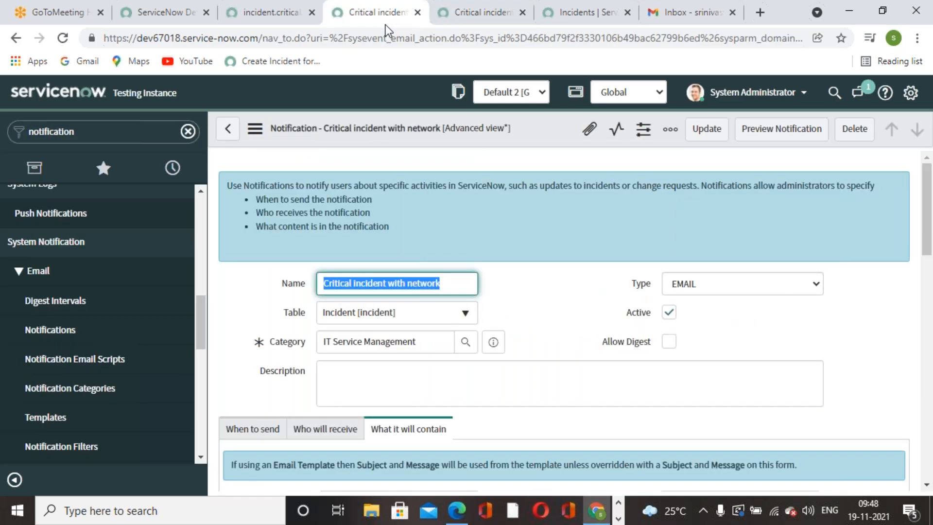
pyautogui.scroll(-4, 462, 336)
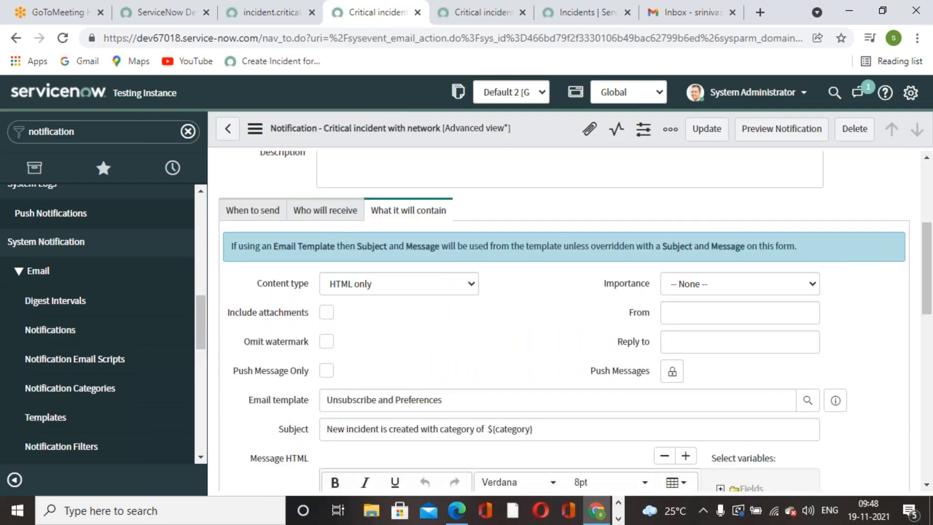
pyautogui.click(255, 16)
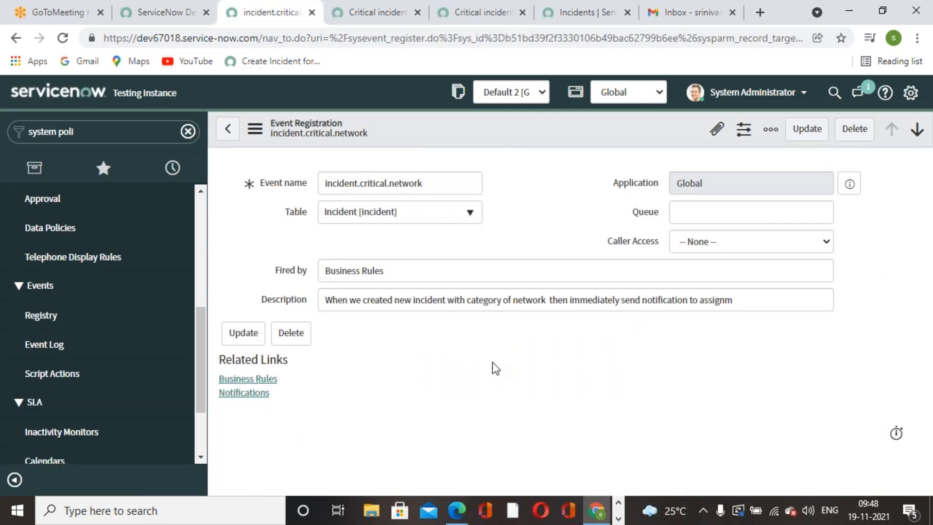
pyautogui.click(341, 15)
pyautogui.click(459, 14)
pyautogui.scroll(3, 558, 308)
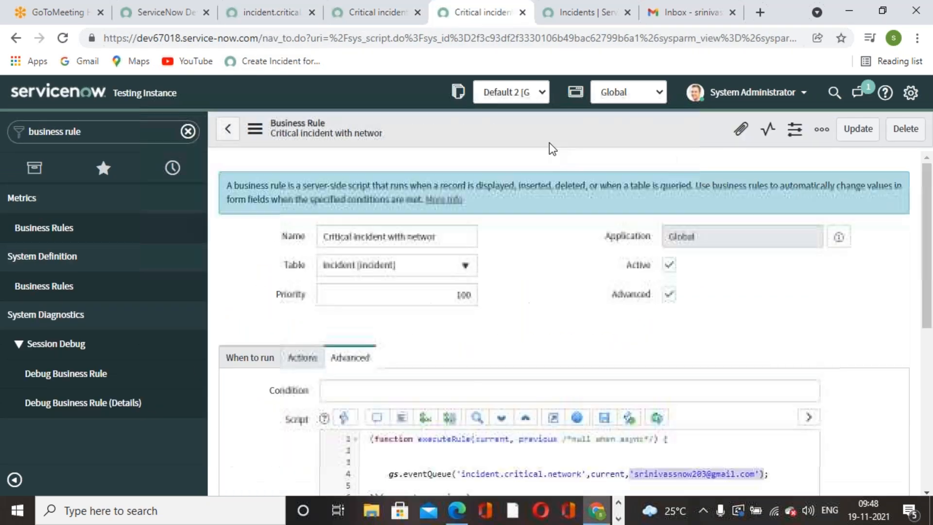
pyautogui.rightClick(550, 131)
pyautogui.click(574, 138)
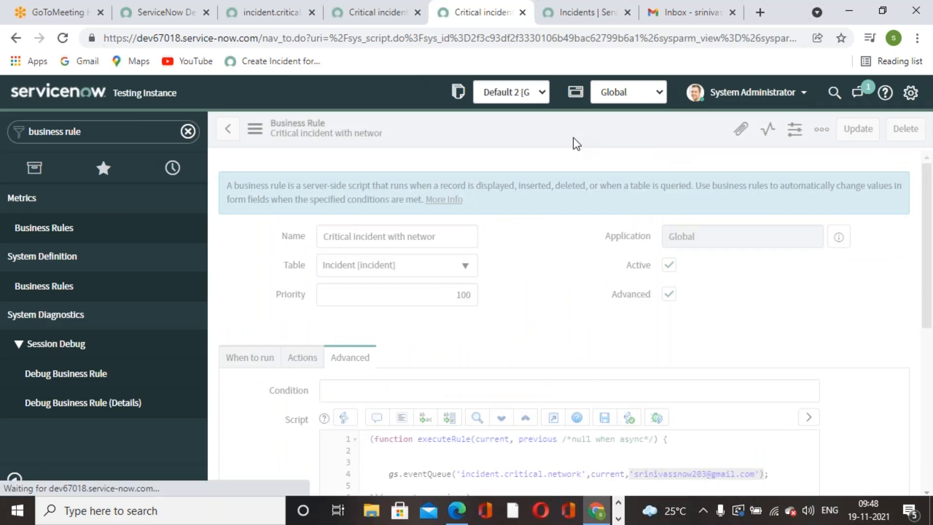
# Remove the fixed e-mail address from the notification's Users recipient list.
pyautogui.click(345, 19)
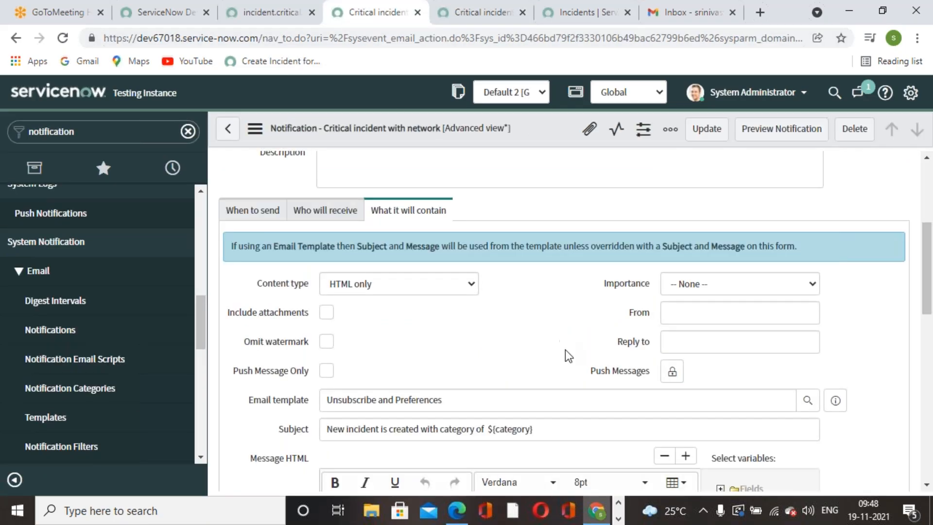
pyautogui.scroll(-3, 564, 350)
pyautogui.scroll(3, 534, 321)
pyautogui.click(318, 213)
pyautogui.click(331, 336)
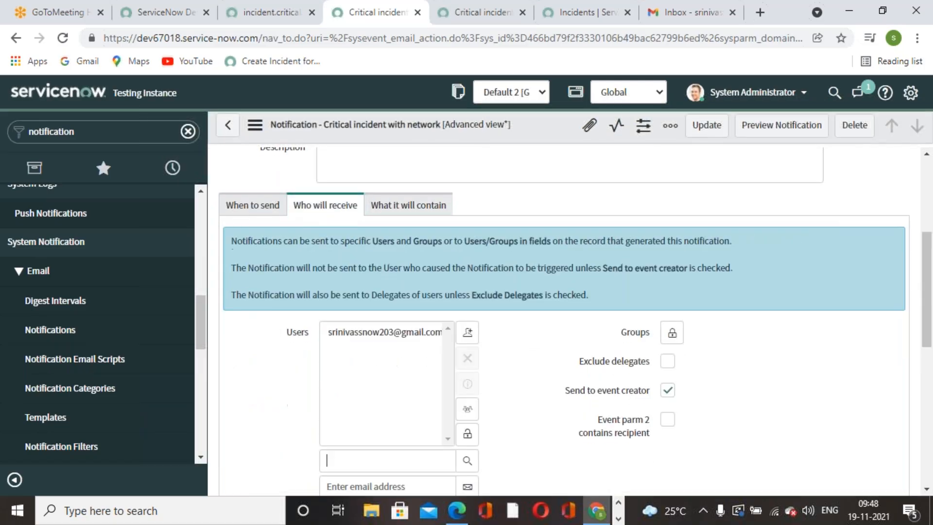
pyautogui.scroll(-2, 440, 460)
pyautogui.click(436, 271)
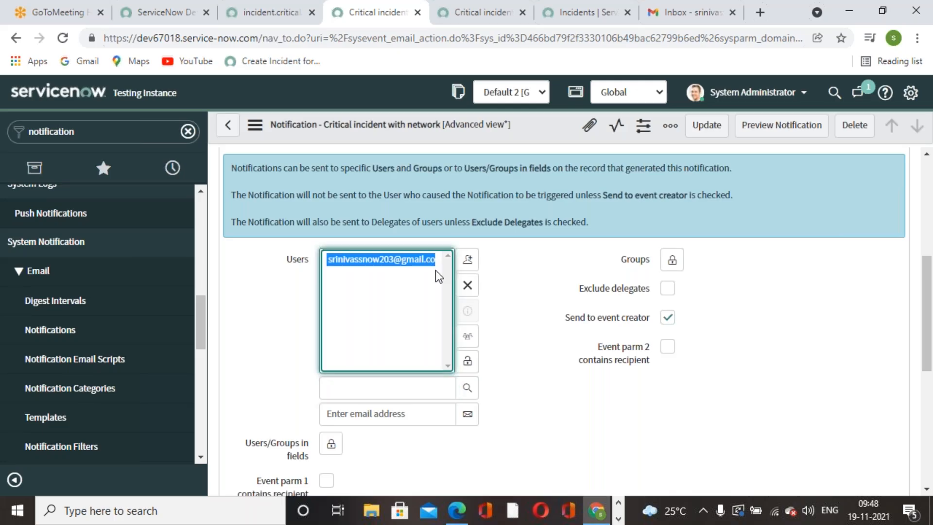
pyautogui.click(468, 287)
pyautogui.scroll(2, 486, 384)
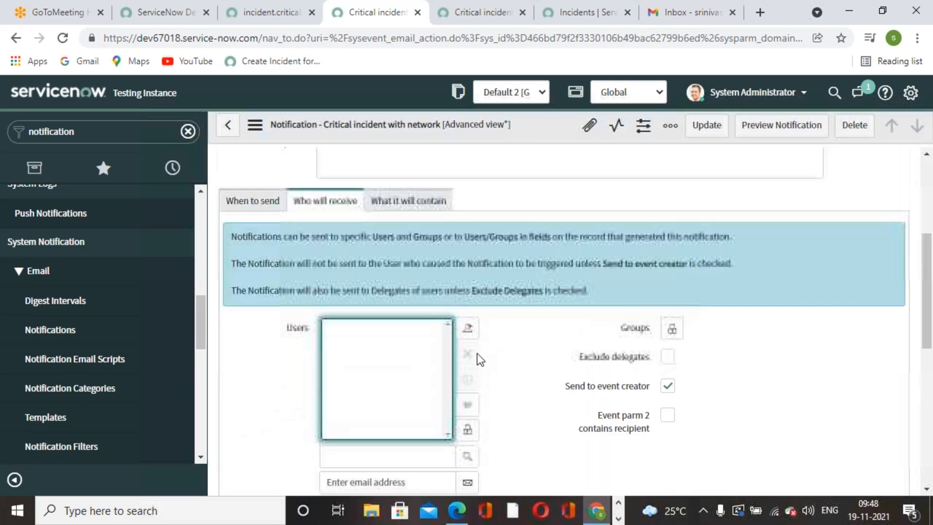
pyautogui.scroll(-2, 486, 431)
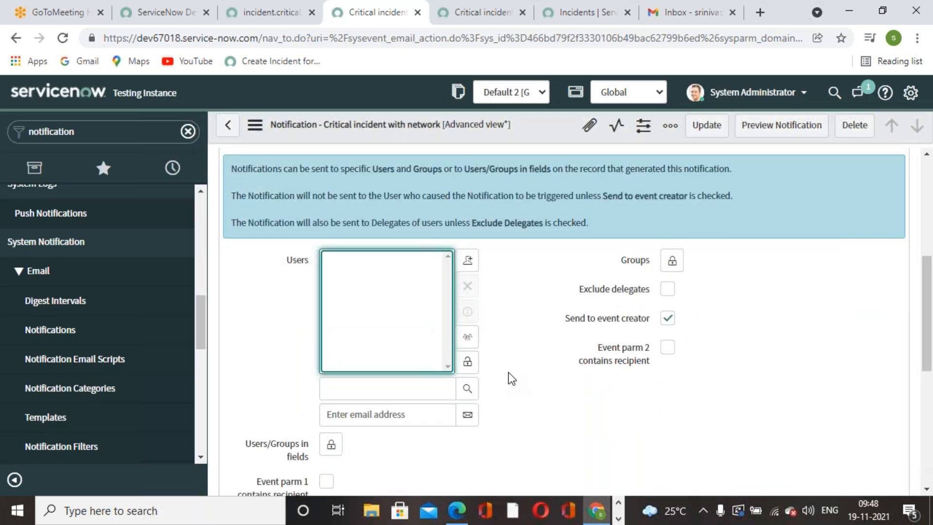
pyautogui.scroll(2, 509, 374)
pyautogui.click(468, 433)
# Enable 'Event parm 1 contains recipient' and update the notification.
pyautogui.scroll(-2, 457, 373)
pyautogui.click(333, 328)
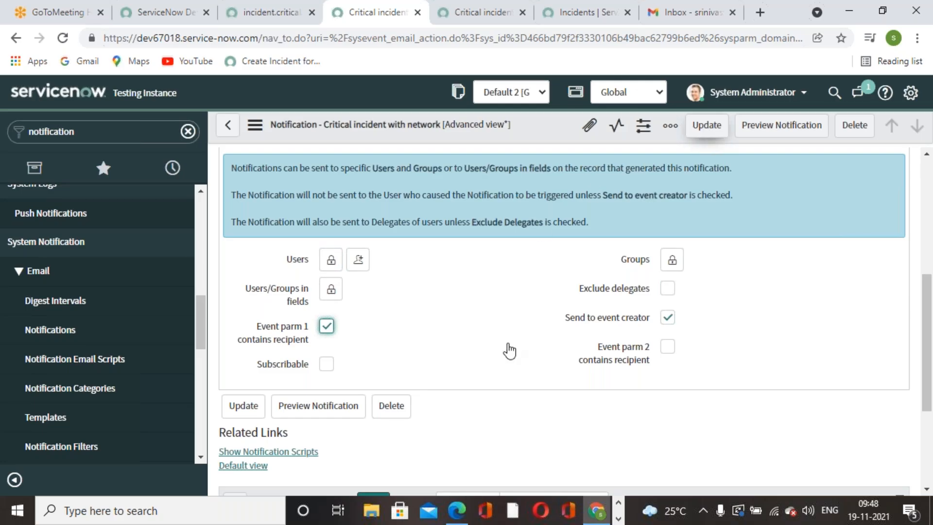
pyautogui.click(707, 125)
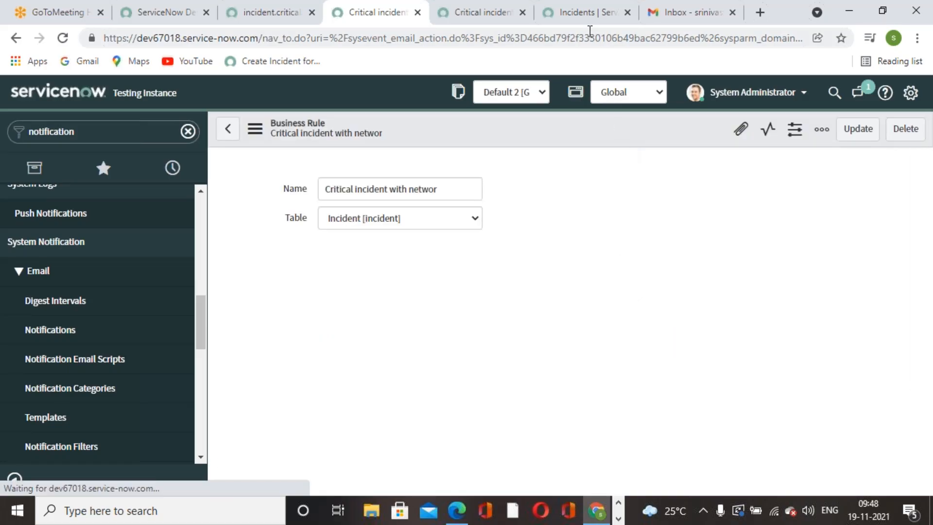
pyautogui.click(588, 13)
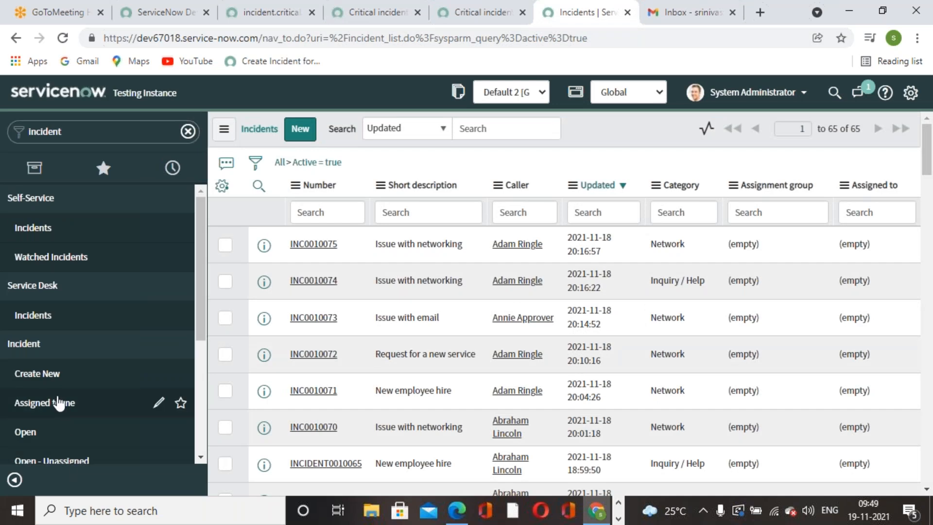
# Submit INC0010076 with a caller, category Network, and short description 'Request for help'.
pyautogui.click(39, 373)
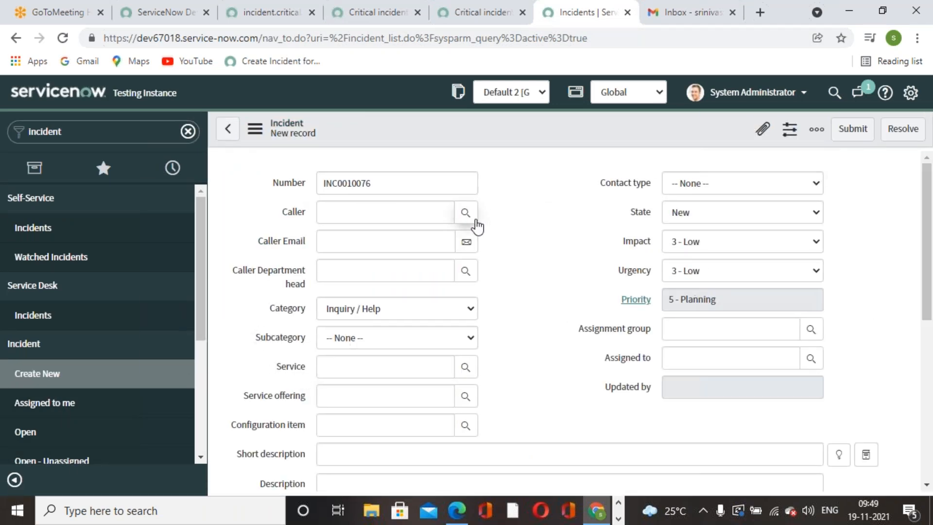
pyautogui.click(469, 218)
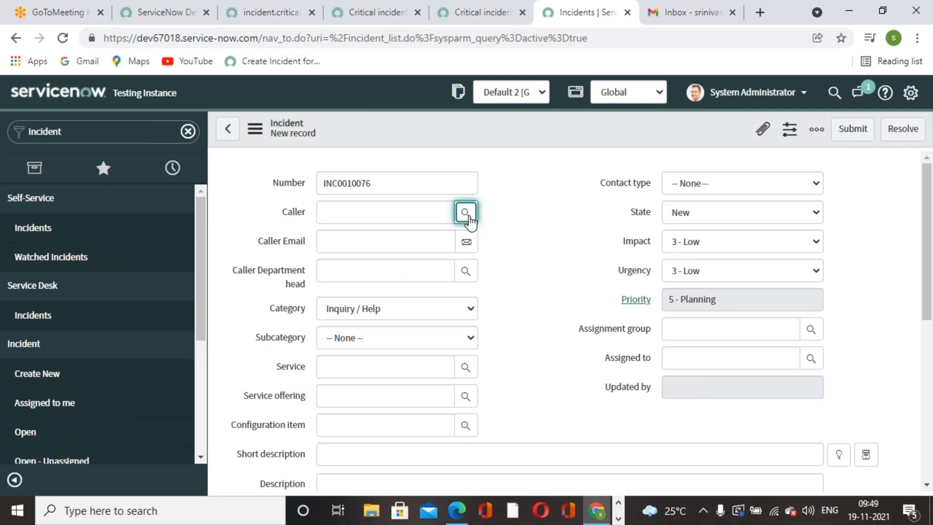
pyautogui.click(459, 216)
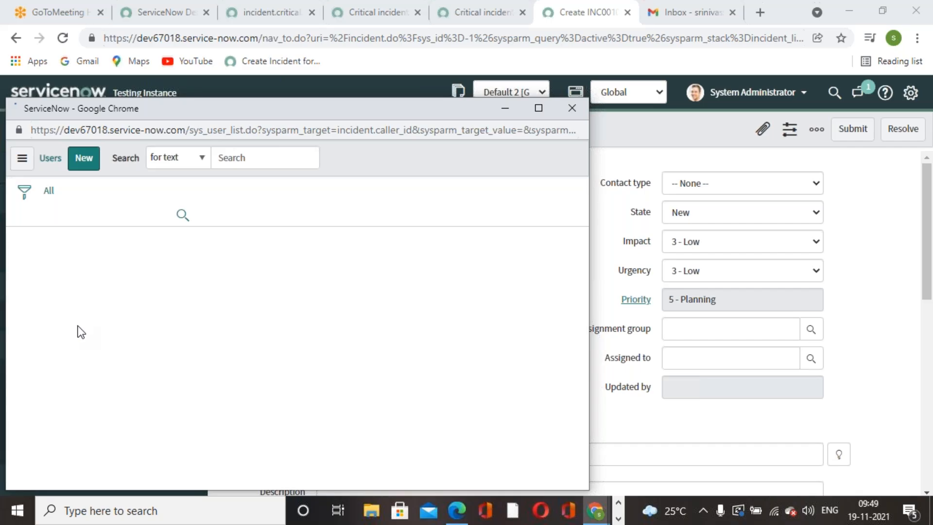
pyautogui.scroll(-3, 77, 455)
pyautogui.click(91, 403)
pyautogui.click(473, 310)
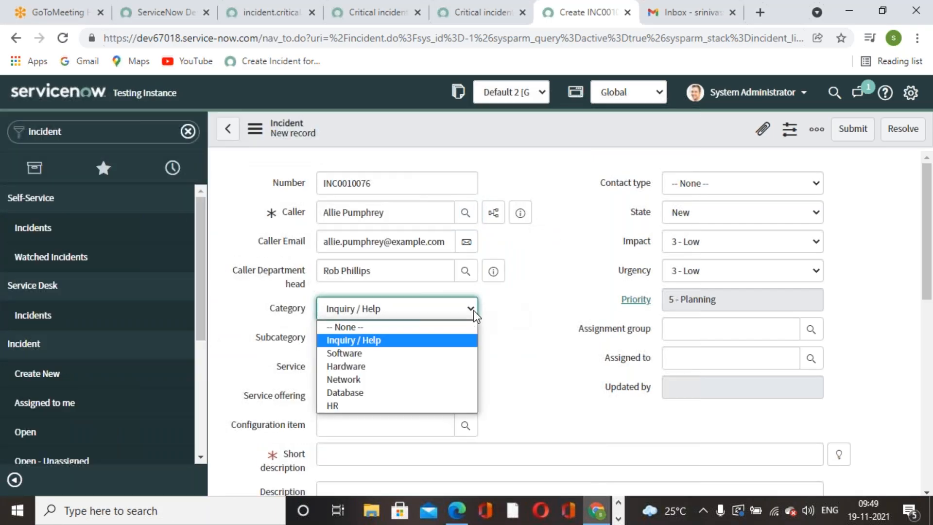
pyautogui.click(365, 380)
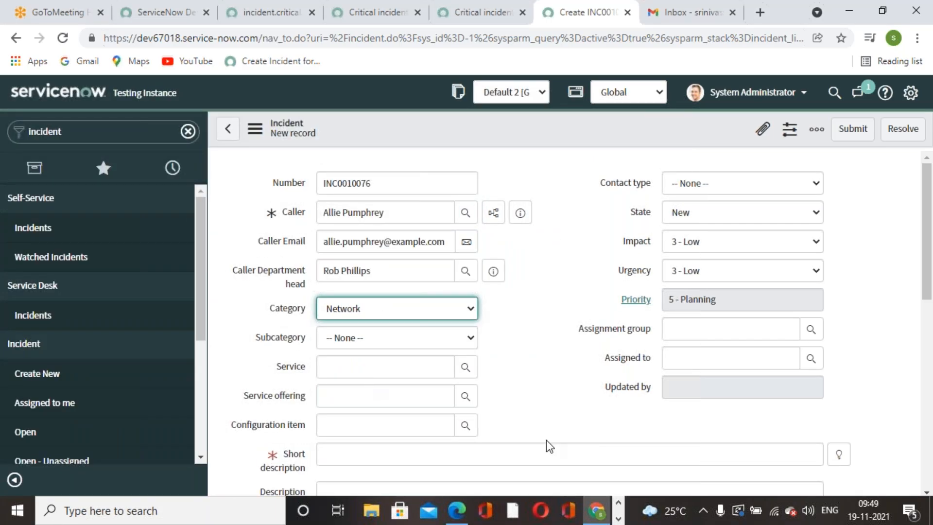
pyautogui.click(842, 454)
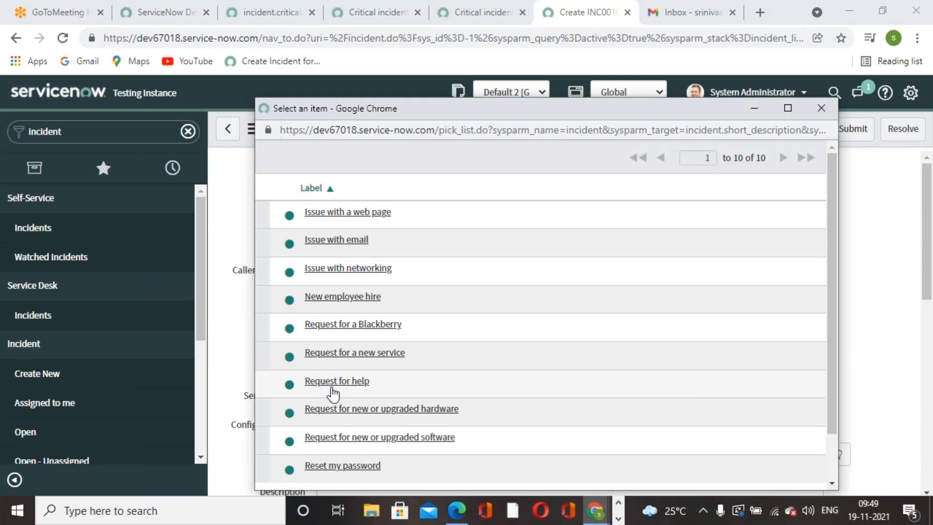
pyautogui.scroll(-2, 334, 393)
pyautogui.click(339, 328)
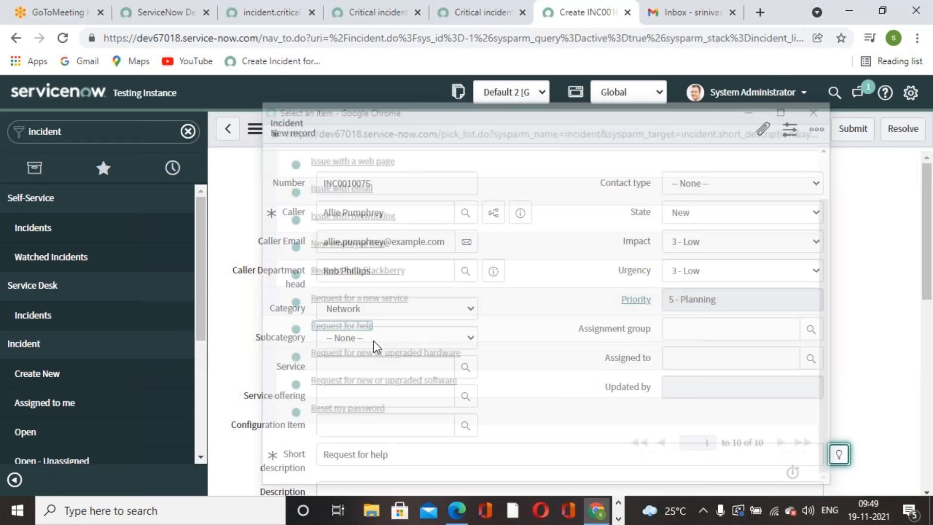
pyautogui.click(853, 129)
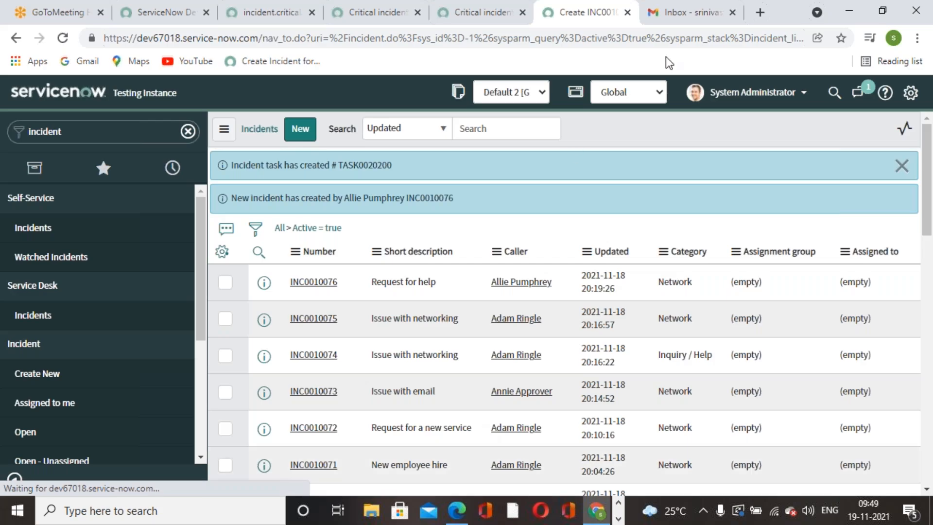
pyautogui.click(687, 19)
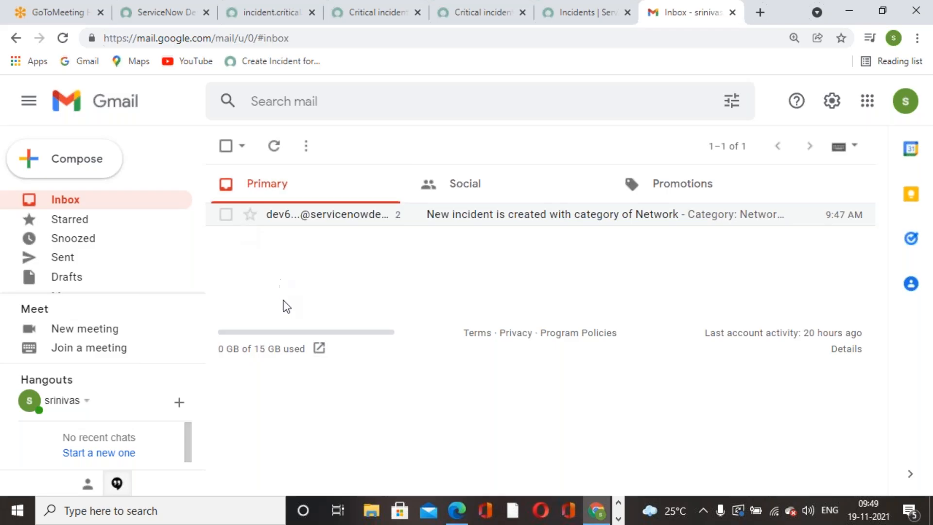
# Open the 9:49 Network incident notification in Gmail, then return to the business rule.
pyautogui.click(63, 38)
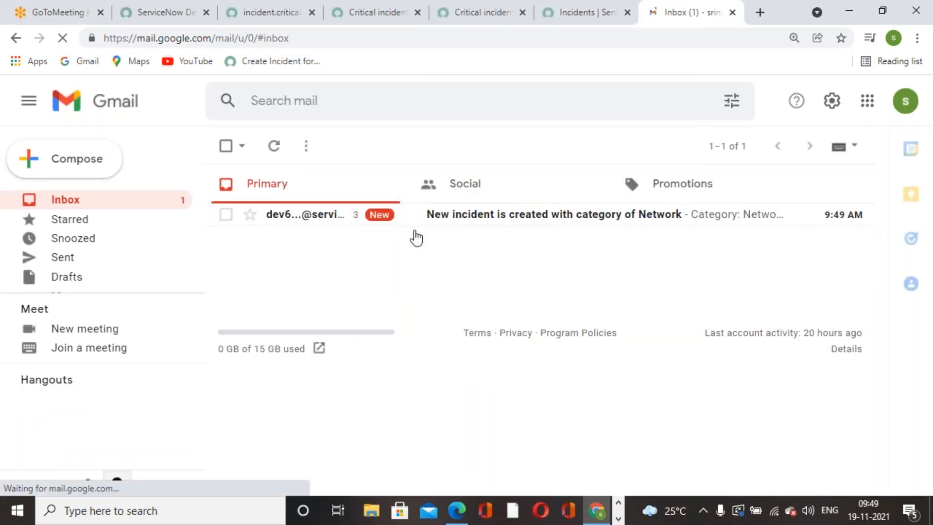
pyautogui.click(449, 223)
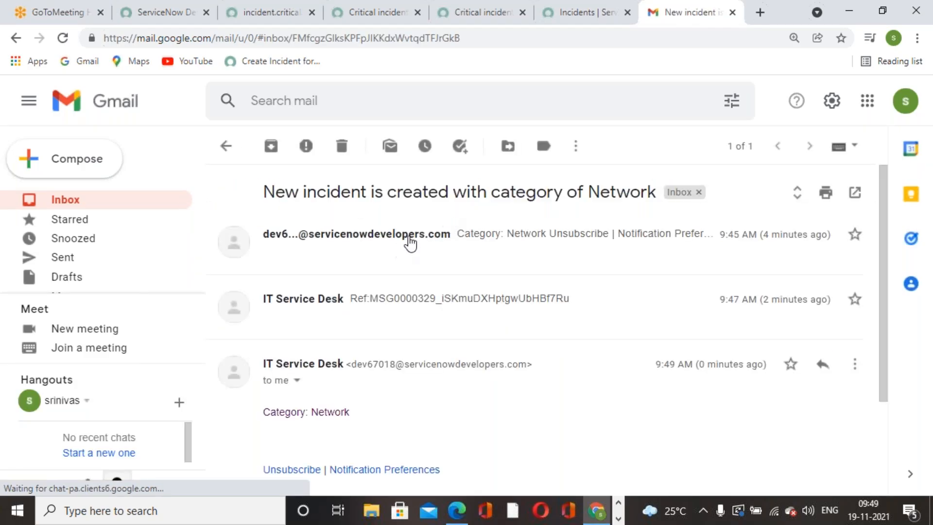
pyautogui.click(469, 22)
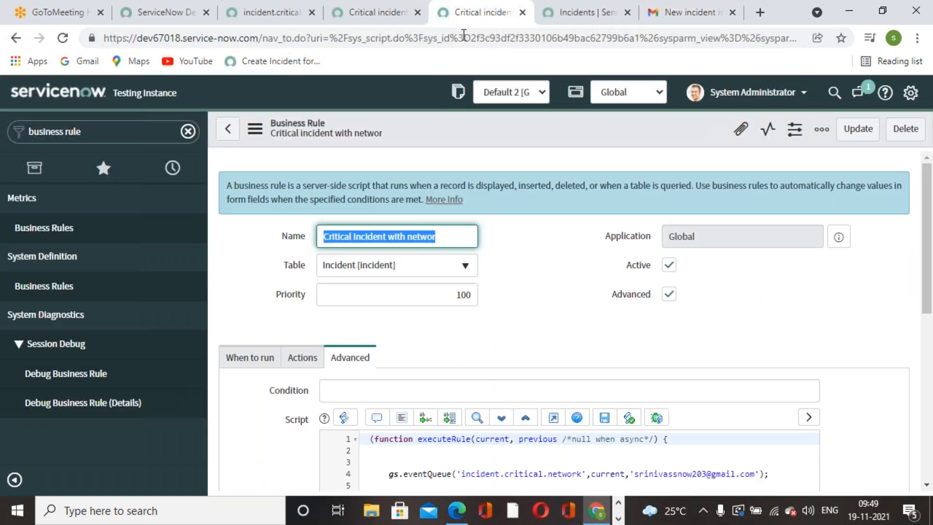
pyautogui.scroll(-3, 464, 334)
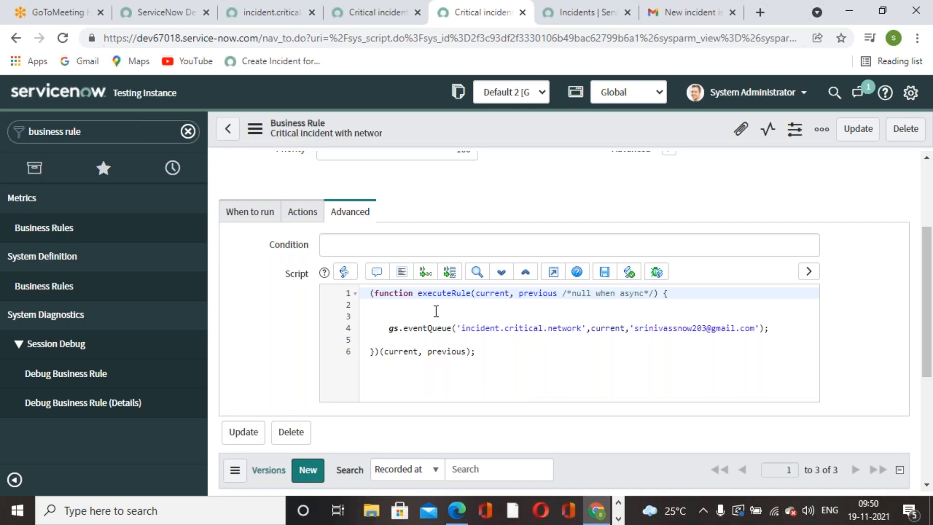
pyautogui.click(496, 328)
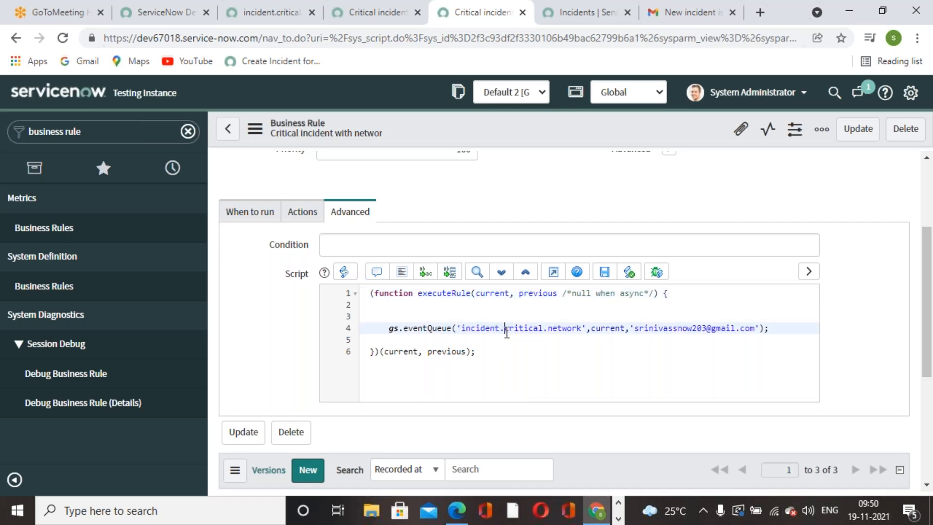
pyautogui.doubleClick(507, 332)
pyautogui.doubleClick(622, 332)
pyautogui.doubleClick(658, 332)
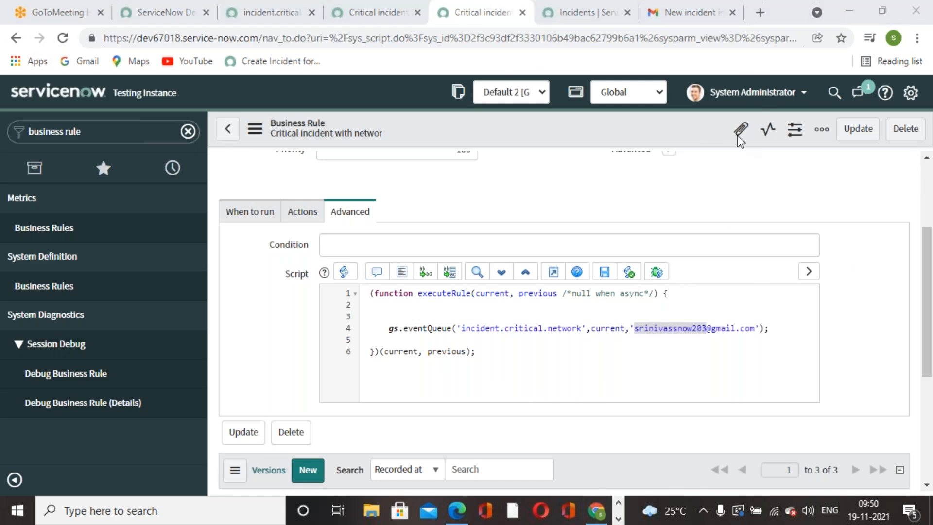
pyautogui.click(604, 385)
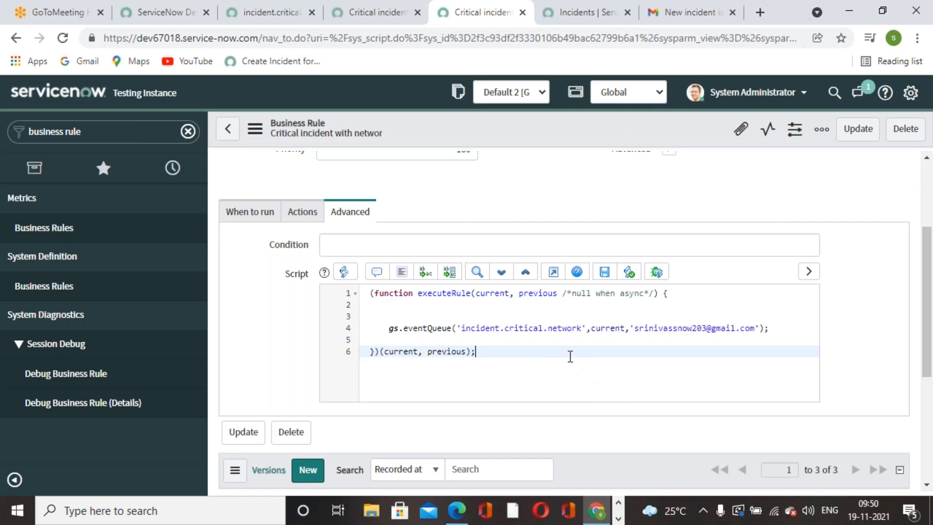
pyautogui.scroll(1, 570, 356)
pyautogui.scroll(3, 570, 356)
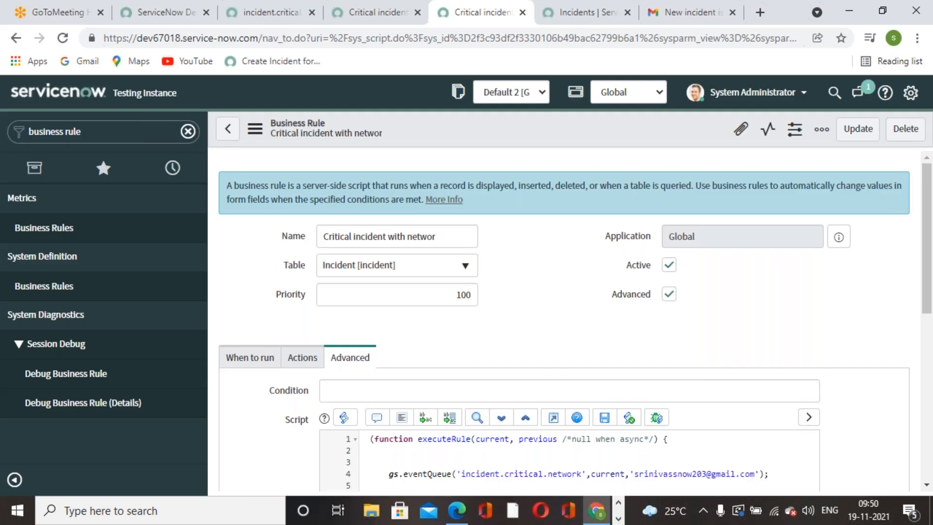
pyautogui.scroll(-2, 675, 144)
pyautogui.scroll(2, 674, 143)
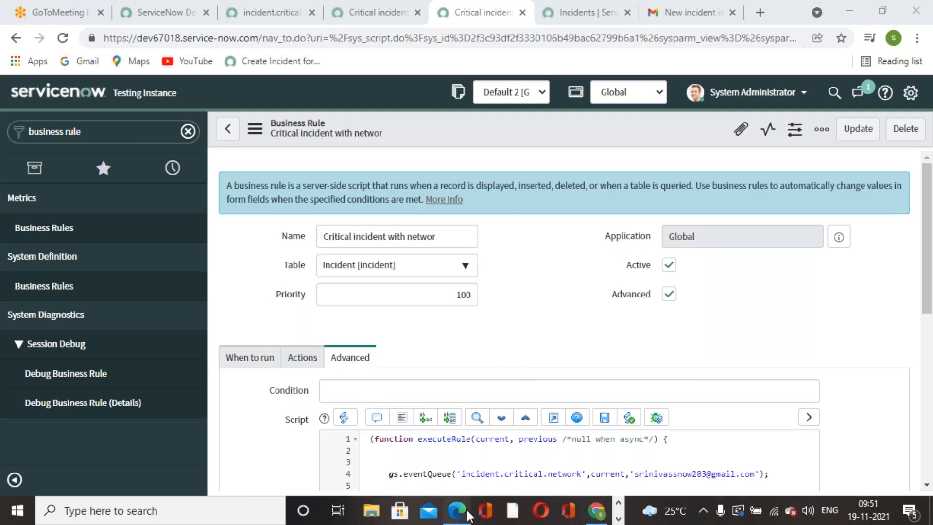
pyautogui.hotkey('alt', 'Tab')
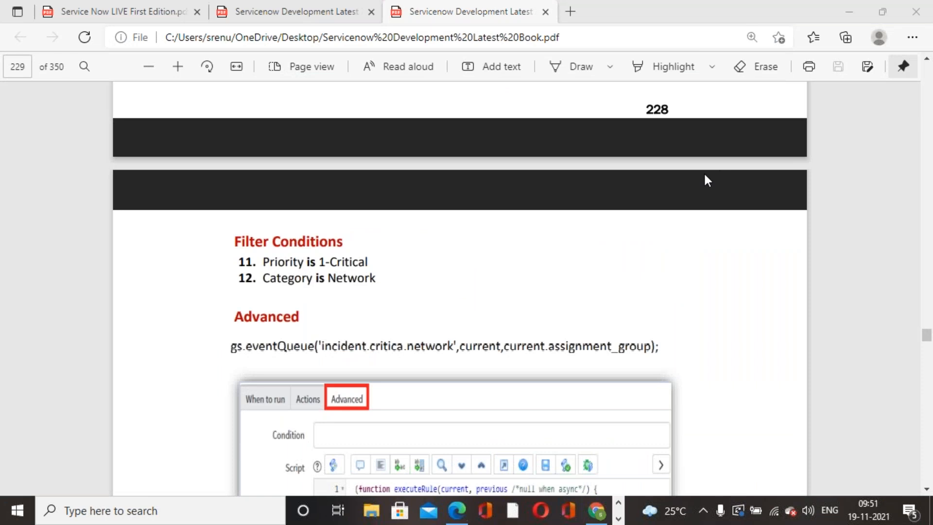
# Scroll the PDF book to page 231's 'Display BR without Scripting' exercise.
pyautogui.scroll(-10, 474, 267)
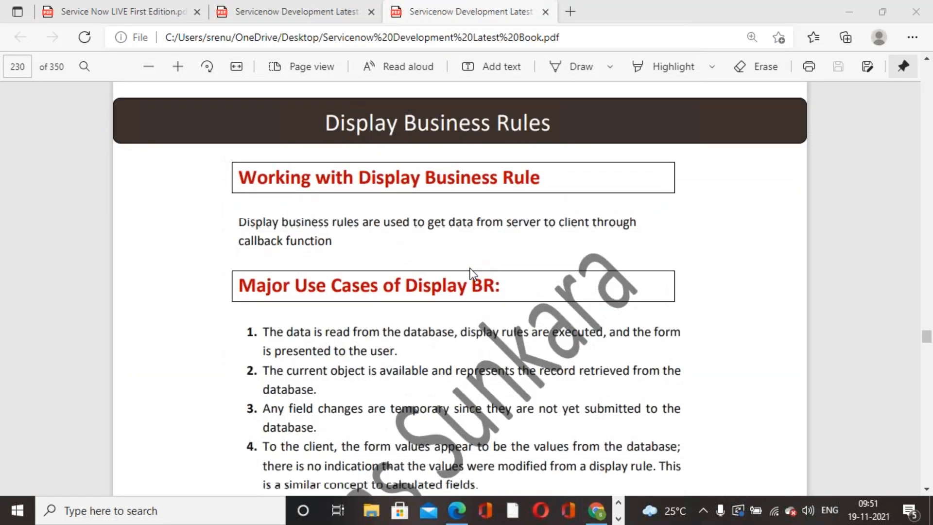
pyautogui.scroll(-5, 471, 269)
pyautogui.scroll(5, 471, 268)
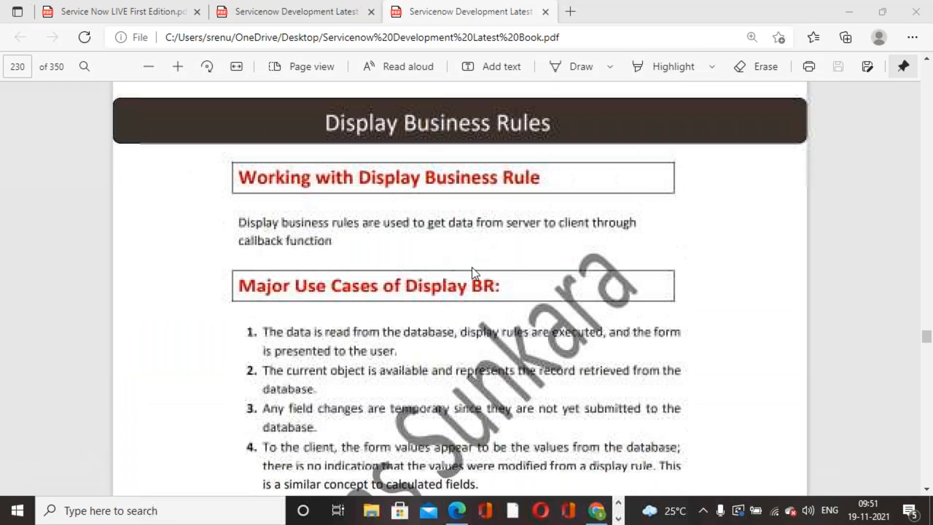
pyautogui.scroll(-4, 474, 261)
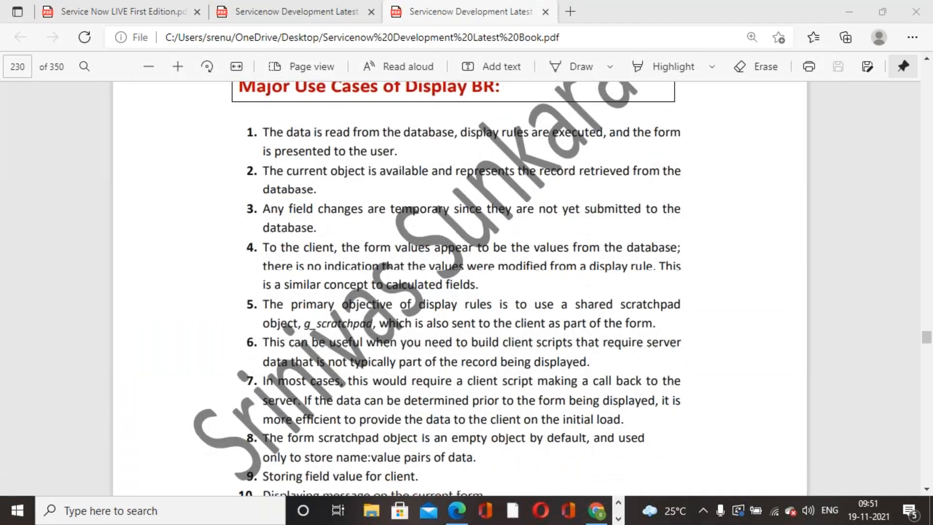
pyautogui.scroll(-4, 474, 262)
pyautogui.scroll(5, 473, 262)
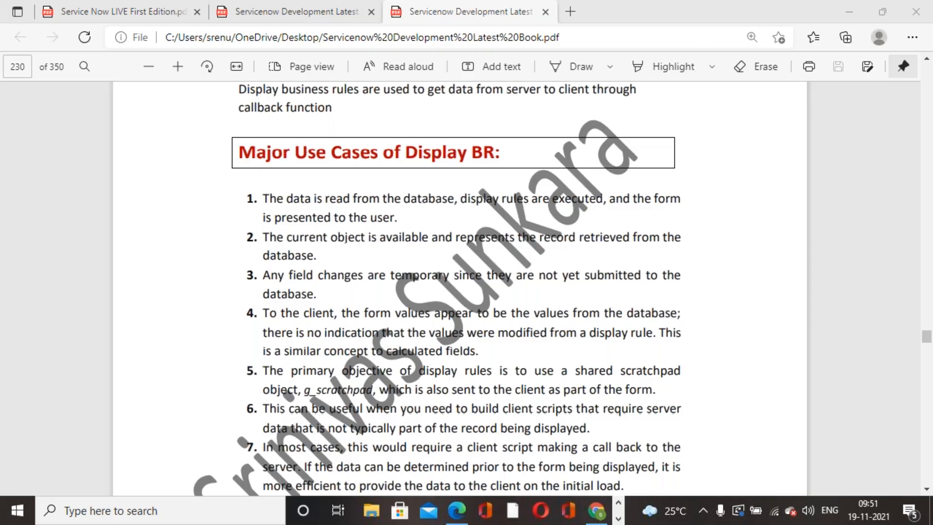
pyautogui.scroll(-15, 460, 286)
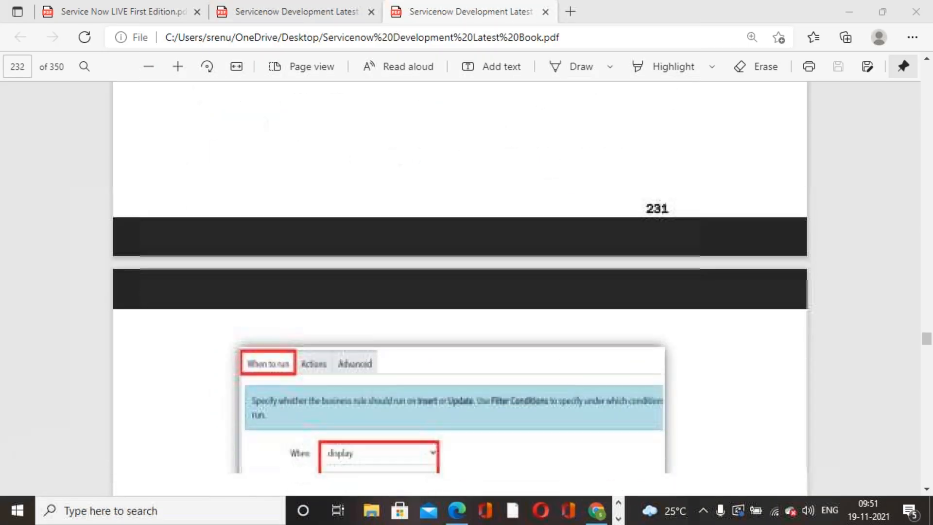
pyautogui.scroll(12, 460, 287)
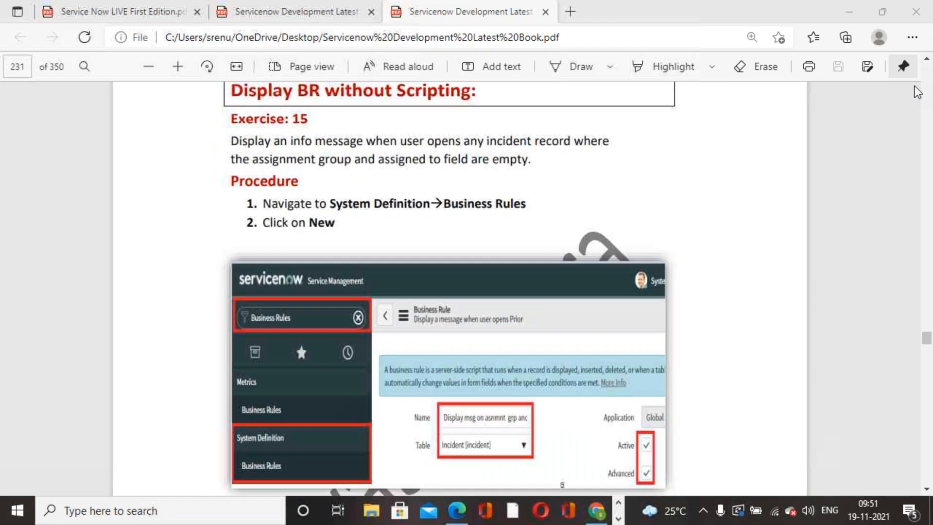